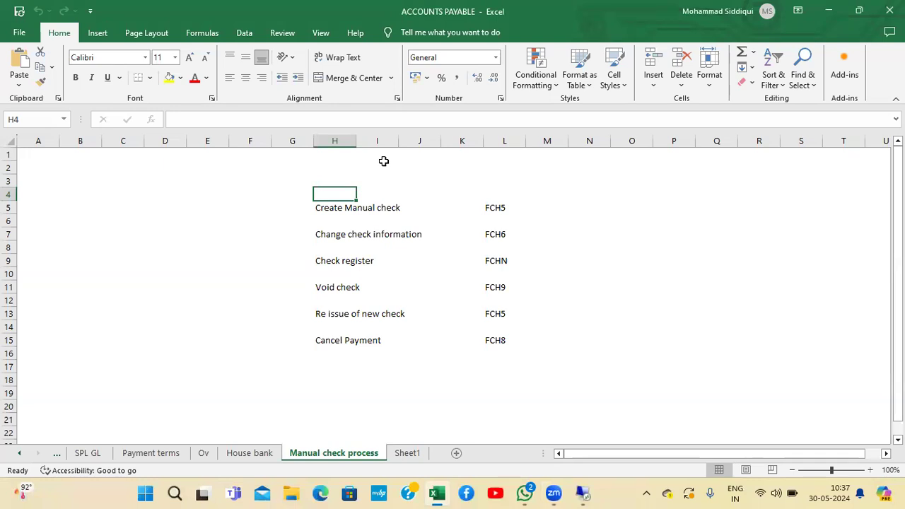
Insert a blank row above the check process list
key(alt+h)
key(i)
key(r)
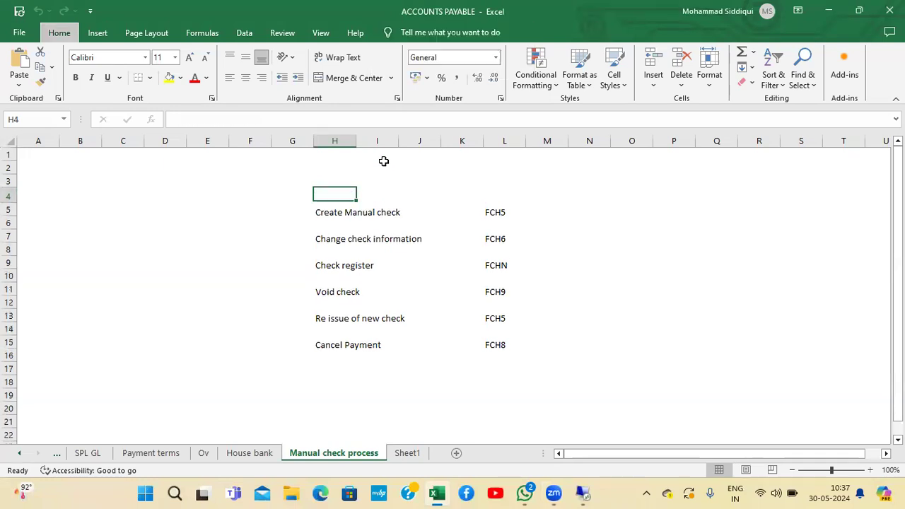
Enter the heading "Manual processing of check" in H4 and make it bold
key(Down)
key(Up)
text(Man)
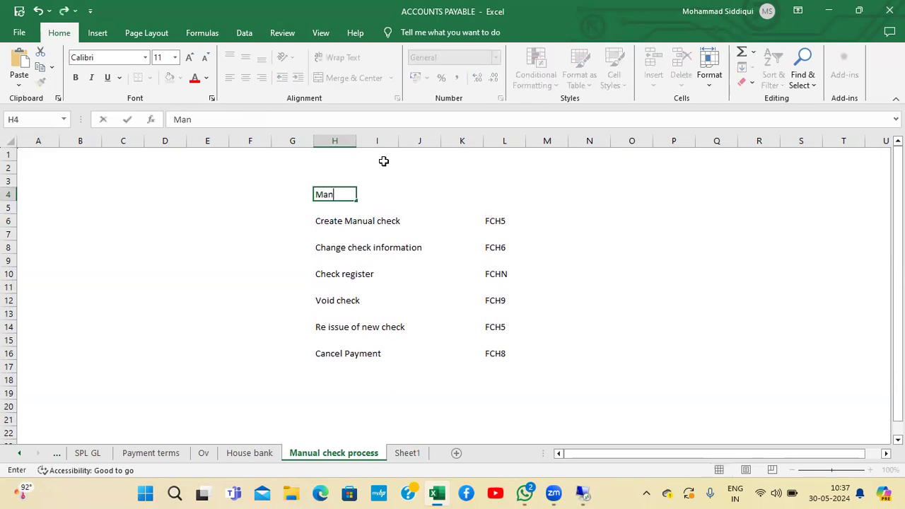
text(ual processing of check)
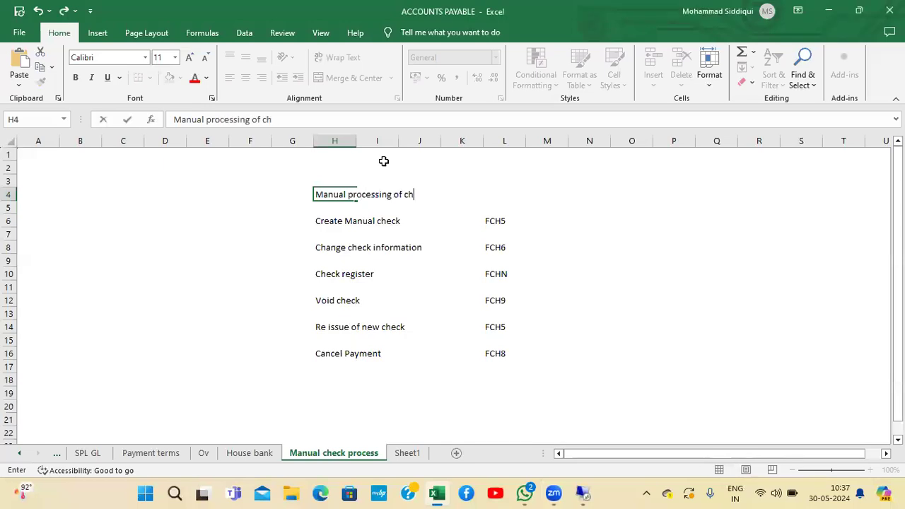
key(Return)
key(Up)
key(ctrl+b)
Enter item number 1 in G19 with the label "House bank" beside it in H19
key(Down)
key(Down)
key(Down)
key(Down)
key(Down)
key(Down)
key(Down)
key(Down)
key(Down)
key(Down)
key(Down)
key(Down)
key(Down)
key(Up)
key(Up)
key(Up)
key(Up)
key(Up)
key(Up)
key(Up)
key(Up)
key(Up)
key(Up)
key(Up)
key(Up)
key(Up)
key(Up)
key(Down)
key(Down)
key(Down)
key(Down)
key(Down)
key(Down)
key(Down)
key(Down)
key(Down)
key(Down)
key(Down)
key(Down)
key(Down)
key(Down)
key(Down)
key(Down)
key(Down)
key(Down)
key(Down)
key(Down)
key(Down)
key(Up)
key(Up)
key(Up)
key(Up)
key(Up)
key(Up)
key(Up)
key(Up)
key(Up)
key(Up)
key(Up)
key(Up)
key(Up)
key(Up)
key(Up)
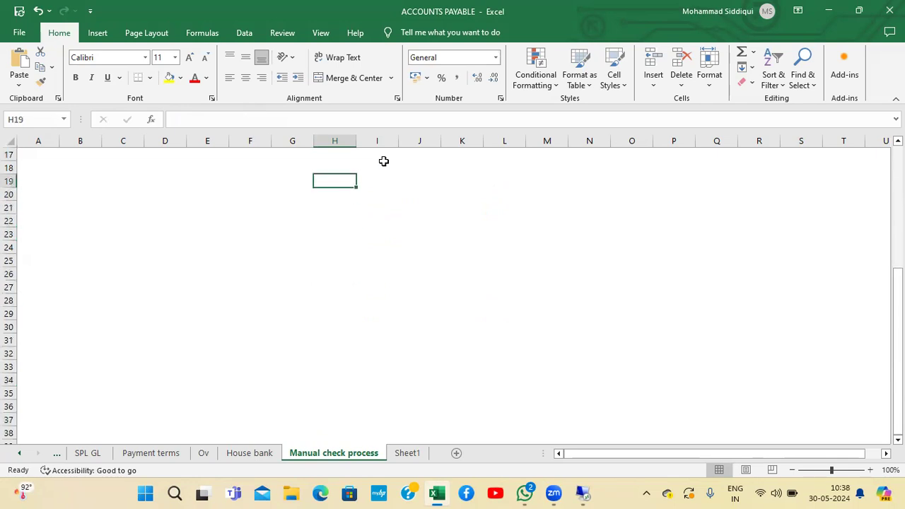
key(Left)
text(1)
key(Right)
text(House )
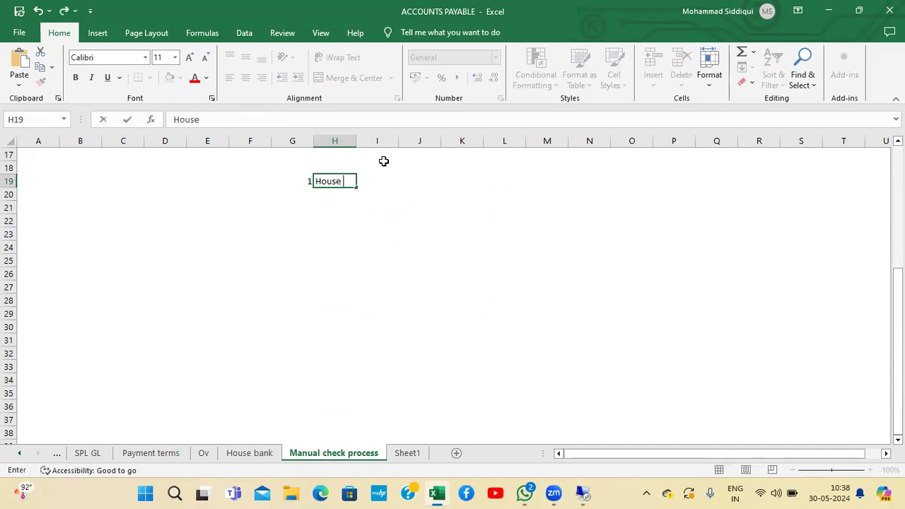
text(bank)
key(Return)
Enter "HDFC" in H21 beneath the House bank label
key(Left)
key(Up)
key(Down)
key(Down)
key(Right)
text(HDFC)
key(Return)
key(Return)
Enter item number 2 in G23 with the label "Check lot" in H23
key(Left)
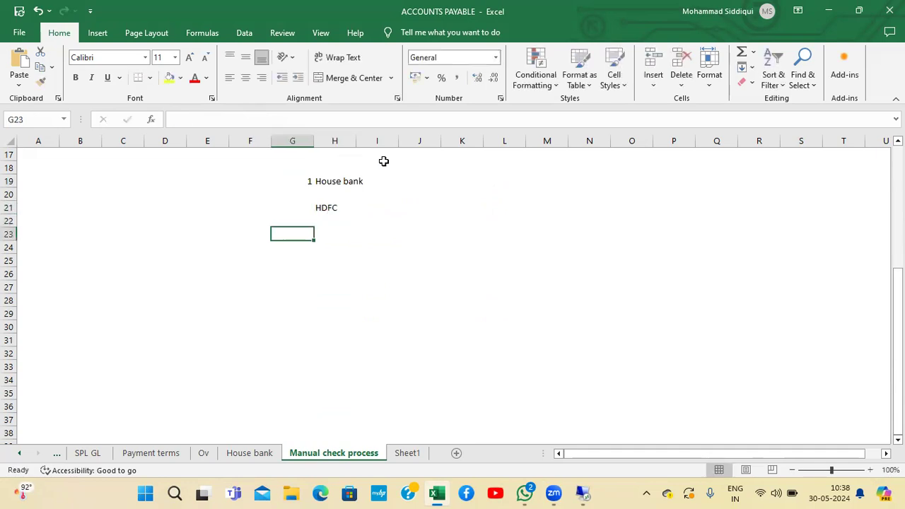
text(2)
key(Right)
text(Check lo)
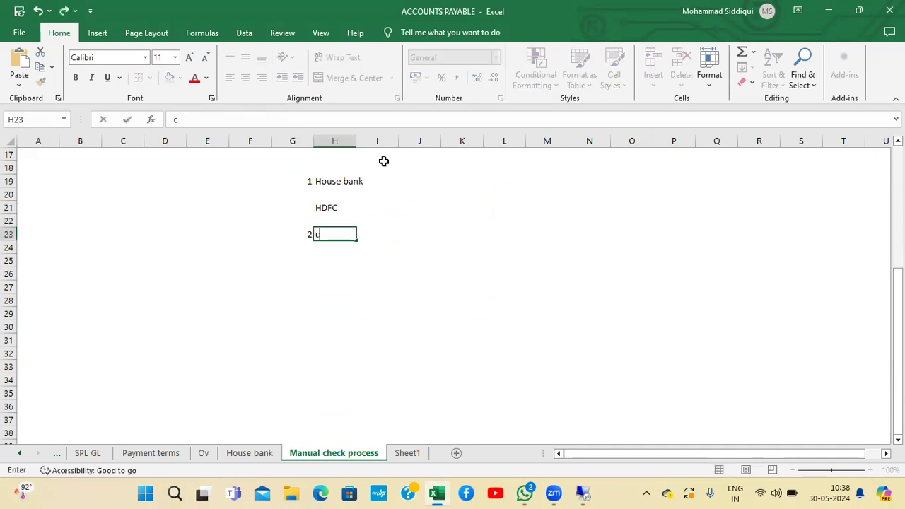
text(t)
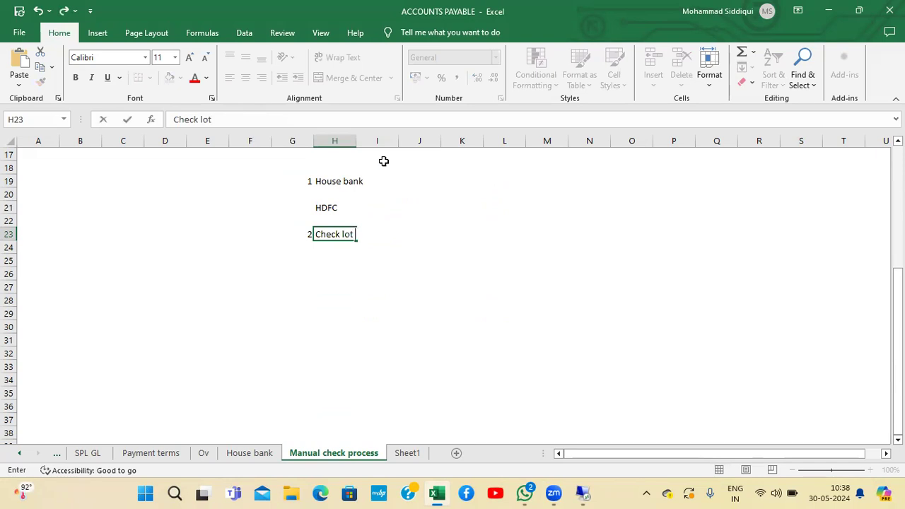
key(Return)
Enter the transaction code "FCHI" in K23 next to Check lot
key(Left)
key(Up)
key(Right)
key(Right)
key(Right)
key(Right)
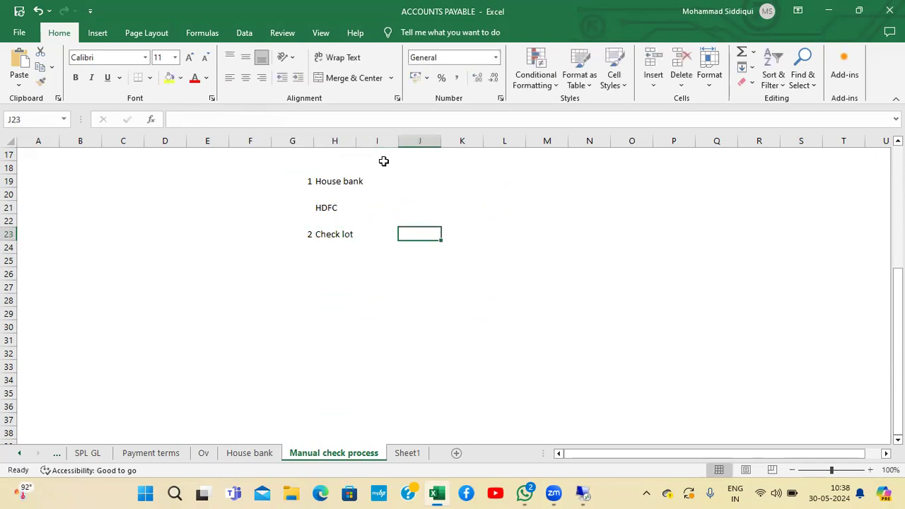
text(FCHI)
key(Return)
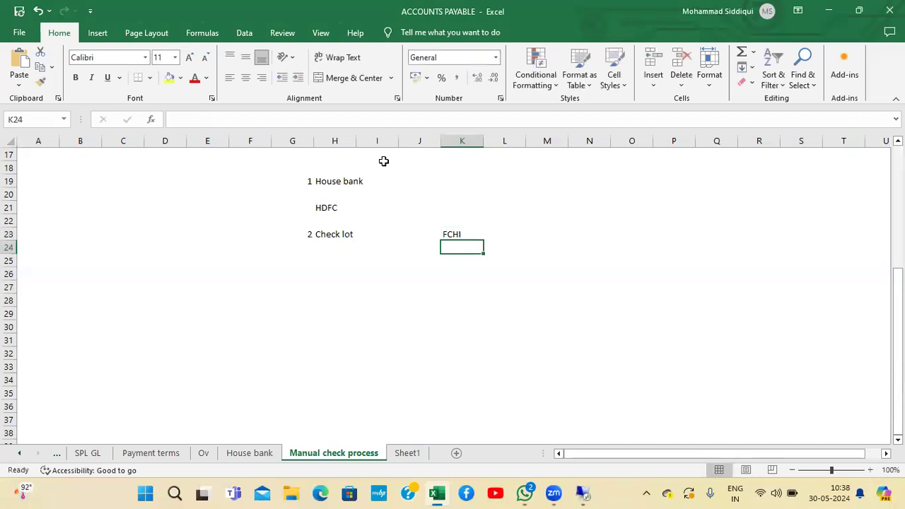
Select column G and center-align its contents
click(289, 136)
click(244, 33)
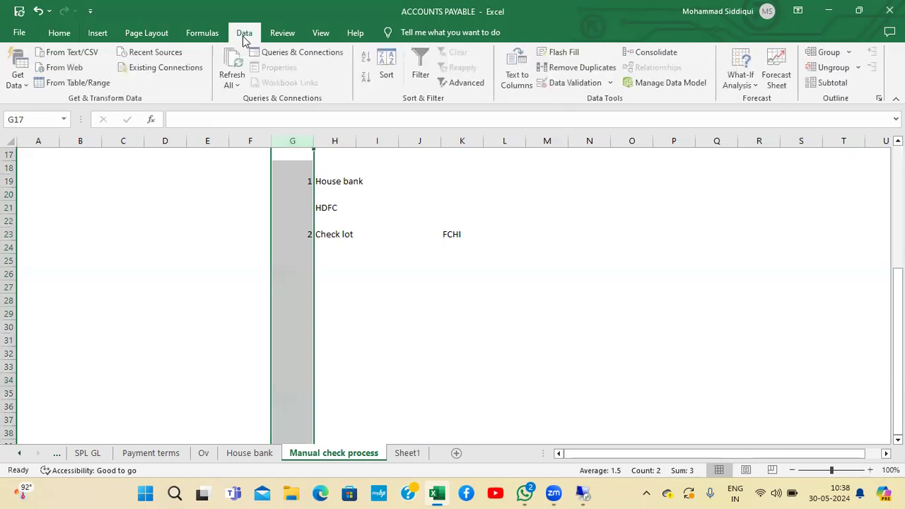
click(61, 34)
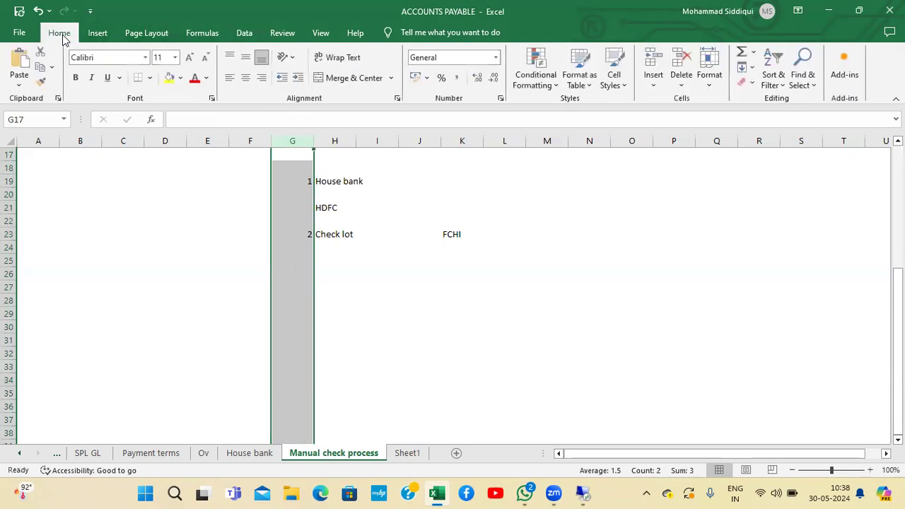
click(245, 78)
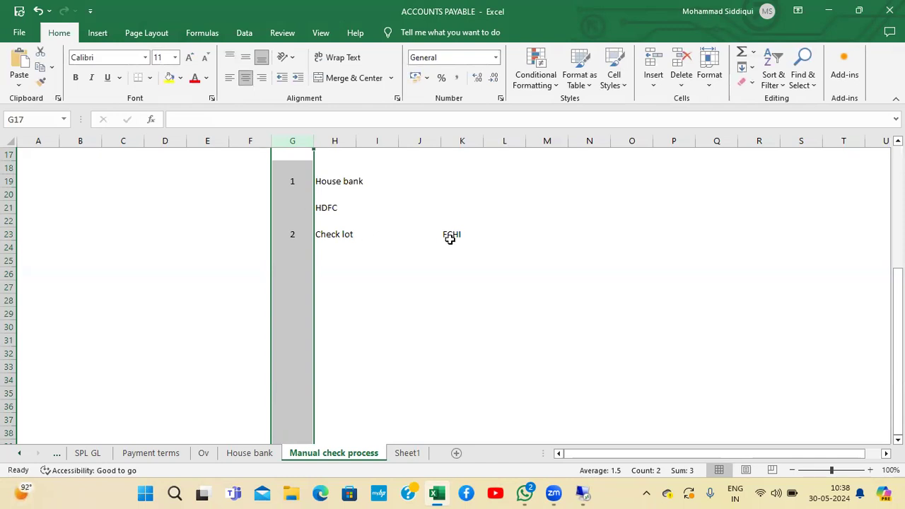
Enter the label "Manual Payment" in H26
click(453, 235)
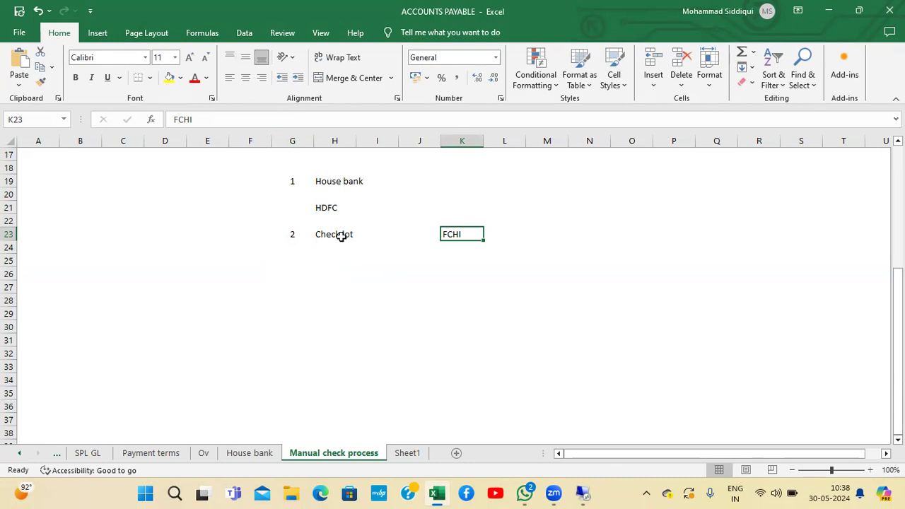
click(328, 282)
click(328, 270)
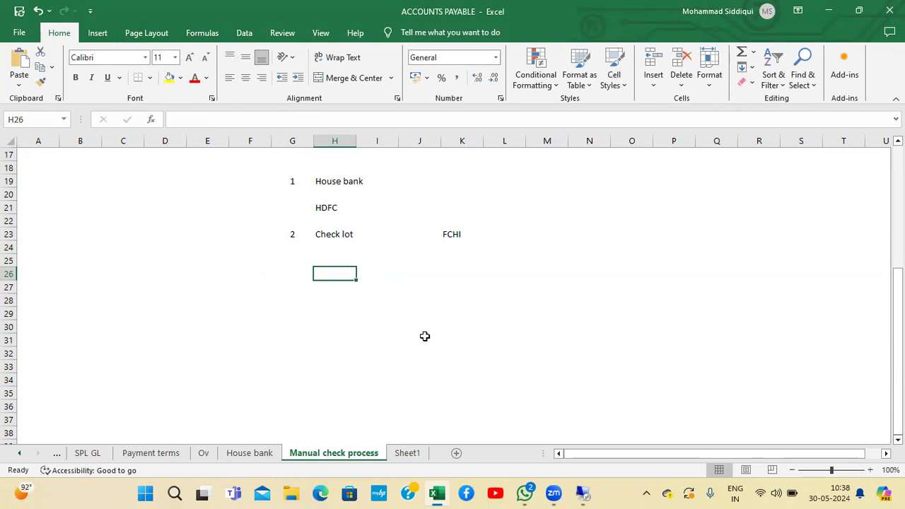
text(Manual Payment)
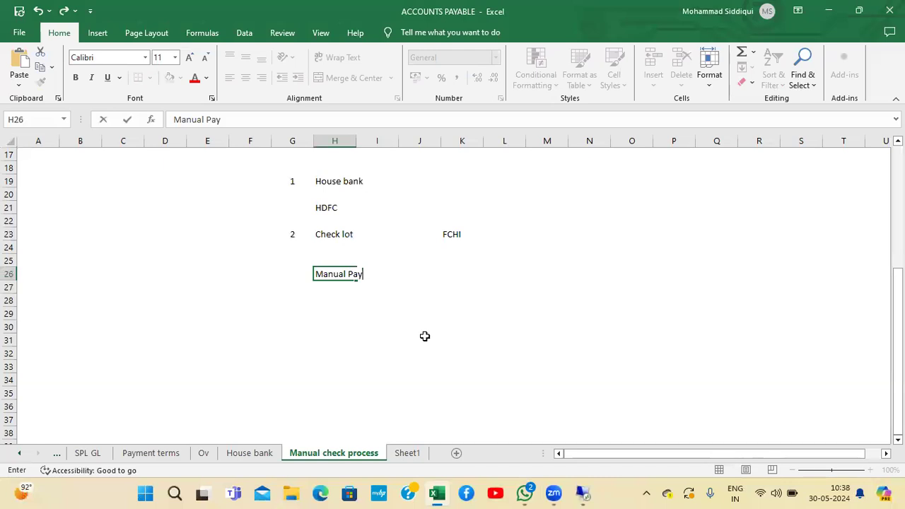
key(Return)
Enter the transaction code "F-53" in K26 next to Manual Payment
key(Up)
key(Right)
key(Right)
key(Right)
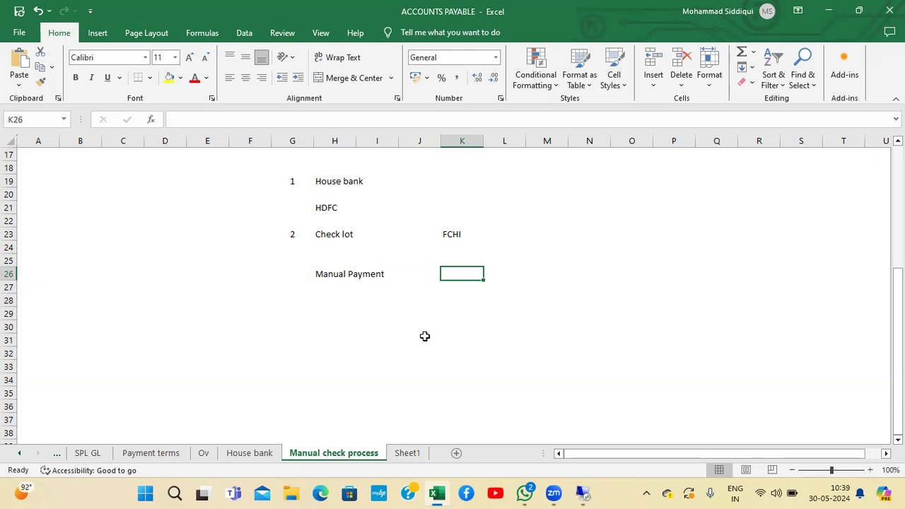
text(F-53)
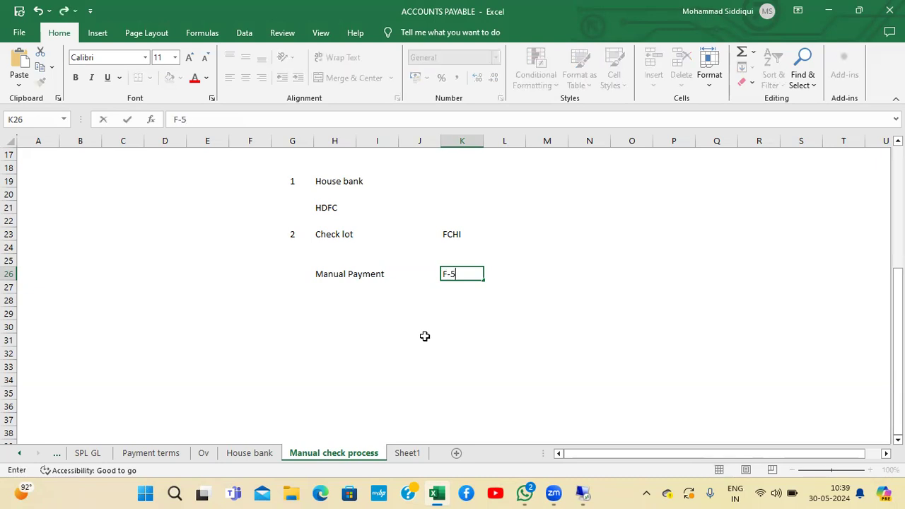
key(Return)
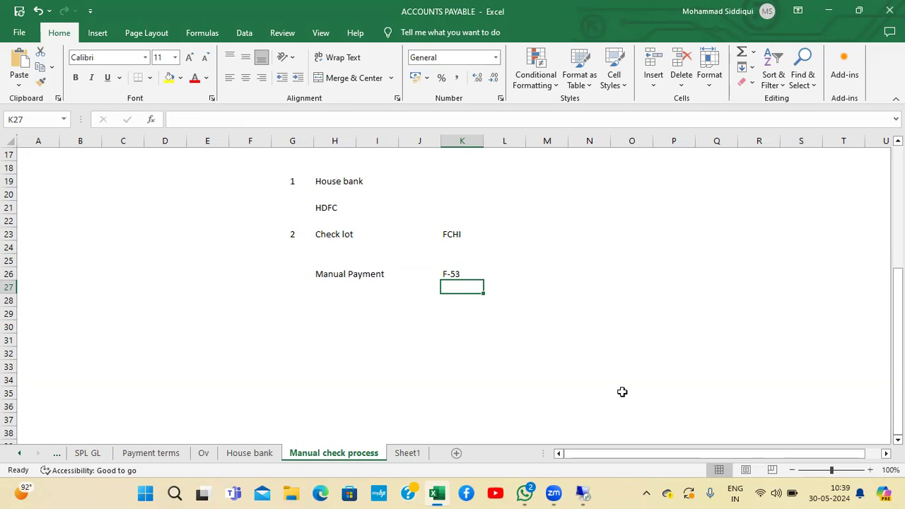
Switch to SAP and open transaction FCHI for check lots
mouse_move(591, 490)
click(584, 419)
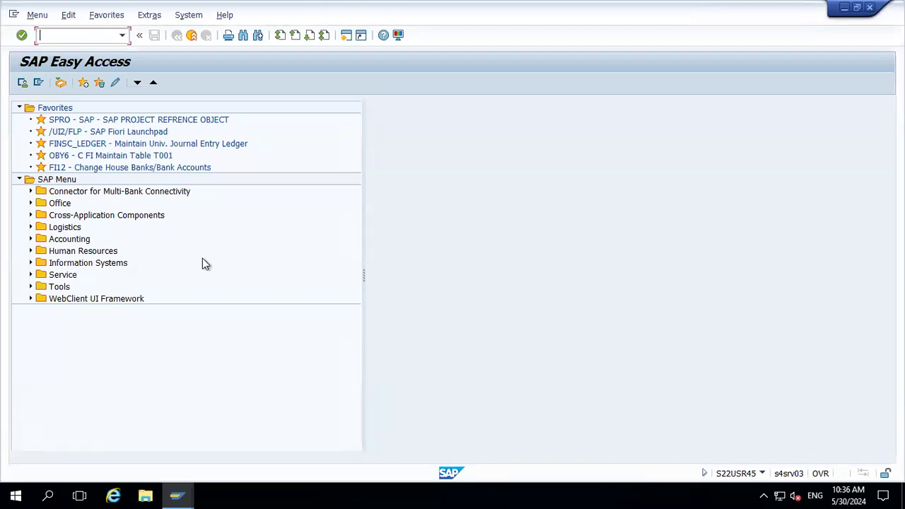
text(fchi)
key(Return)
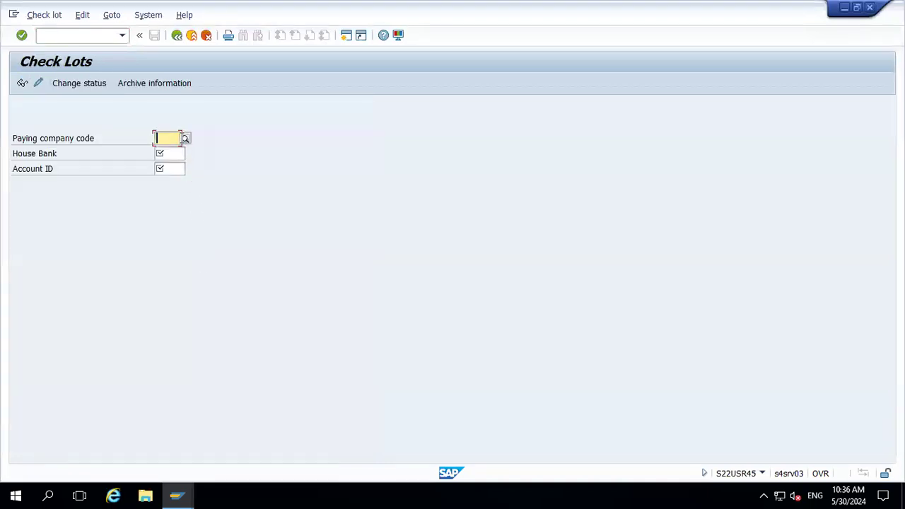
Display the check lots for paying company code TA20, house bank HDFC and account ID 1000
text(TA20)
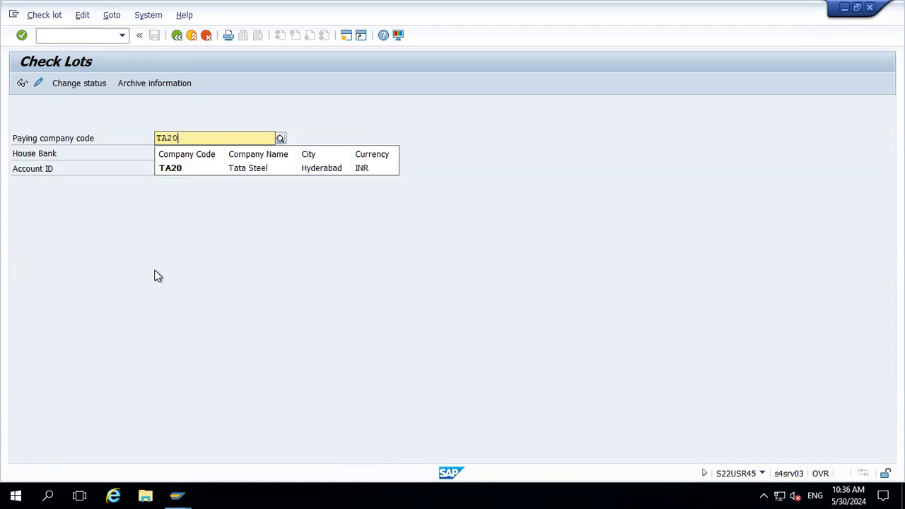
key(Tab)
text(HDFC)
key(Tab)
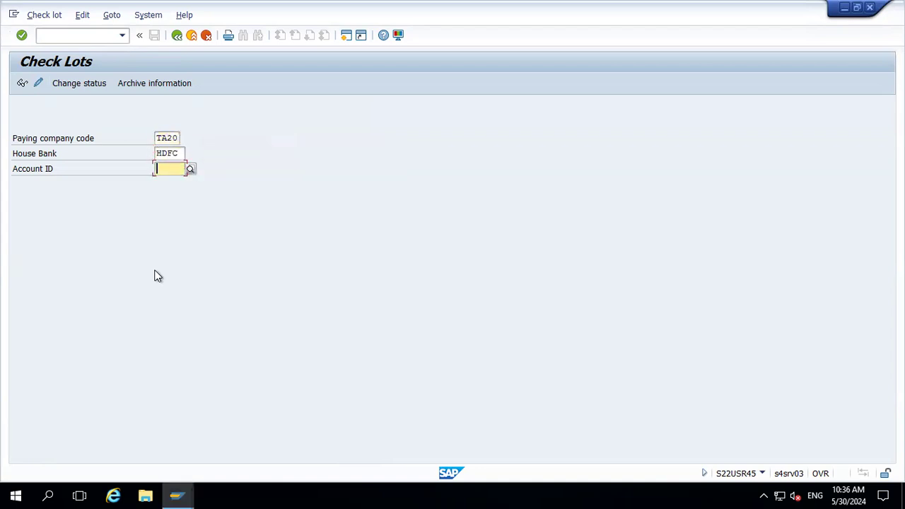
text(1000)
key(Return)
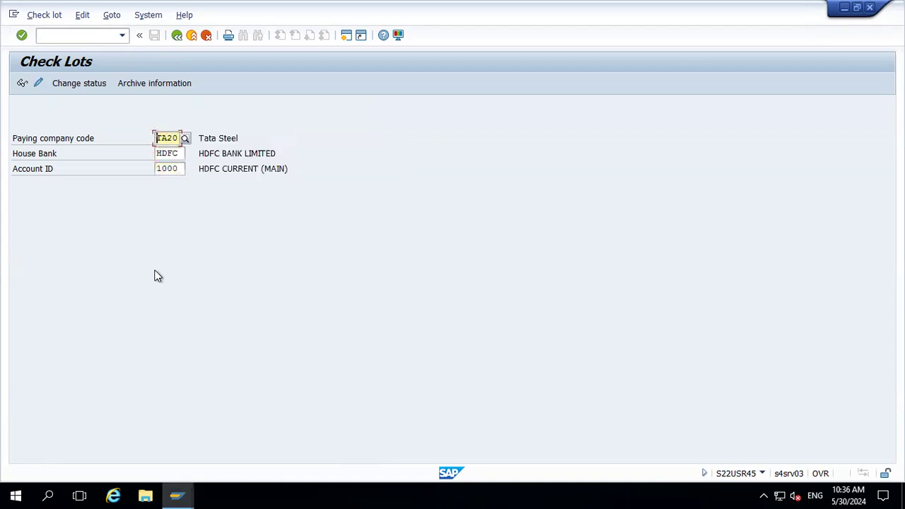
click(38, 84)
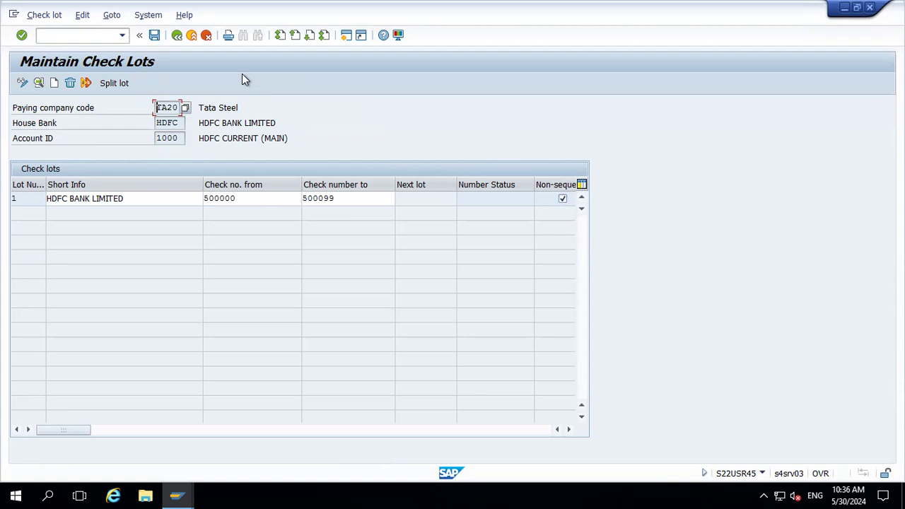
Leave the check lots screen and open transaction FBL1N
click(191, 36)
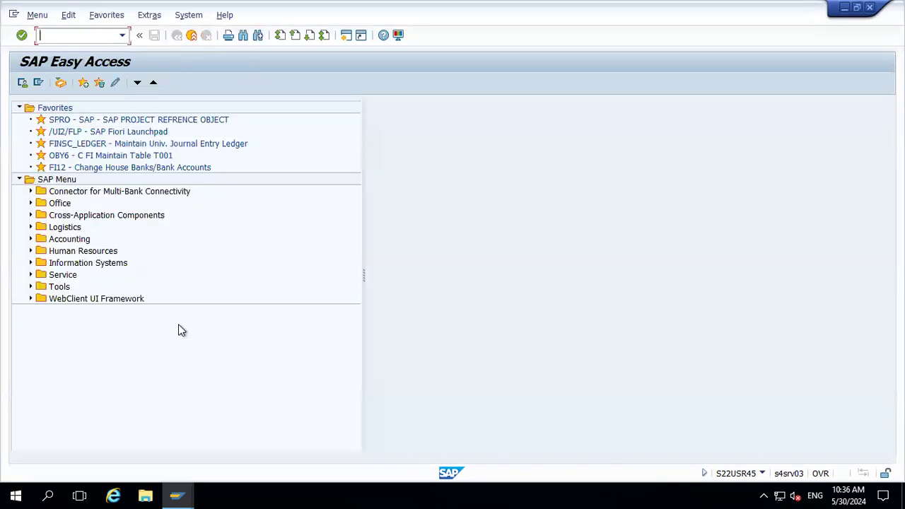
text(FBL1N)
key(Return)
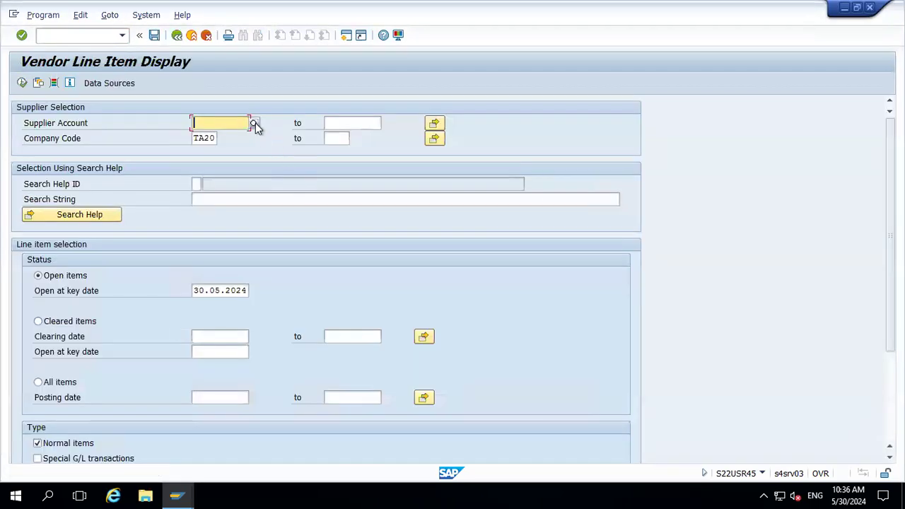
Pick the supplier account from the value help for company code TA20 and run the open items list
click(254, 123)
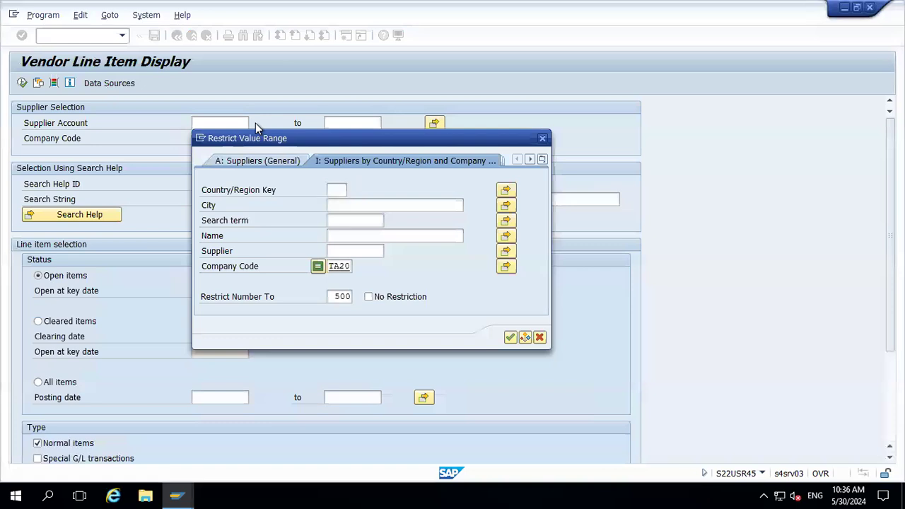
key(Return)
key(Return)
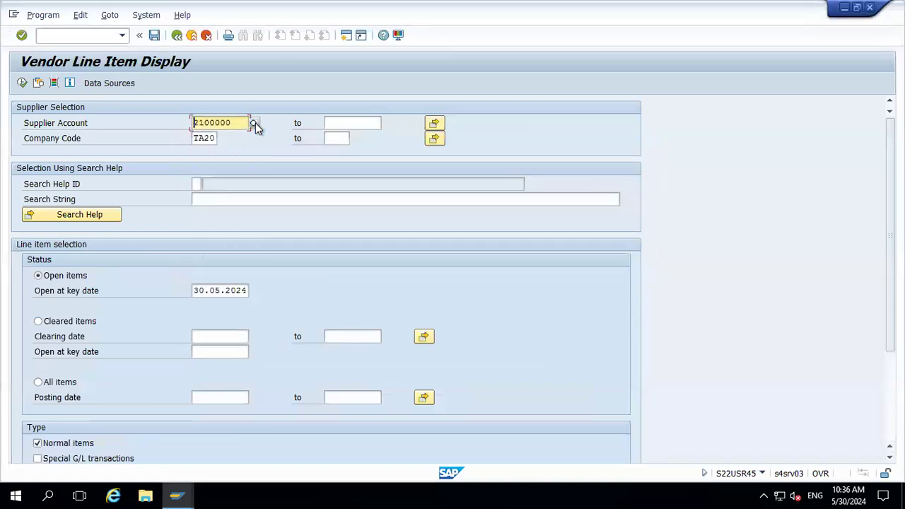
click(22, 84)
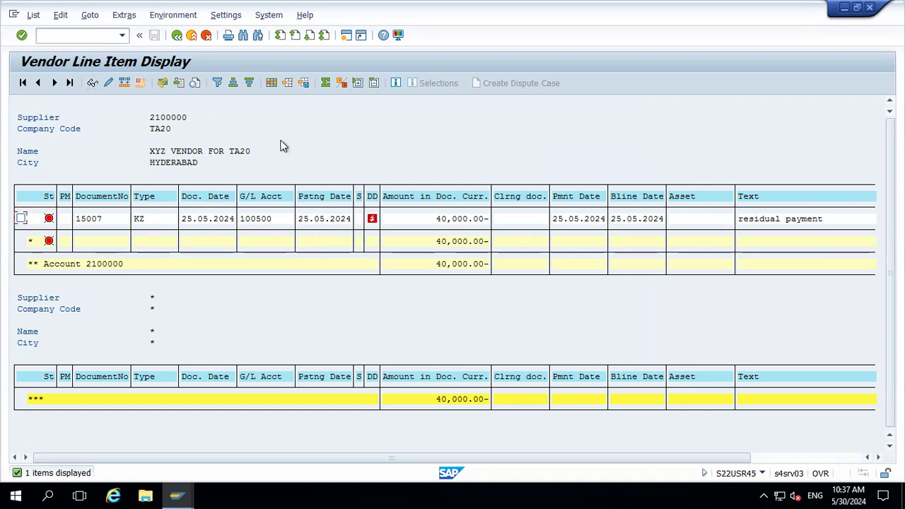
Go back to the start screen and open transaction FB60
click(192, 36)
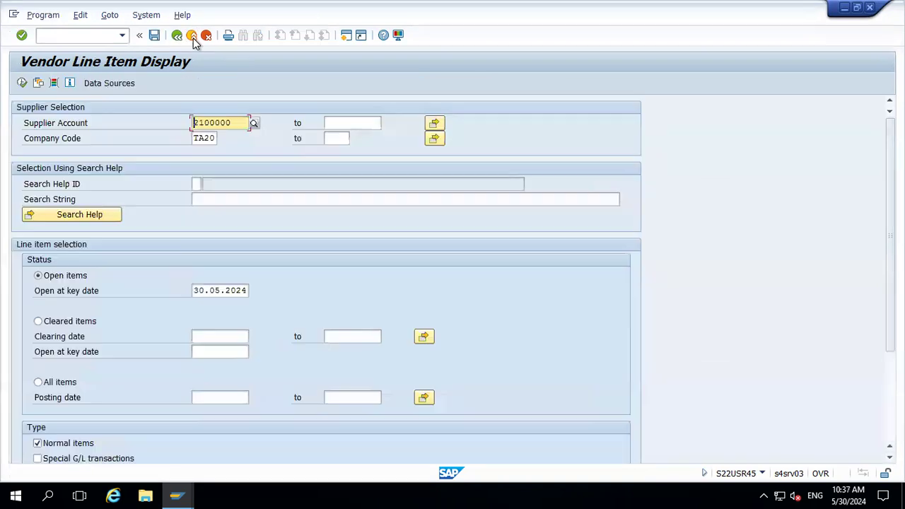
click(193, 37)
text(FB60)
key(Return)
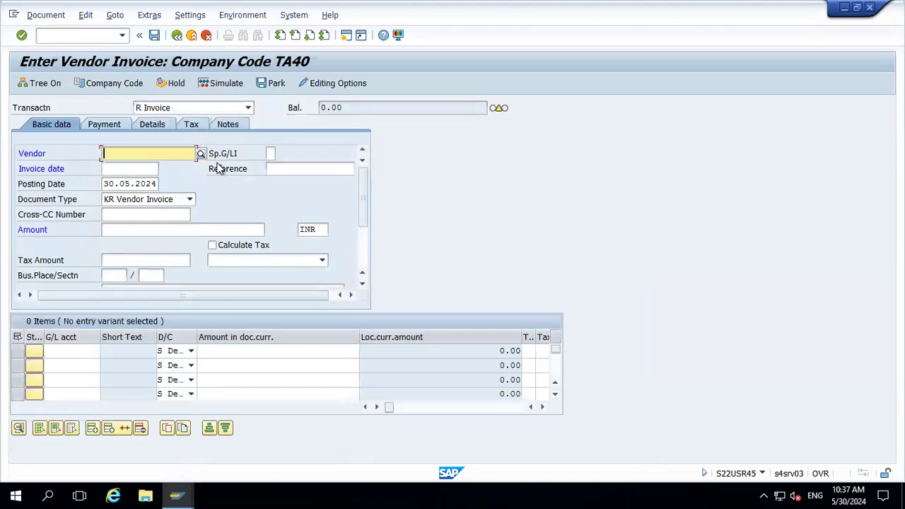
Change the vendor invoice entry's company code to TA20
click(113, 84)
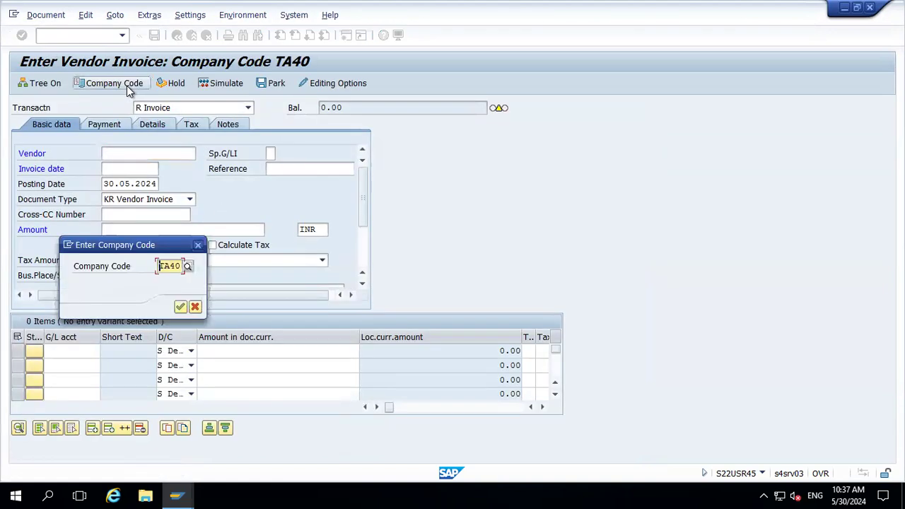
key(BackSpace)
text(TA20)
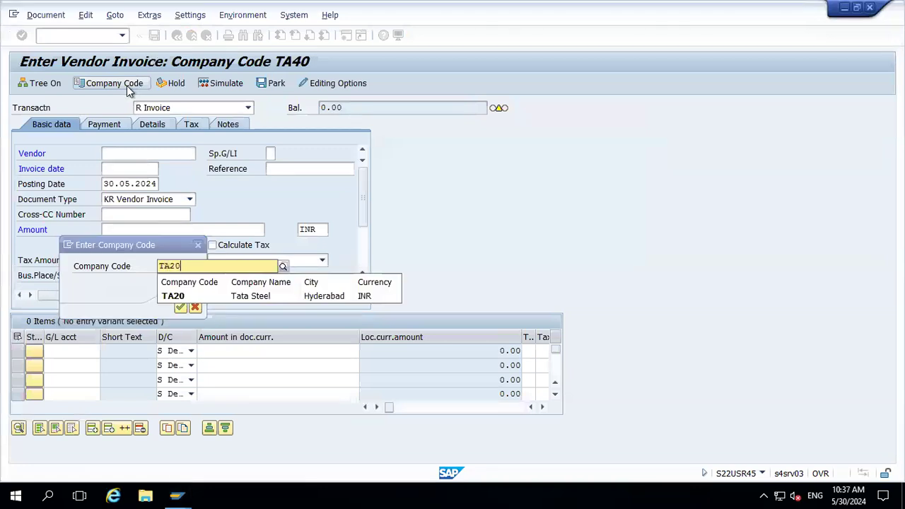
key(Down)
key(Return)
key(Return)
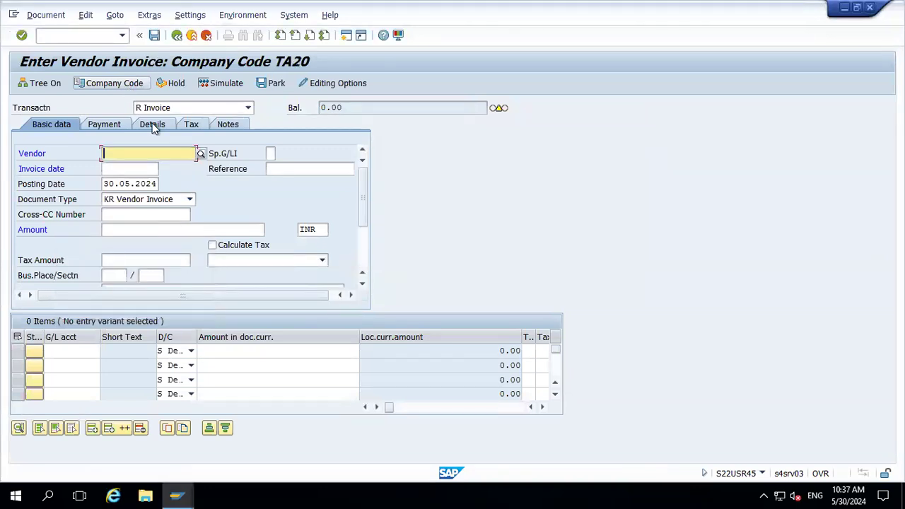
Pick vendor 2100000 from the vendor value help for company code TA20
click(200, 153)
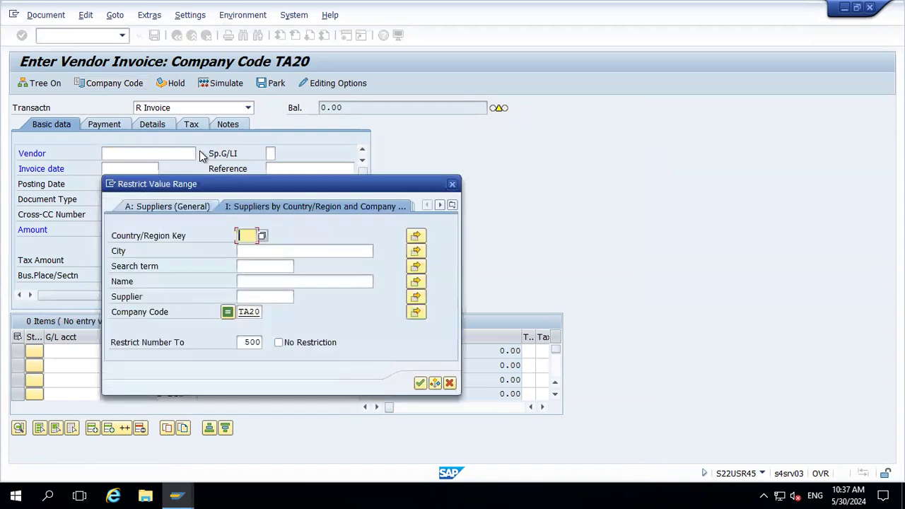
key(Return)
key(Return)
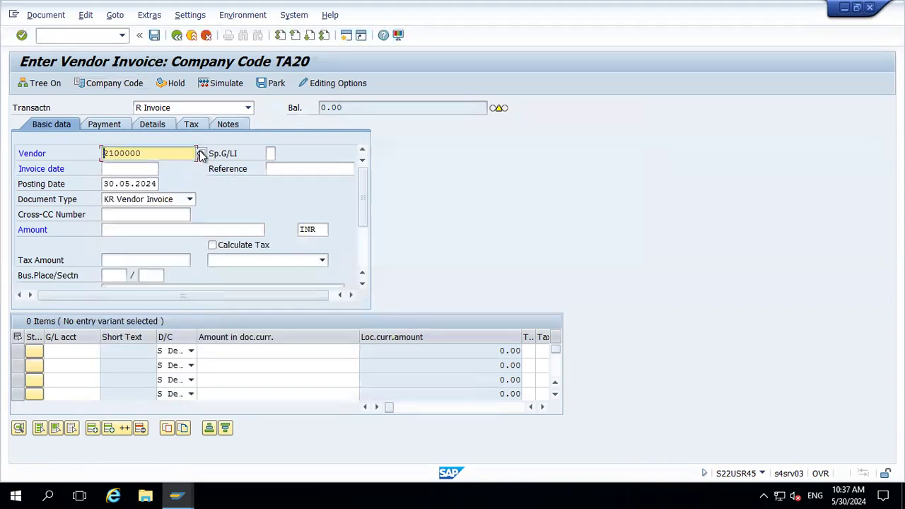
Copy the posting date 30.05.2024 into the invoice date field
key(Tab)
key(Down)
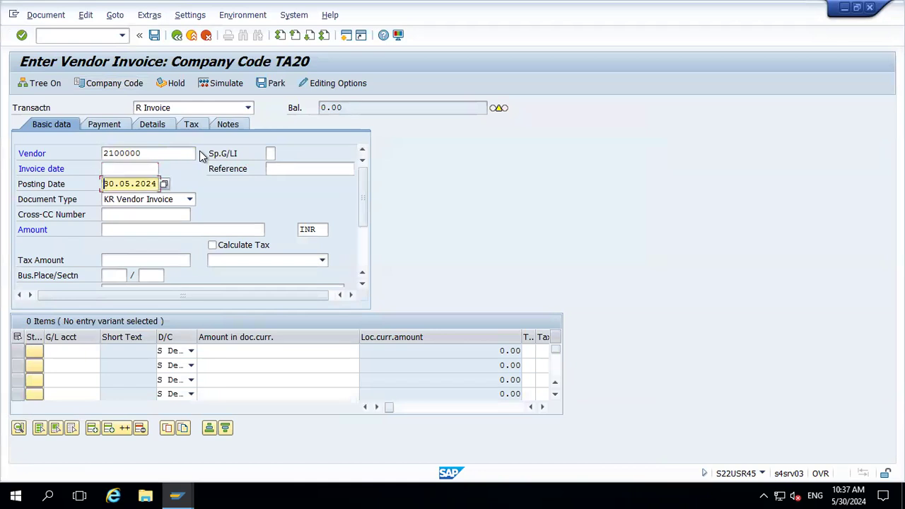
key(shift+End)
key(ctrl+c)
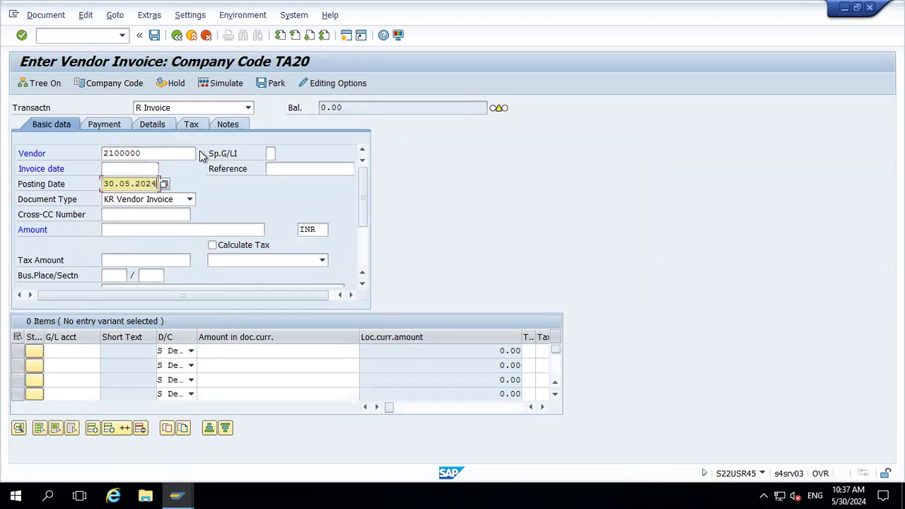
key(Up)
key(ctrl+v)
key(Return)
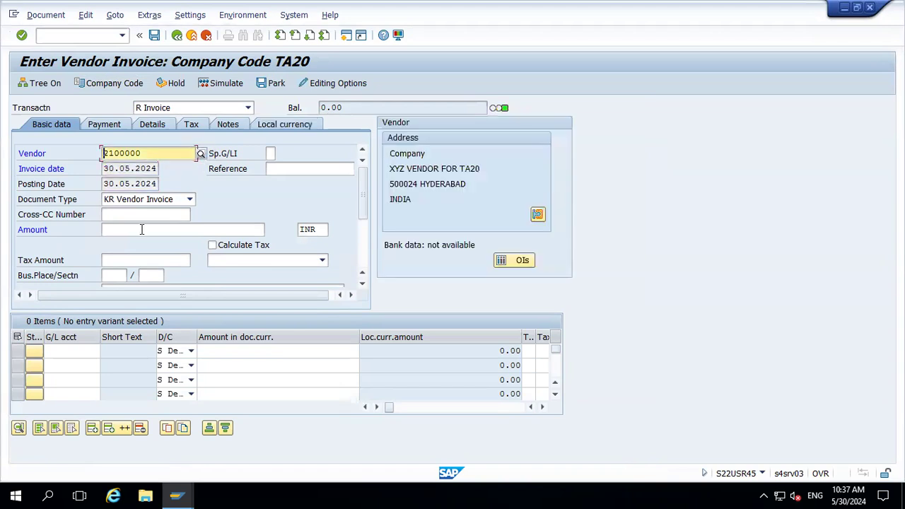
Enter the invoice amount 15000
click(140, 229)
text(15000)
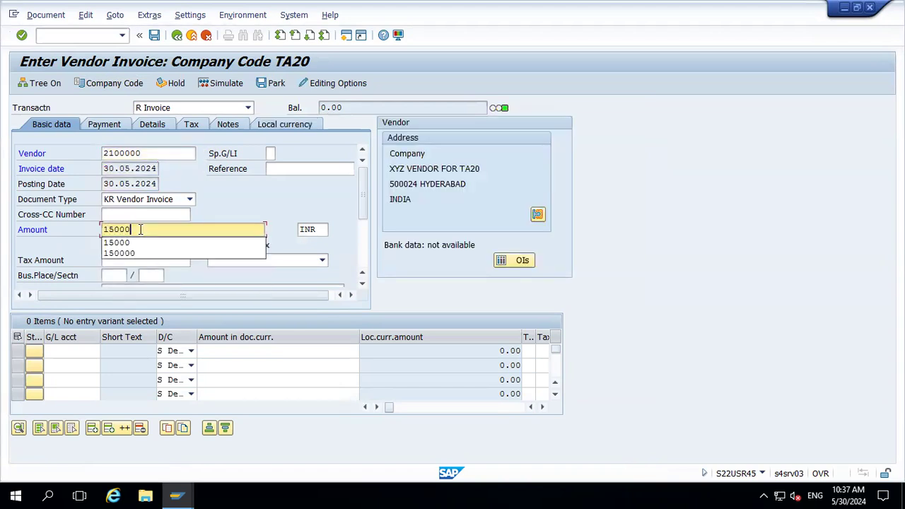
key(Return)
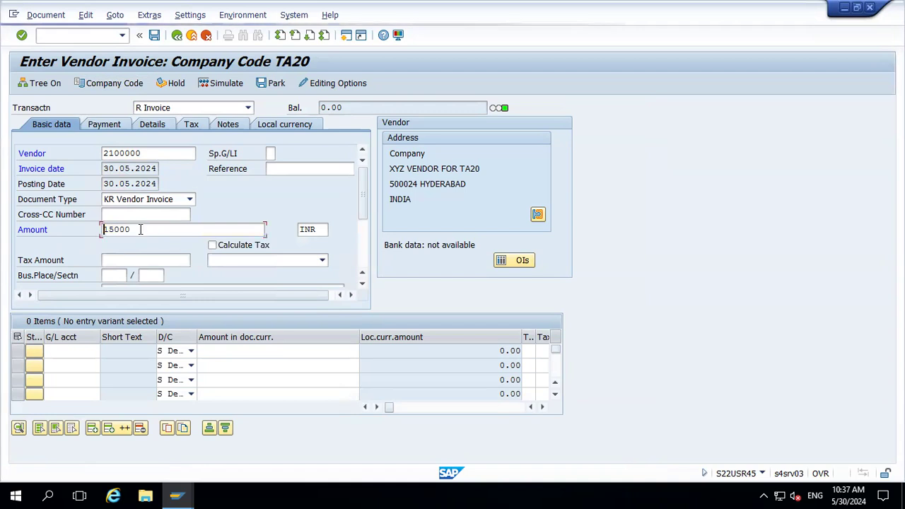
Add a line item with G/L account 400000 and an amount of * to take the balance
click(81, 350)
click(81, 349)
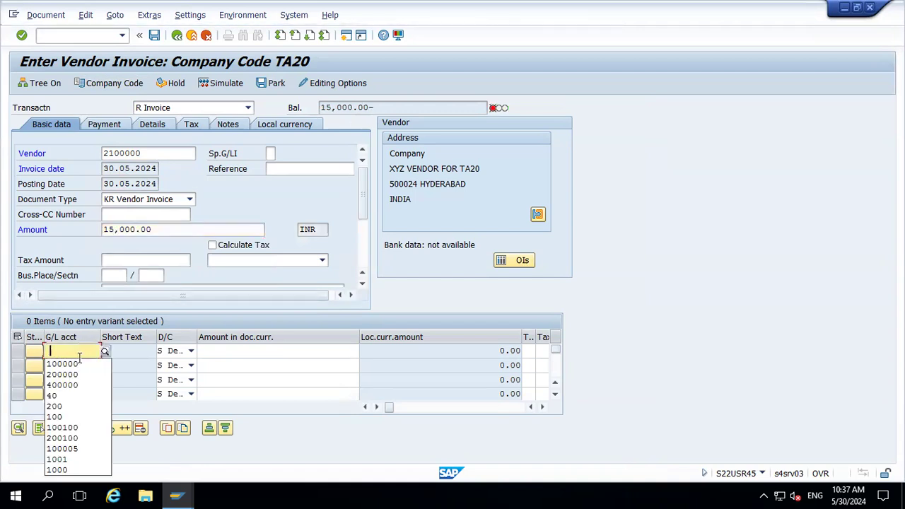
click(76, 384)
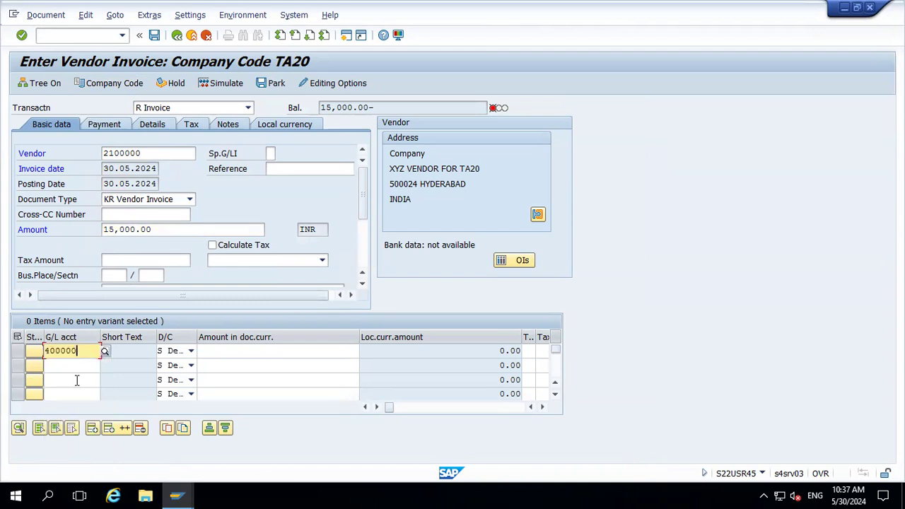
click(244, 351)
text(*)
key(Return)
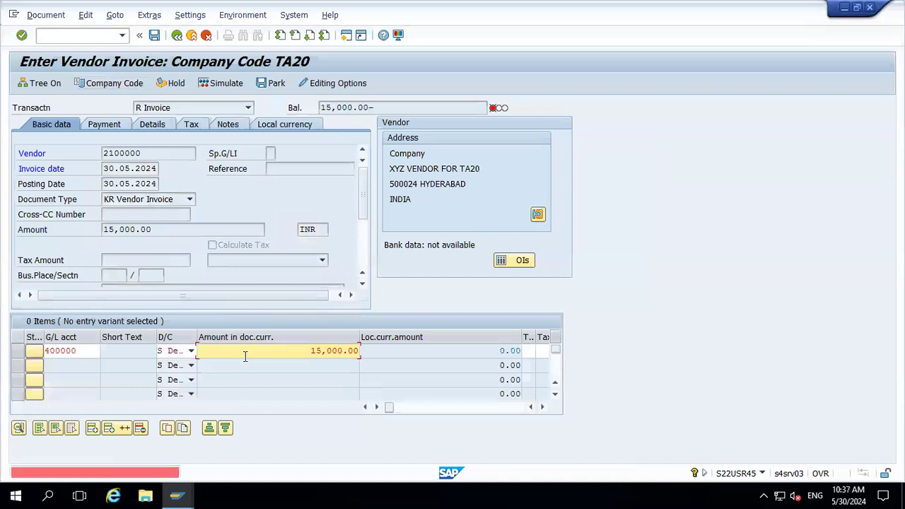
Assign cost center 1000100 to the G/L line item
key(Tab)
key(Tab)
key(Tab)
key(Tab)
key(Tab)
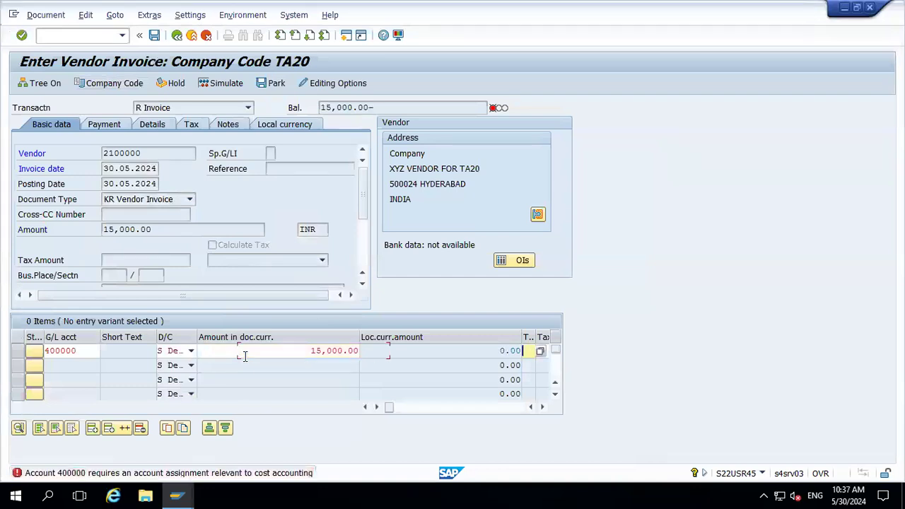
key(Tab)
key(Tab)
key(Tab)
key(Tab)
key(Tab)
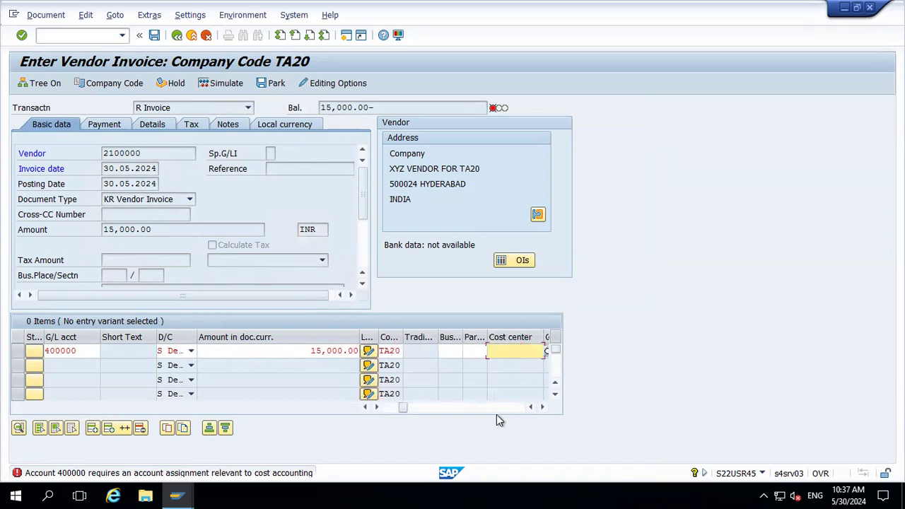
key(Down)
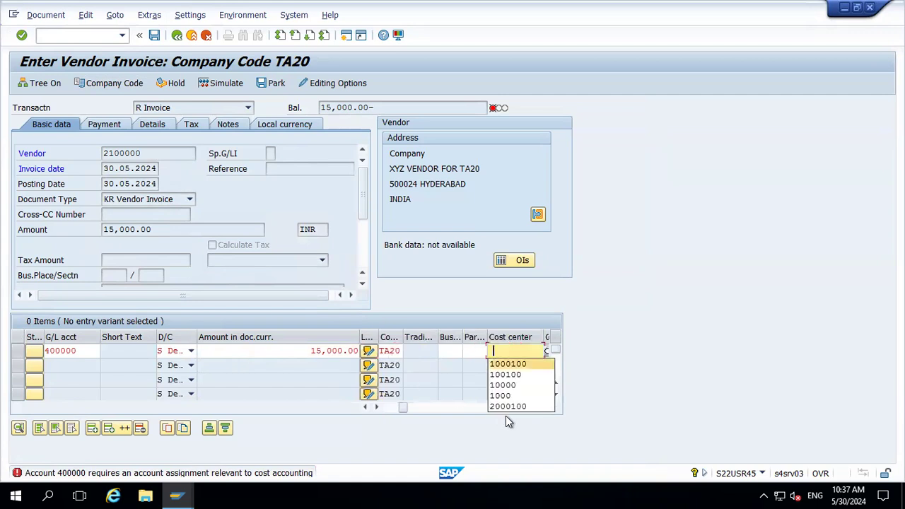
key(Return)
key(Return)
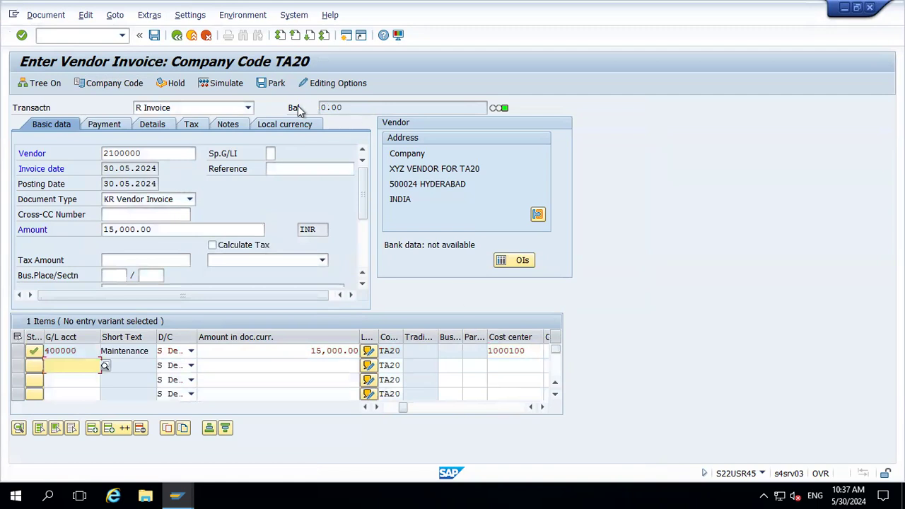
Change the payment terms to 0001 in the invoice's payment data
click(111, 129)
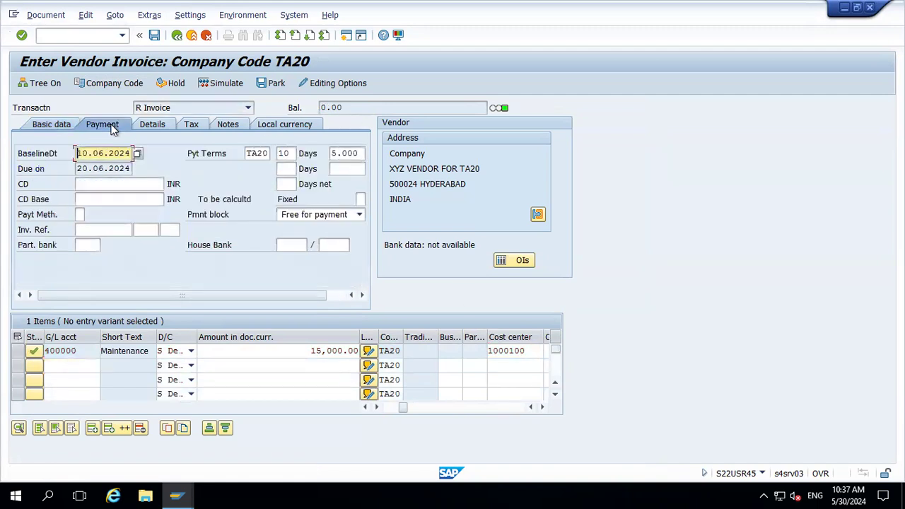
click(269, 154)
key(BackSpace)
key(BackSpace)
key(BackSpace)
key(BackSpace)
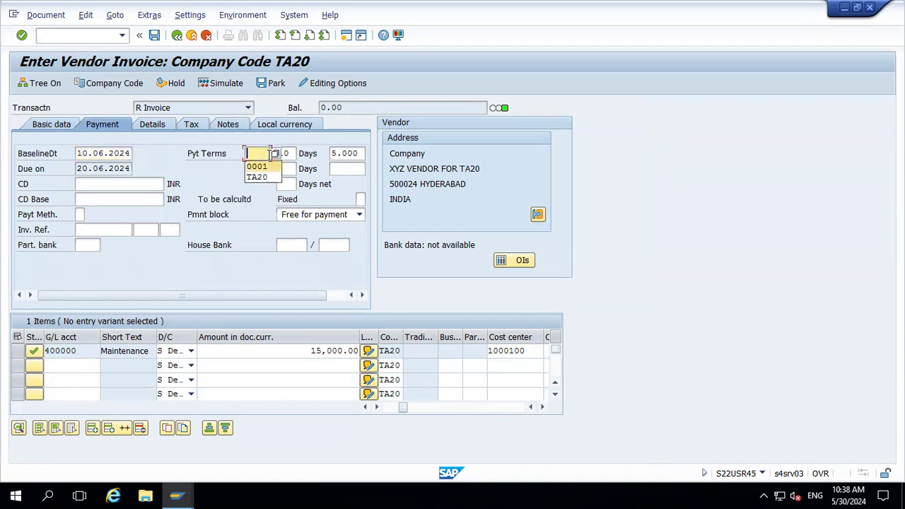
click(265, 166)
key(Return)
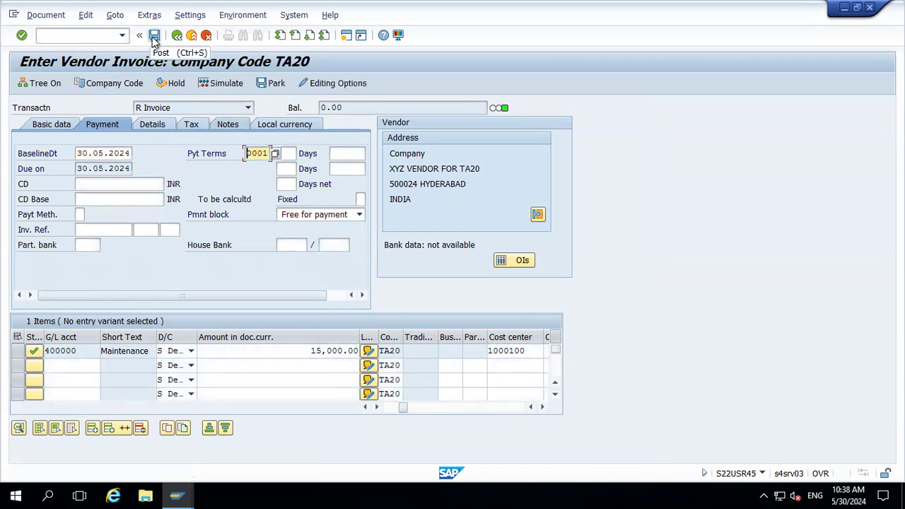
Simulate the vendor invoice document and post it
click(56, 16)
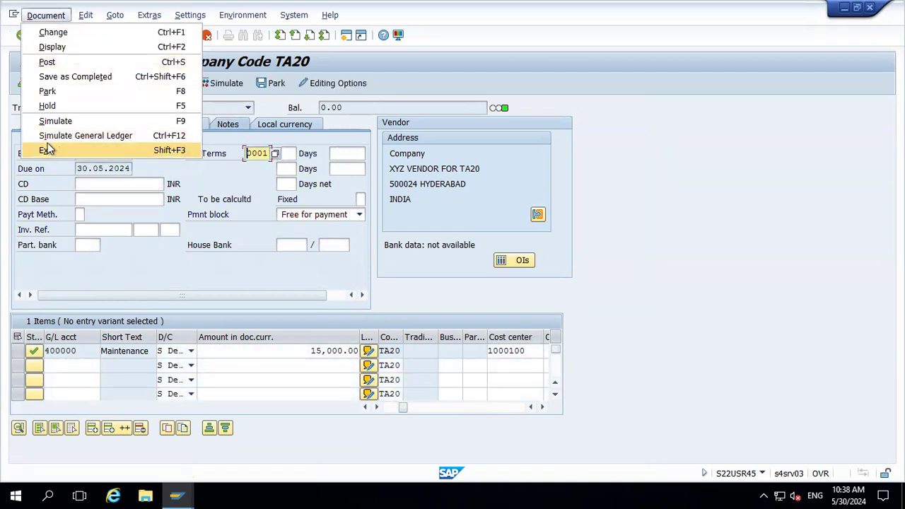
click(55, 121)
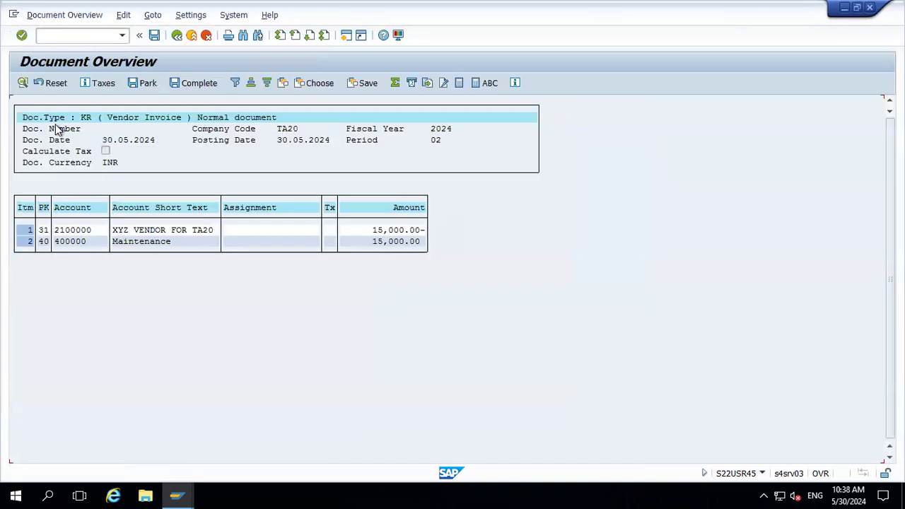
click(159, 37)
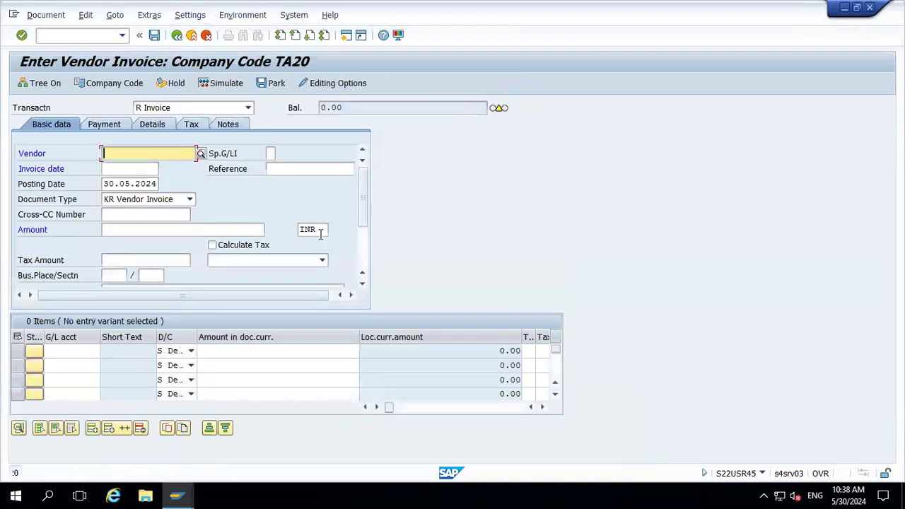
Display the just-posted vendor invoice document
click(51, 16)
click(53, 47)
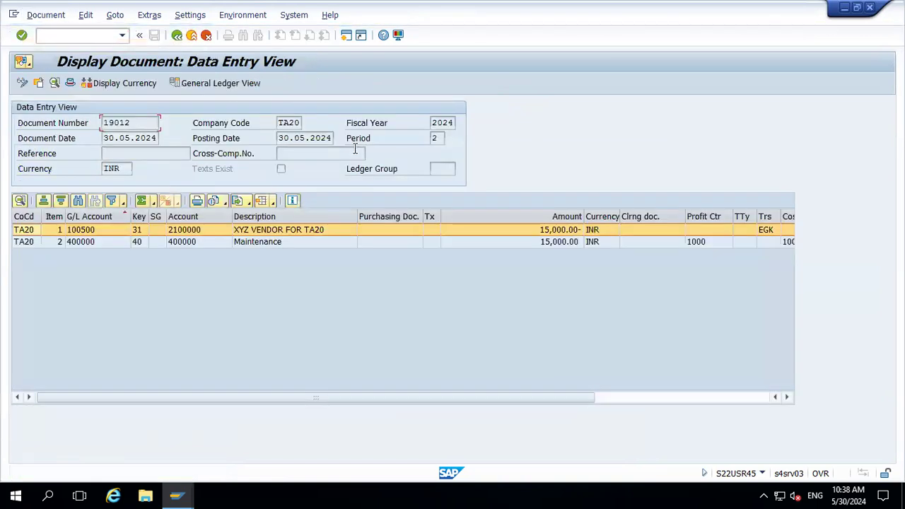
key(shift+Left)
key(shift+Left)
key(shift+Left)
key(shift+Left)
key(shift+Left)
key(Left)
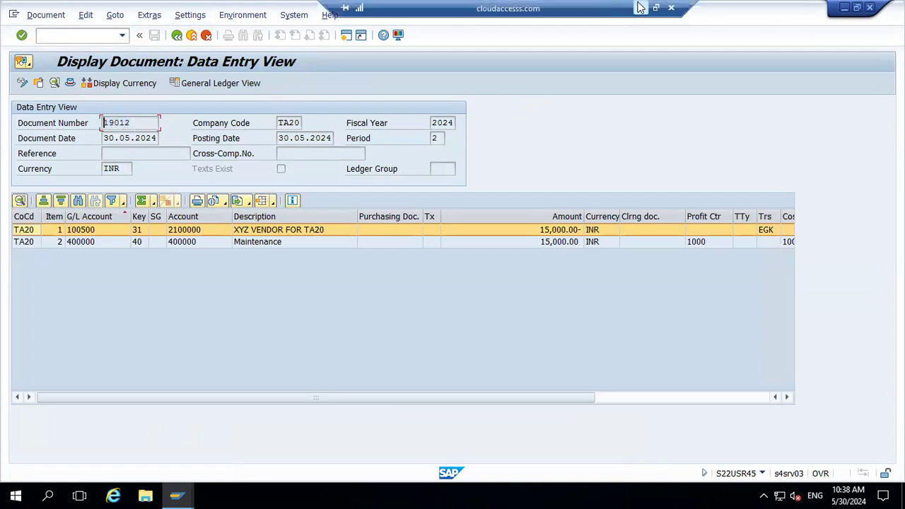
Switch to the Excel sheet and insert two blank rows above the Manual Payment row
click(638, 7)
click(312, 317)
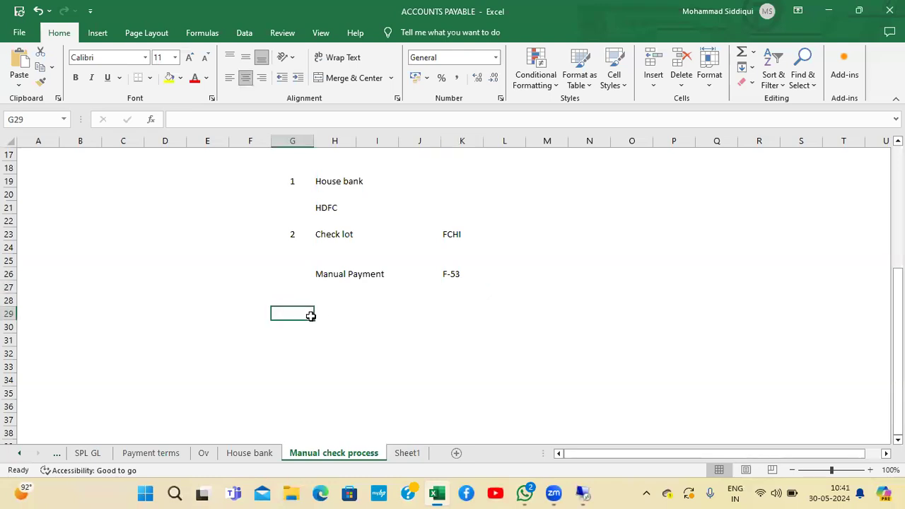
key(Right)
key(Up)
key(Up)
key(Up)
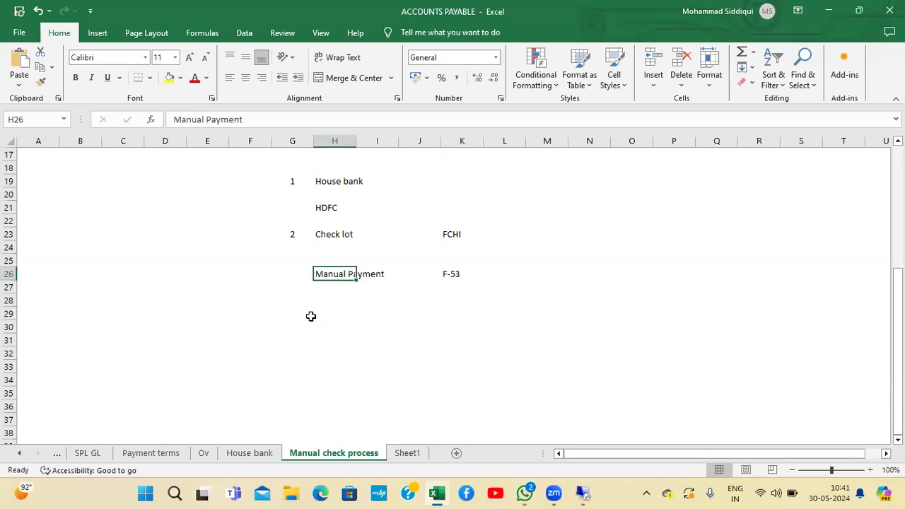
key(alt+i)
key(r)
key(alt+i)
text(r)
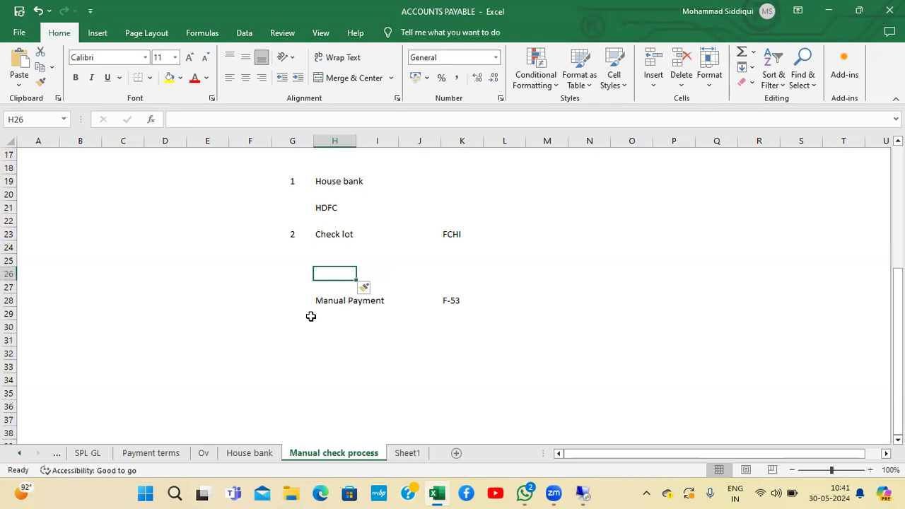
text(Post)
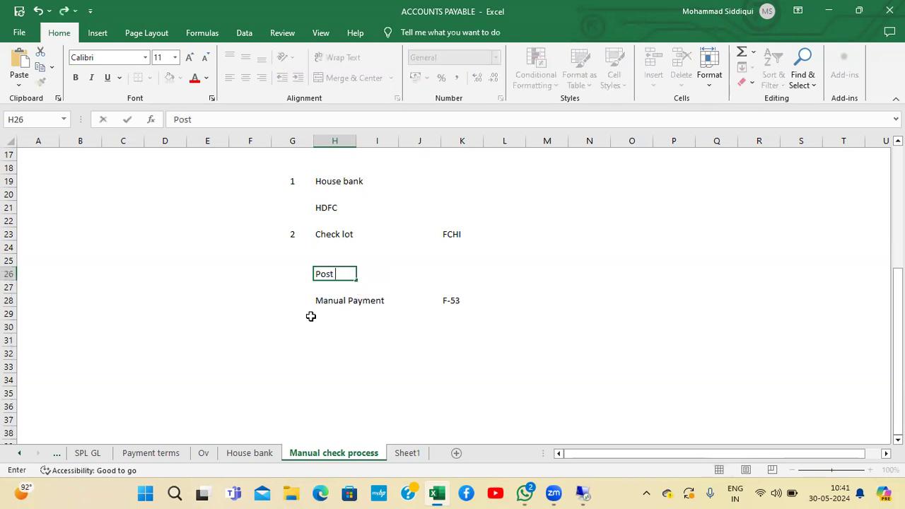
text( Vendor invoice)
Enter 'Post Vendor invoice' with transaction code FB60 in the new row
key(Return)
key(Up)
key(Right)
key(Right)
key(Right)
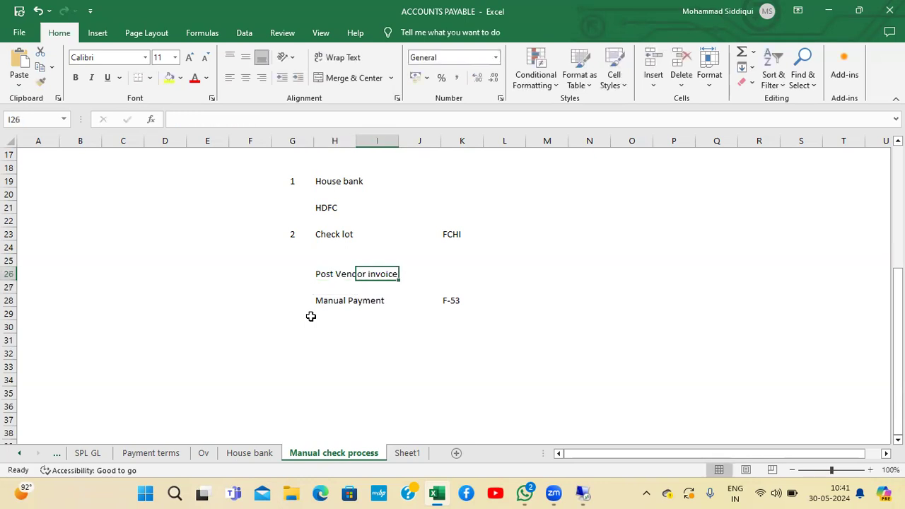
text(FB60)
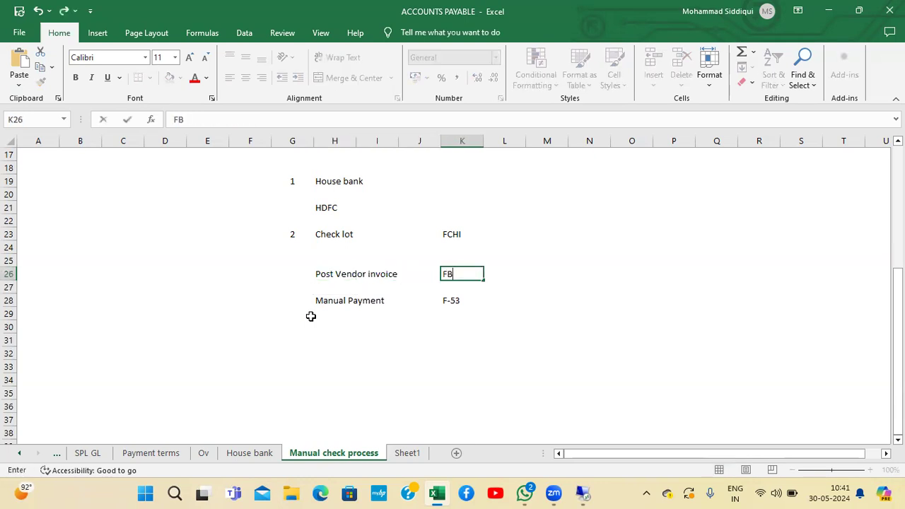
key(Return)
Insert two more blank rows below the Post Vendor invoice row
key(Left)
key(Left)
key(Left)
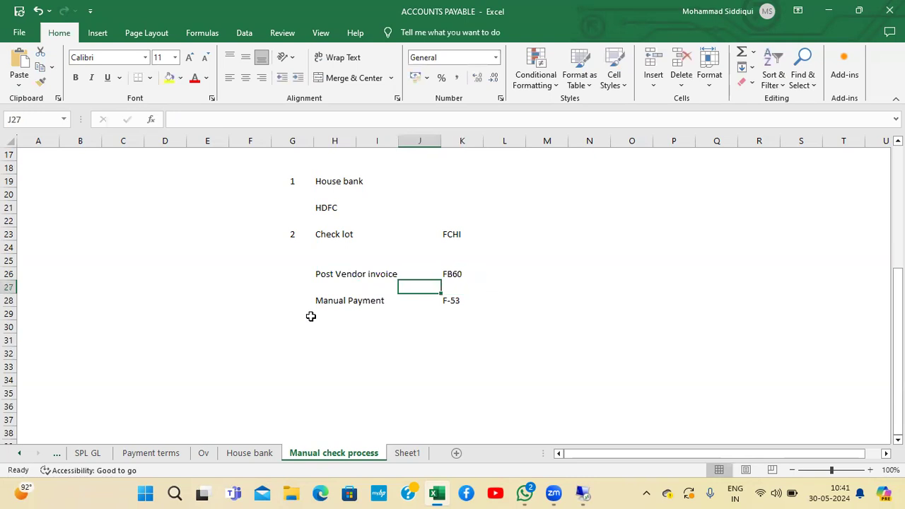
key(alt+i)
key(r)
key(alt+i)
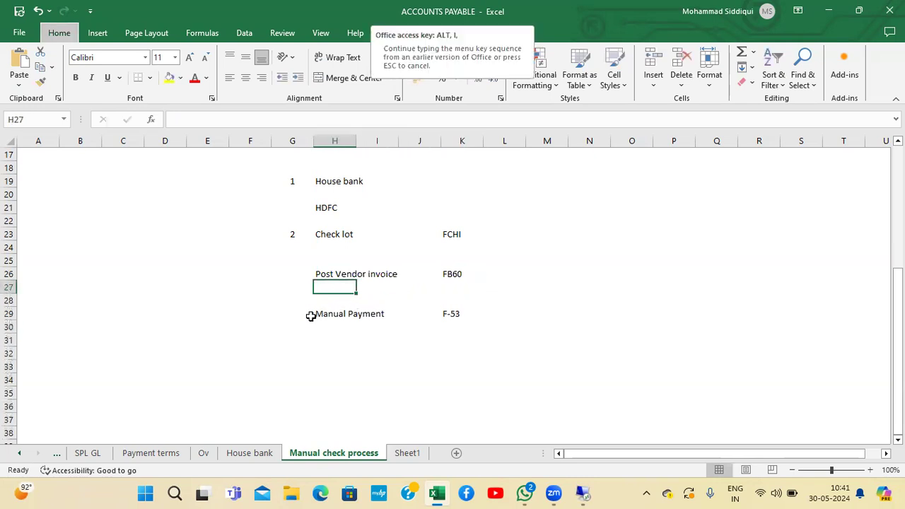
key(r)
Make the 'Post Vendor invoice' label bold
key(Down)
key(Up)
key(Up)
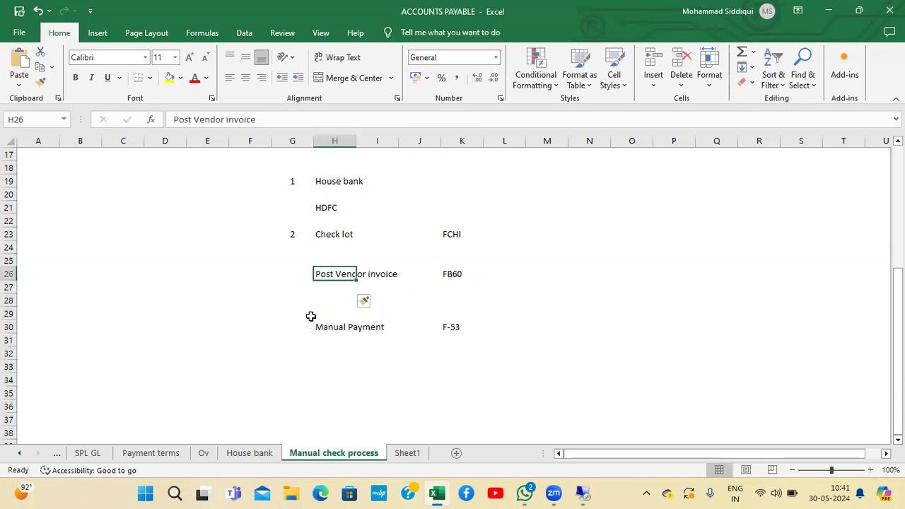
key(ctrl+b)
key(Down)
key(Down)
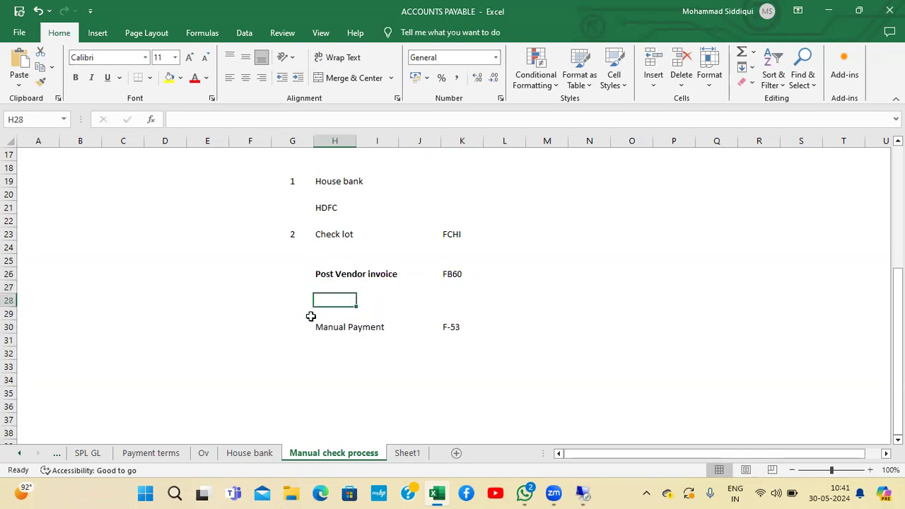
Switch to SAP and copy the posted document number 19012
key(alt+Tab)
key(shift+Right)
key(shift+Right)
key(shift+Right)
key(shift+Right)
key(shift+Right)
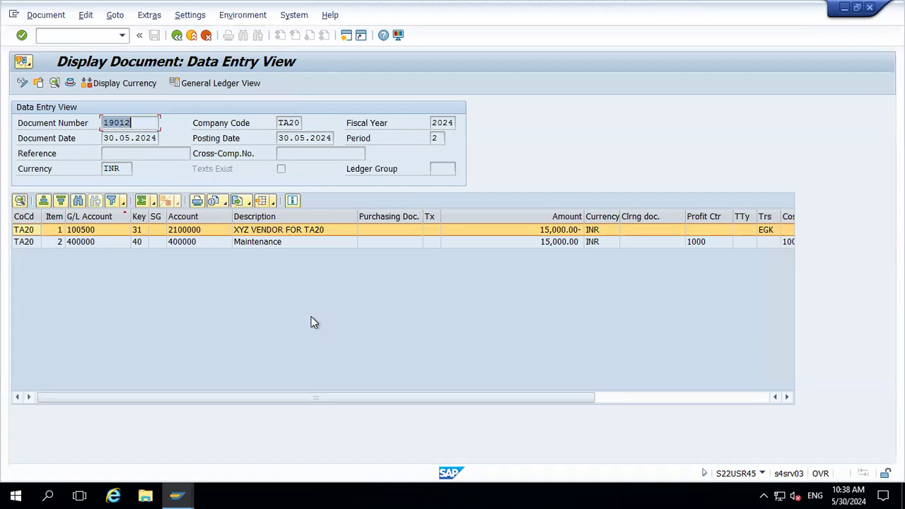
key(ctrl+c)
mouse_move(570, 3)
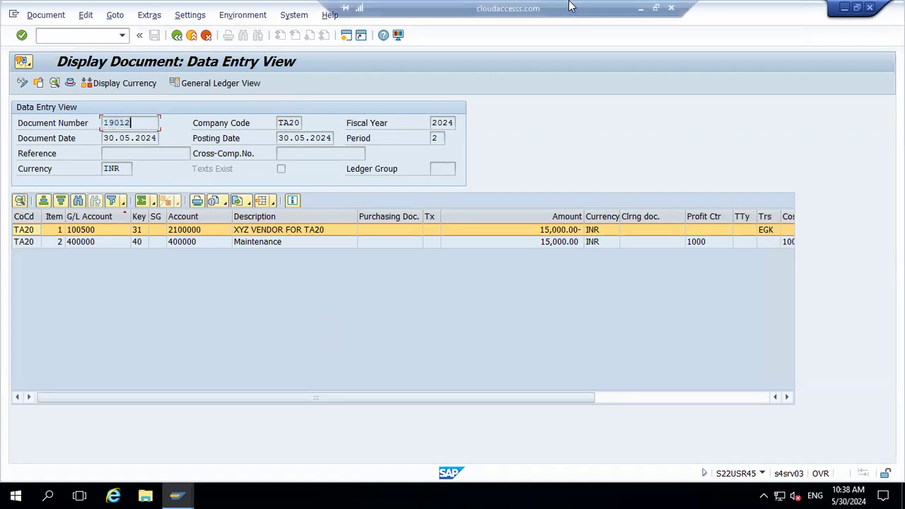
Return to Excel and record 'Invoice number 19012' below the Post Vendor invoice row
click(640, 8)
text(Invoice number 19012)
key(Return)
text(.)
key(BackSpace)
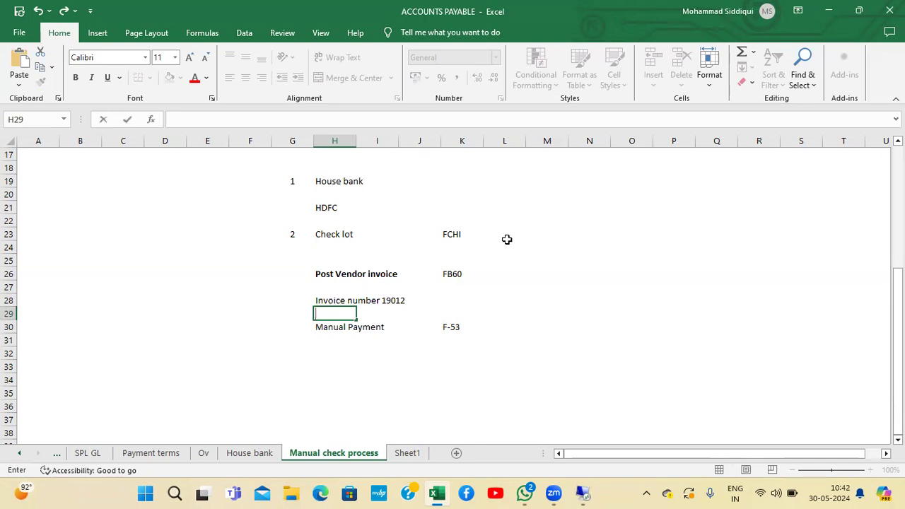
Make the 'Manual Payment' label bold
key(Return)
key(ctrl+b)
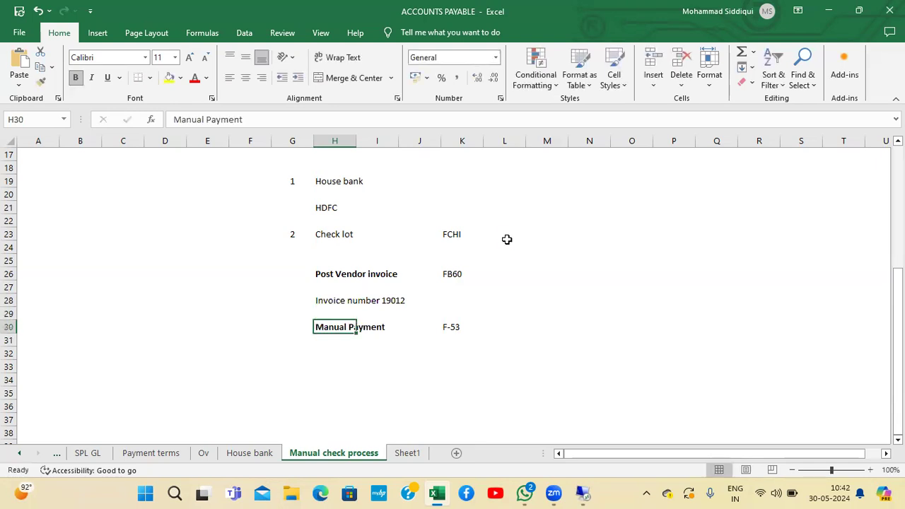
key(Right)
Switch to SAP, leave the document display and run FBL1N to list open items for supplier 2100000 in company code TA20
key(alt)
key(alt+Tab)
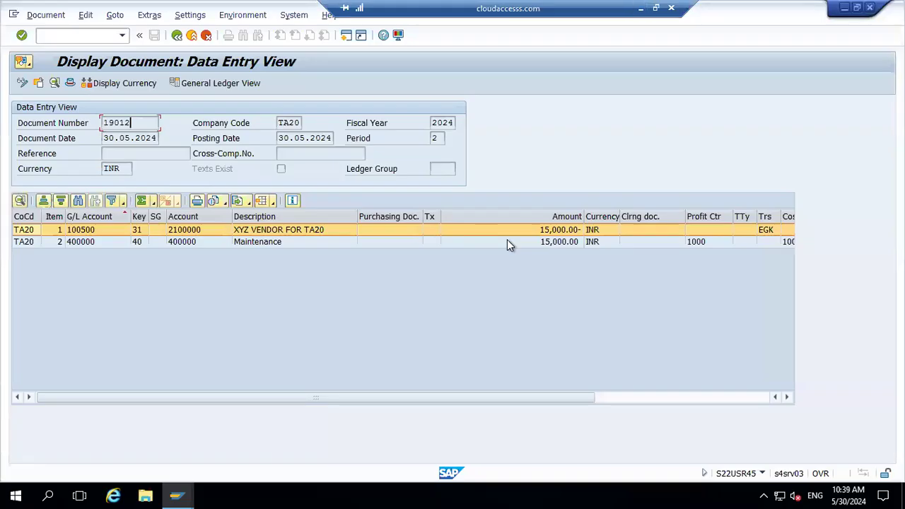
click(192, 36)
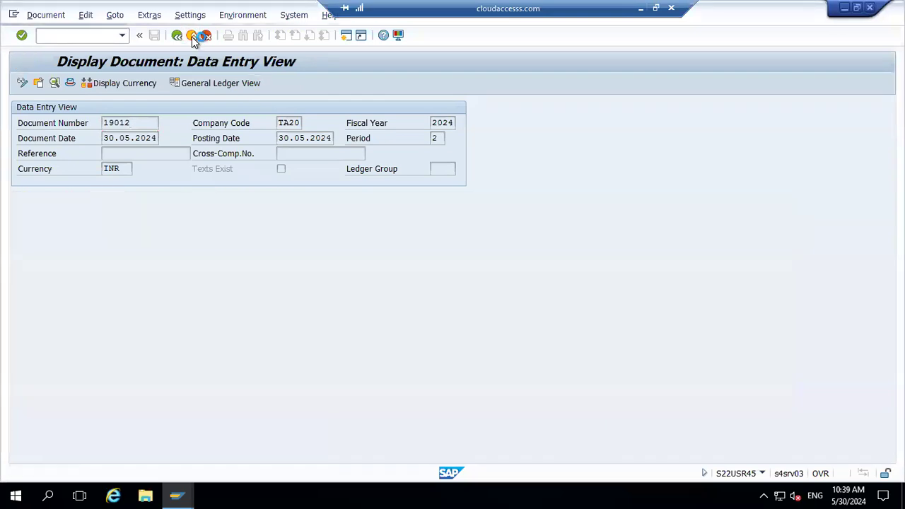
click(192, 36)
click(224, 283)
text(fbl1n)
key(Return)
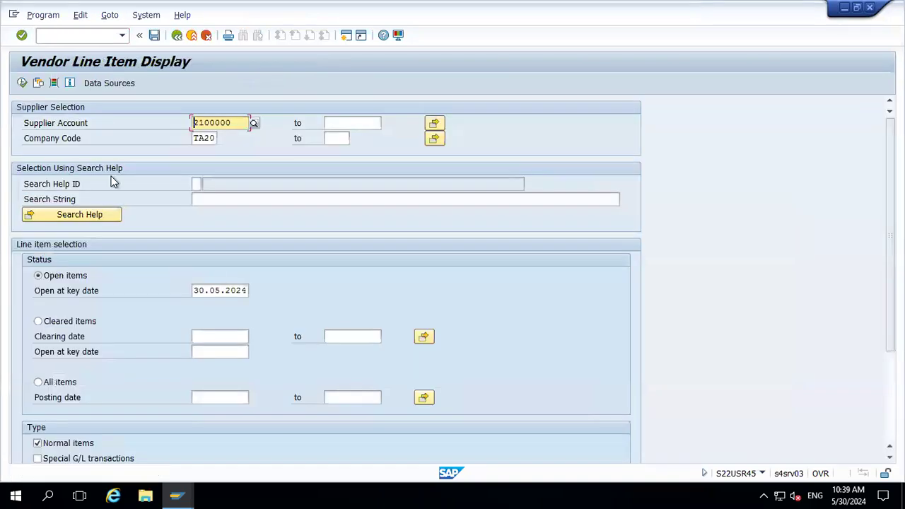
click(22, 83)
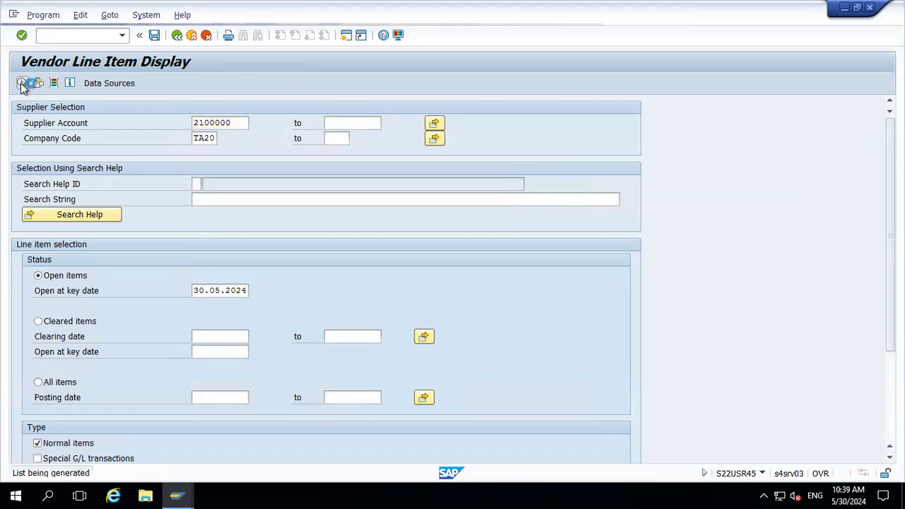
click(447, 231)
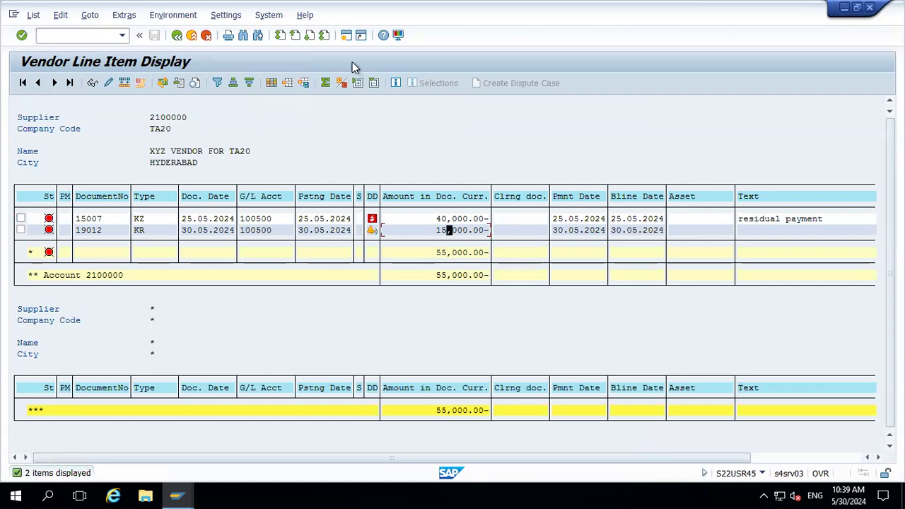
Open a new session, start F-53 and set the document date to 30.05.2024 from the calendar
click(347, 35)
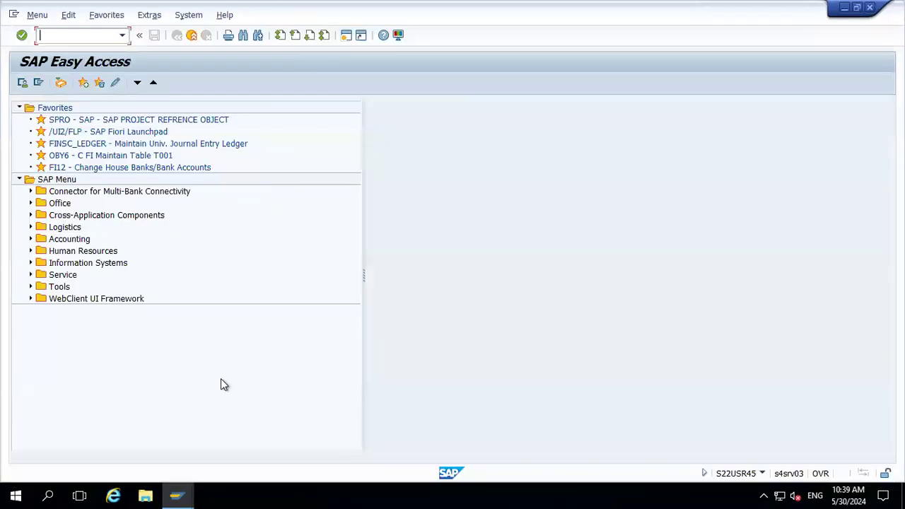
text(f-53)
key(Return)
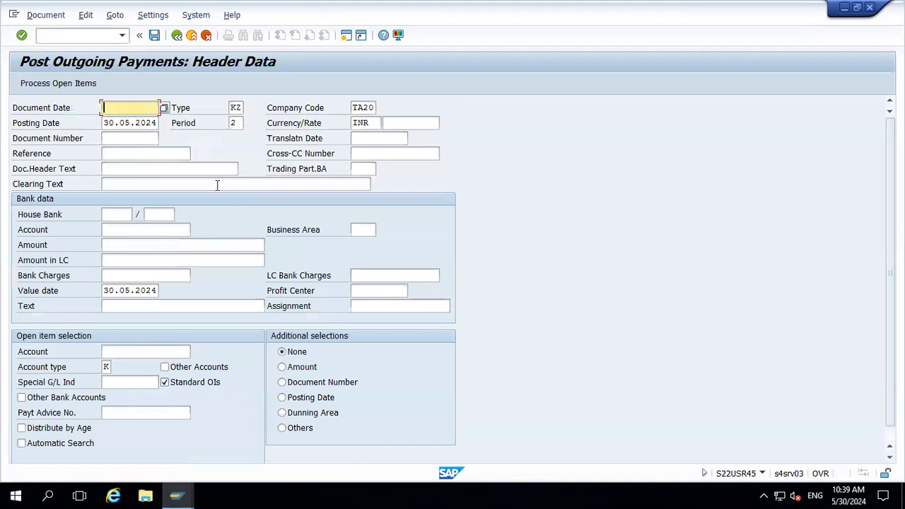
click(163, 109)
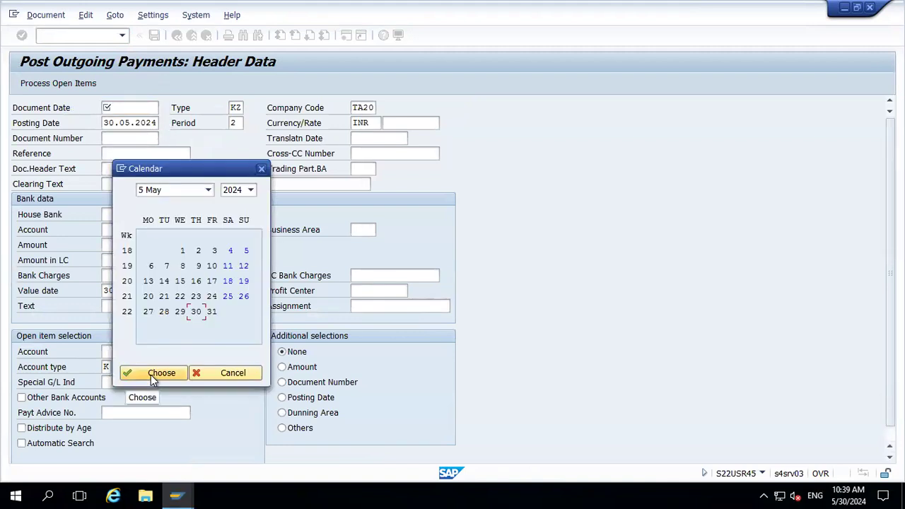
click(152, 375)
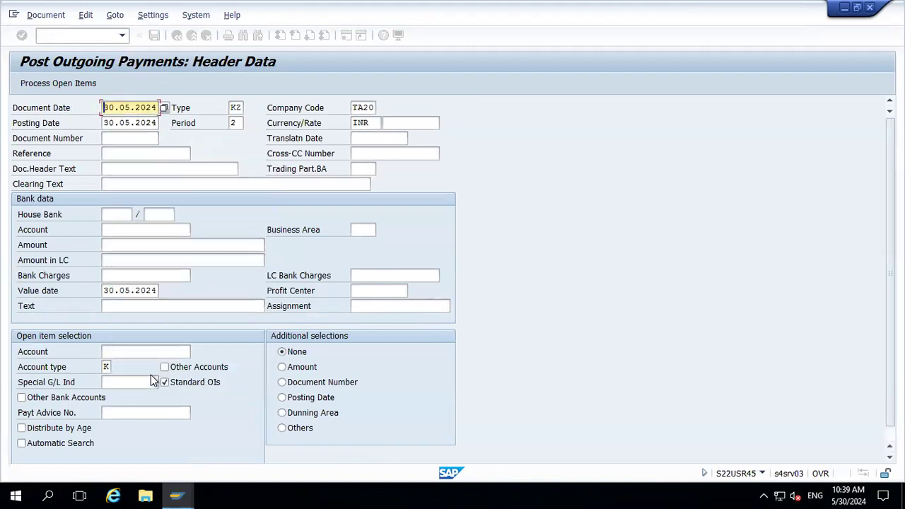
Select house bank HDFC with account ID 1000 from the search helps and confirm the header data
click(122, 213)
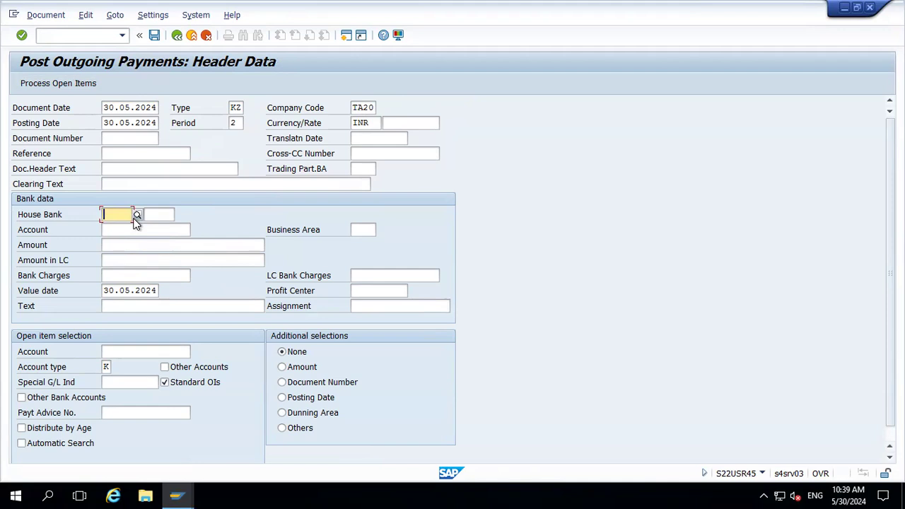
click(137, 215)
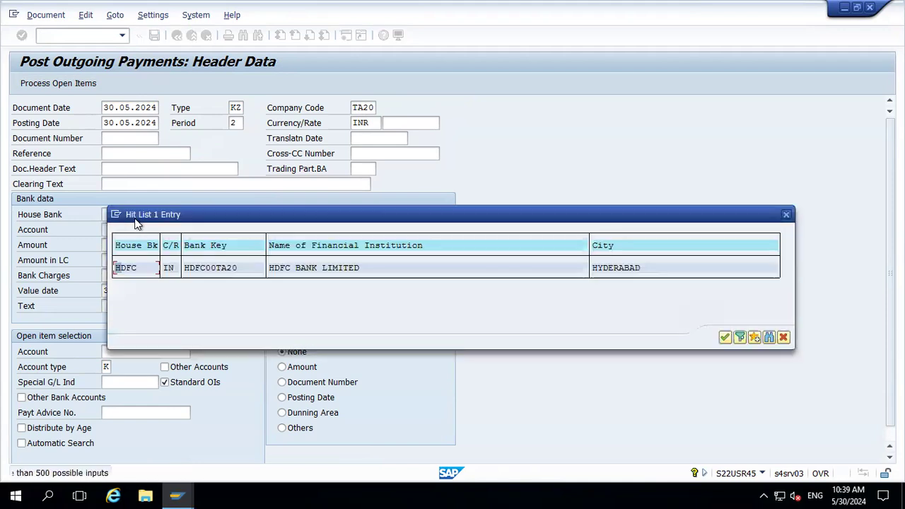
double_click(127, 271)
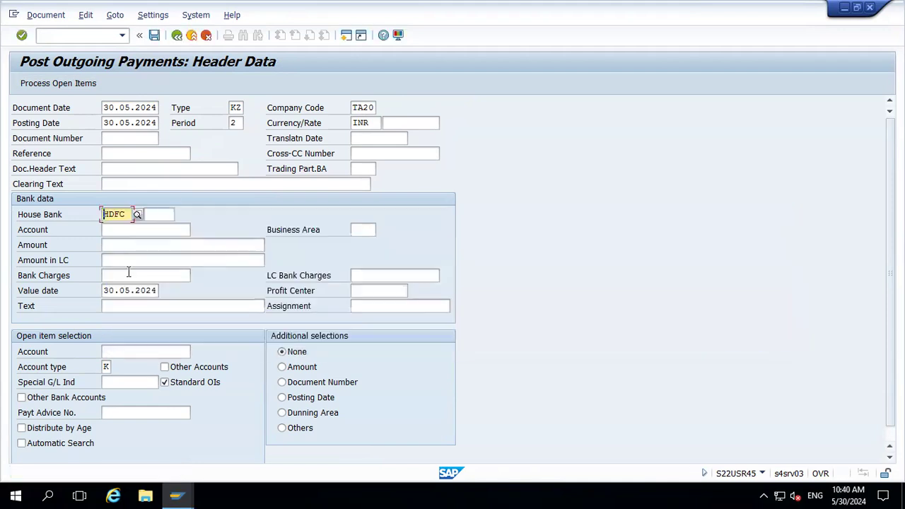
click(168, 214)
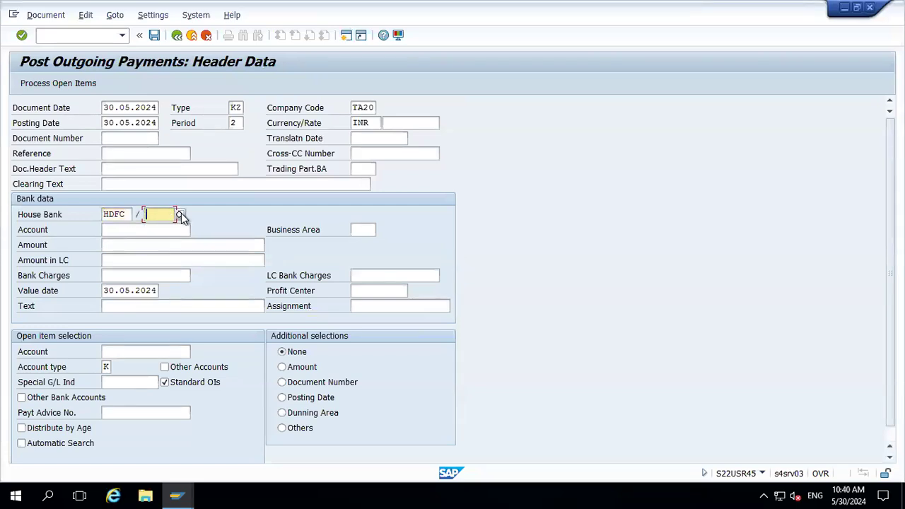
click(181, 215)
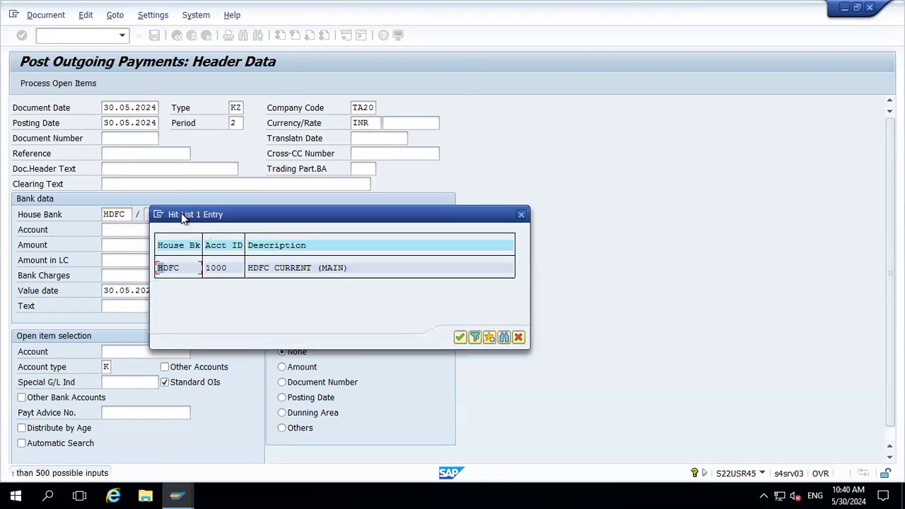
double_click(173, 268)
key(Return)
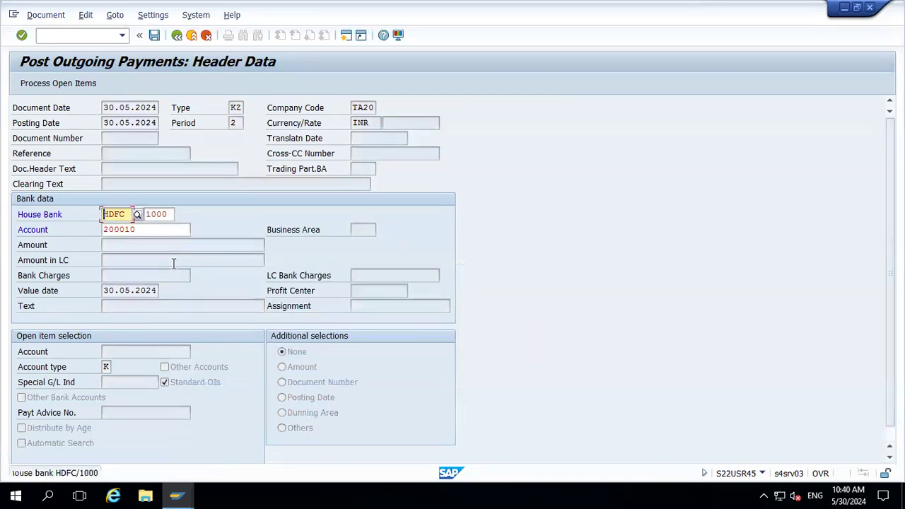
key(Return)
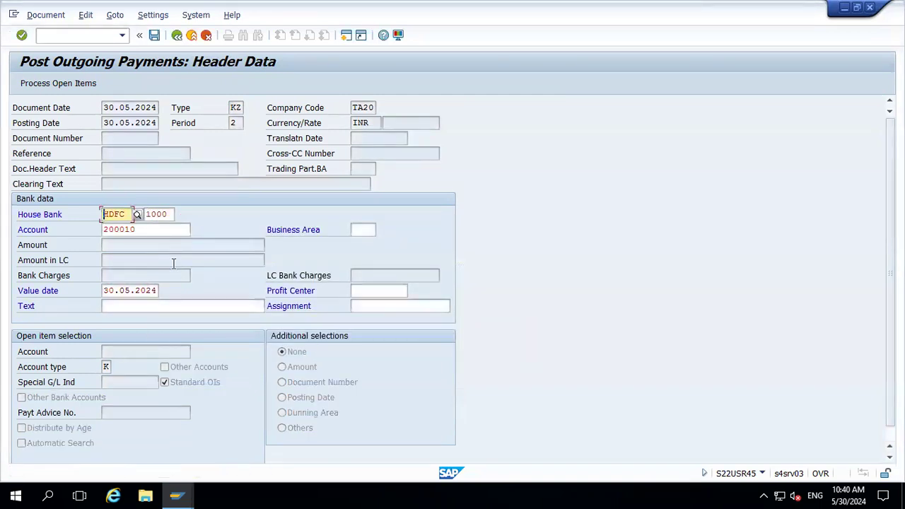
Check the bank G/L account: open FS00 in a new session and try to display G/L account 200110
click(144, 231)
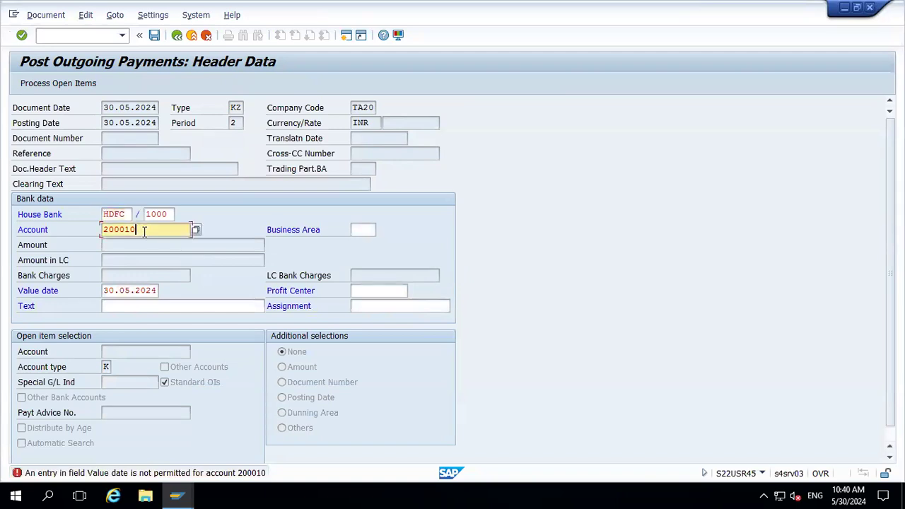
key(shift+Left)
key(shift+Left)
key(shift+Left)
key(shift+Left)
key(shift+Left)
key(shift+Left)
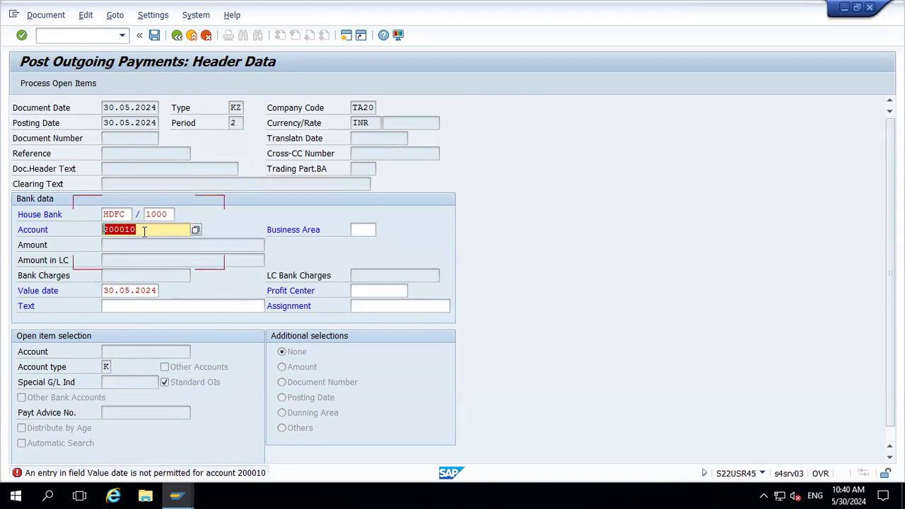
key(Left)
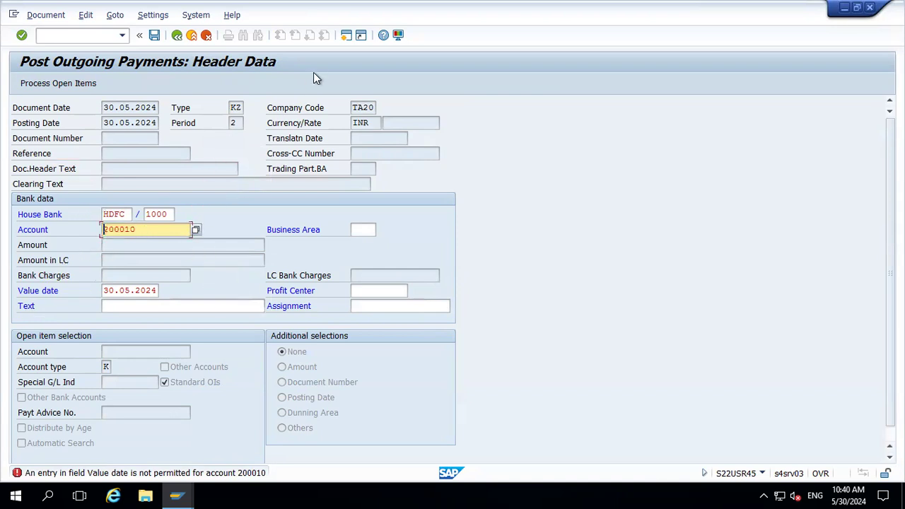
click(346, 35)
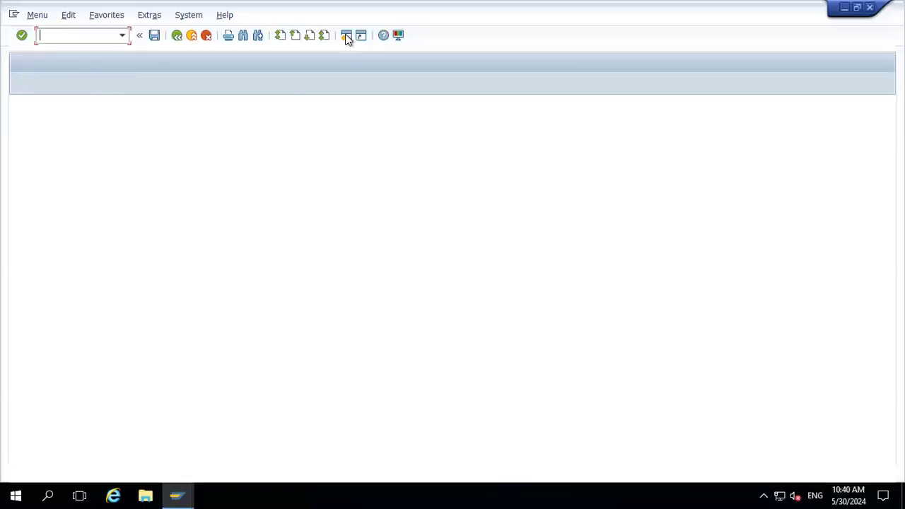
text(fs00)
key(Return)
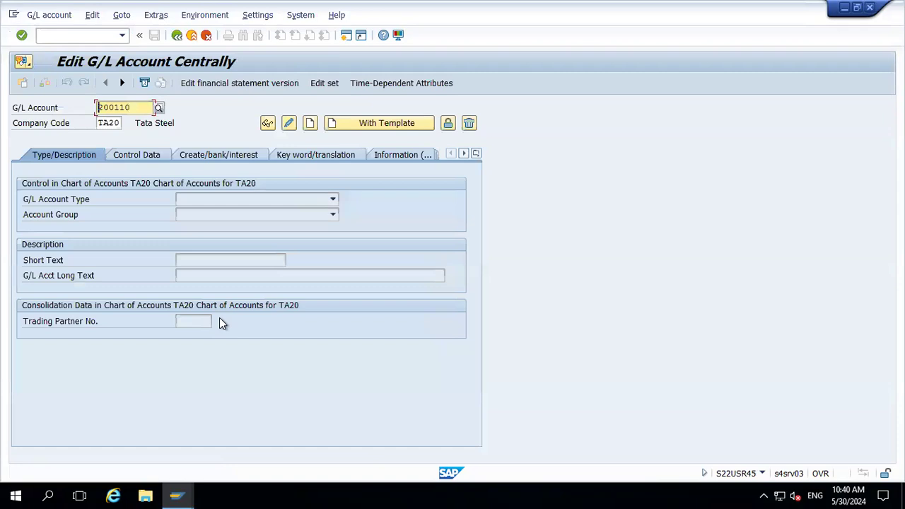
click(291, 123)
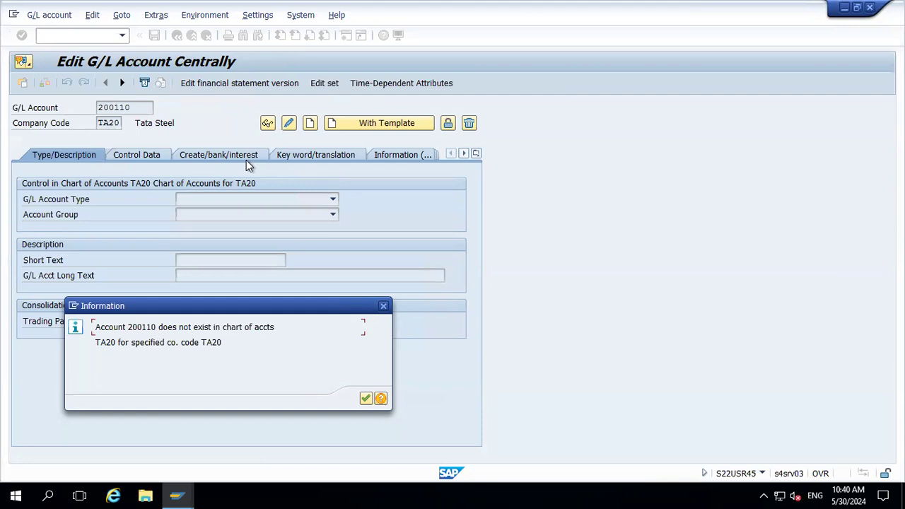
key(Return)
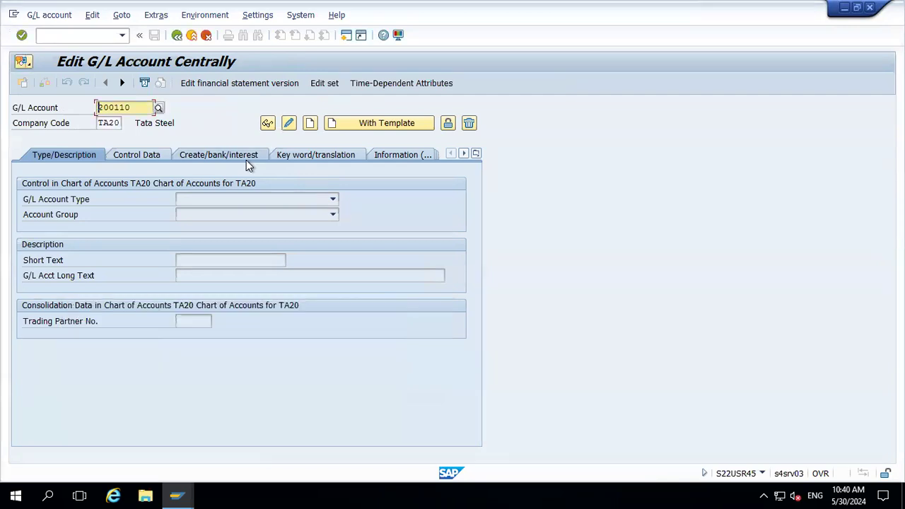
Compare with the payment screen and retry displaying G/L account 200110
key(alt+Tab)
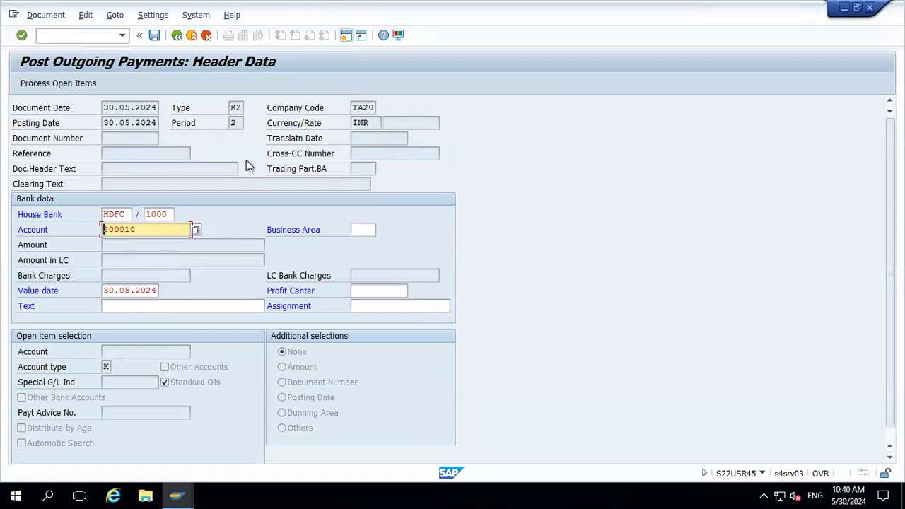
key(alt+Tab)
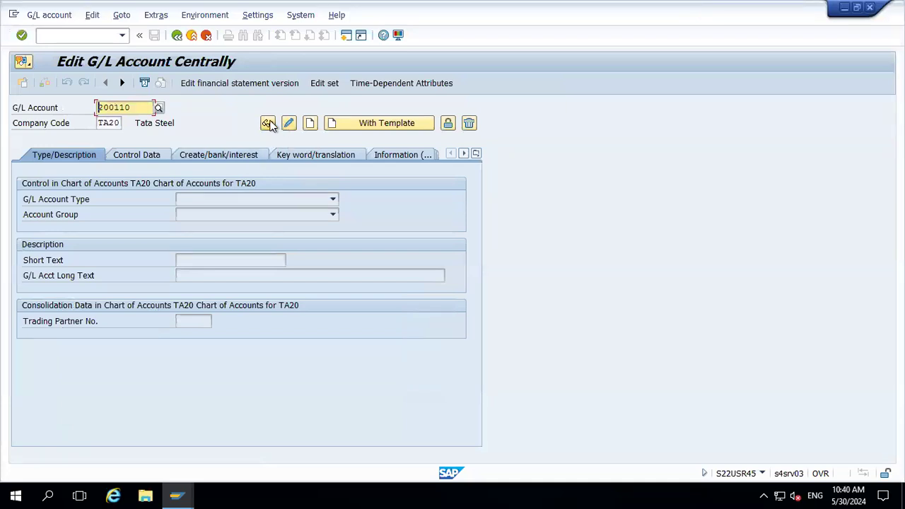
click(268, 124)
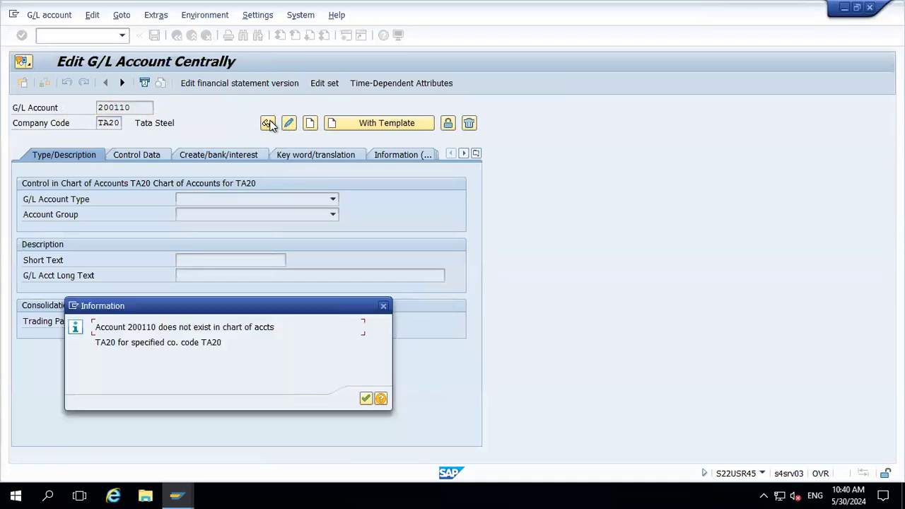
key(Return)
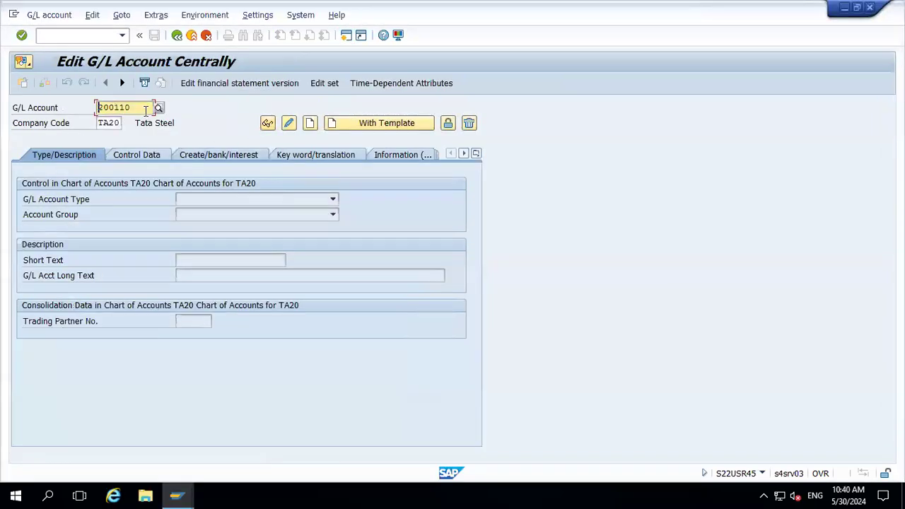
Replace the G/L account with 200010 (HDFC MAIN) and open it in change mode
click(146, 110)
key(BackSpace)
key(BackSpace)
key(BackSpace)
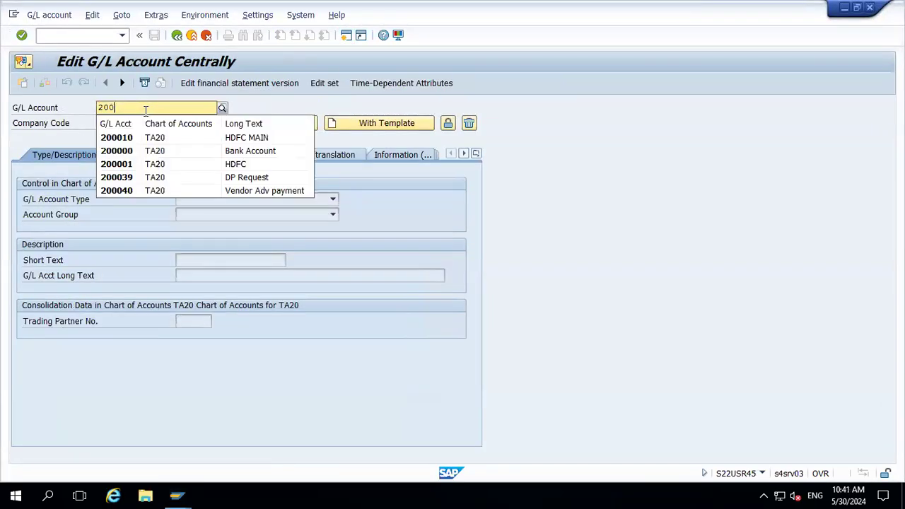
key(Down)
key(Return)
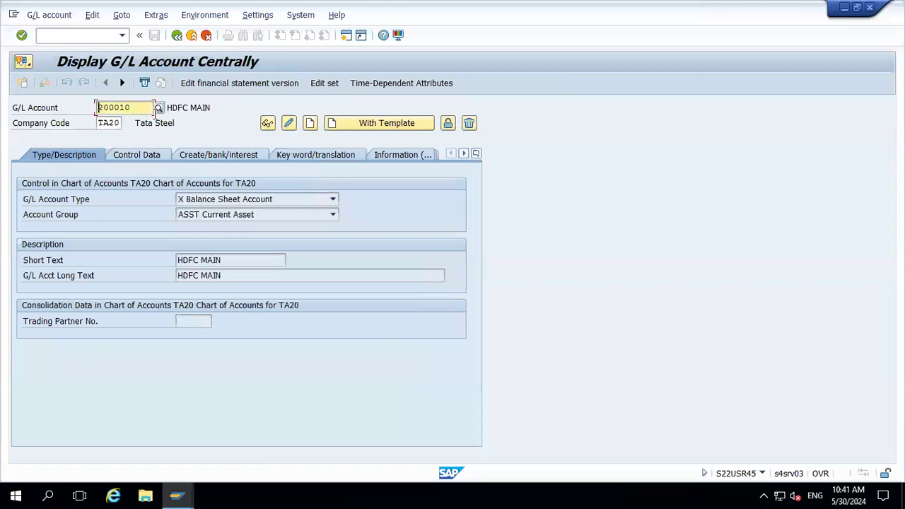
click(292, 131)
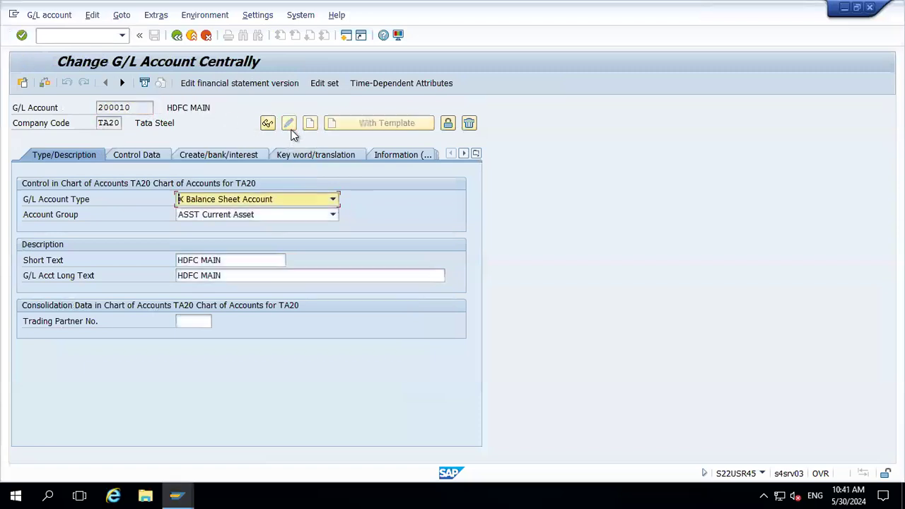
Review the Create/bank/interest, Control Data and Type/Description tabs of G/L account 200010
click(234, 152)
click(142, 155)
click(203, 158)
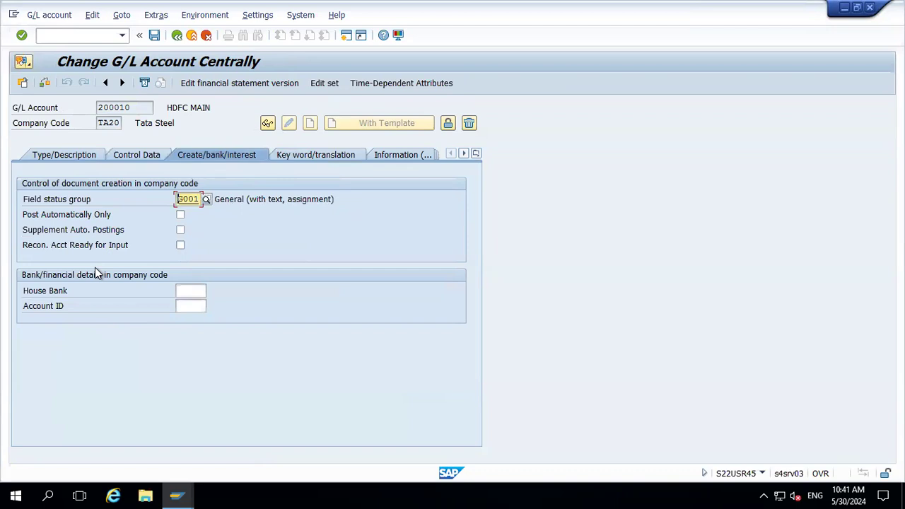
click(137, 157)
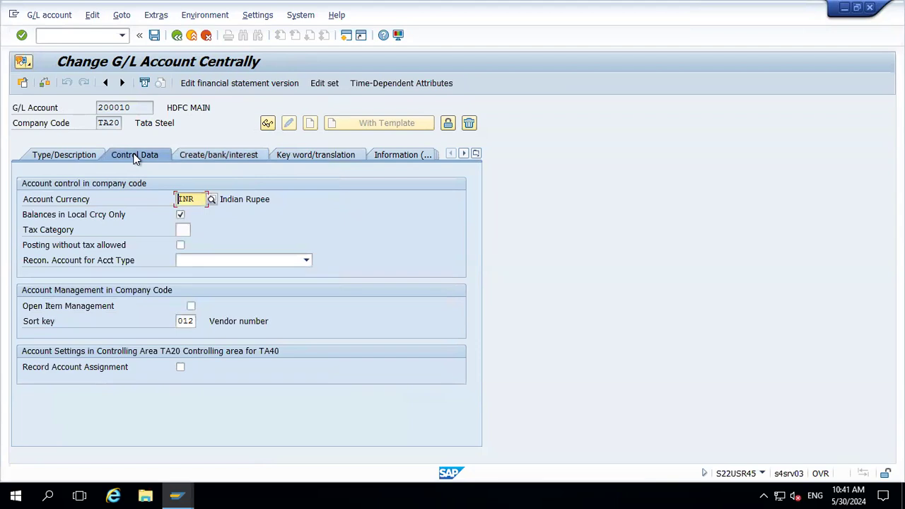
click(65, 154)
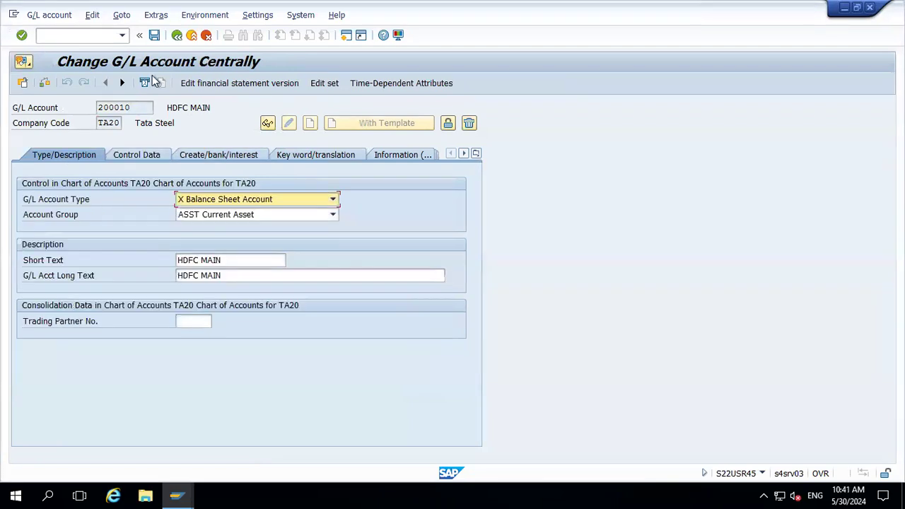
Return to the outgoing payment header, enter the text "xxx" and confirm the header data
click(192, 34)
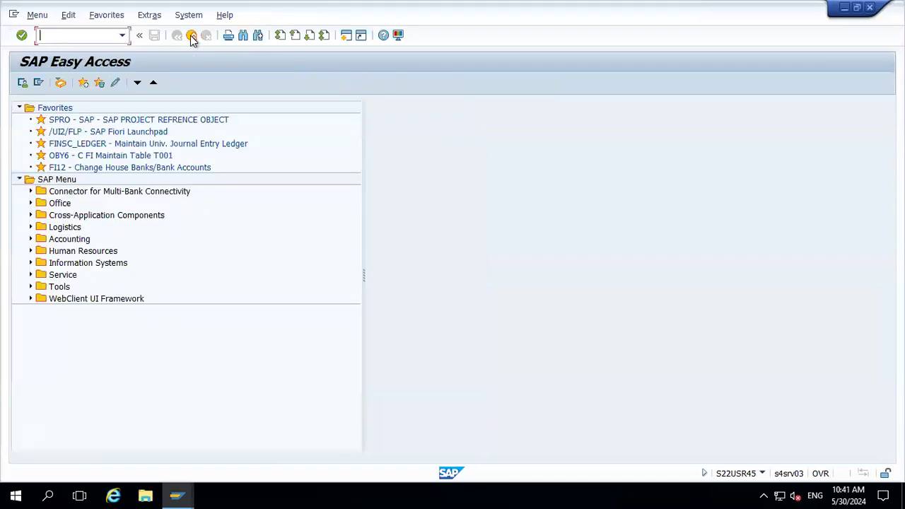
key(alt+Tab)
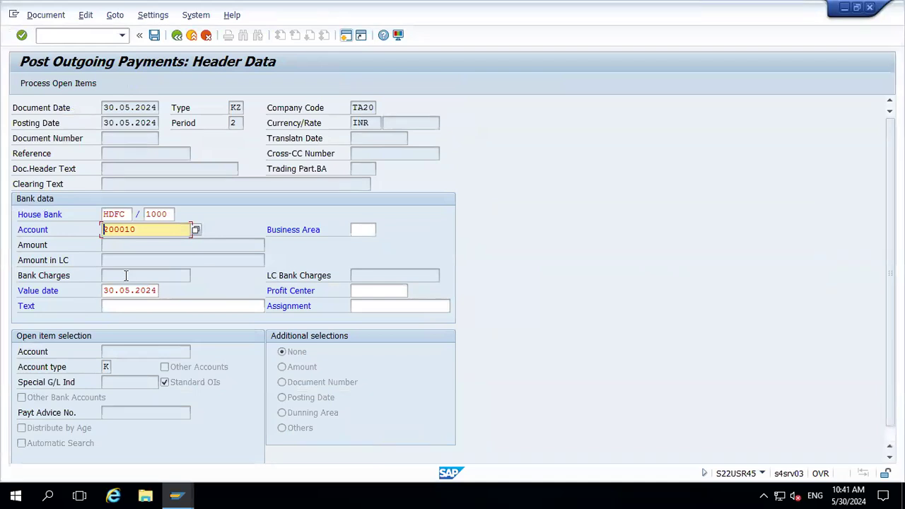
click(124, 306)
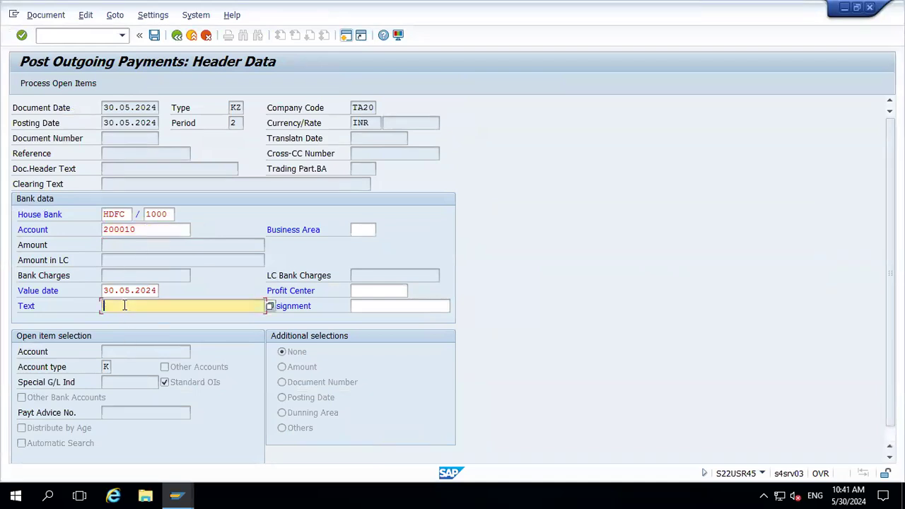
text(xxx)
key(Return)
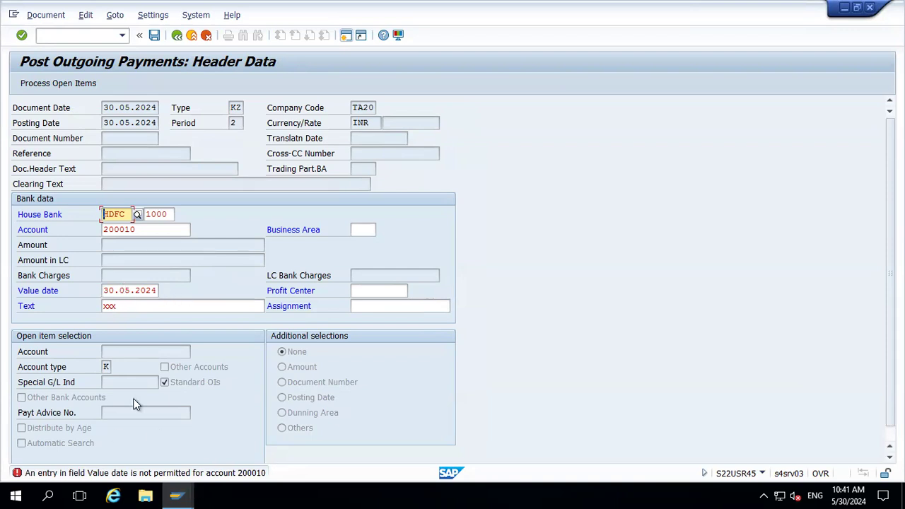
Open the detailed help for the value date error message on the bank account
double_click(216, 474)
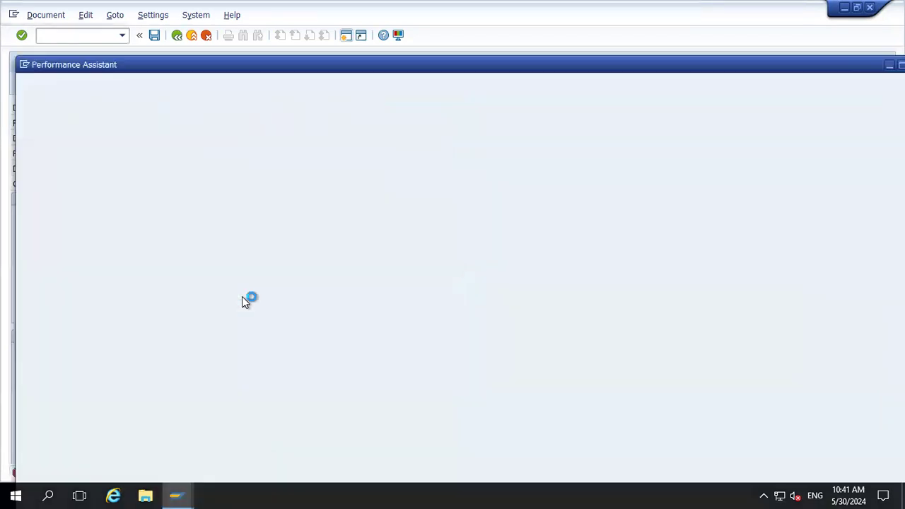
double_click(309, 100)
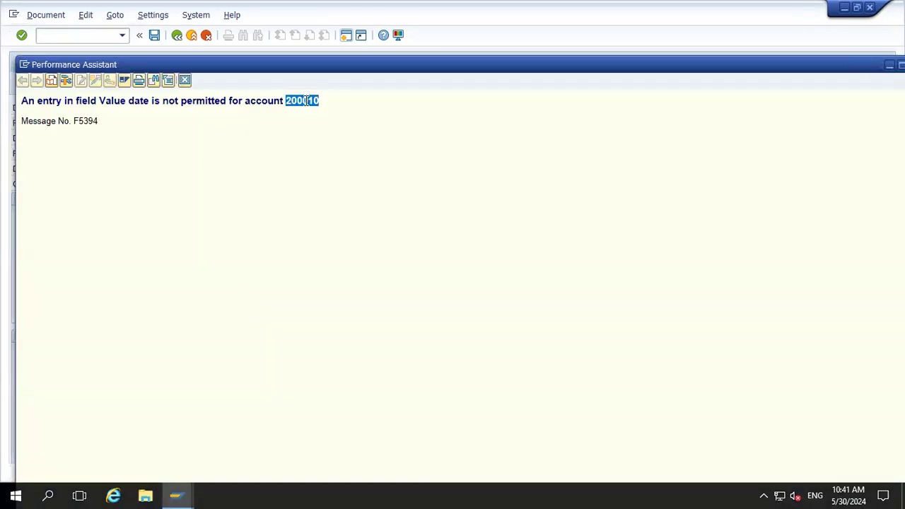
click(185, 80)
Display G/L account 200010 and examine the subgroups of its field status group G001, ending with payment transactions
key(alt+Tab)
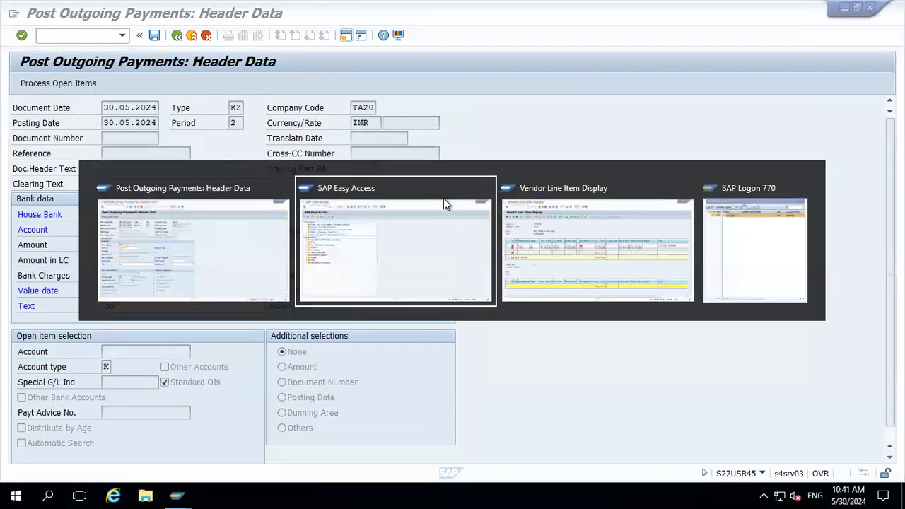
text(fs00)
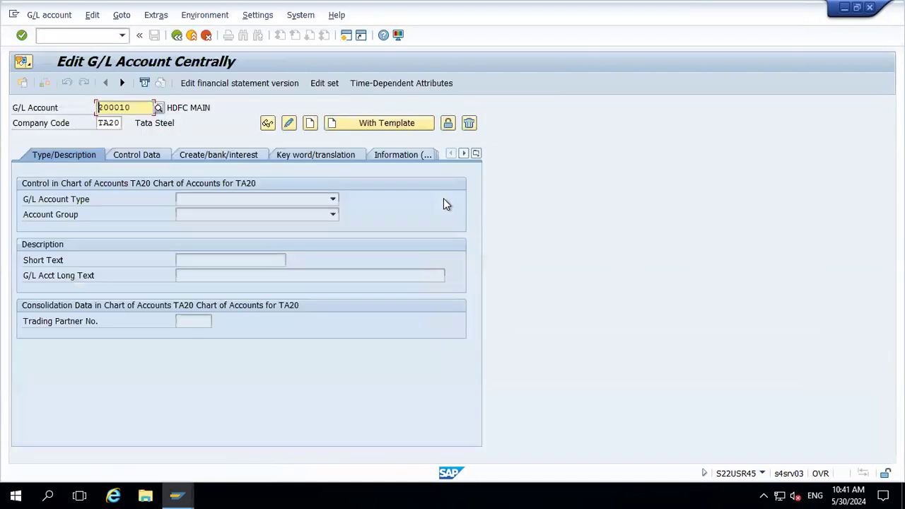
key(Return)
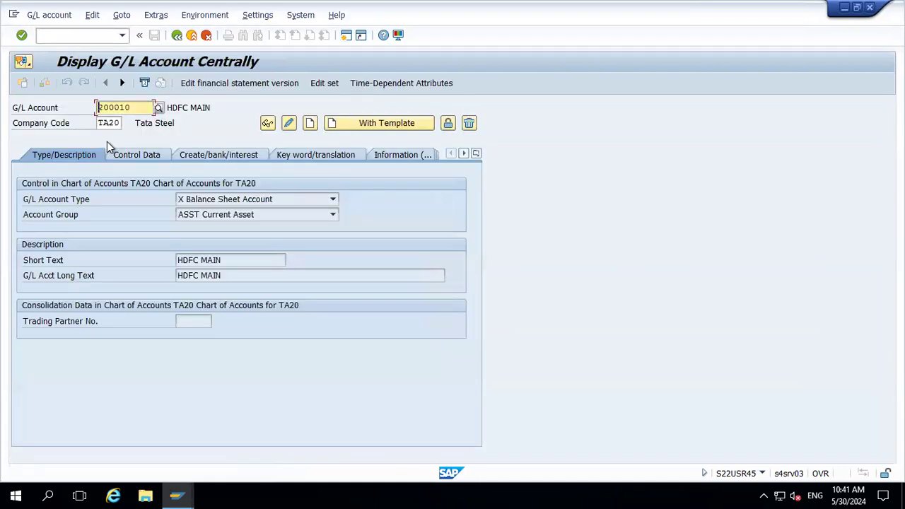
click(220, 155)
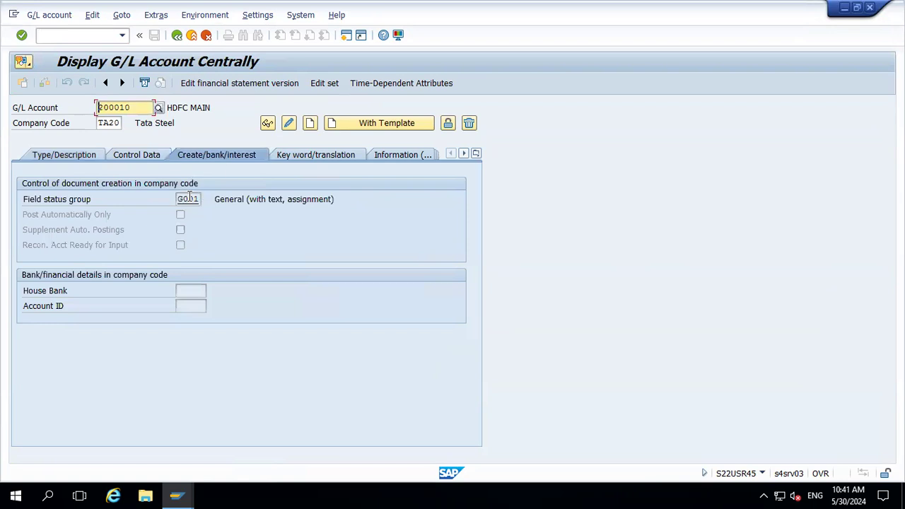
double_click(189, 199)
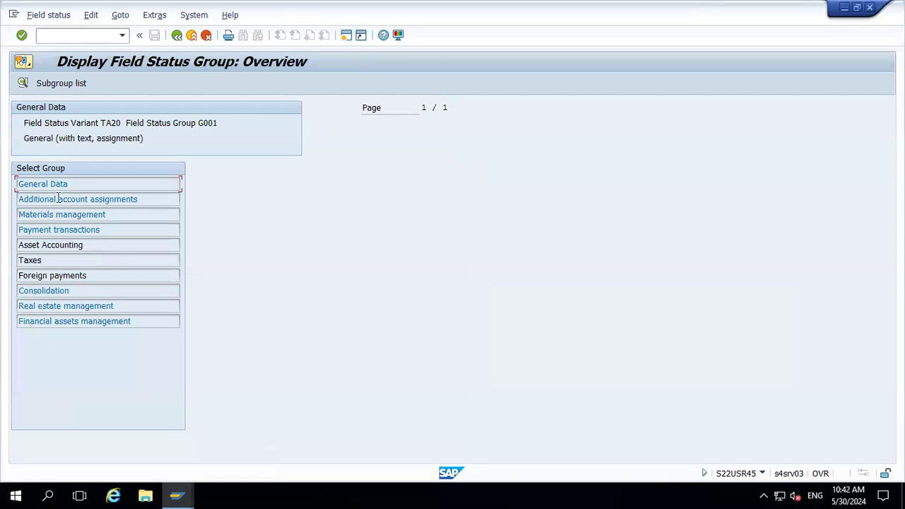
double_click(58, 200)
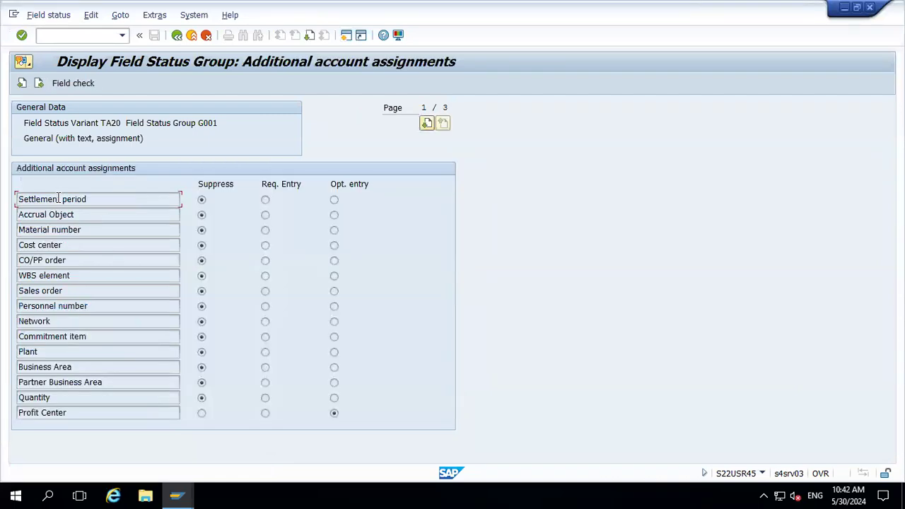
click(176, 35)
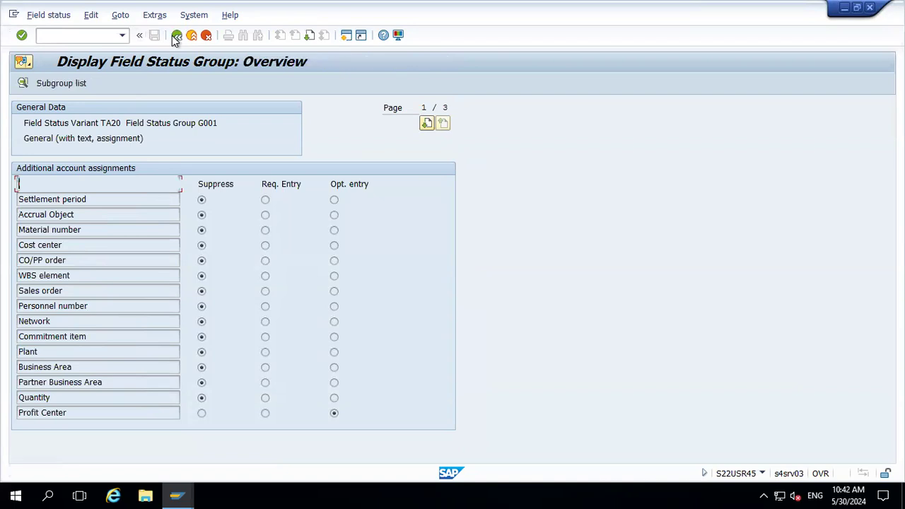
double_click(59, 183)
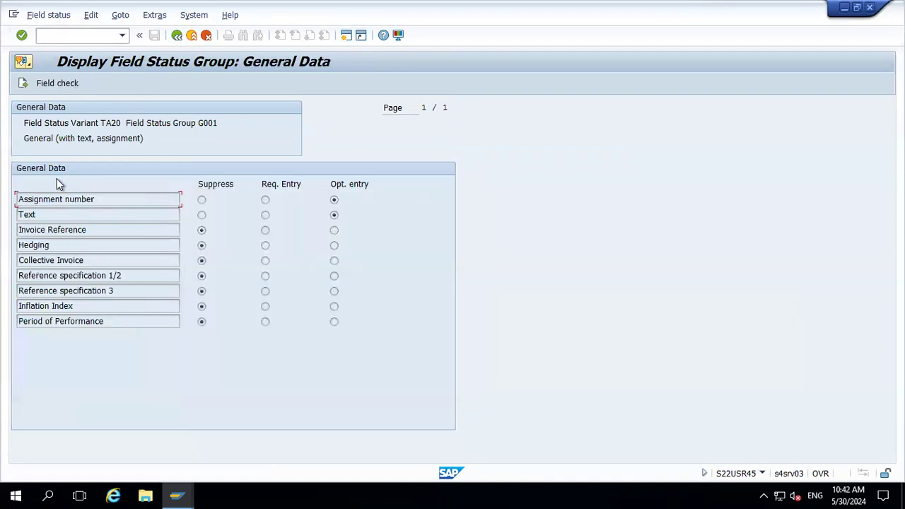
click(176, 36)
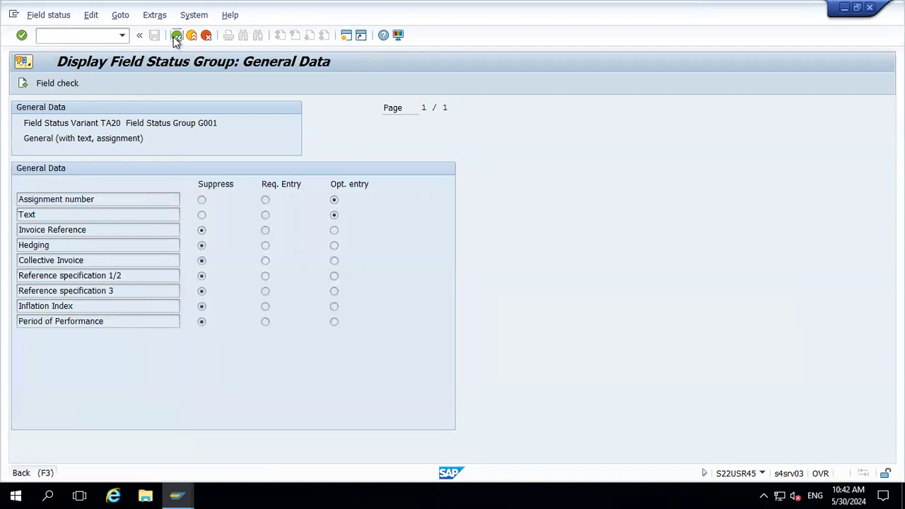
double_click(92, 232)
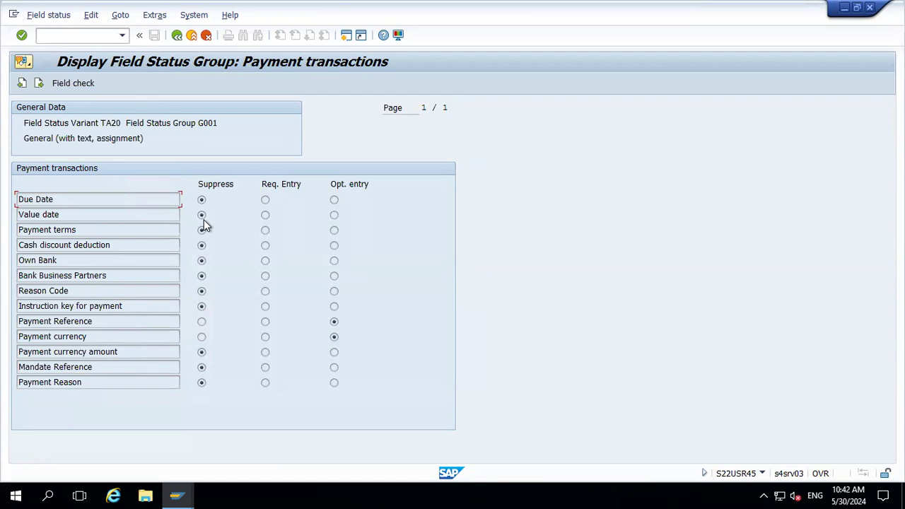
Re-confirm the payment header entries and return to the field status group display
key(alt+Tab)
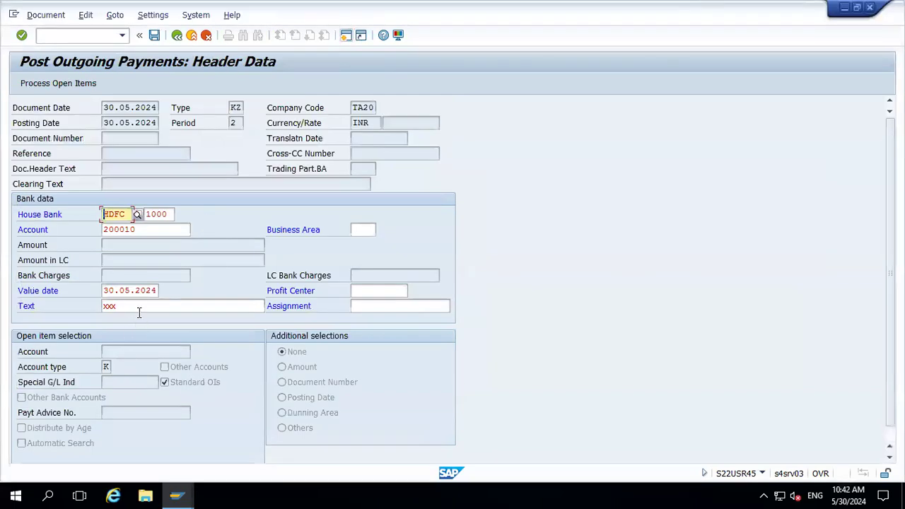
key(Return)
key(alt+Tab)
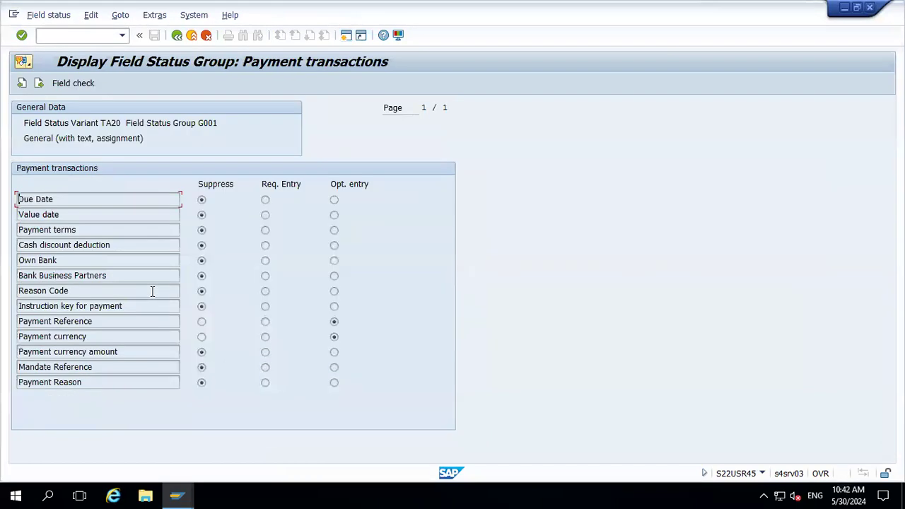
Change the field status group of G/L account 200010 to G005 and save the account
click(177, 36)
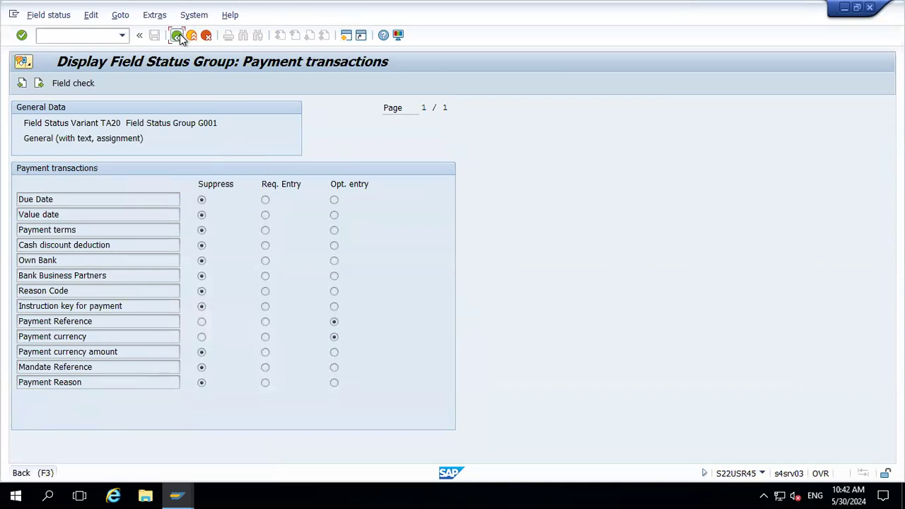
click(178, 36)
click(288, 123)
key(Delete)
key(Delete)
key(Delete)
key(Delete)
text(g005)
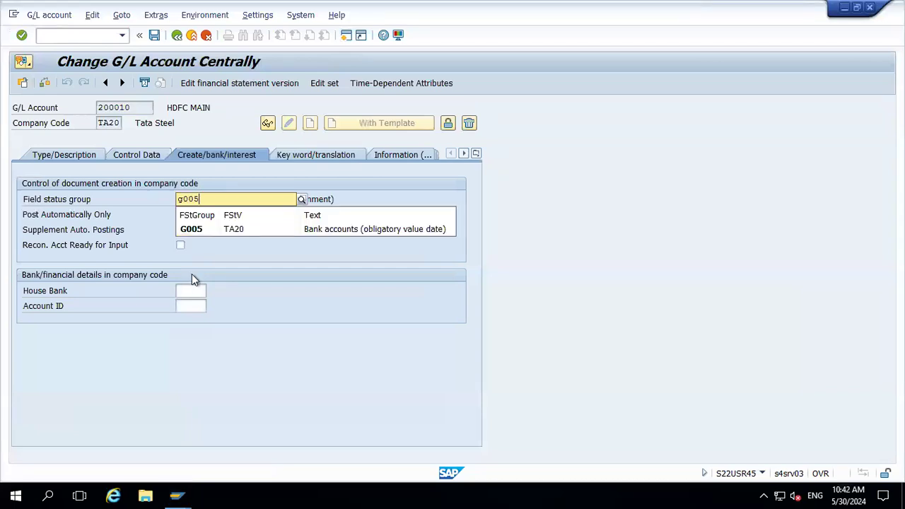
key(Down)
key(Return)
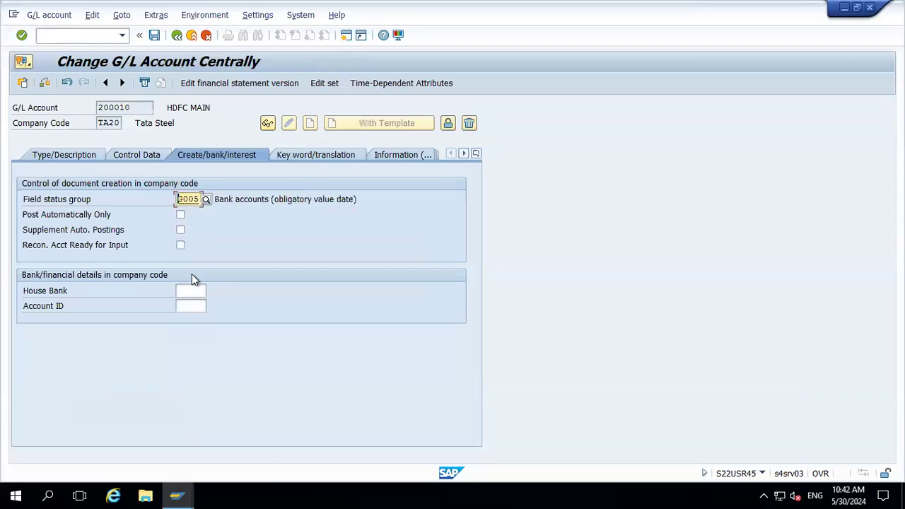
click(154, 35)
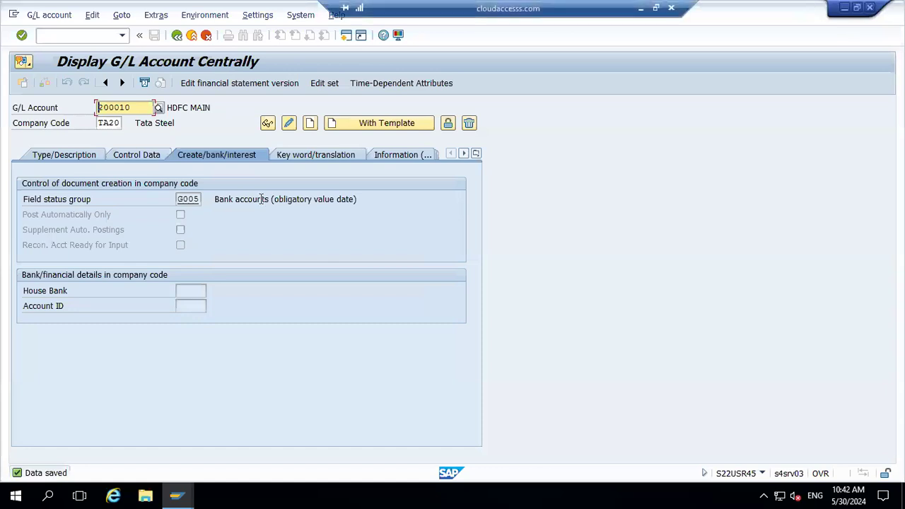
Inspect the payment transaction field settings of field status group G005, then return to the payment
double_click(190, 201)
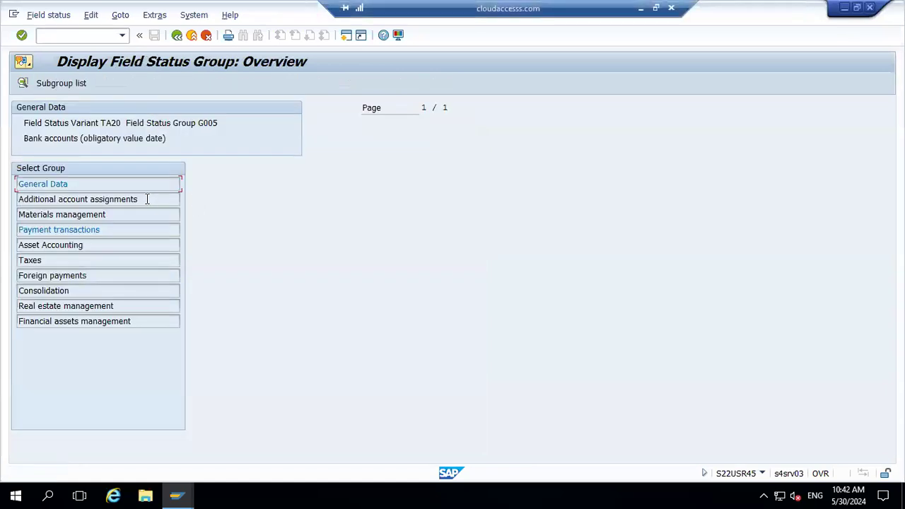
double_click(66, 229)
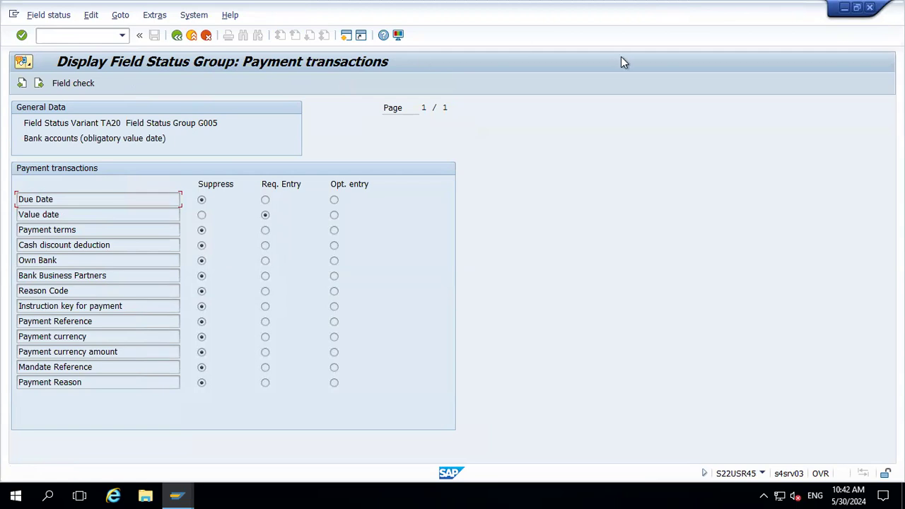
click(871, 8)
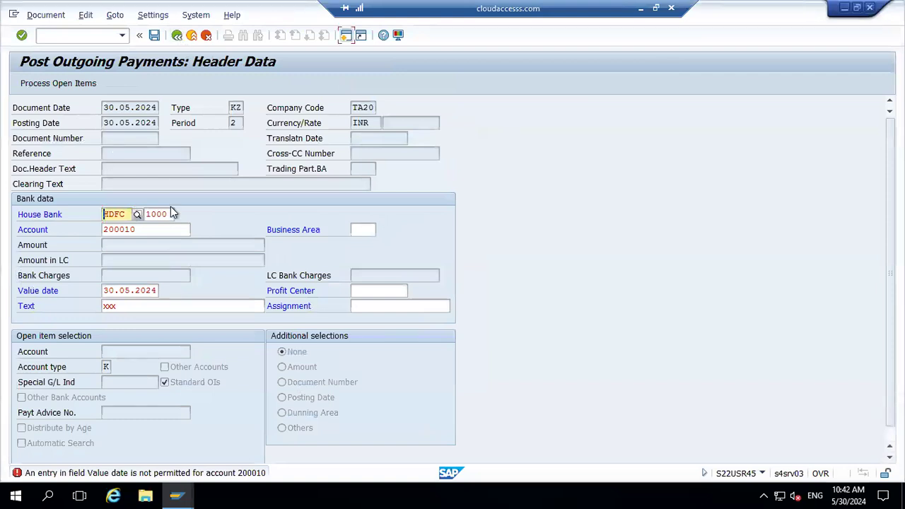
Confirm the payment header and enter a payment amount of 15000
key(Return)
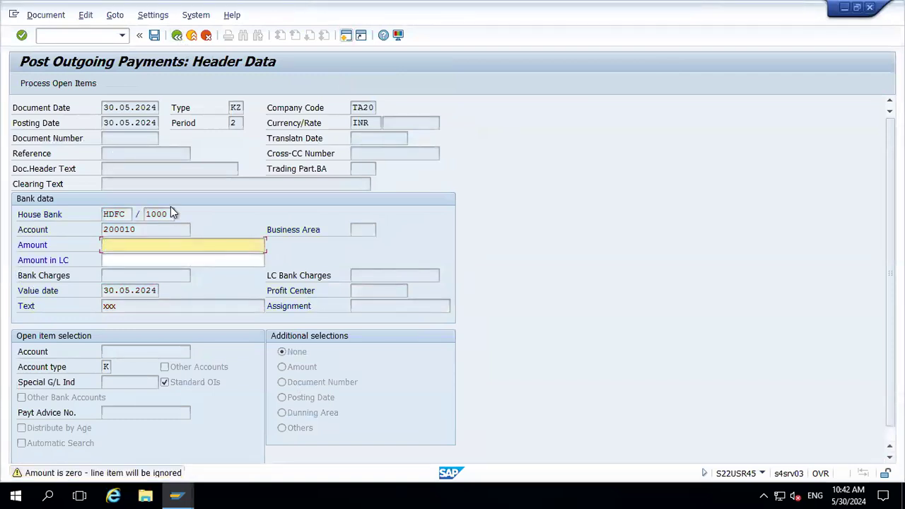
text(15000)
key(Return)
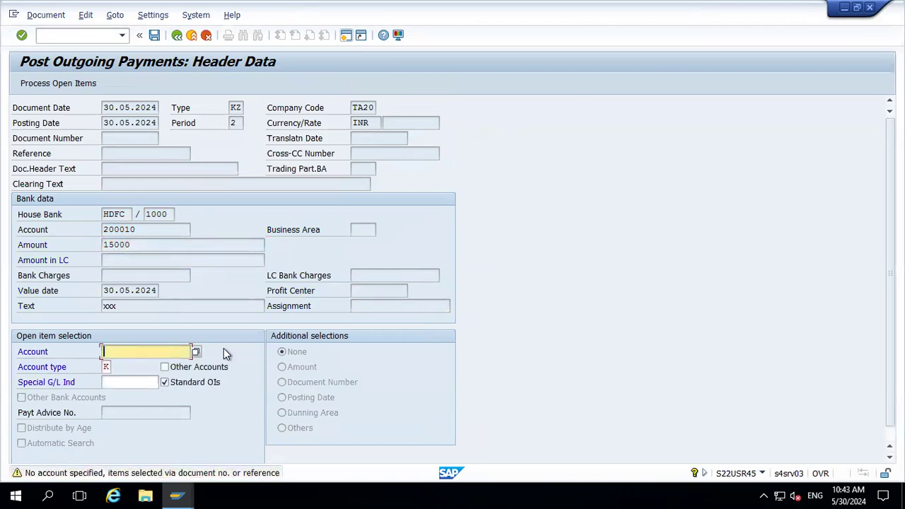
Pick the vendor account through the search help and proceed to processing its open items
click(196, 352)
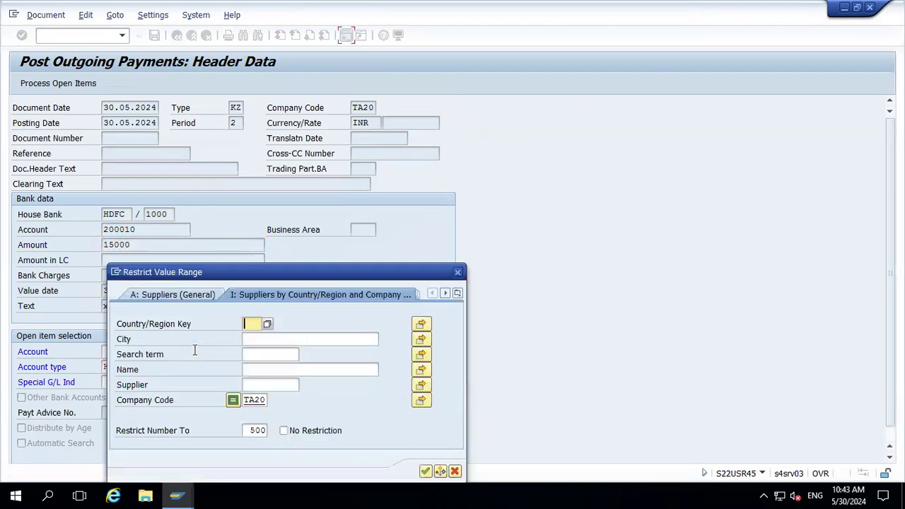
key(Return)
key(Return)
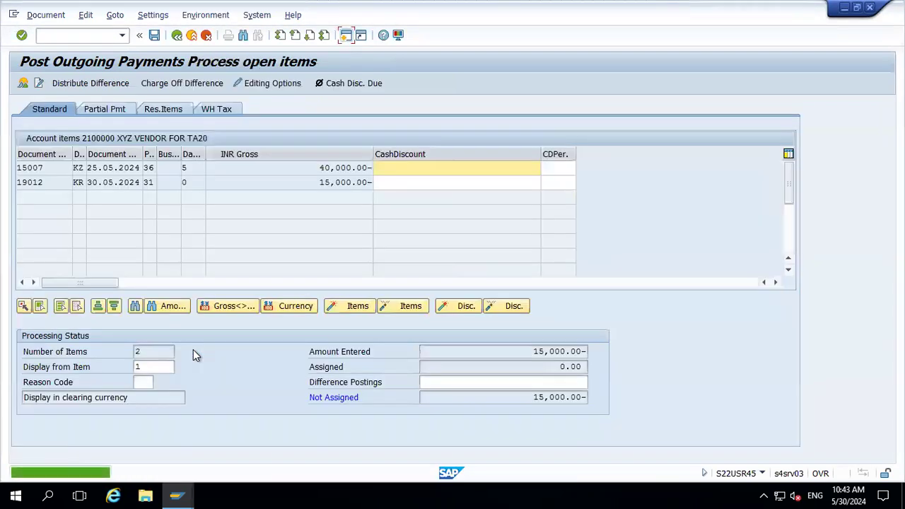
Assign the 15,000 open item to the payment and post the document
double_click(343, 183)
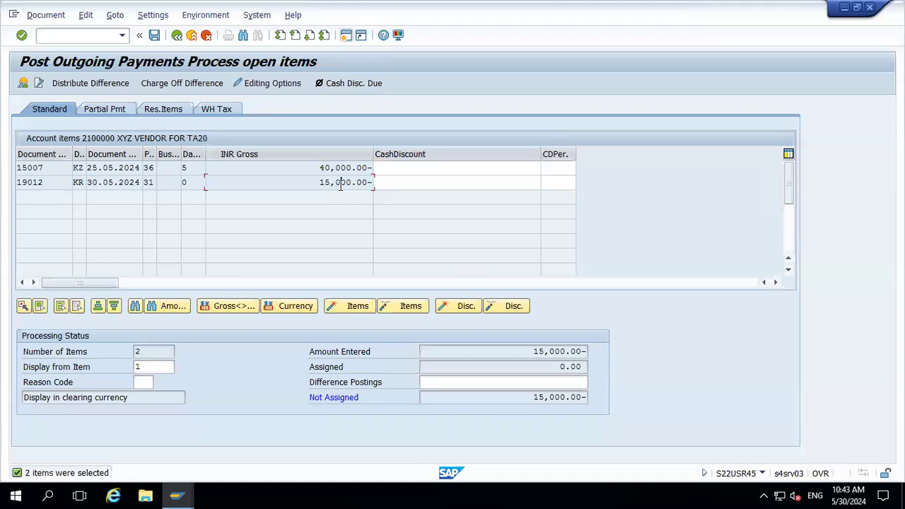
click(45, 15)
click(56, 46)
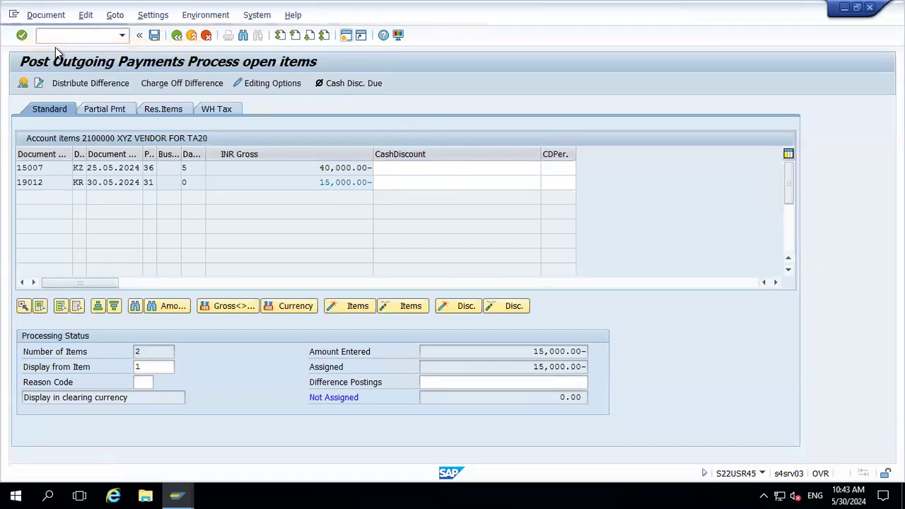
click(154, 35)
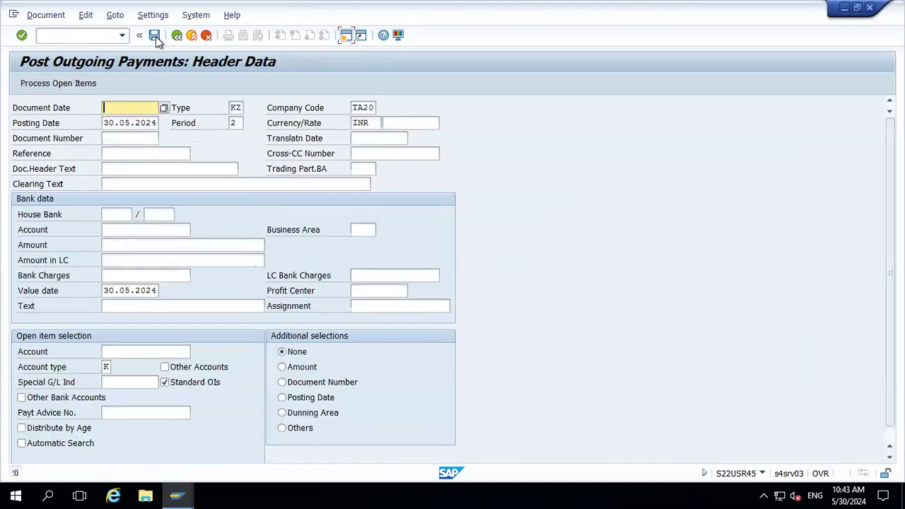
Display the posted payment document, copy its document number and switch to the vendor line item display
click(43, 14)
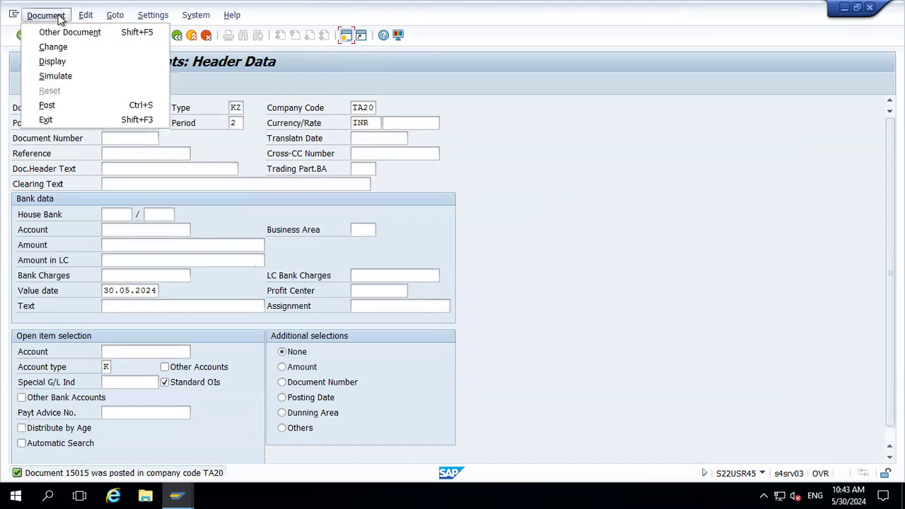
click(54, 62)
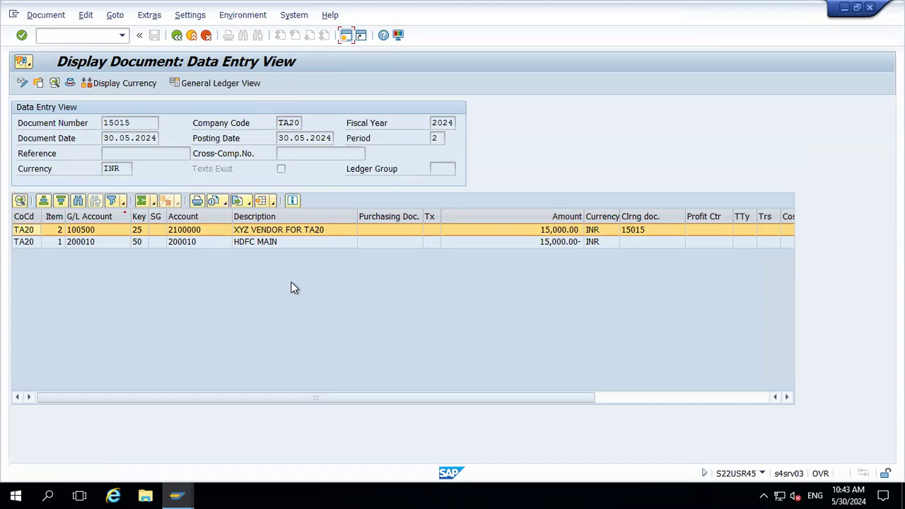
click(138, 124)
key(shift+Left)
key(shift+Left)
key(shift+Left)
key(shift+Left)
key(shift+Left)
key(ctrl+c)
key(alt+Tab)
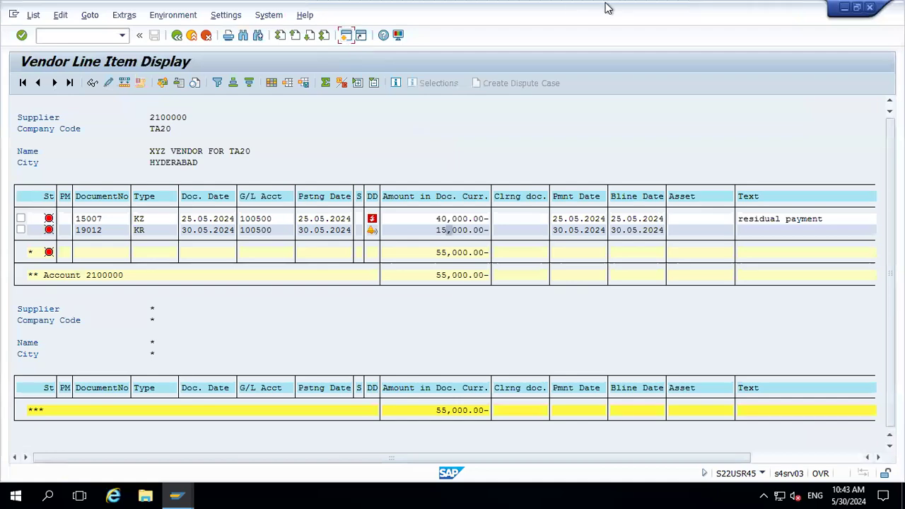
Record a 'Payment document' label with document number 15015 in the manual check process sheet
click(643, 8)
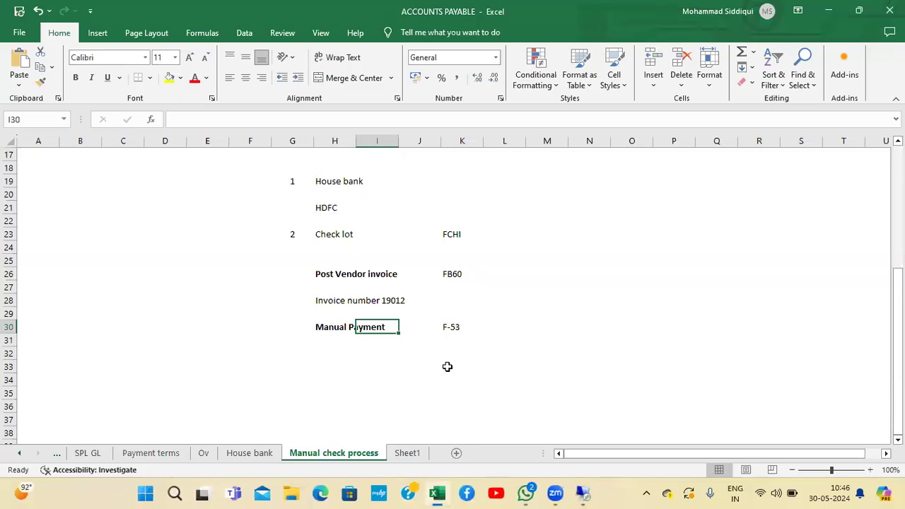
click(330, 350)
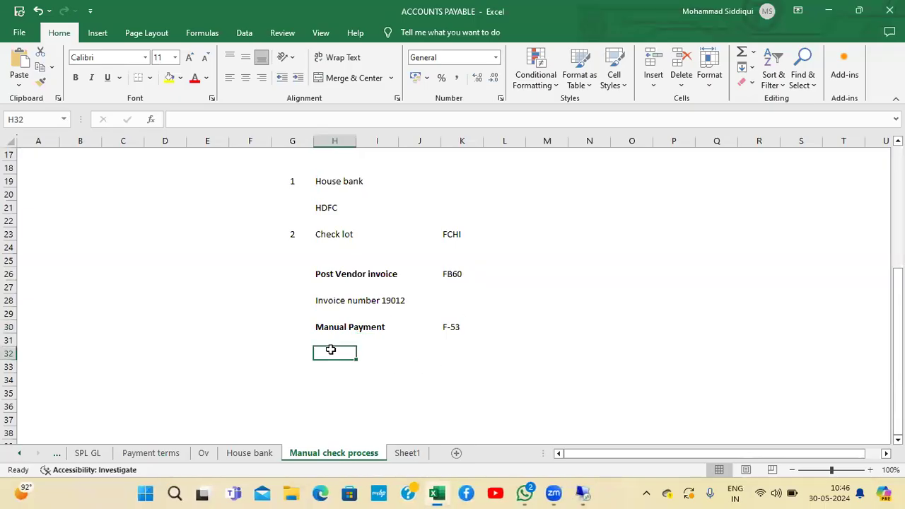
text(Payment document)
key(Return)
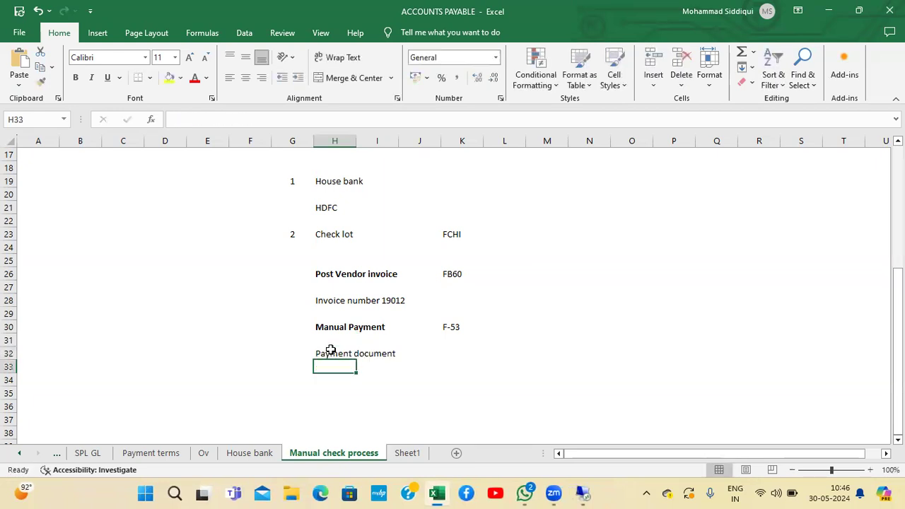
key(Return)
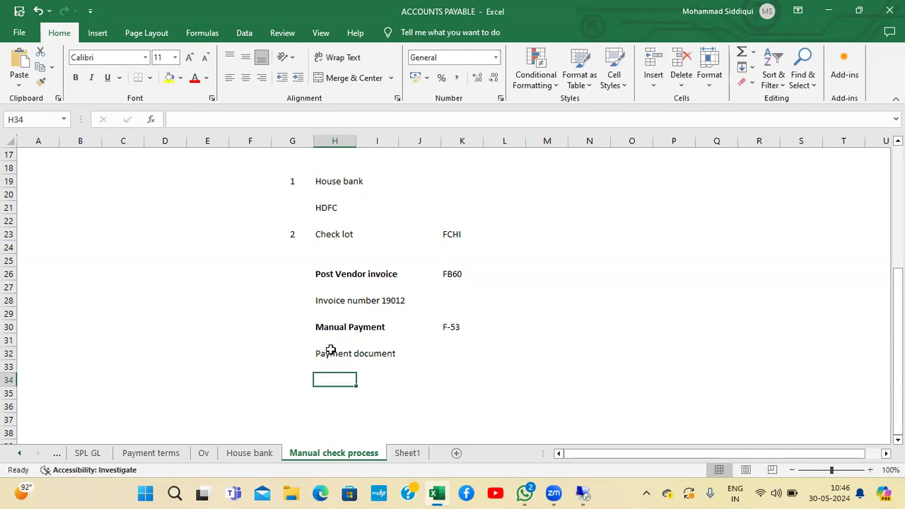
text(15015)
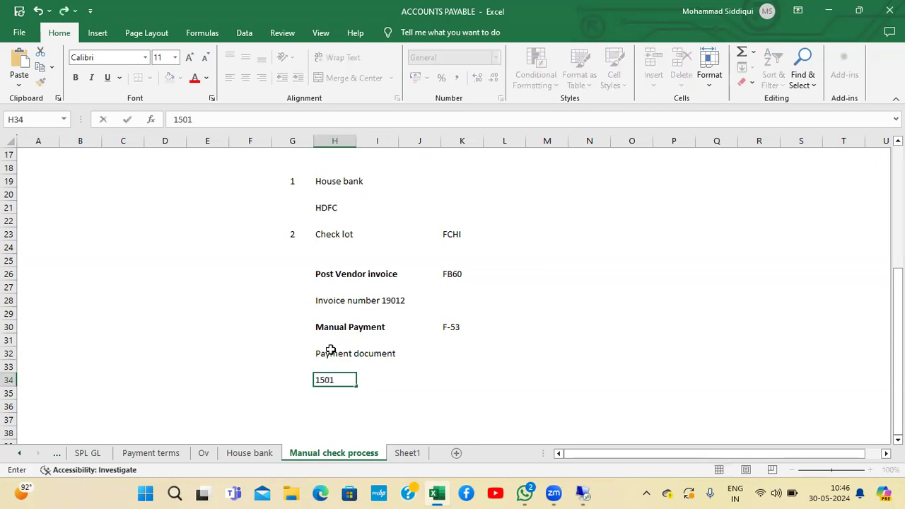
key(Return)
key(Return)
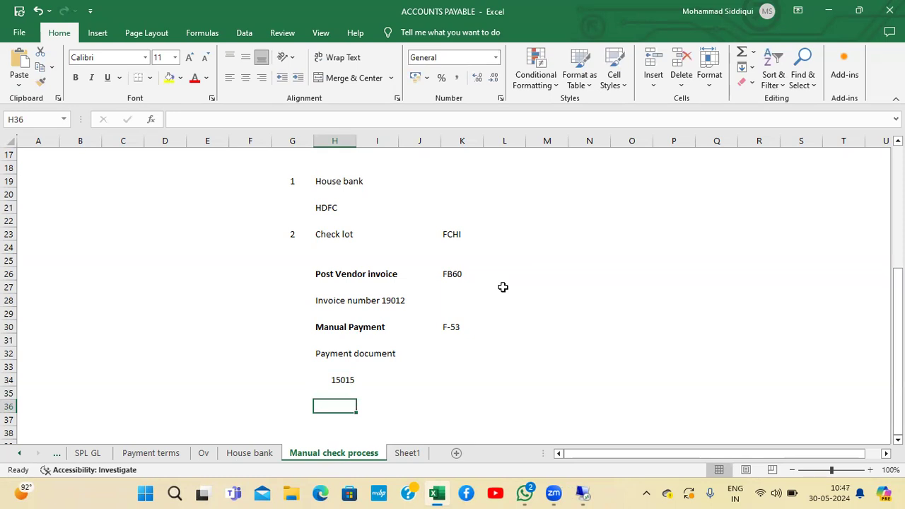
Add an 'Issue check' row with transaction FCH5 beside it in the sheet
text(Issue check)
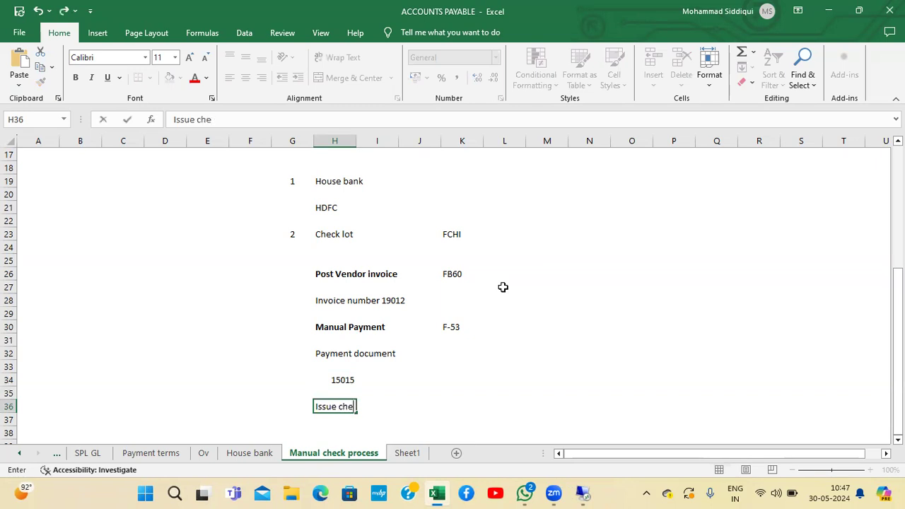
key(Return)
key(Up)
key(Right)
key(Right)
key(Right)
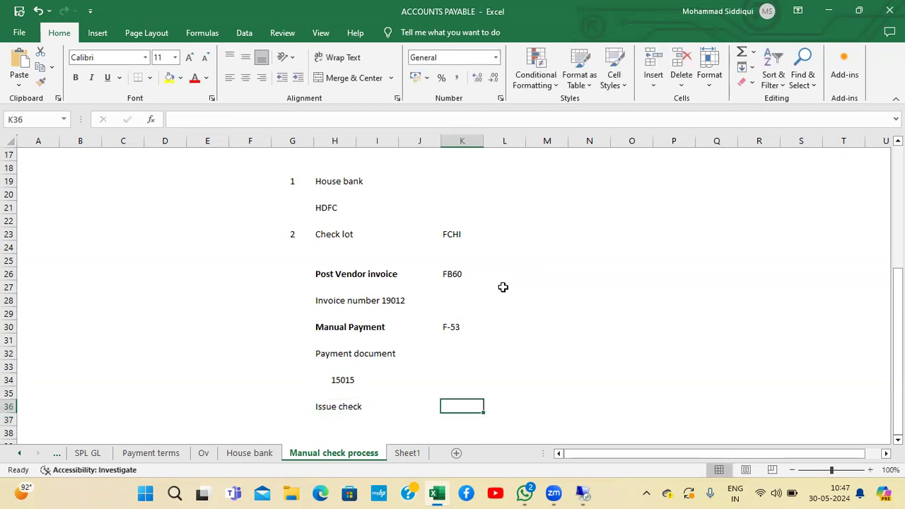
text(FCH)
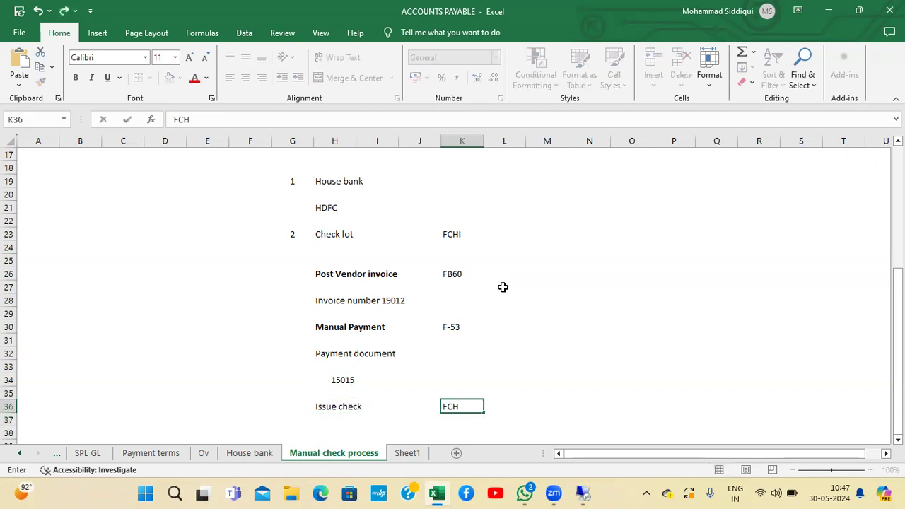
text(5)
key(Return)
key(Up)
key(Down)
key(Left)
key(Left)
key(Left)
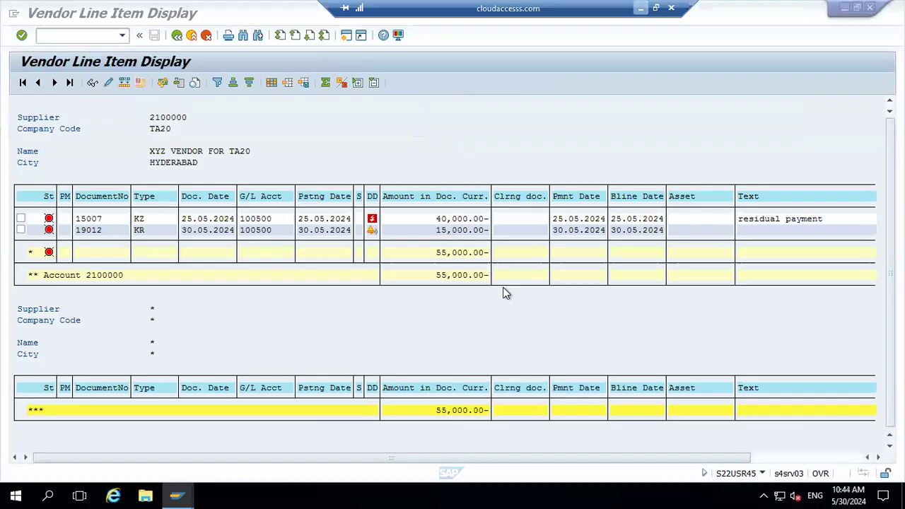
Start transaction FCH5 to create check information for the payment
click(344, 36)
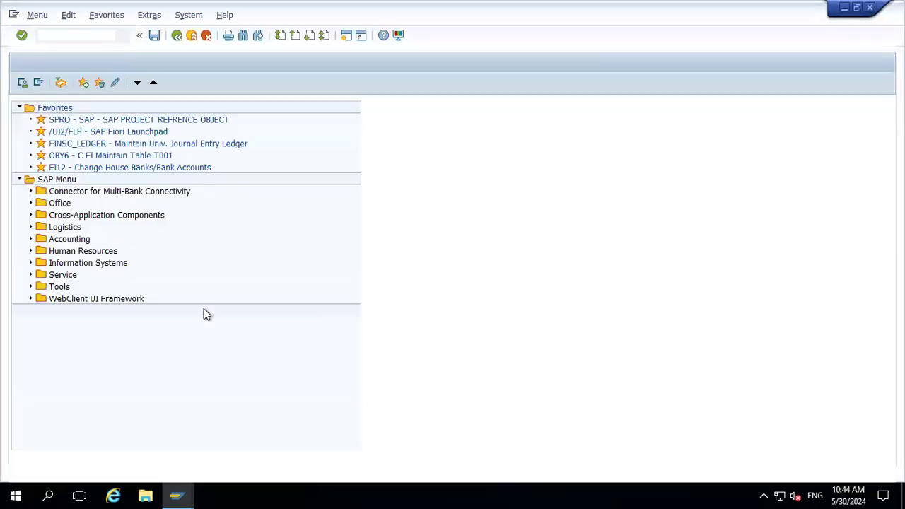
text(FCH5)
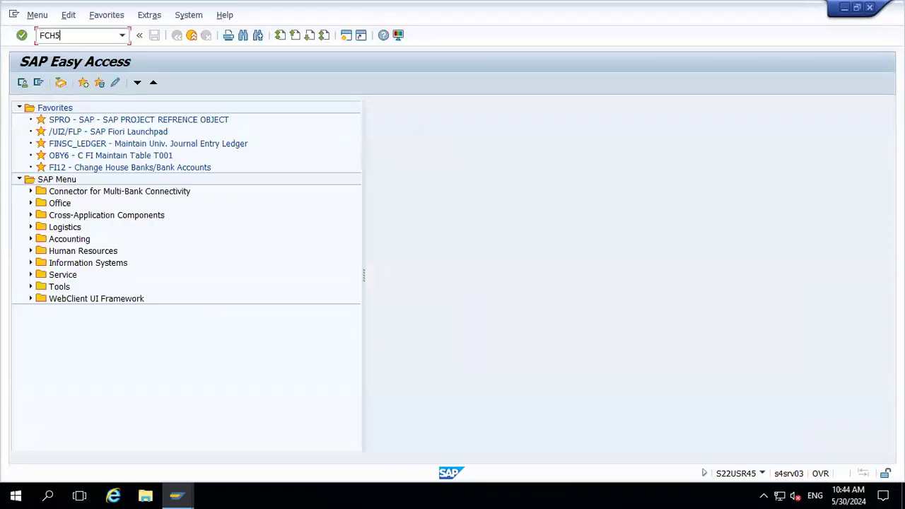
key(Return)
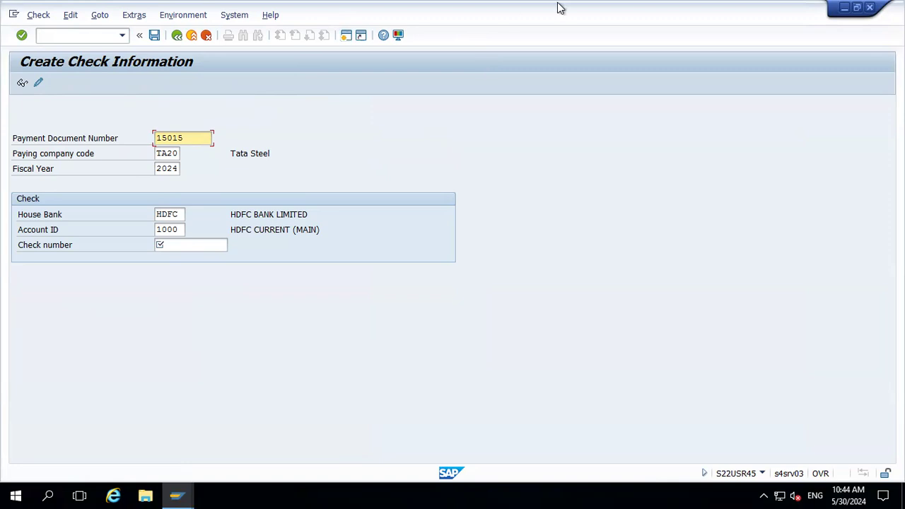
Make the payment document label and number 15015 bold in the sheet
click(635, 7)
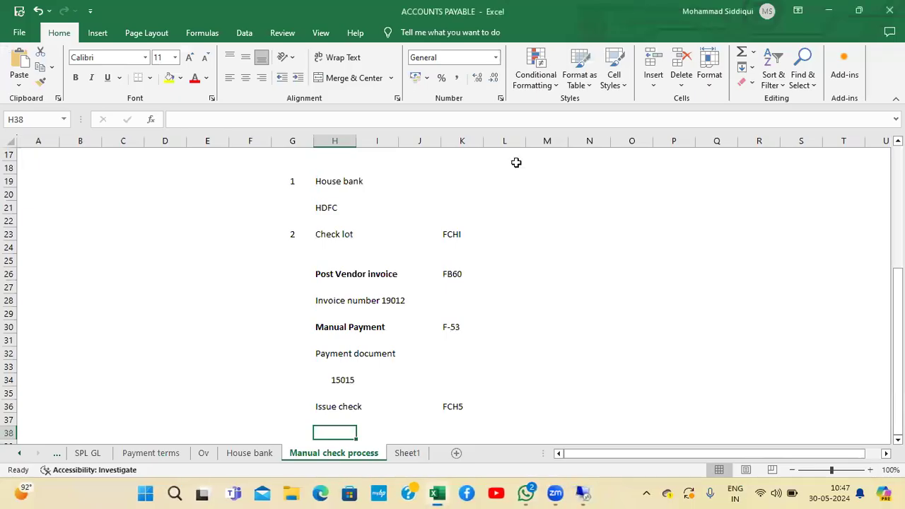
click(340, 382)
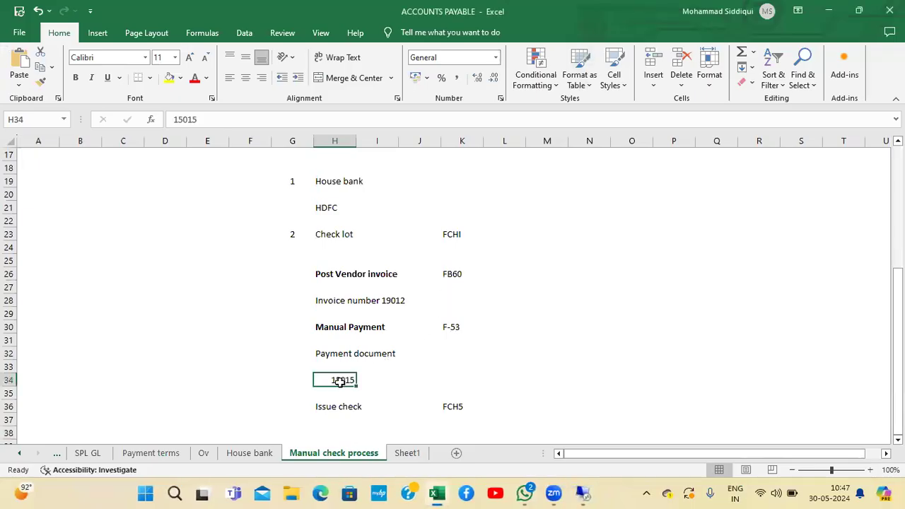
key(ctrl+b)
key(Up)
key(Up)
key(Up)
key(Up)
key(Up)
key(Up)
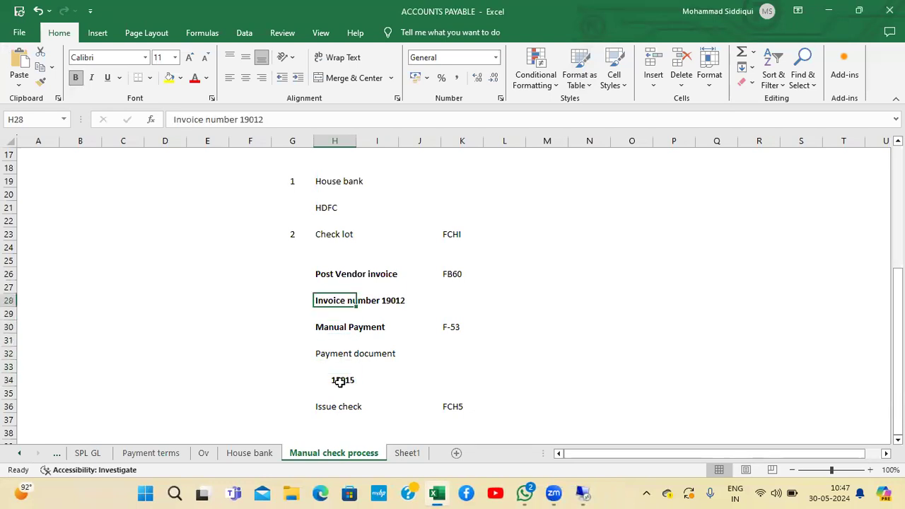
click(320, 356)
key(ctrl+b)
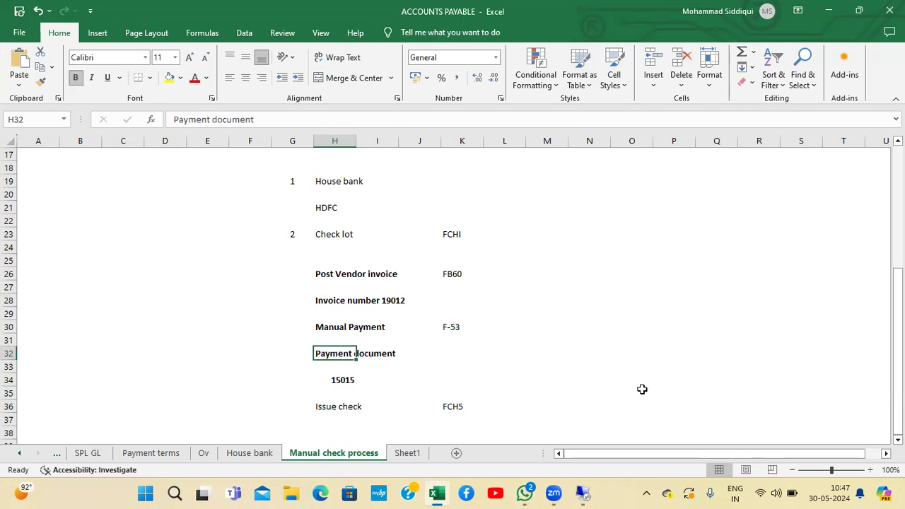
Open a new session and display the check lots for company code TA20, house bank HDFC, account 1000 via FCHI
key(alt+Tab)
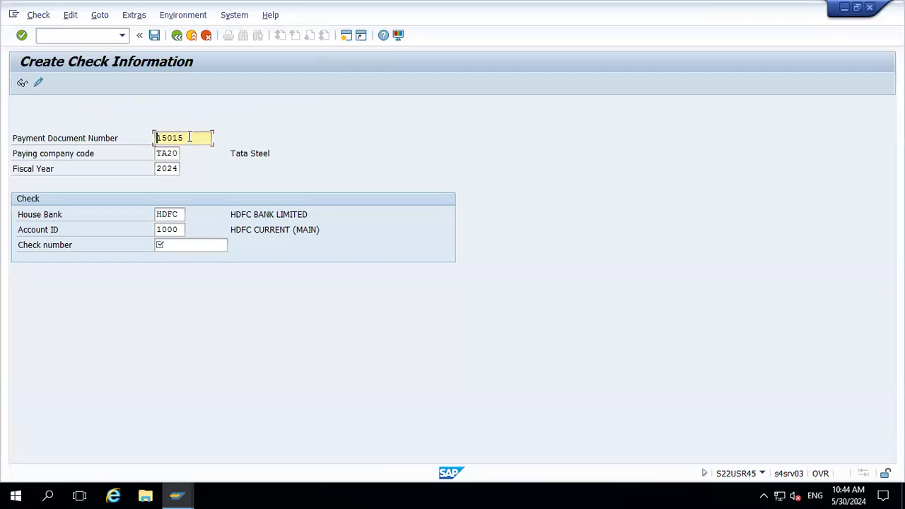
click(168, 245)
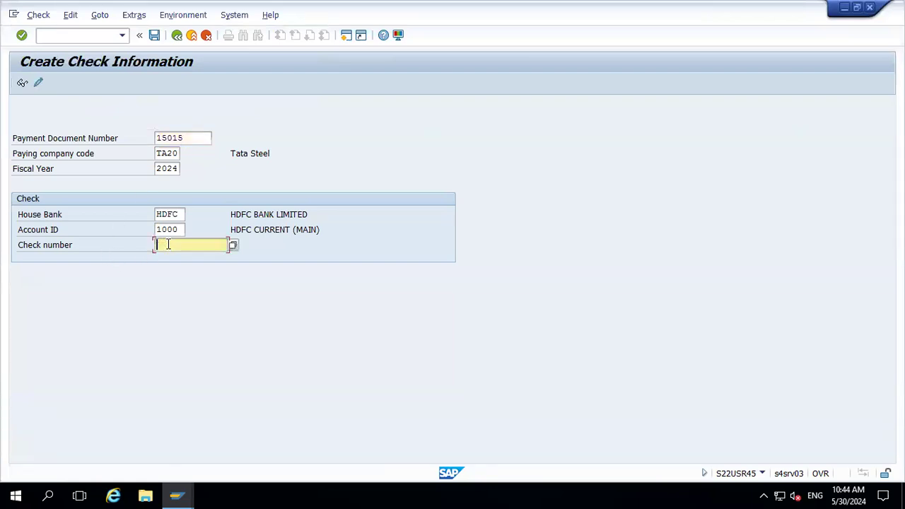
key(alt+Tab)
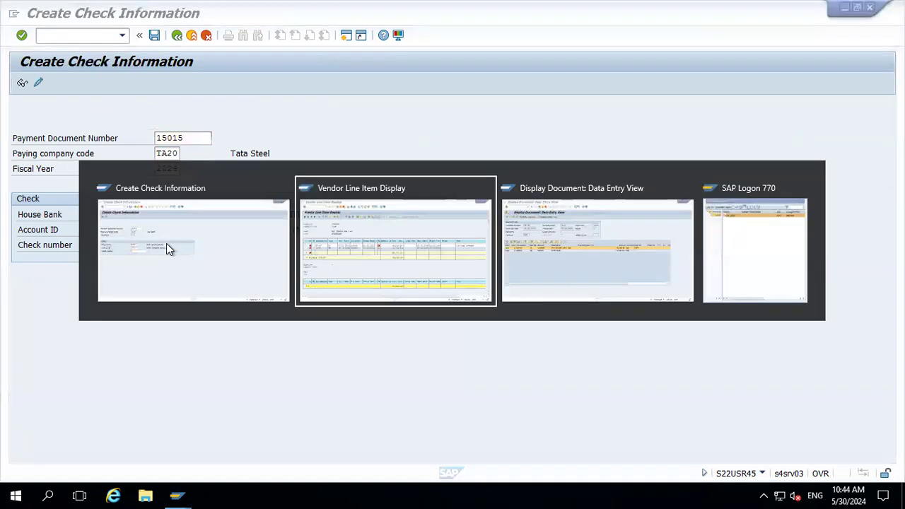
click(166, 243)
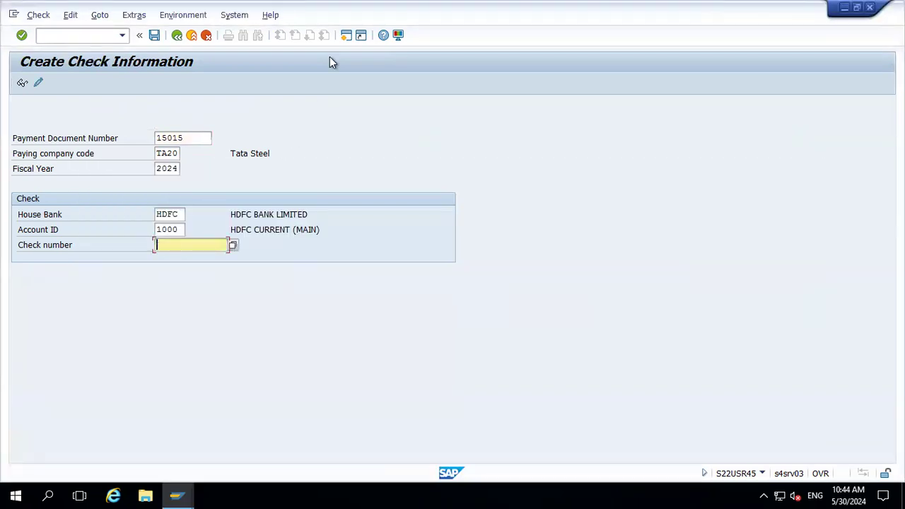
click(347, 37)
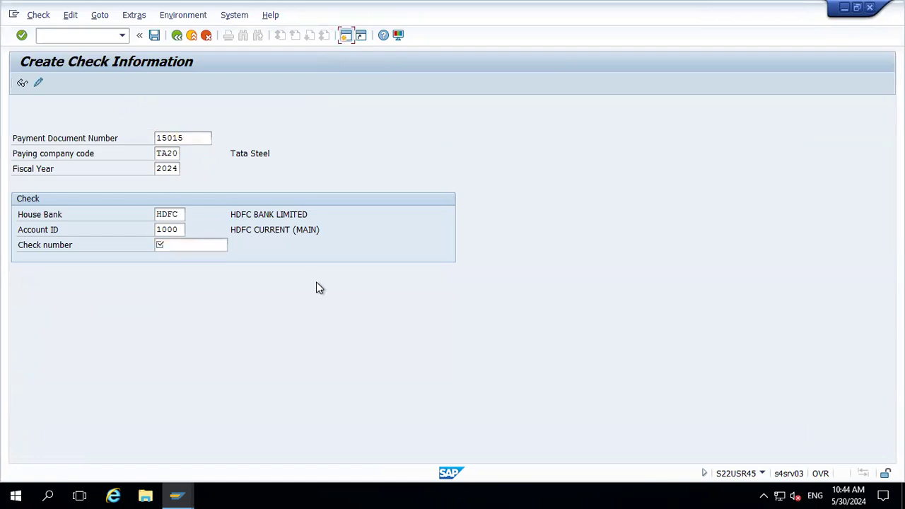
text(FCHI)
key(Return)
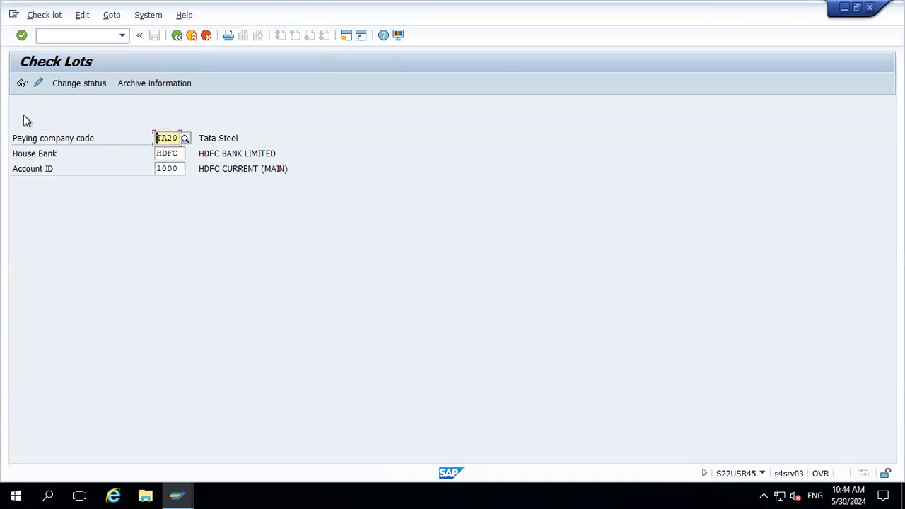
click(21, 83)
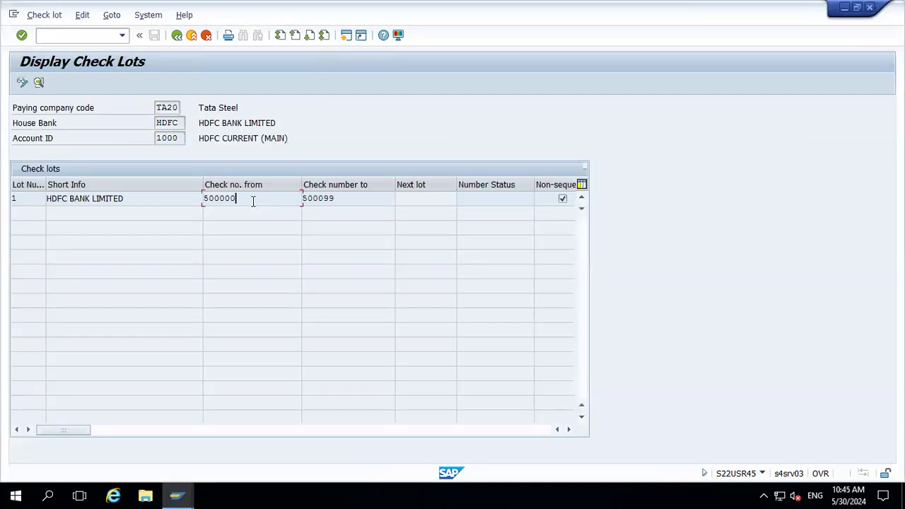
Try to create check number 500000 for payment document 15015
key(shift+Left)
key(shift+Left)
key(shift+Left)
key(shift+Left)
key(shift+Left)
key(shift+Left)
key(ctrl+c)
key(Left)
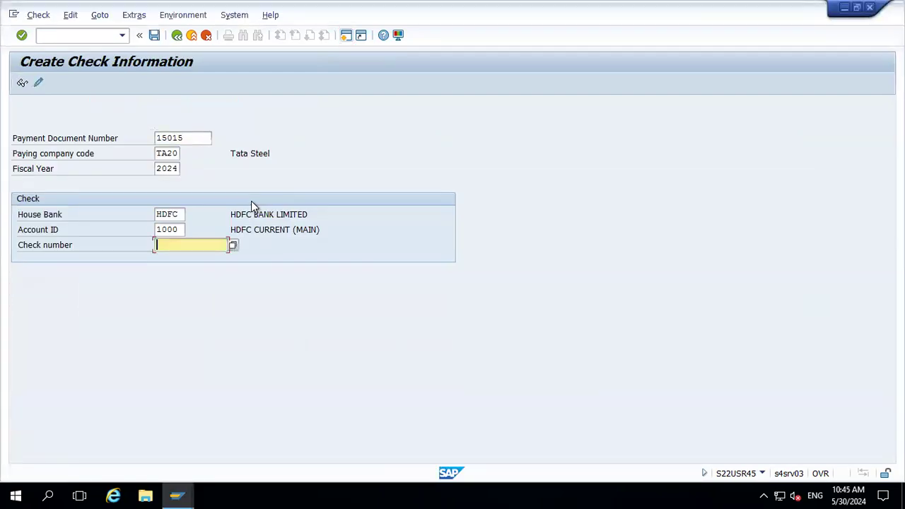
key(ctrl+v)
key(Return)
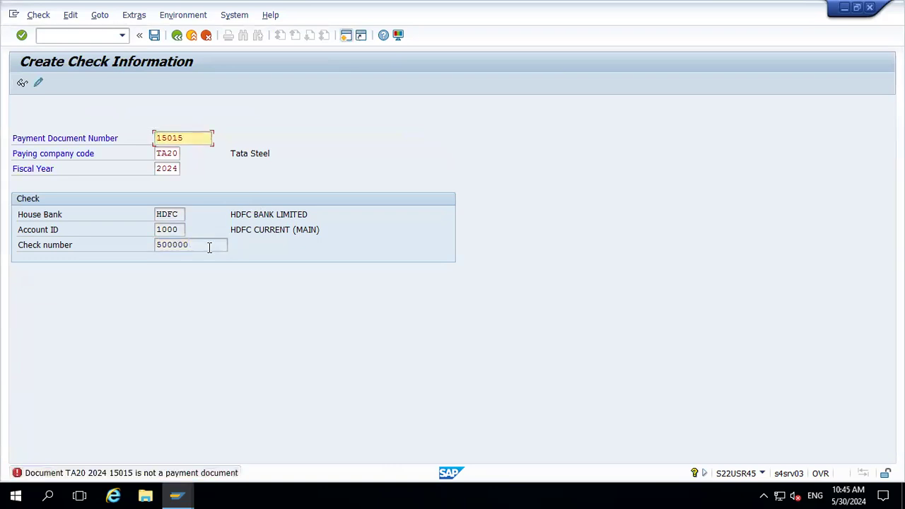
Open the long text of the error message, read its diagnosis and procedure, and close it
double_click(124, 471)
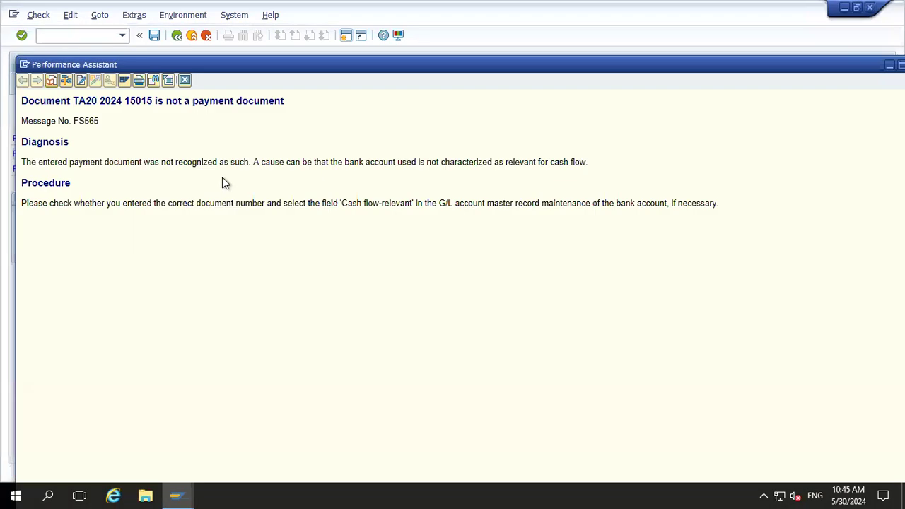
double_click(296, 62)
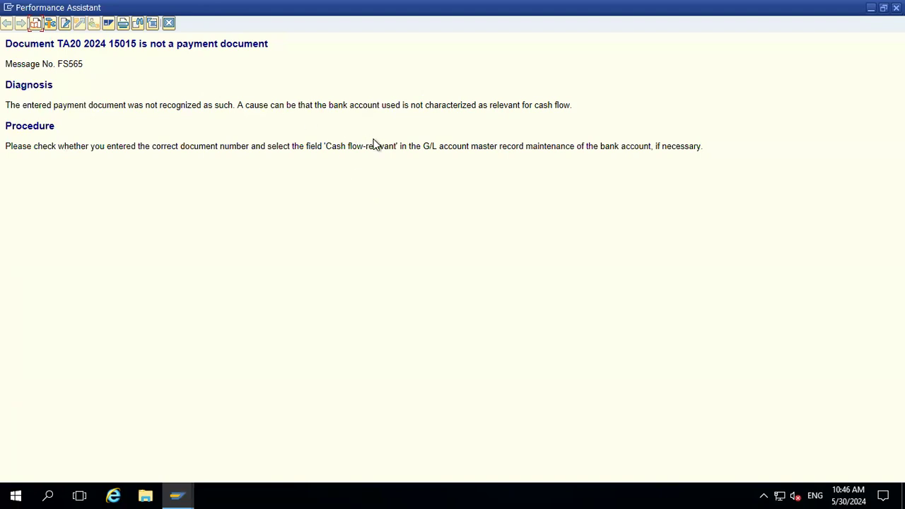
click(169, 25)
Open central G/L account maintenance via FS00 and display account 200010 for company code TA40
key(alt+Tab)
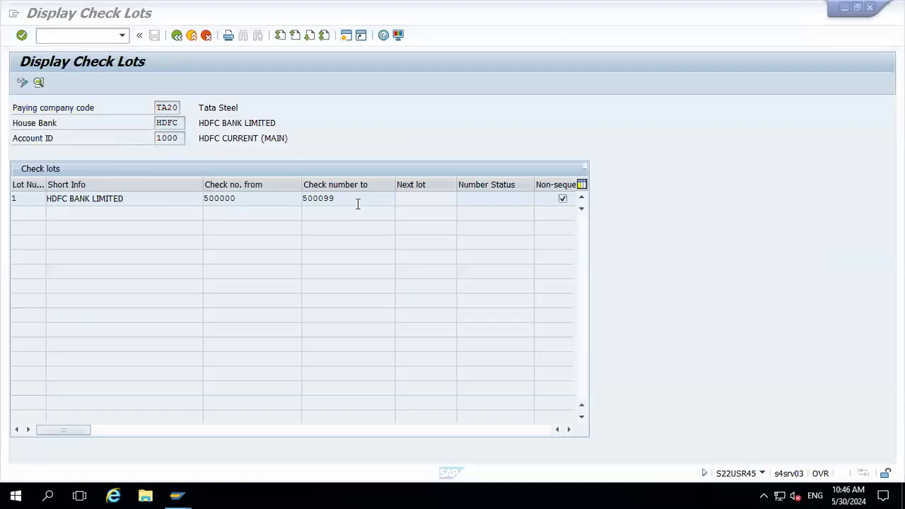
click(343, 36)
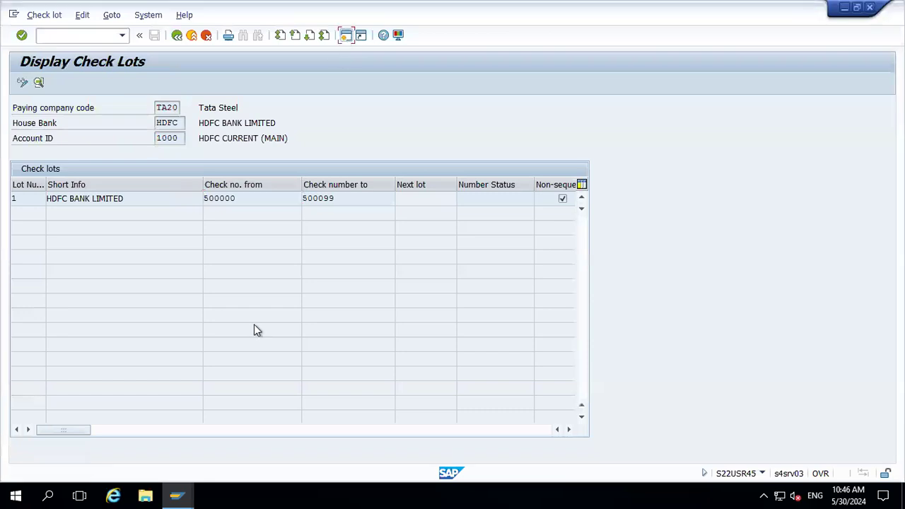
key(shift+F3)
text(FS00)
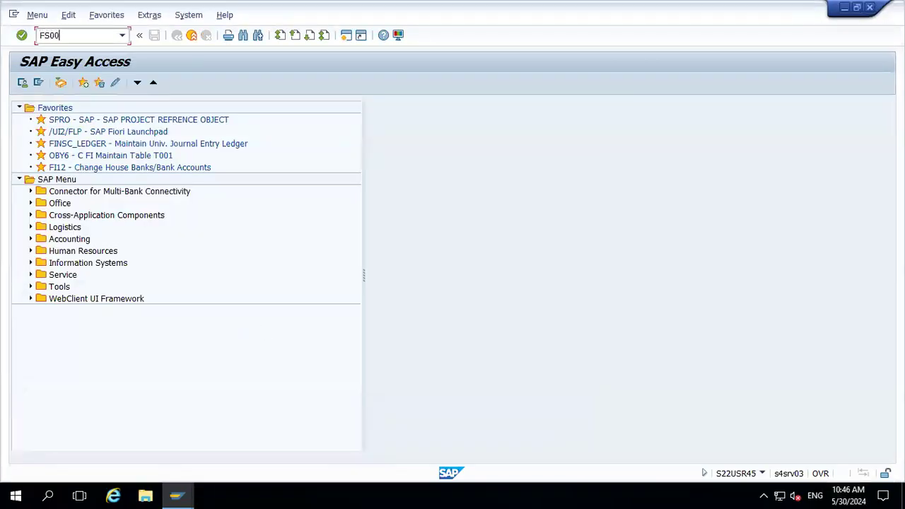
key(Return)
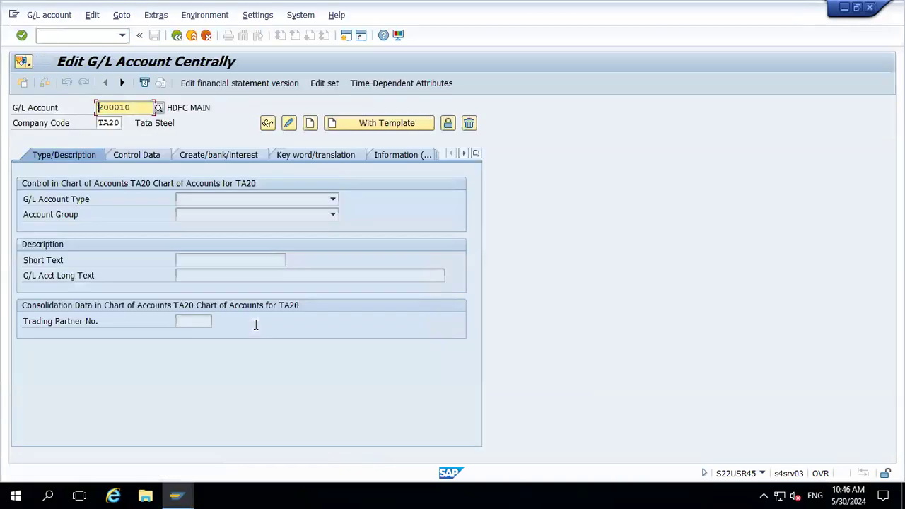
click(120, 123)
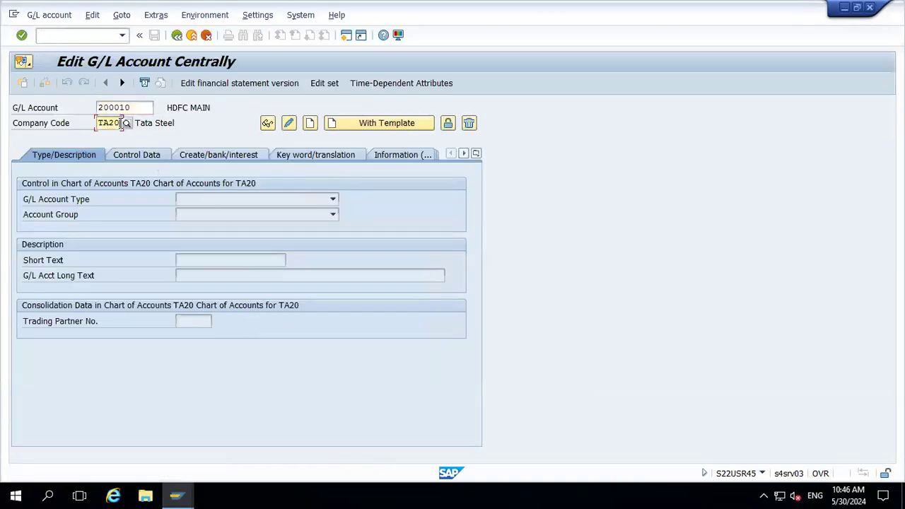
key(BackSpace)
key(BackSpace)
key(BackSpace)
key(BackSpace)
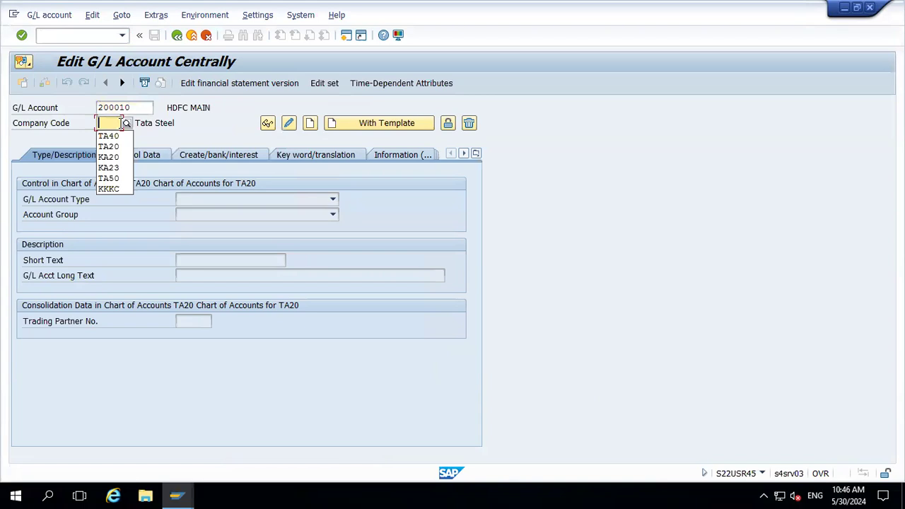
key(Down)
key(Return)
key(Return)
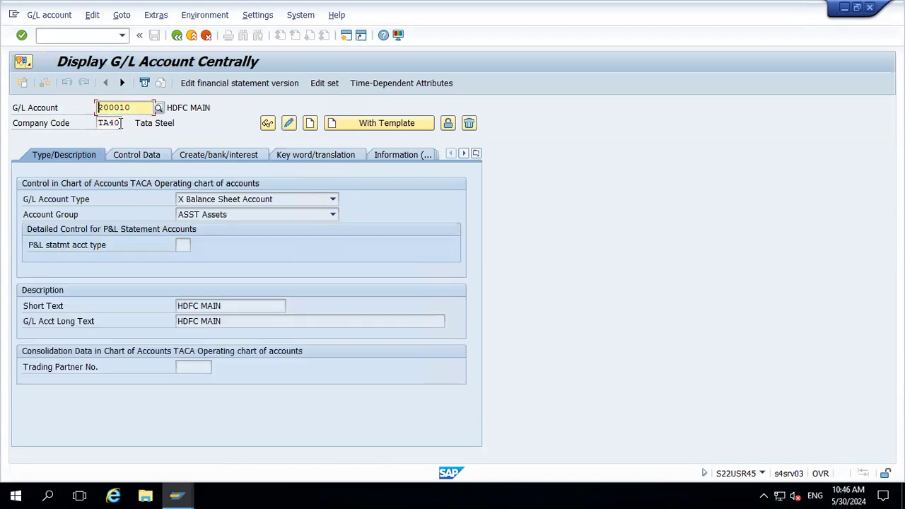
Display G/L account 200110 in company code TA40 and review its control data and bank/financial details
click(183, 157)
click(146, 156)
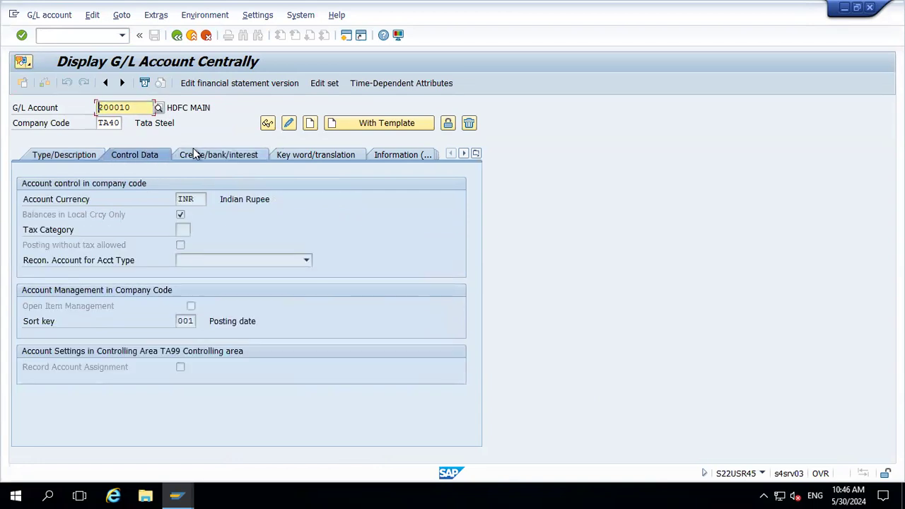
click(144, 107)
key(BackSpace)
key(BackSpace)
key(BackSpace)
key(BackSpace)
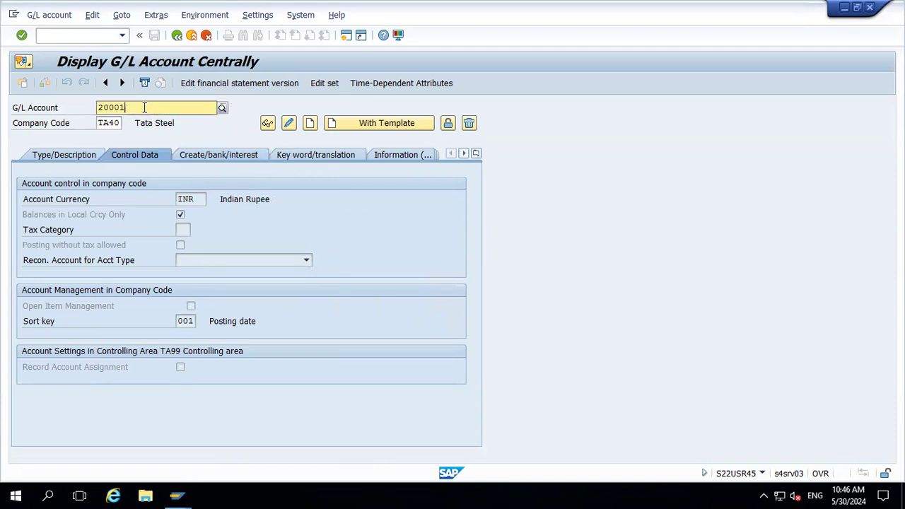
key(BackSpace)
key(BackSpace)
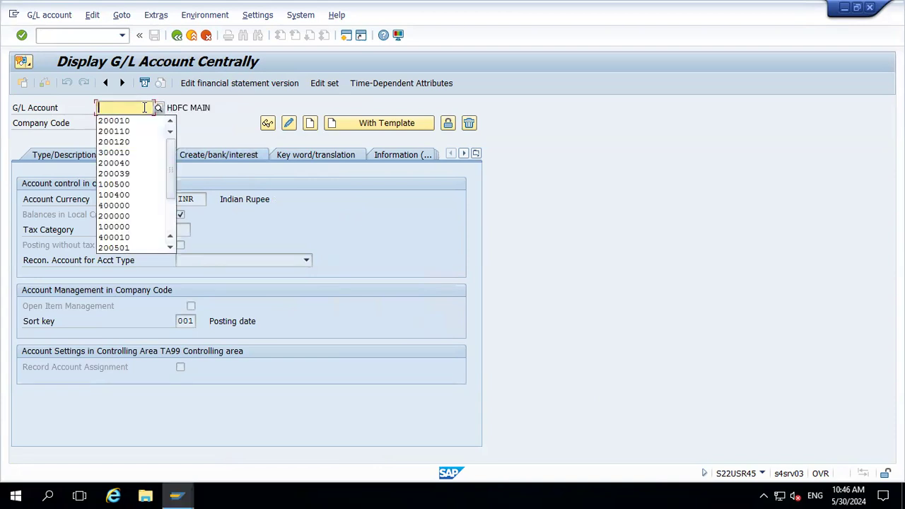
click(128, 129)
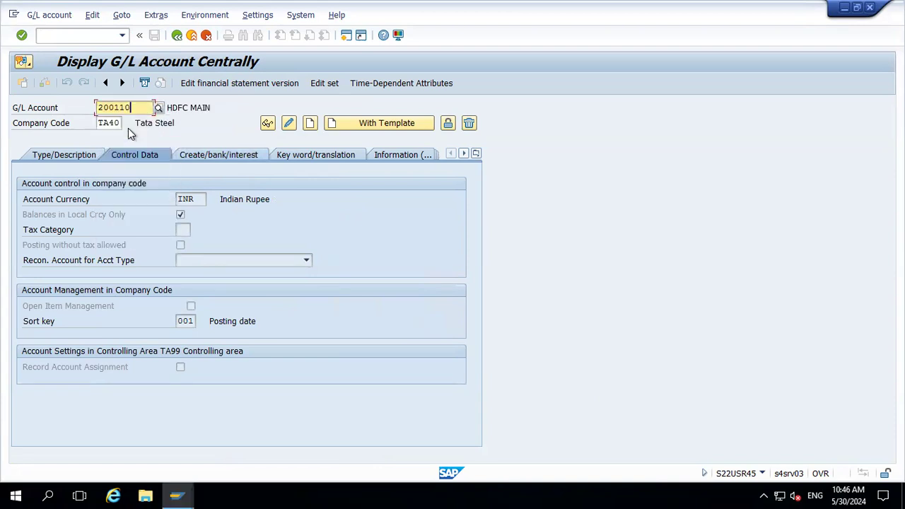
key(Return)
click(190, 155)
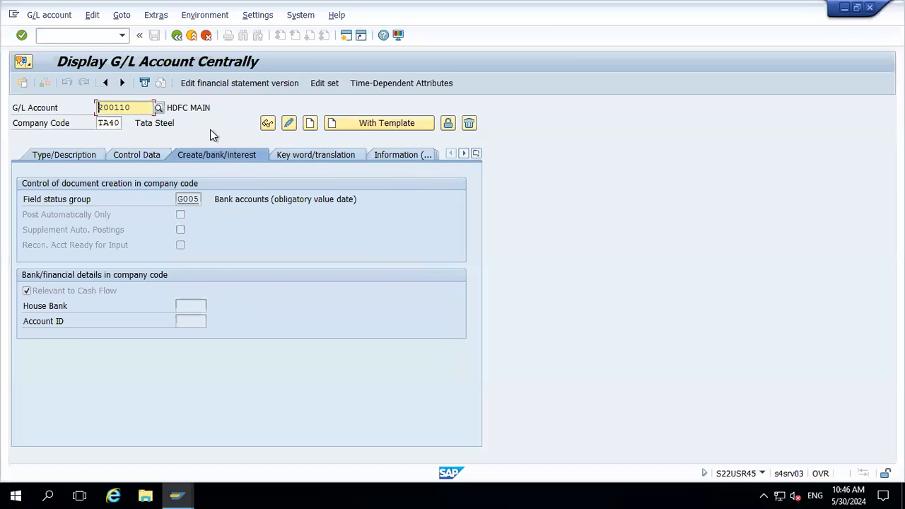
Display G/L account 200010 for company code TA20, open it in change mode and check its bank details and account group
click(120, 124)
key(BackSpace)
key(BackSpace)
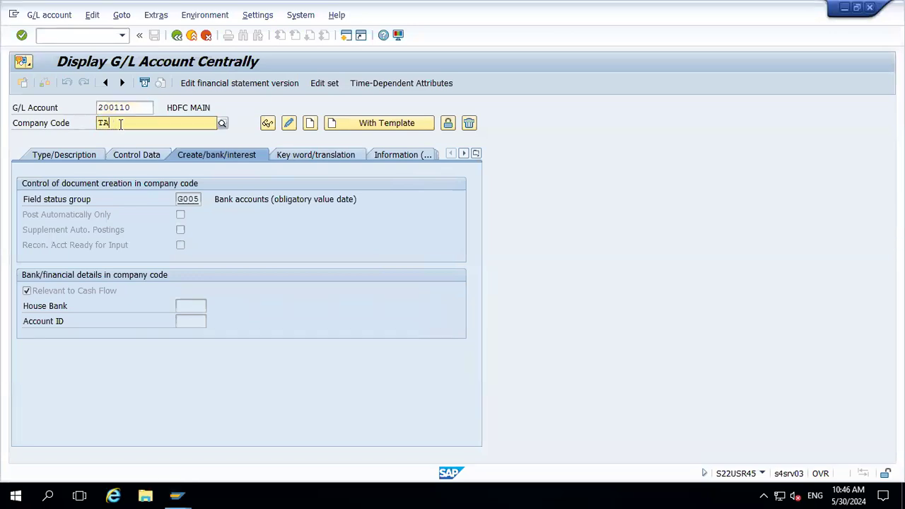
text(20)
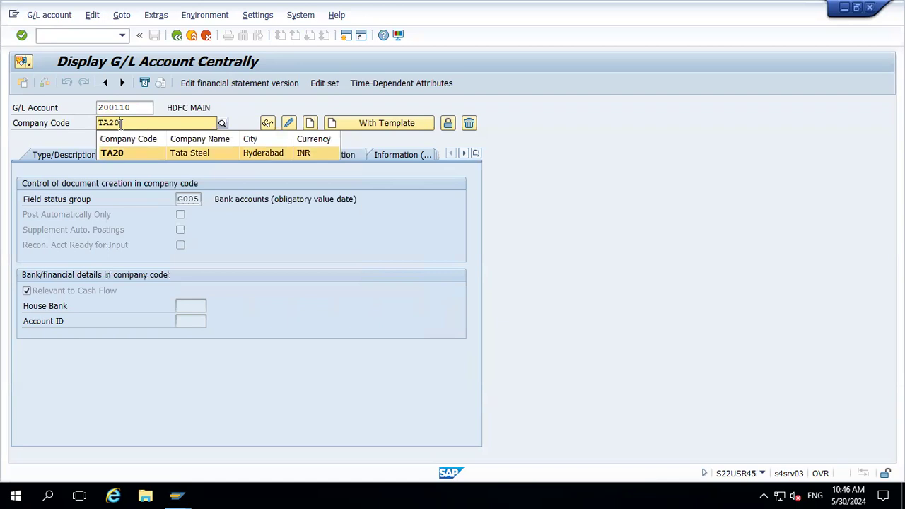
key(Return)
click(137, 108)
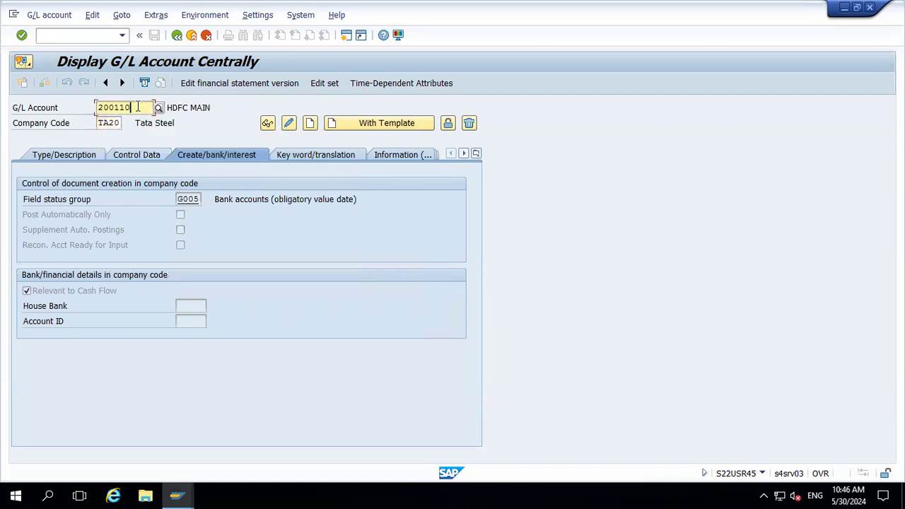
key(BackSpace)
key(BackSpace)
key(BackSpace)
text(010)
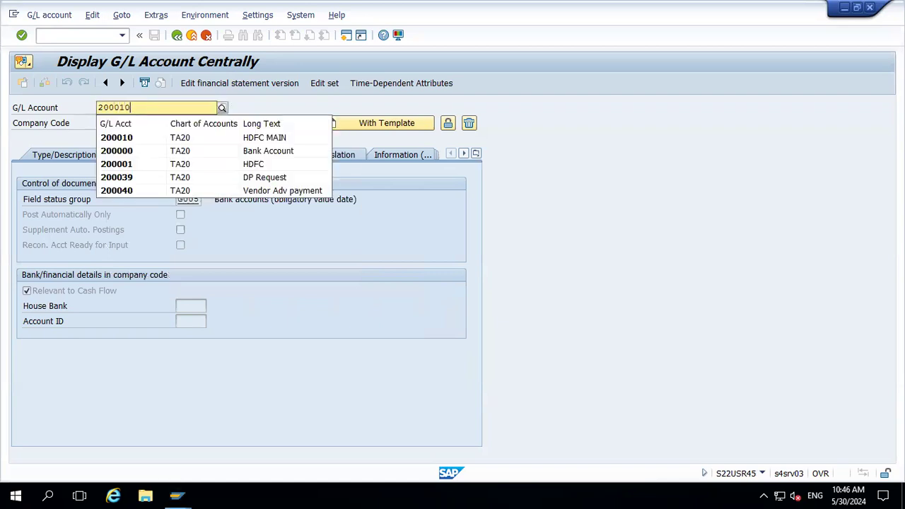
key(Down)
key(Return)
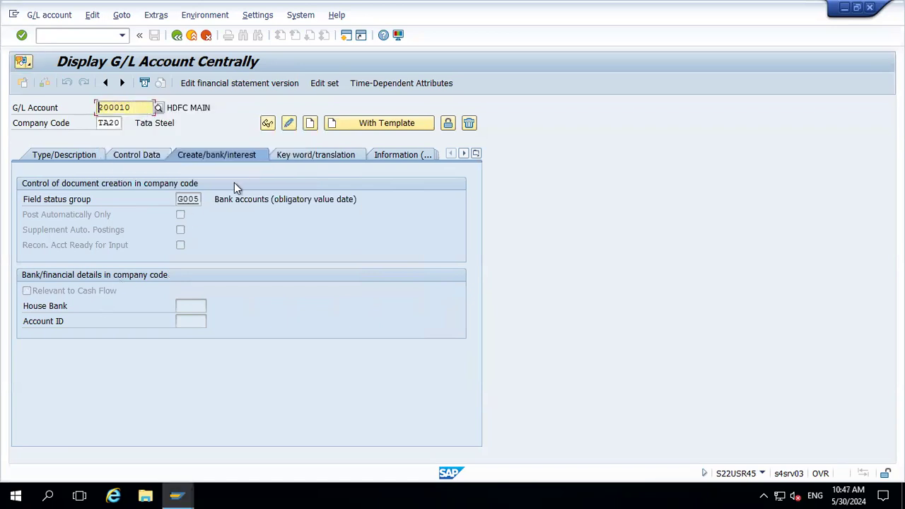
click(290, 124)
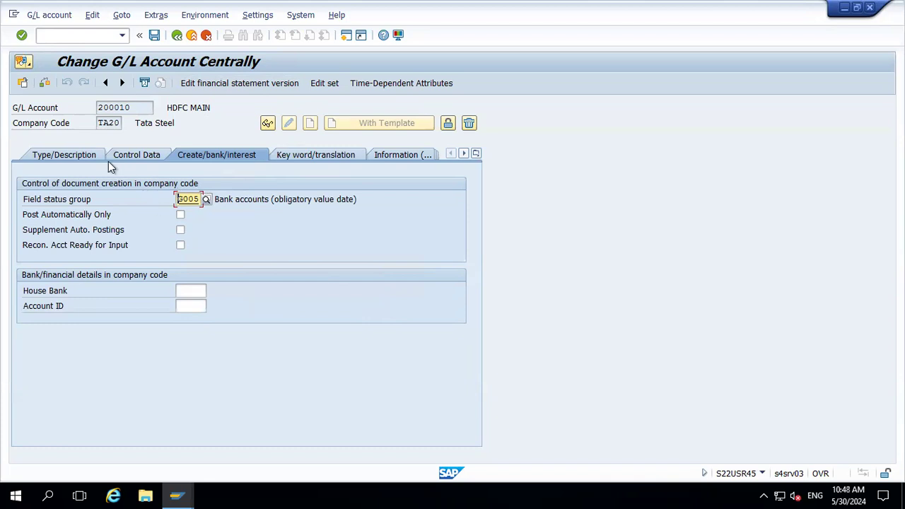
click(84, 157)
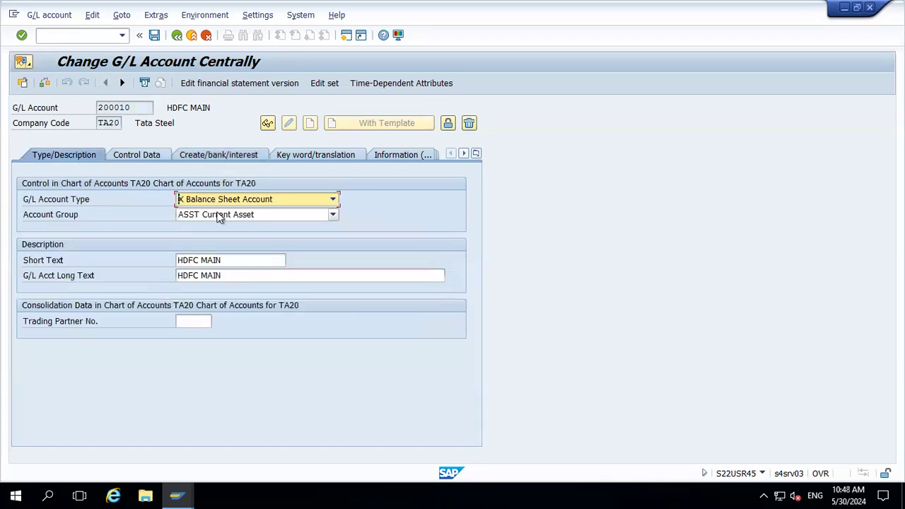
In a new session via OBD4, set Relevant to cash flow to optional entry for account group ASST of chart of accounts TA20 and save
click(344, 36)
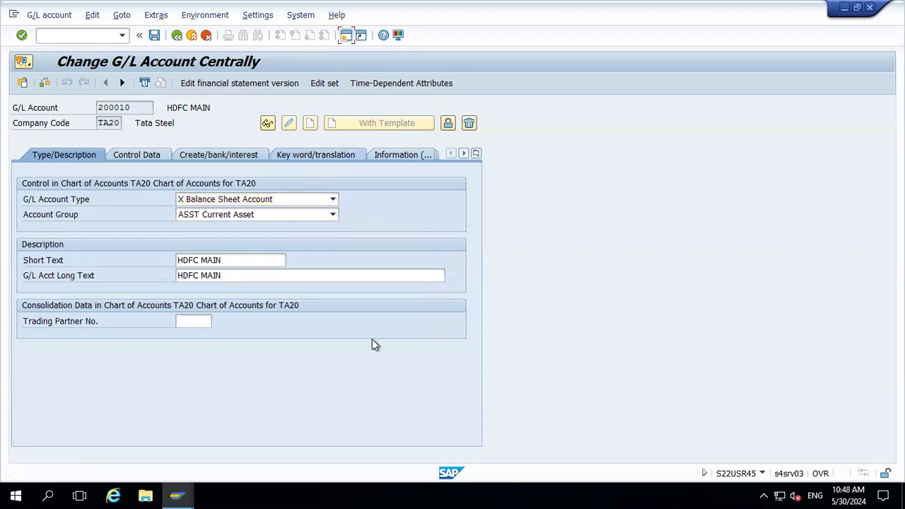
text(OBD4)
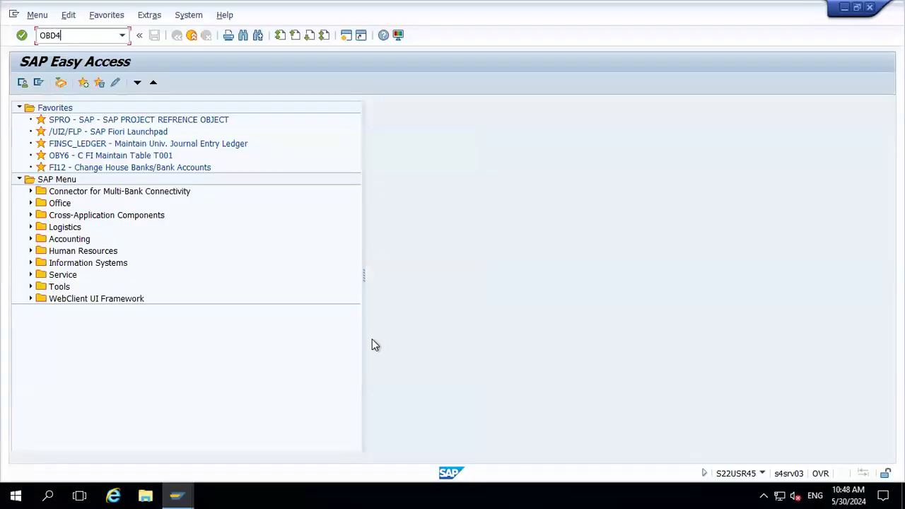
key(Return)
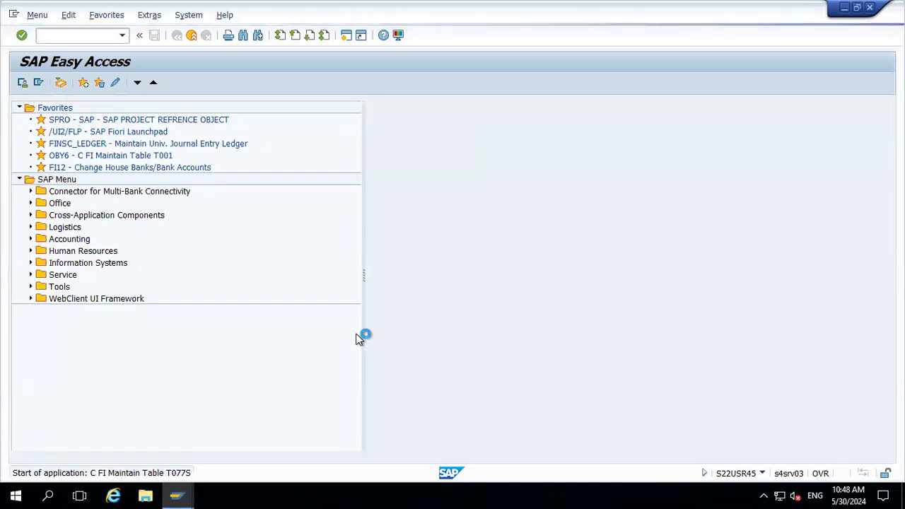
click(180, 444)
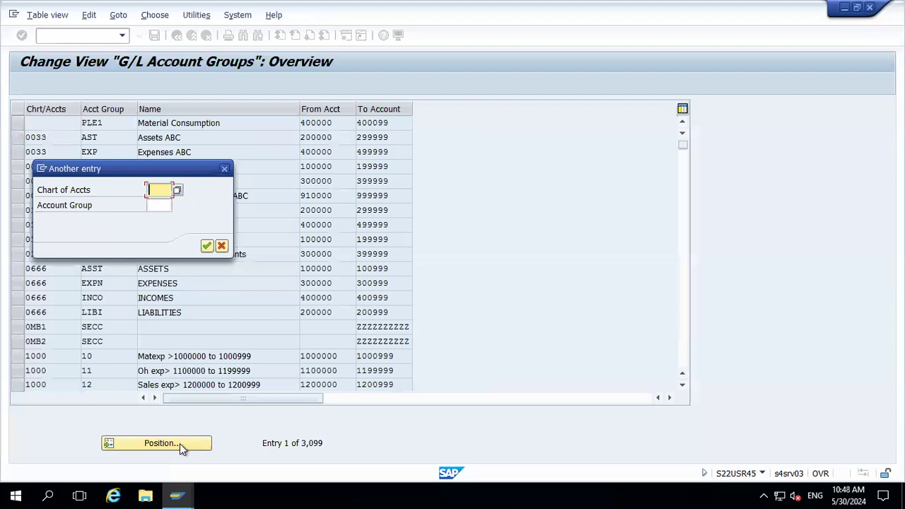
text(TA20)
key(Return)
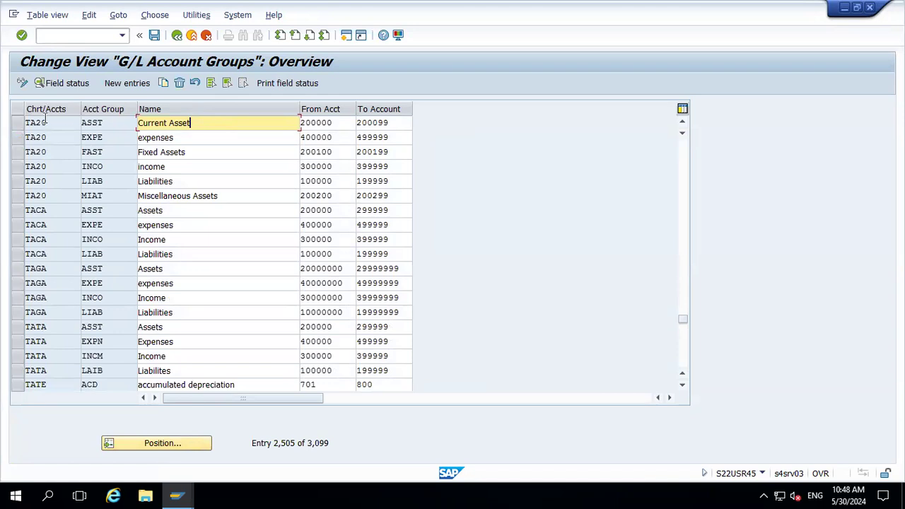
click(19, 123)
click(67, 85)
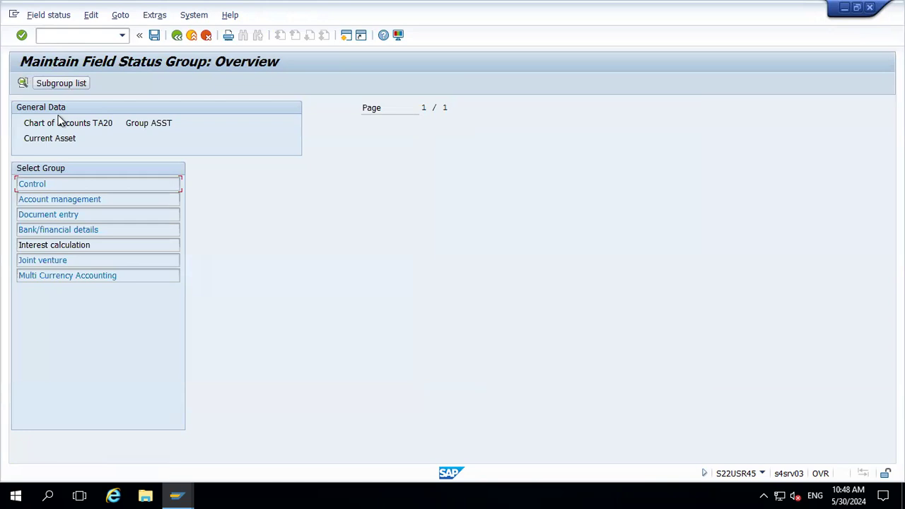
double_click(67, 231)
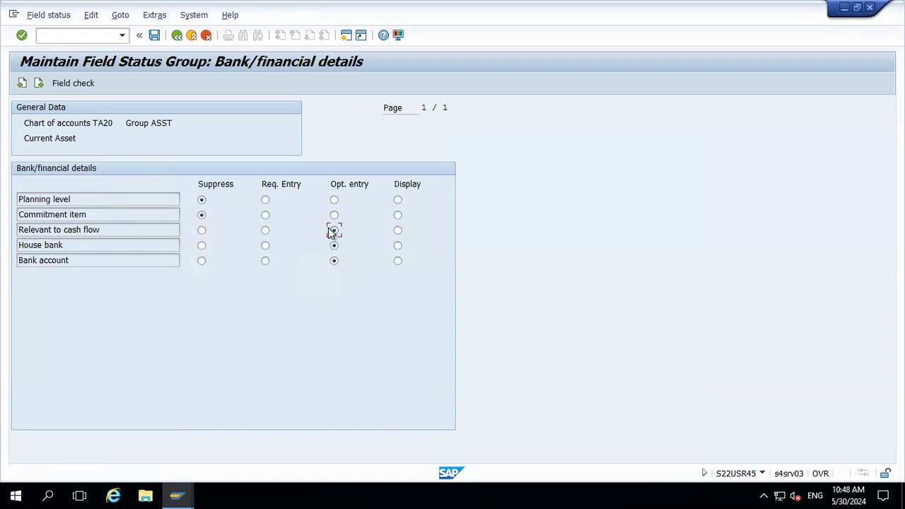
click(154, 35)
click(244, 230)
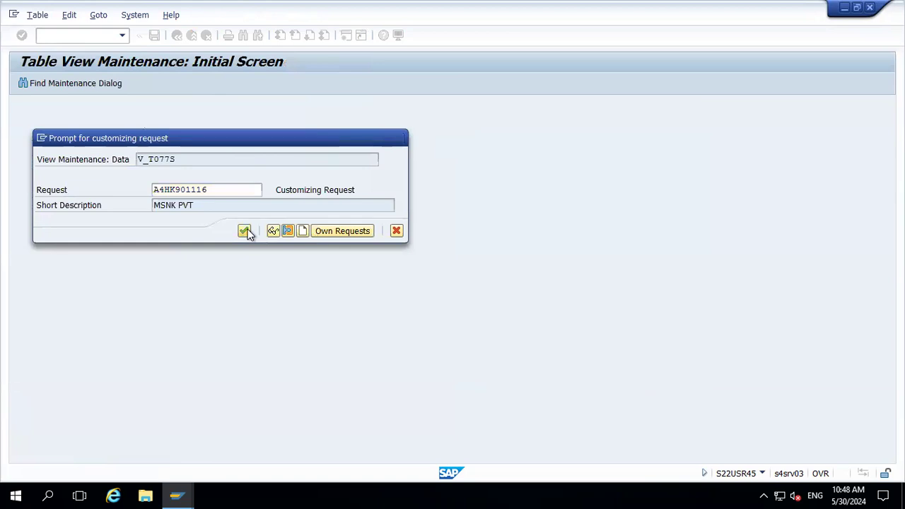
Close the extra session, reopen G/L account 200010 in TA20 via FS00, mark it Relevant to Cash Flow and save
click(869, 8)
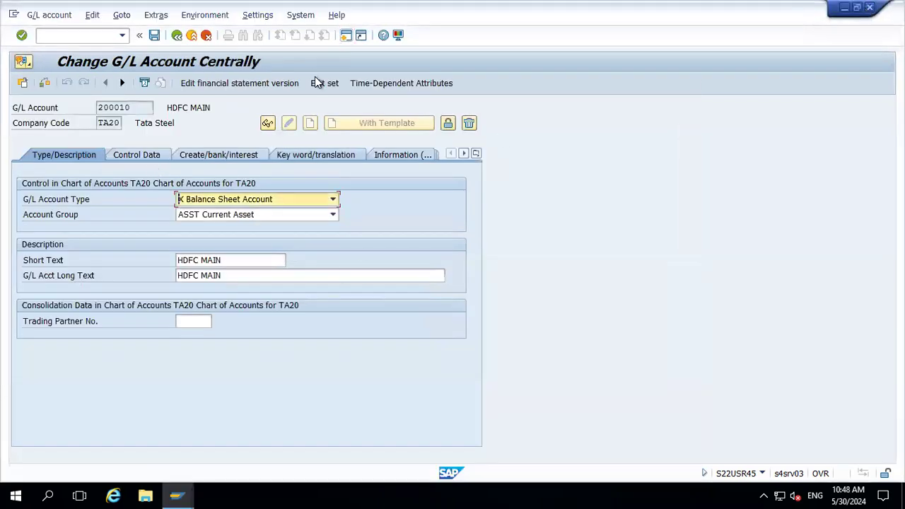
click(192, 37)
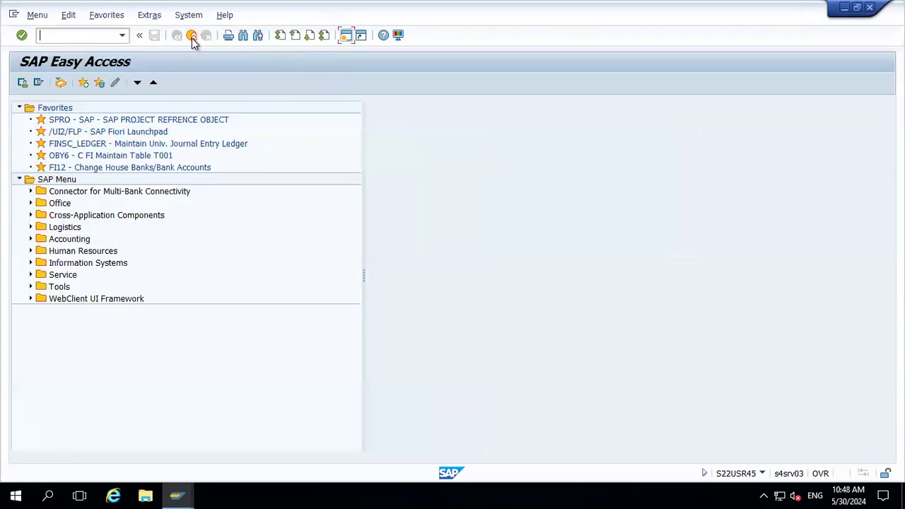
text(FS00)
key(Return)
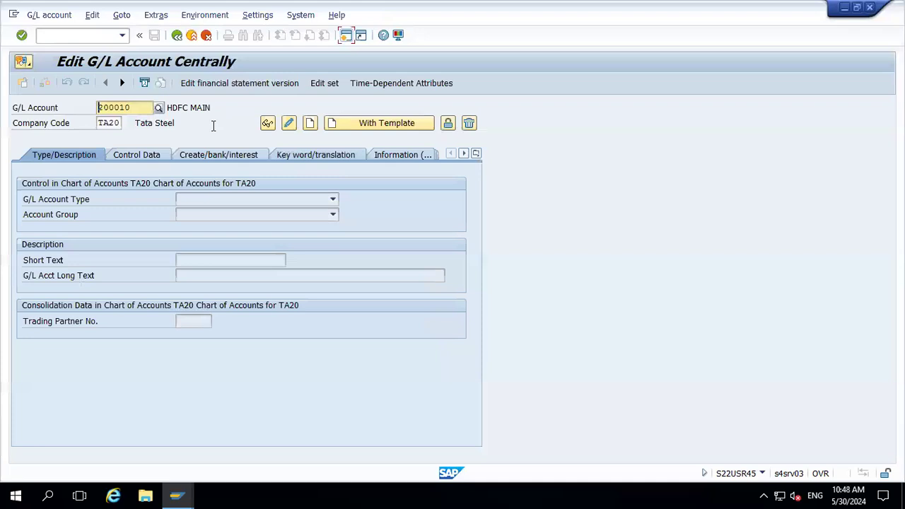
click(289, 123)
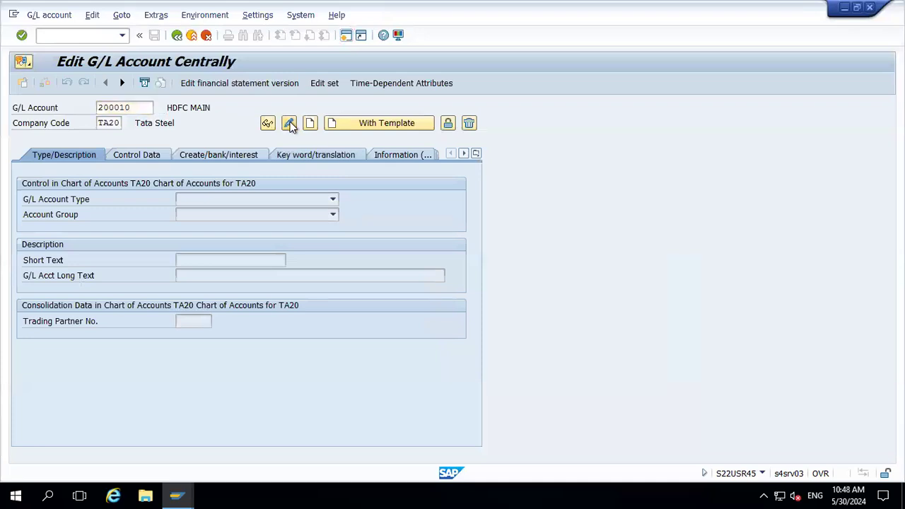
click(218, 154)
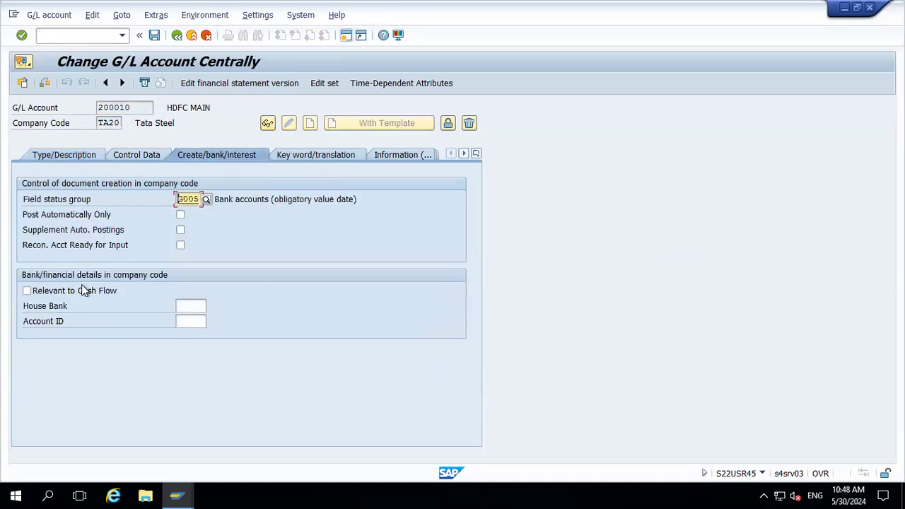
click(83, 291)
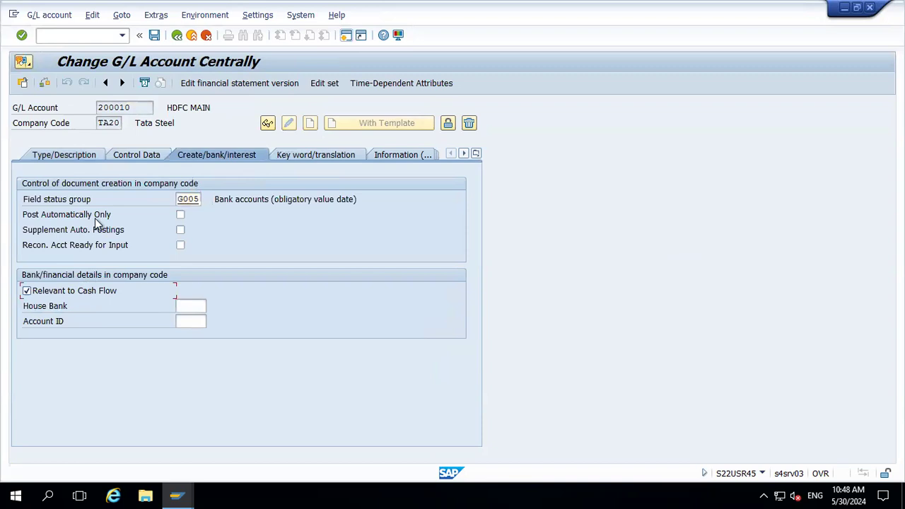
click(153, 36)
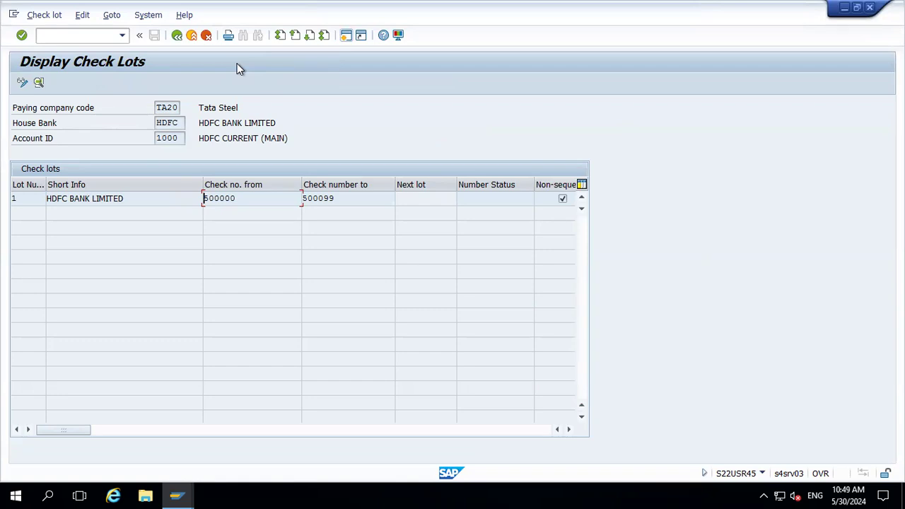
Leave the check lots and create check 500000 manually for payment document 15015 in company code TA20, fiscal year 2024, then save
click(189, 37)
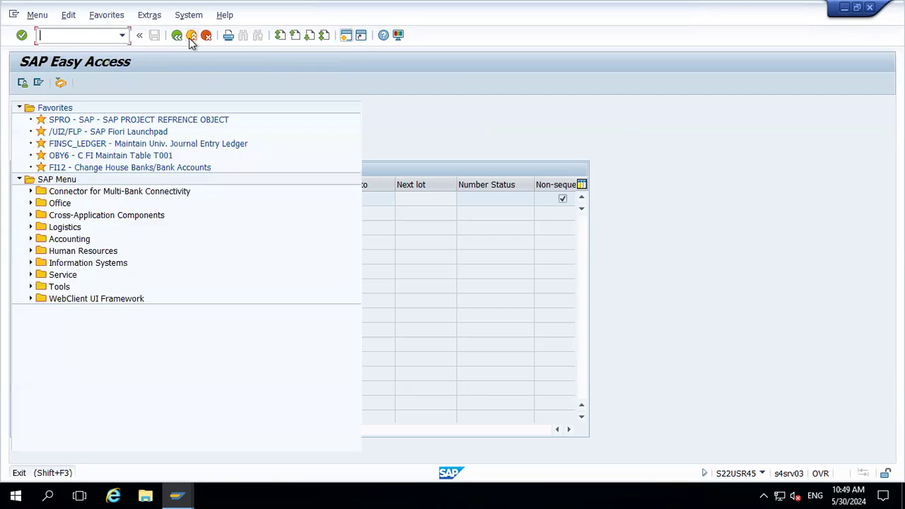
click(874, 9)
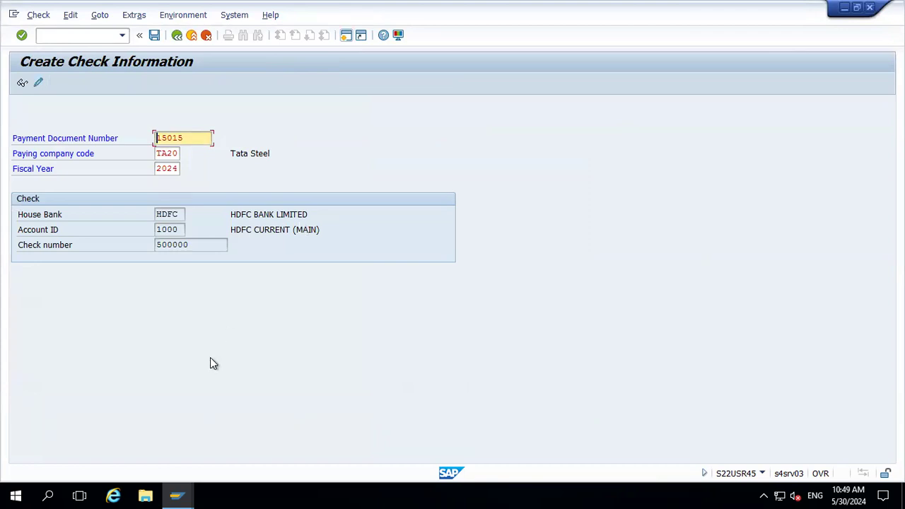
key(Return)
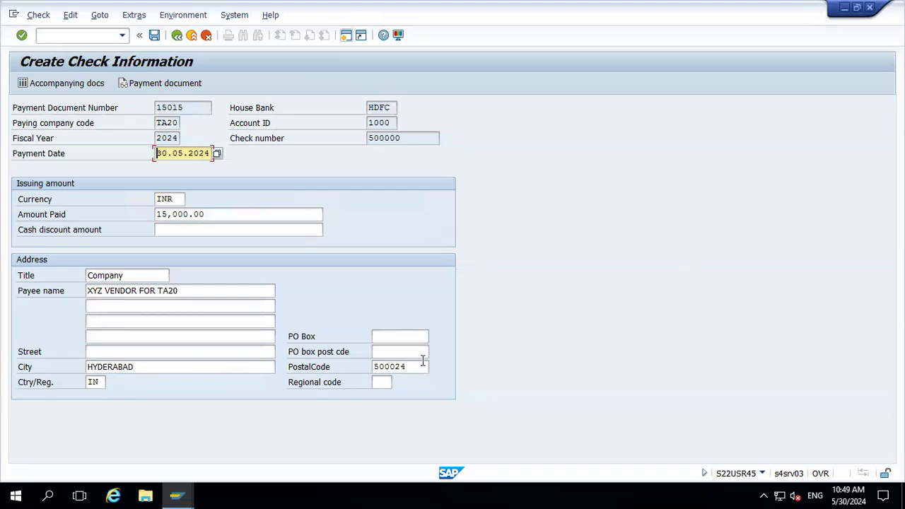
click(155, 37)
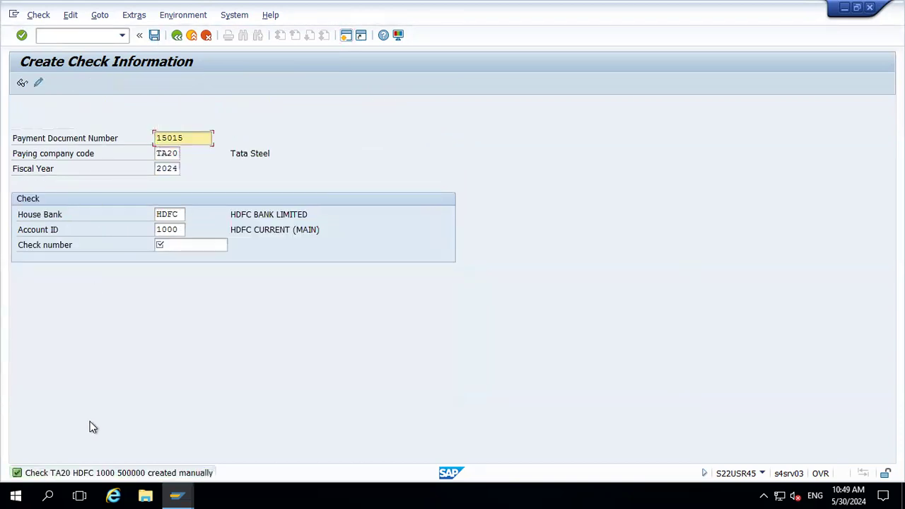
Open the detailed long text of the check creation message and close it
click(117, 474)
double_click(118, 474)
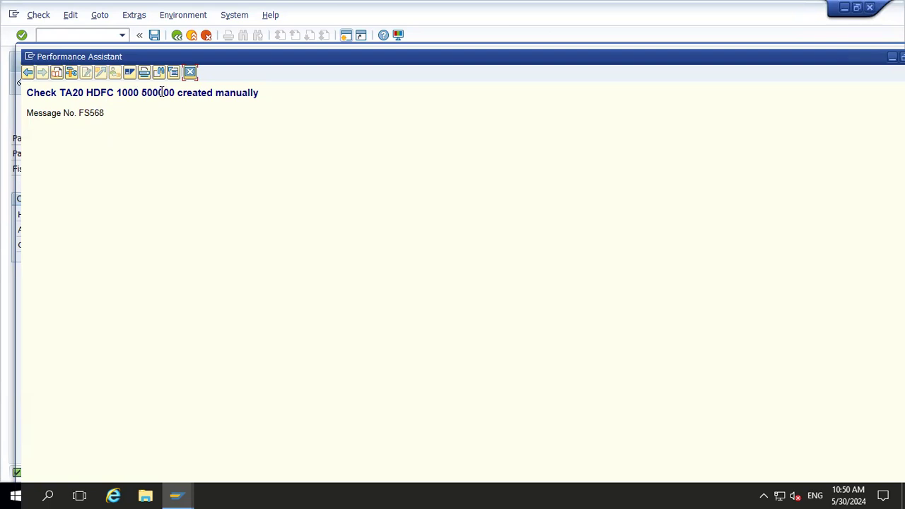
click(191, 72)
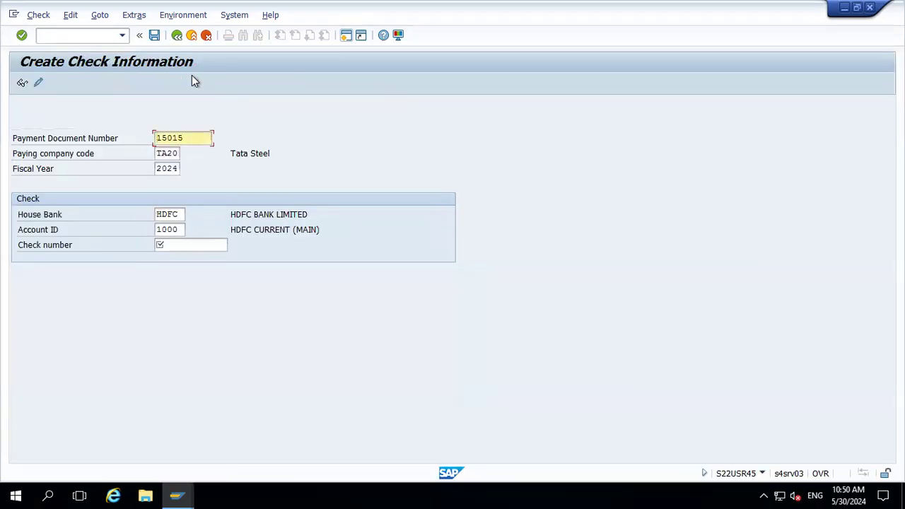
Display check 500000 for house bank HDFC account 1000 in TA20 and open its payment document
click(22, 82)
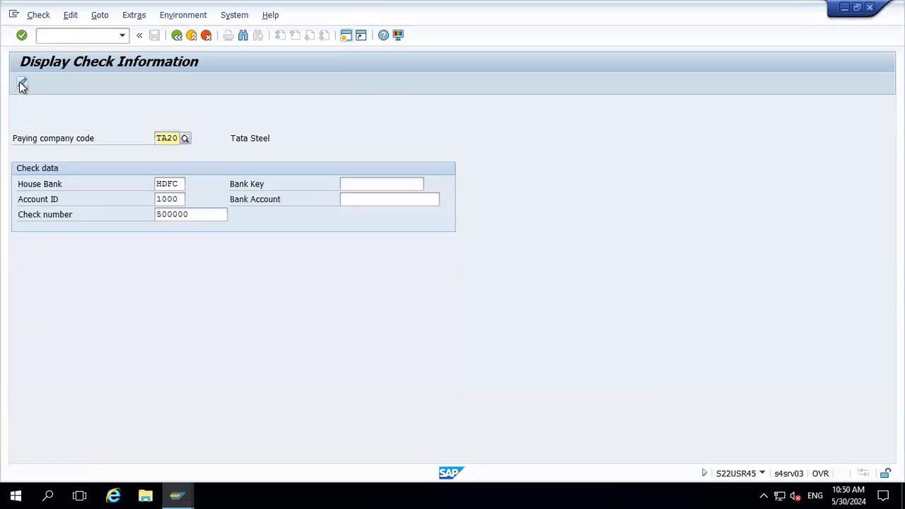
key(Return)
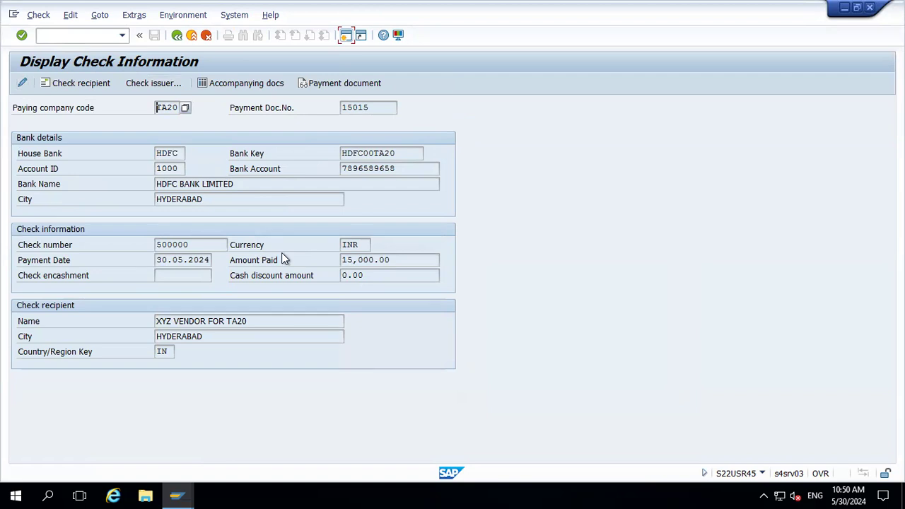
click(336, 84)
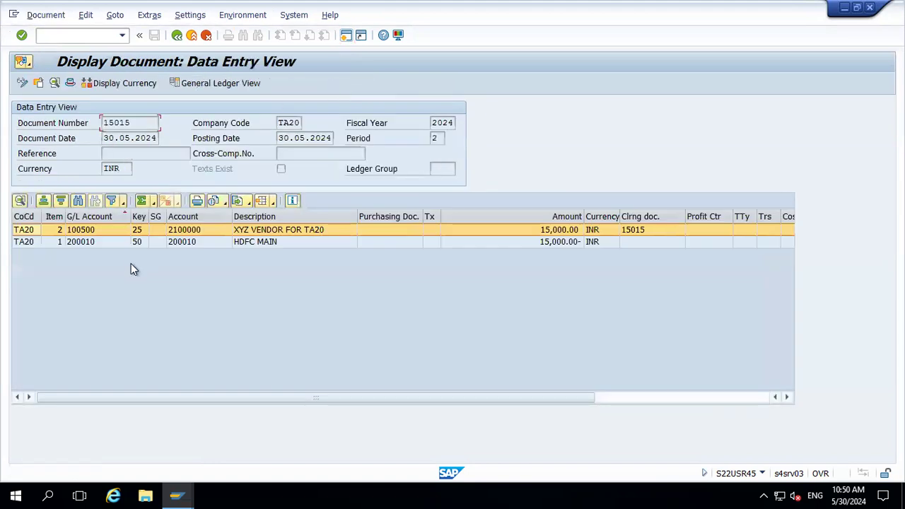
click(136, 123)
Compare payment document 15015 with the Excel process notes, return to SAP and go back to the check display
mouse_move(600, 2)
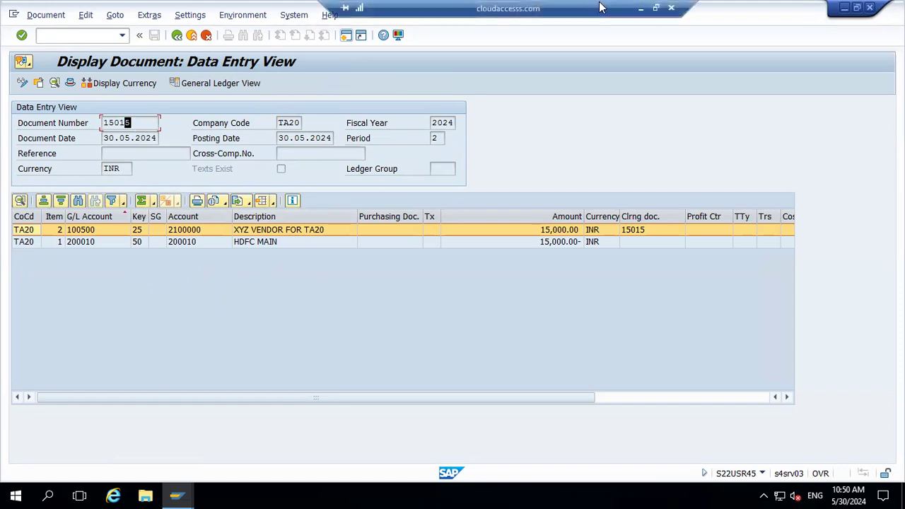
click(639, 7)
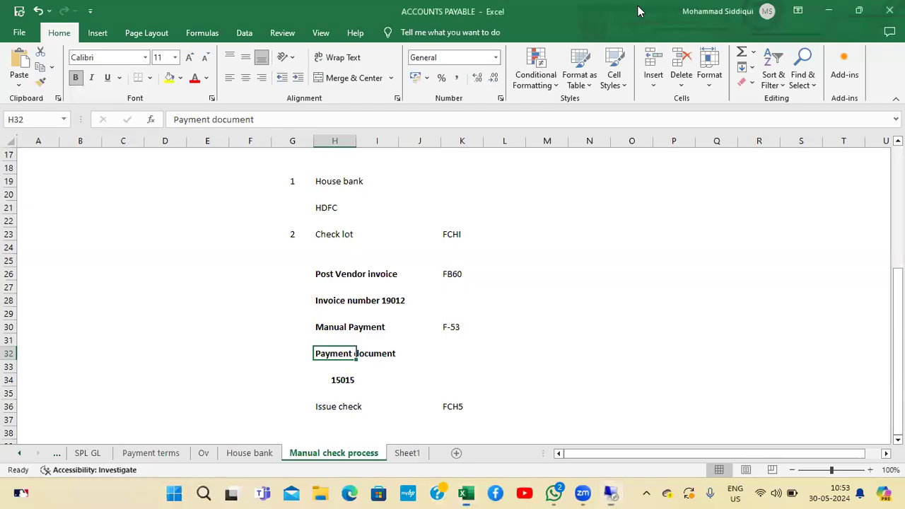
click(331, 382)
key(alt+Tab)
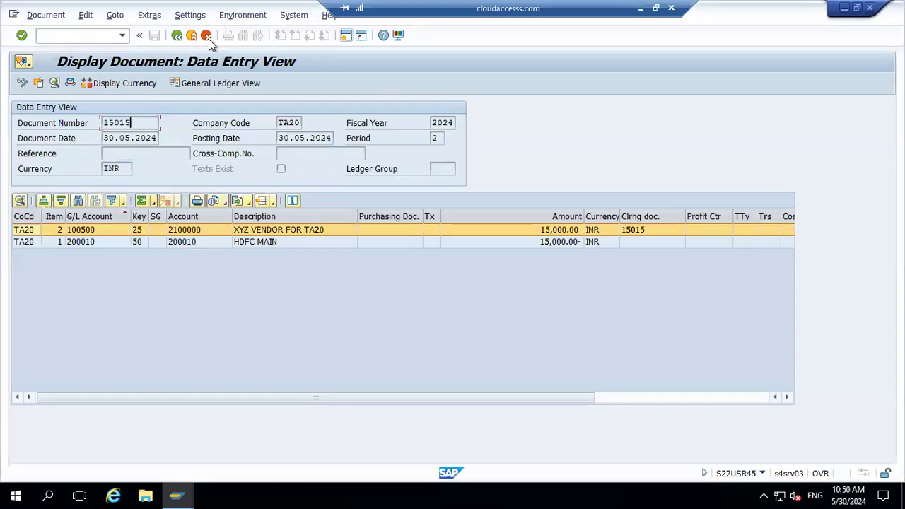
click(178, 36)
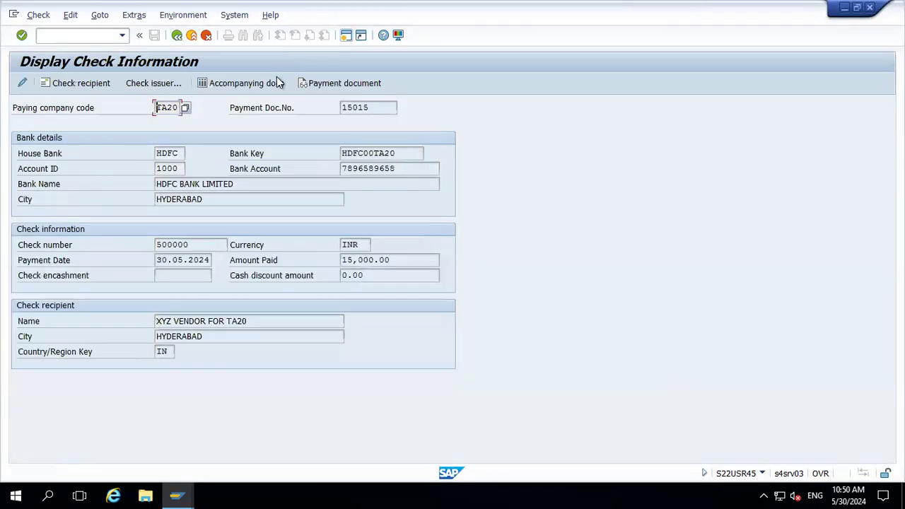
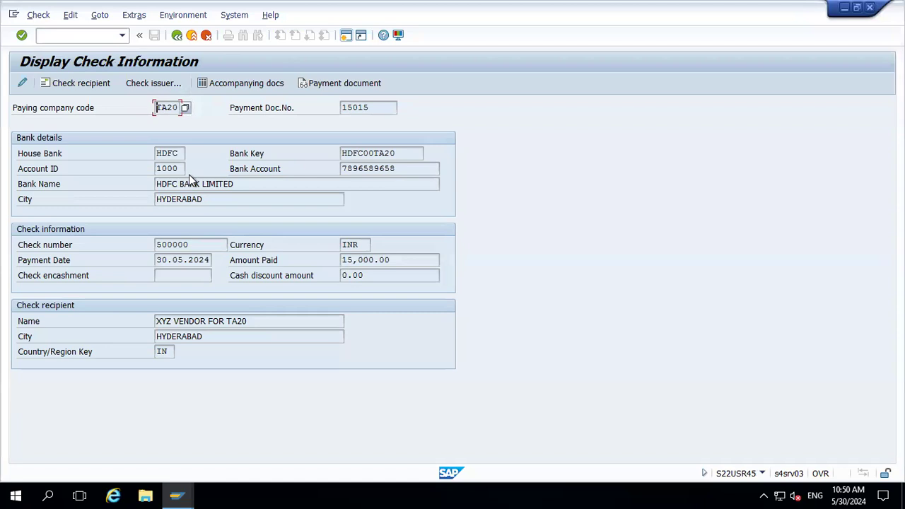
Review the check's accompanying documents, showing the cleared vendor line items, and return to the check display
click(226, 88)
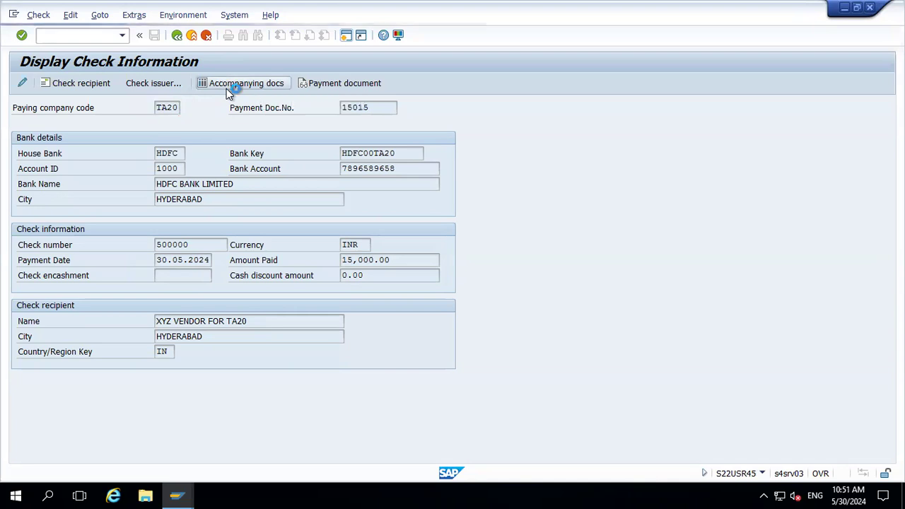
click(138, 234)
click(138, 219)
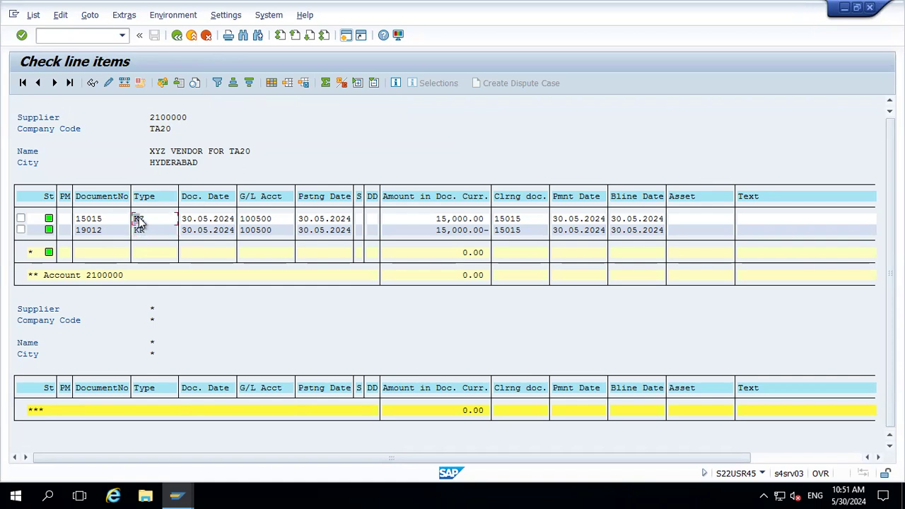
click(177, 36)
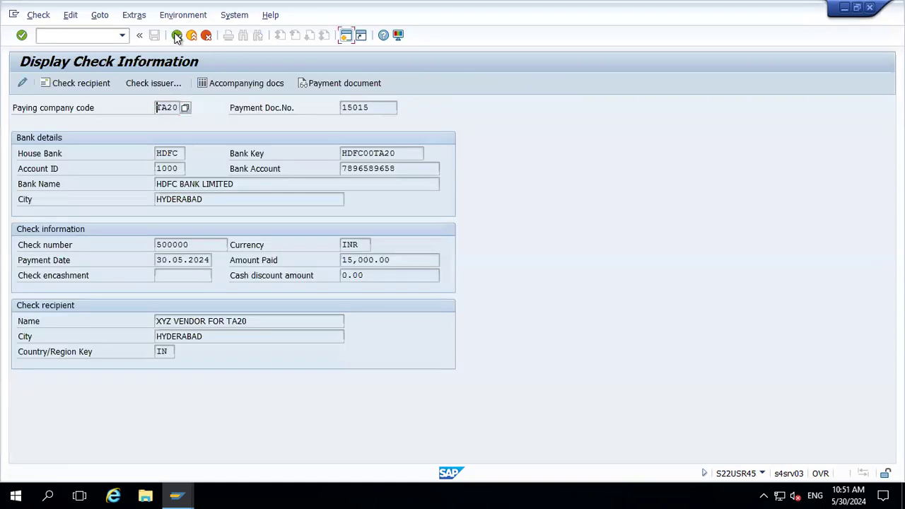
Inspect the check issuer details and the check recipient address for check 500000, closing each dialog
click(147, 85)
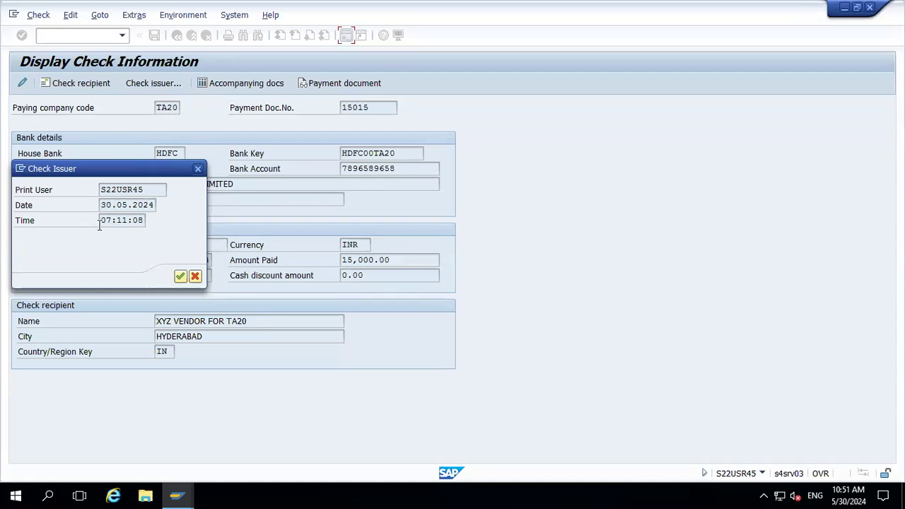
click(198, 171)
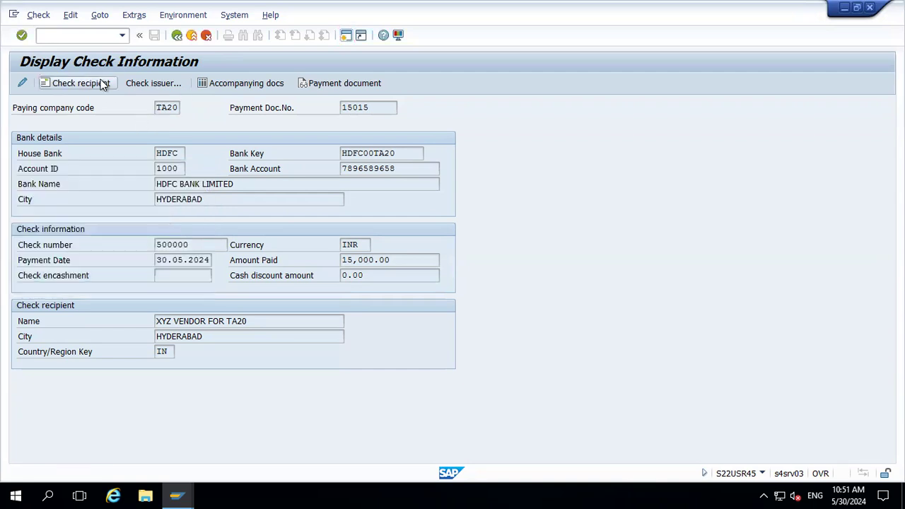
click(102, 83)
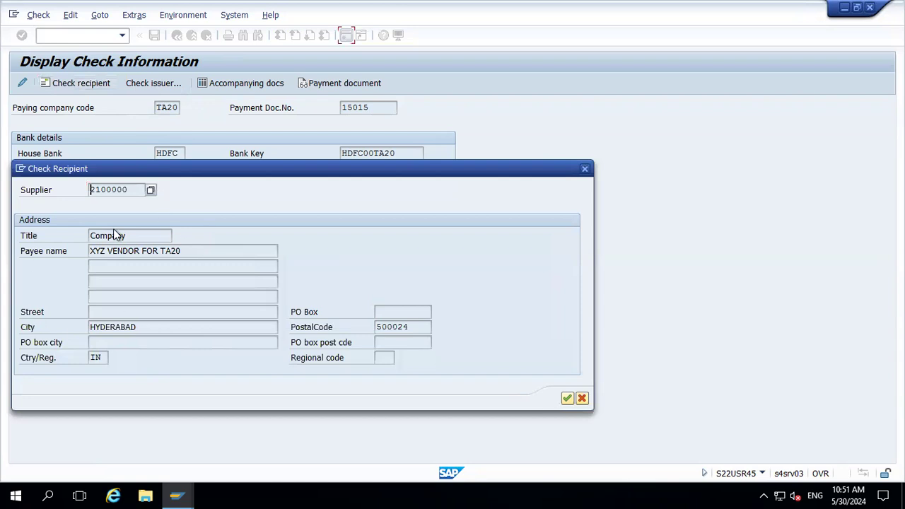
click(584, 170)
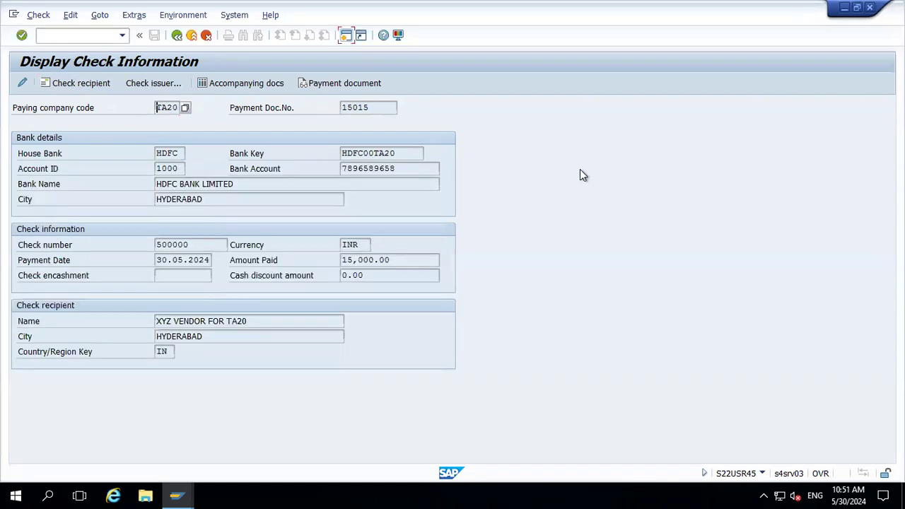
Leave the check display and open payment document 15015 in FB03
click(177, 35)
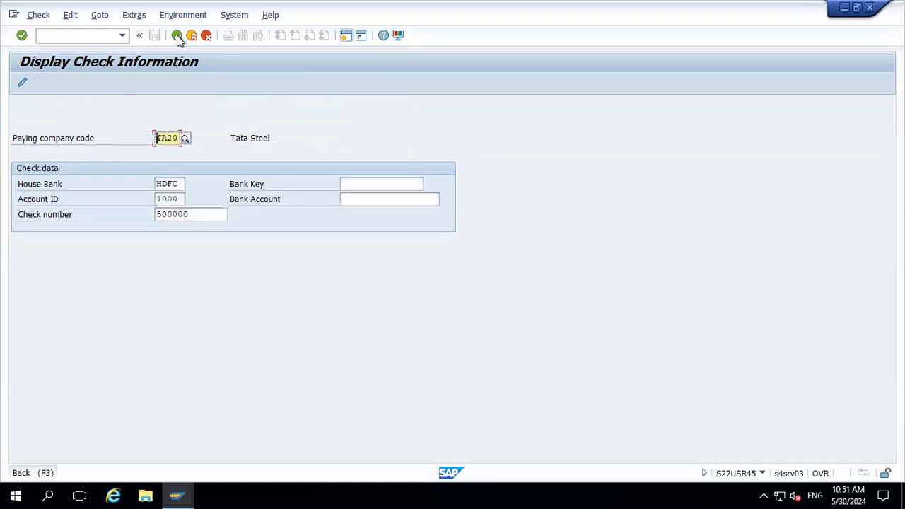
click(192, 36)
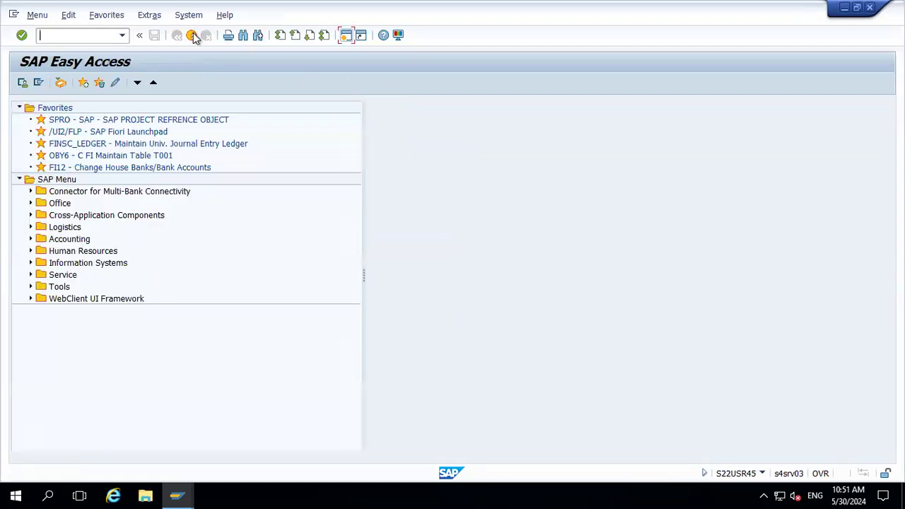
text(fb03)
key(Return)
key(Return)
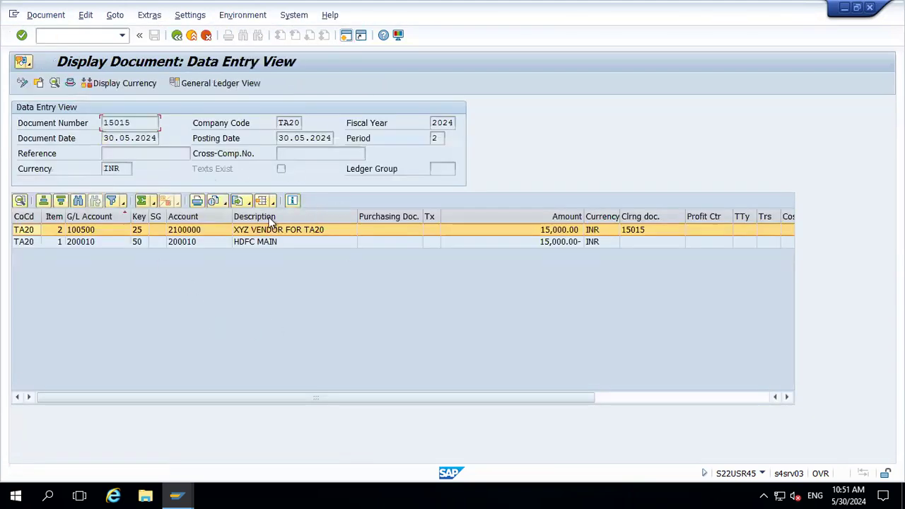
Review the document's payment usage and its check information from the environment options, returning to the document each time
click(259, 20)
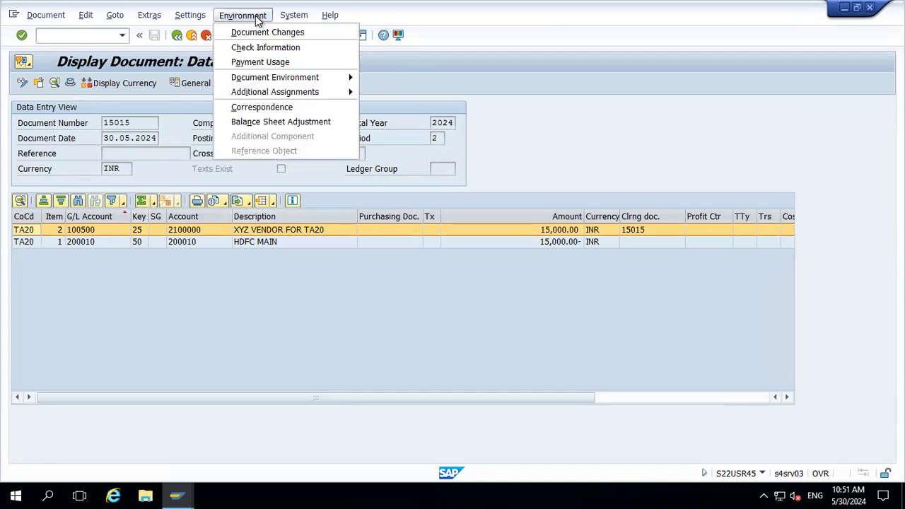
click(258, 57)
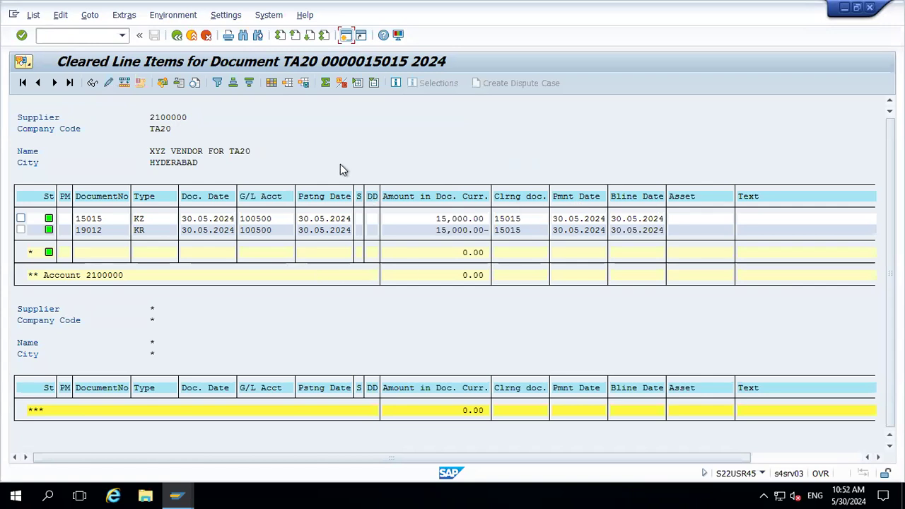
click(177, 35)
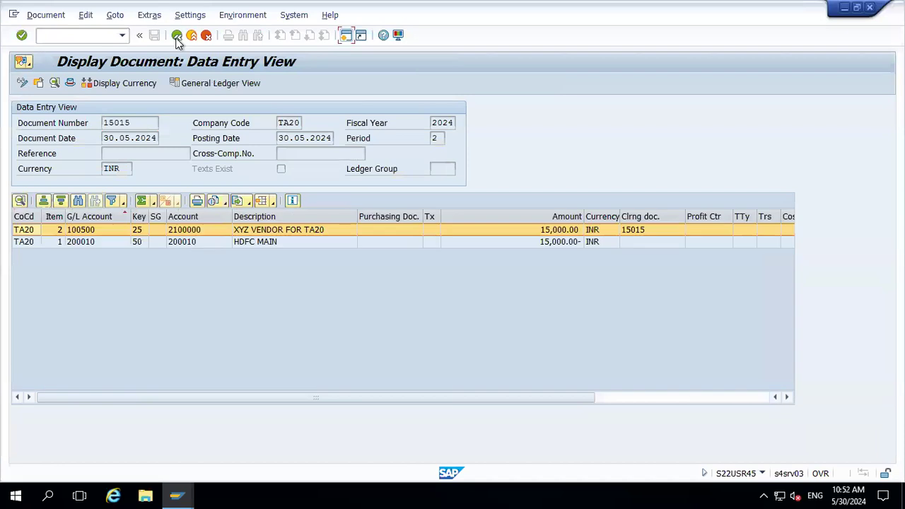
click(240, 15)
click(251, 47)
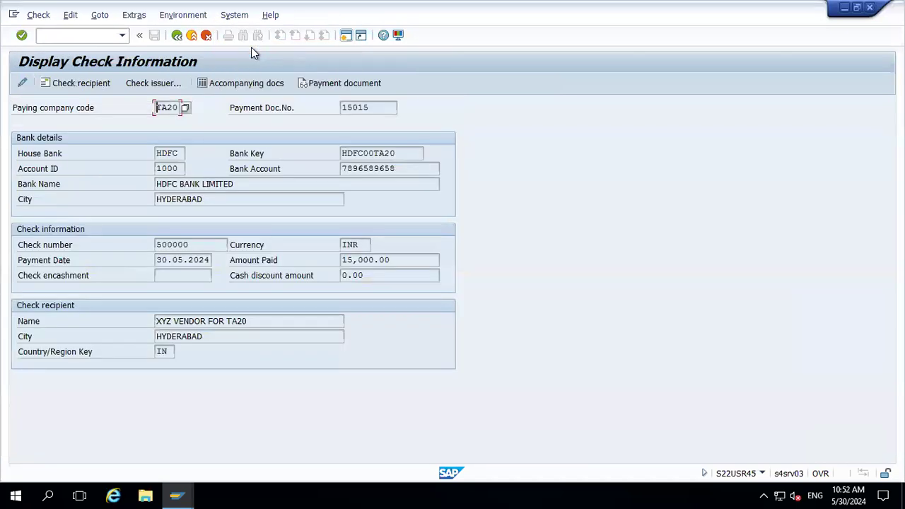
click(177, 35)
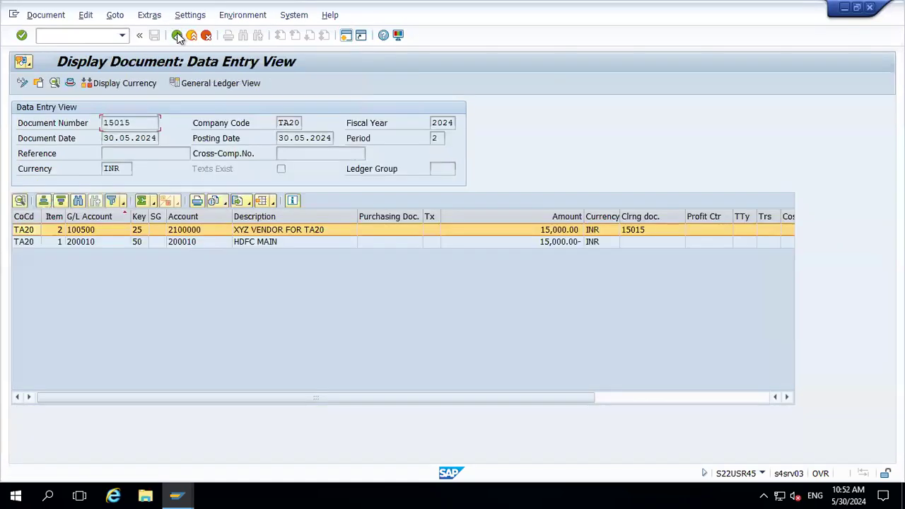
Reopen the document's check information and payment usage again, then exit to the main menu
click(248, 17)
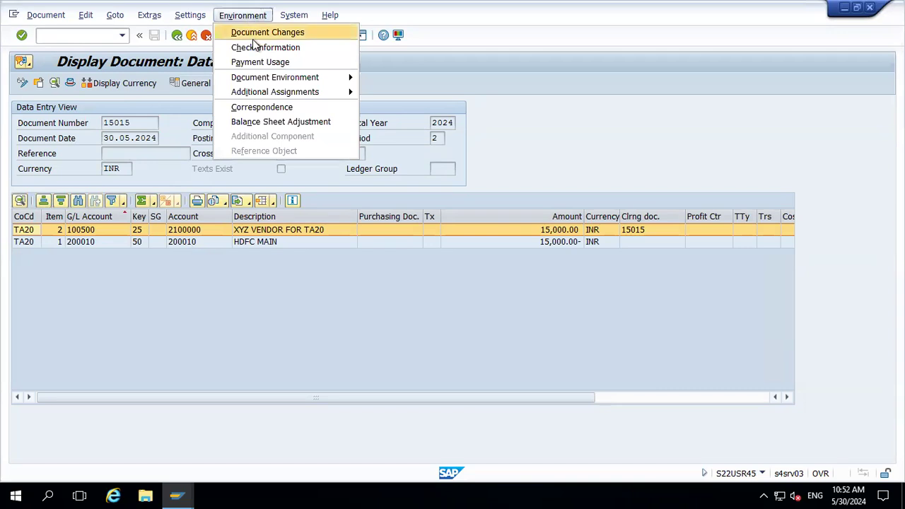
click(255, 46)
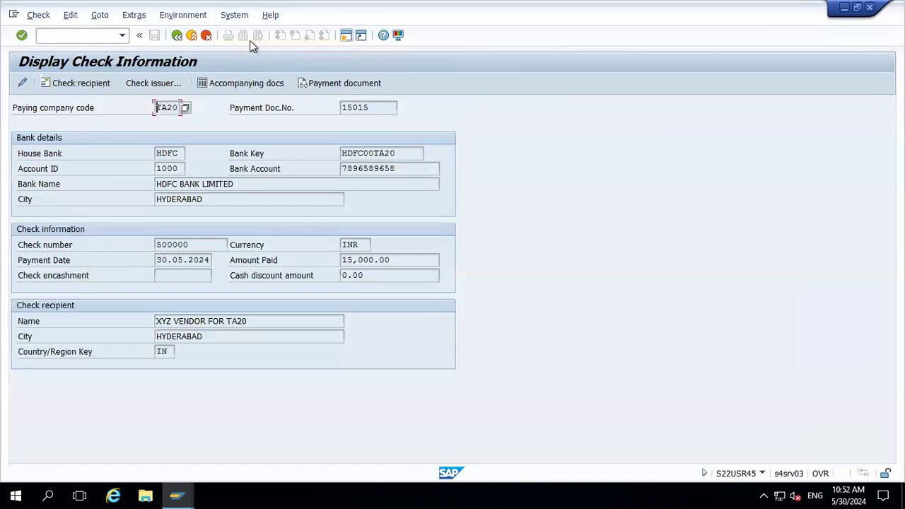
click(178, 36)
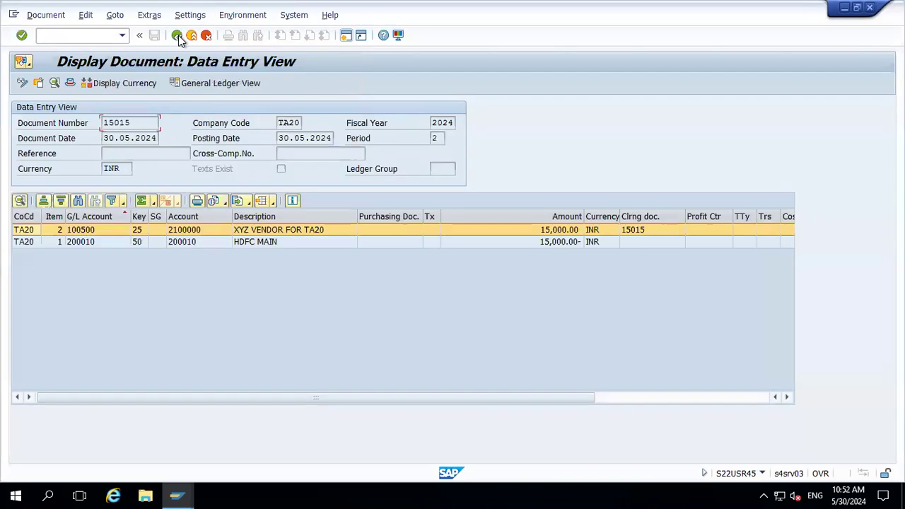
click(256, 16)
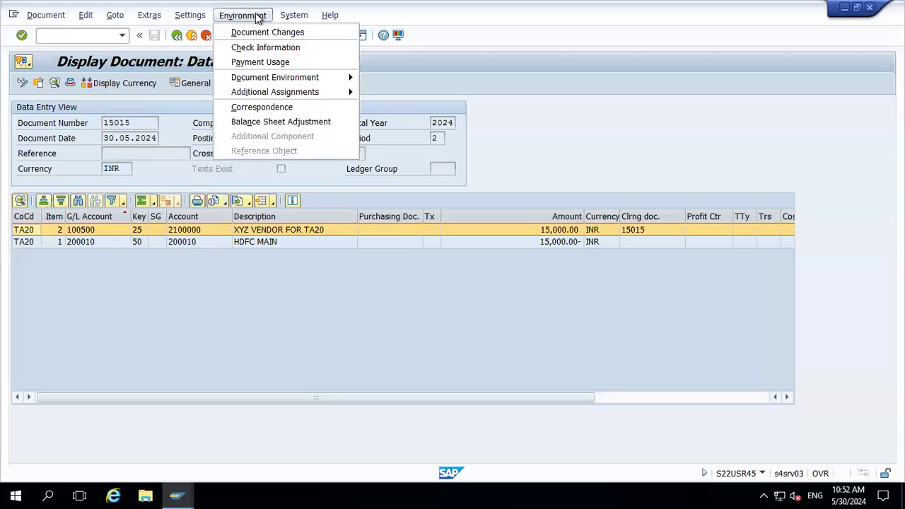
click(267, 63)
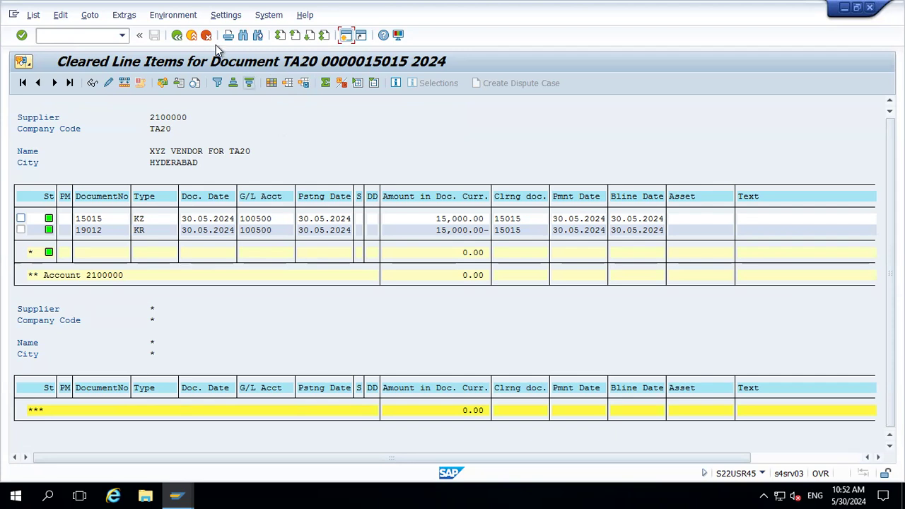
click(192, 34)
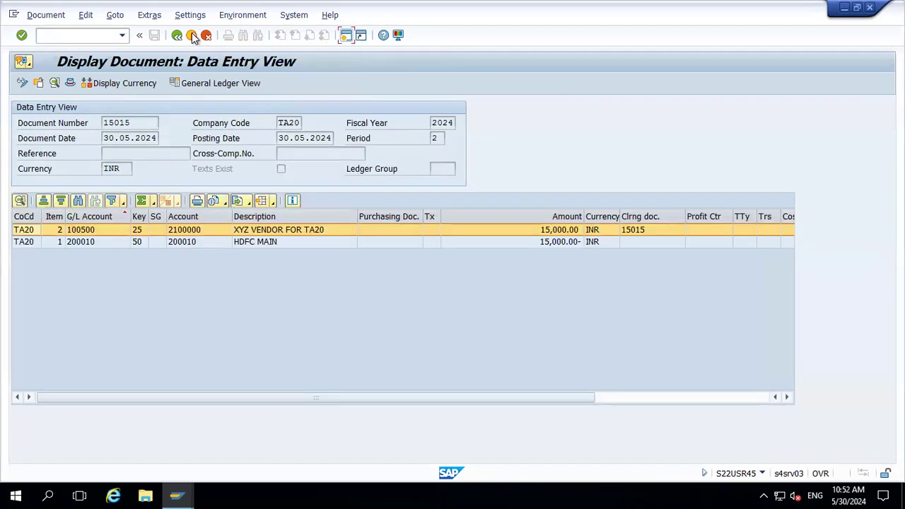
click(192, 34)
Start F-53 and enter document date 30.05.2024 with house bank HDFC account 1000
text(F)
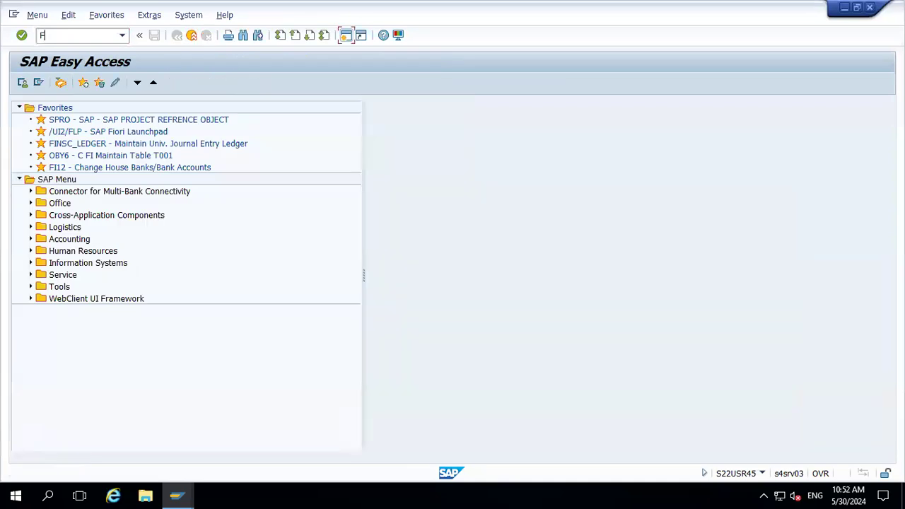
text(-53)
key(Return)
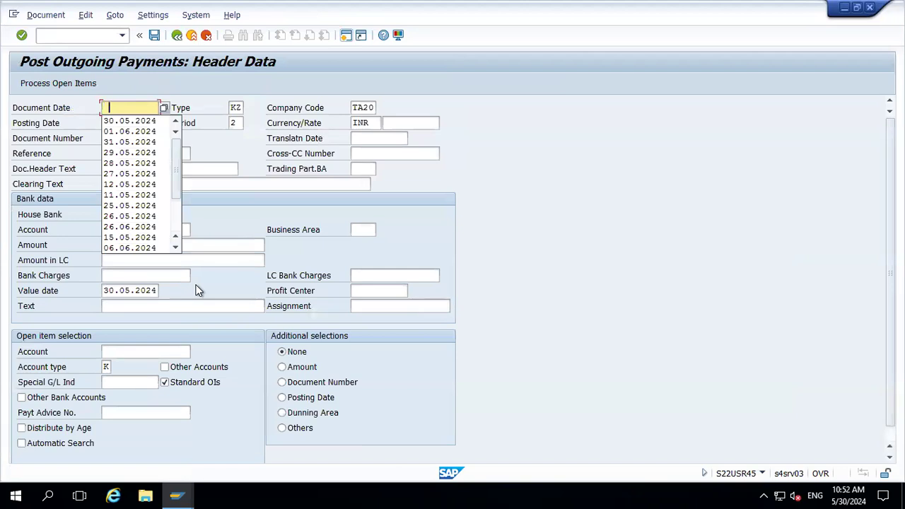
key(Down)
key(Tab)
key(Tab)
key(Tab)
key(Down)
key(Down)
key(Down)
key(Down)
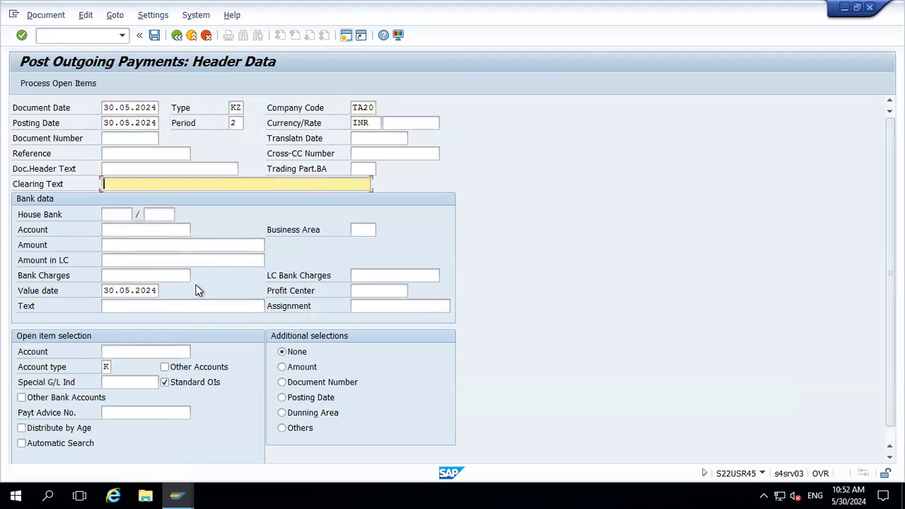
key(Down)
key(Down)
key(Tab)
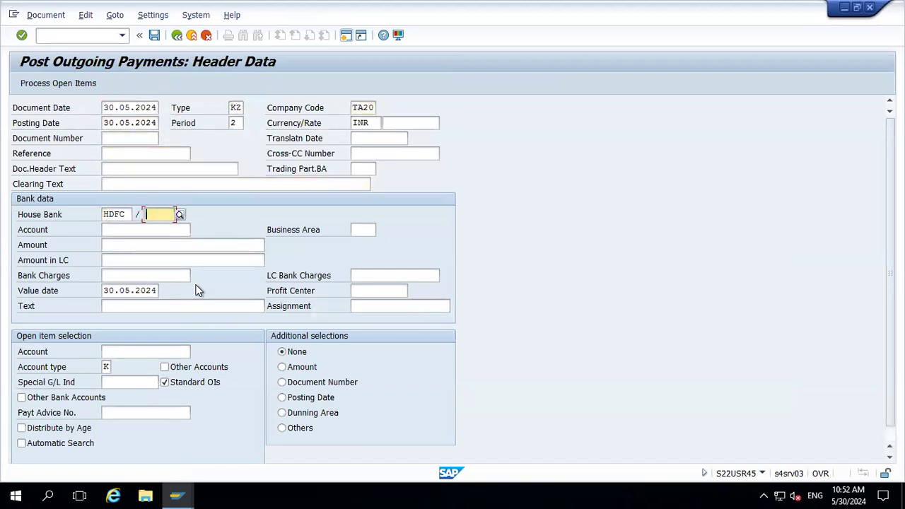
key(Down)
key(Return)
key(Return)
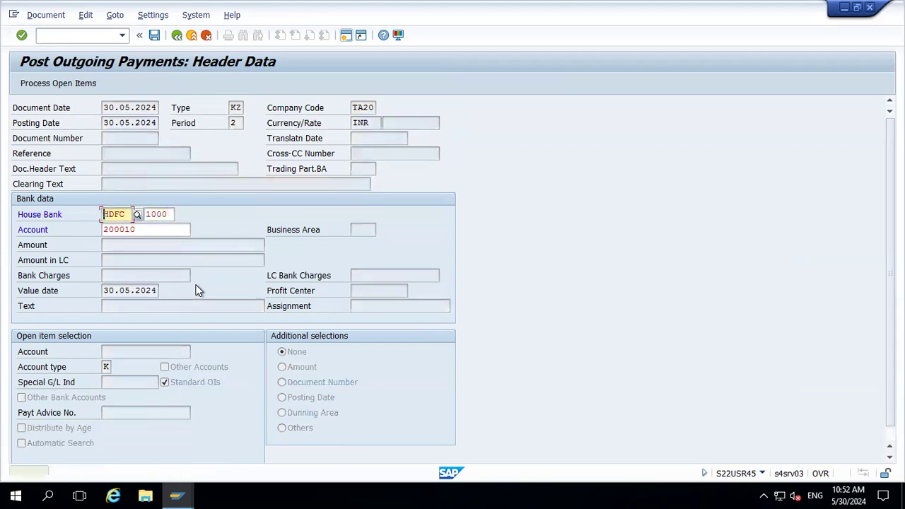
key(Return)
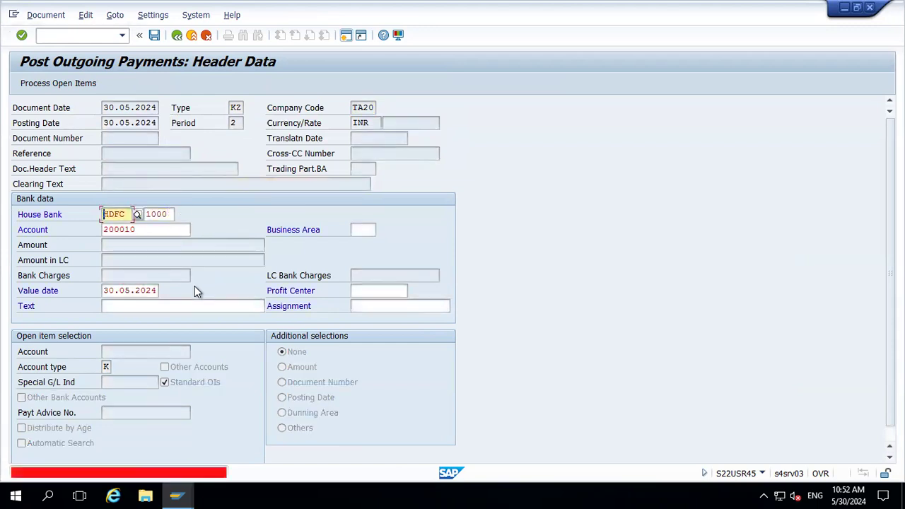
Set the payment text to XXX and the amount to 40000
click(134, 306)
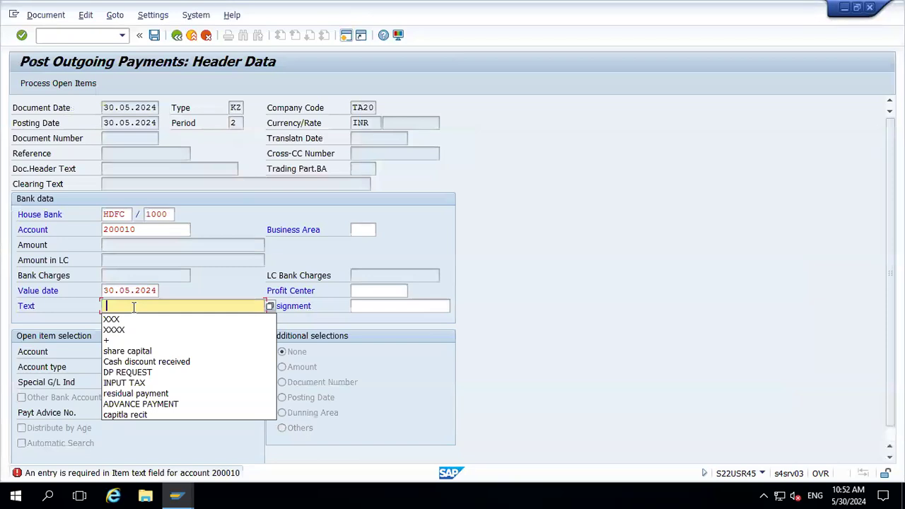
key(Down)
key(Return)
text(40000)
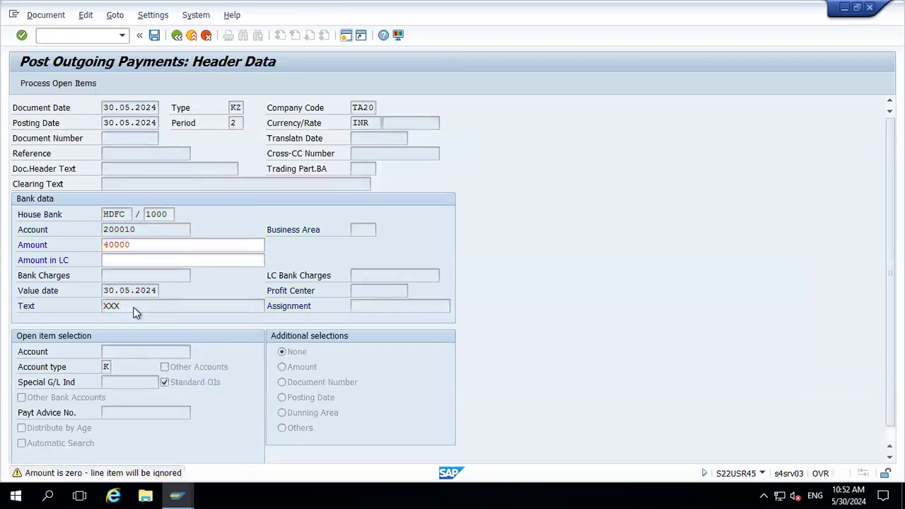
key(Return)
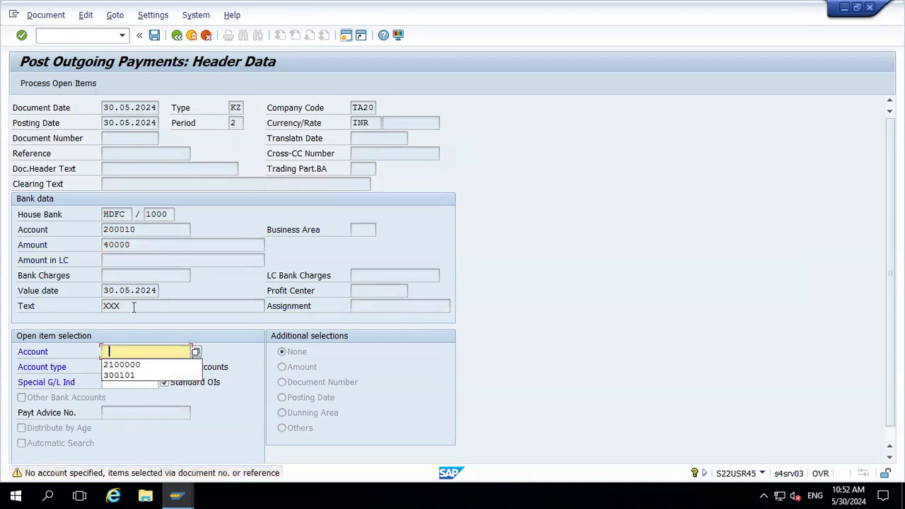
Select supplier 2100000 for open items and activate its 40,000 open item 15007 for clearing
key(Down)
key(Return)
key(Return)
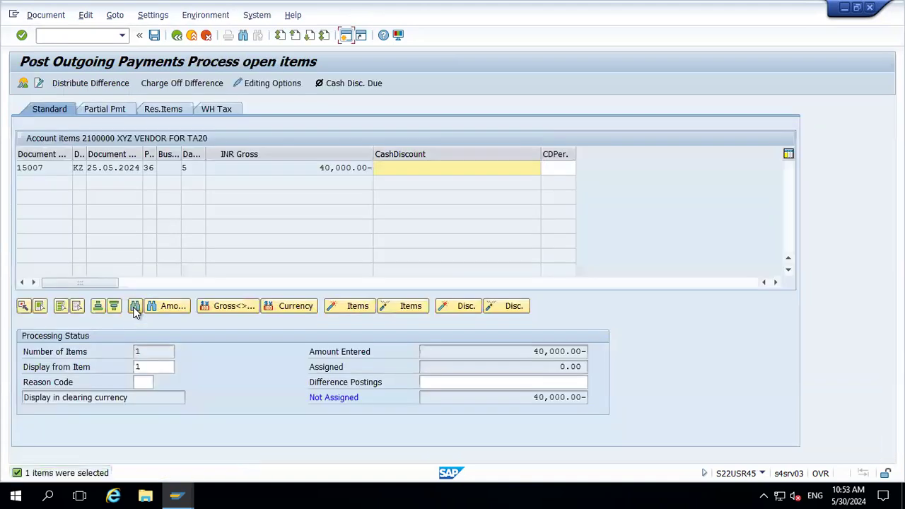
double_click(344, 167)
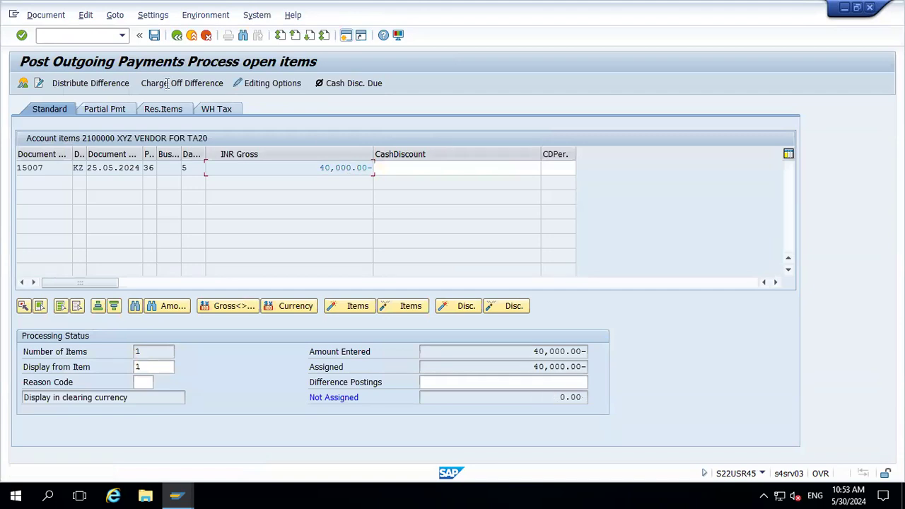
Simulate the outgoing payment and post it
click(44, 15)
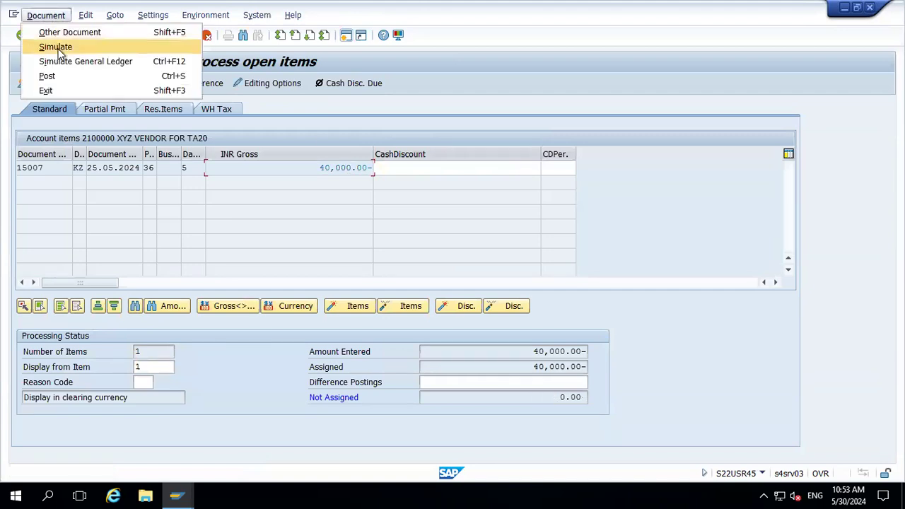
click(57, 47)
click(155, 36)
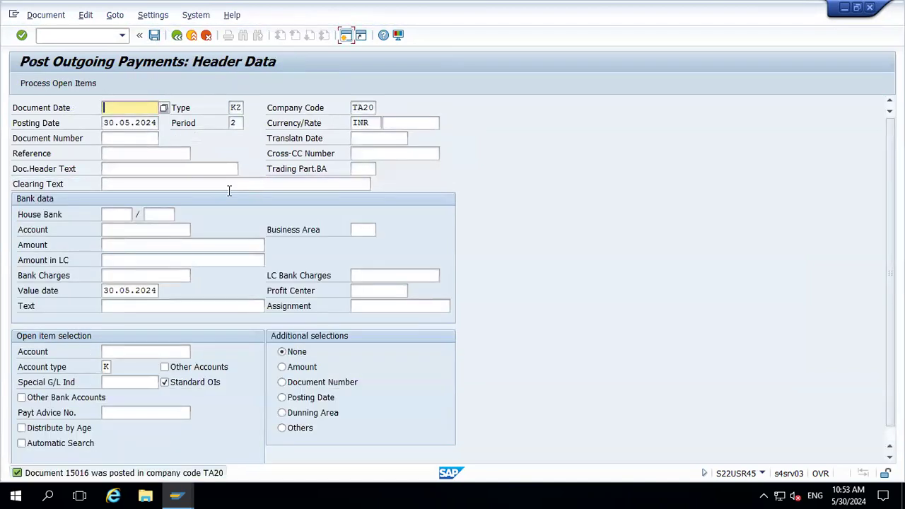
click(111, 476)
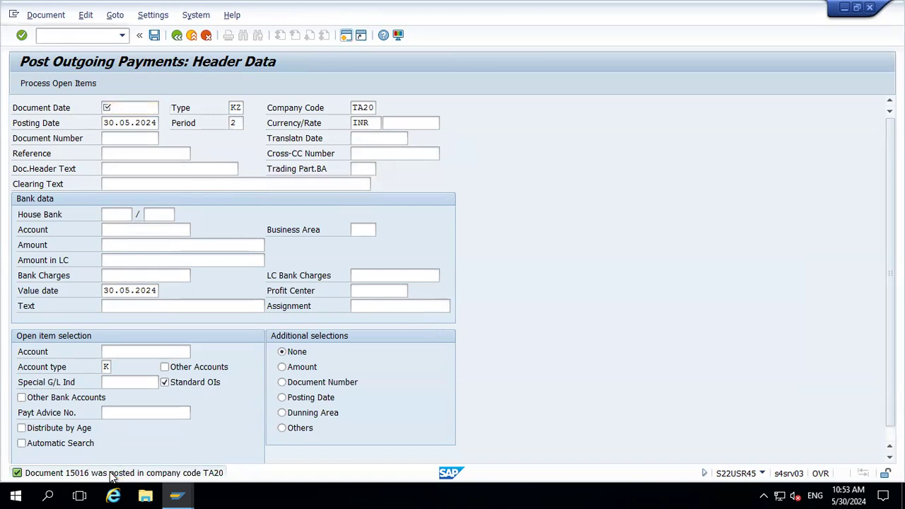
Switch to the spreadsheet and record payment document 15016 beneath 15015 in the Manual check process sheet
click(186, 68)
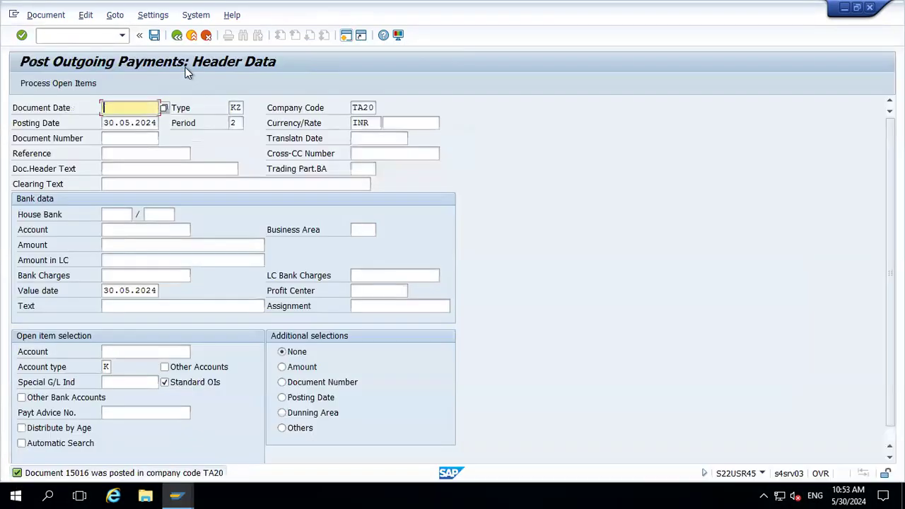
mouse_move(529, 6)
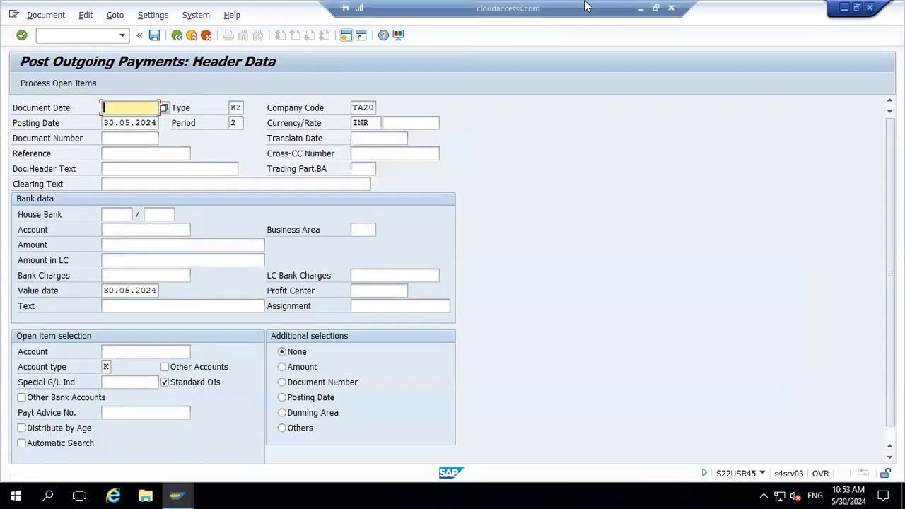
click(638, 9)
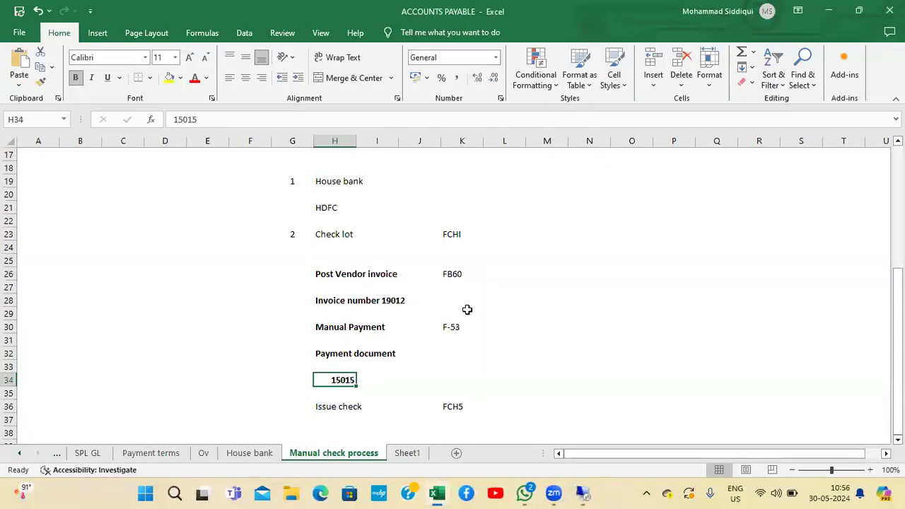
key(Right)
key(Down)
key(Left)
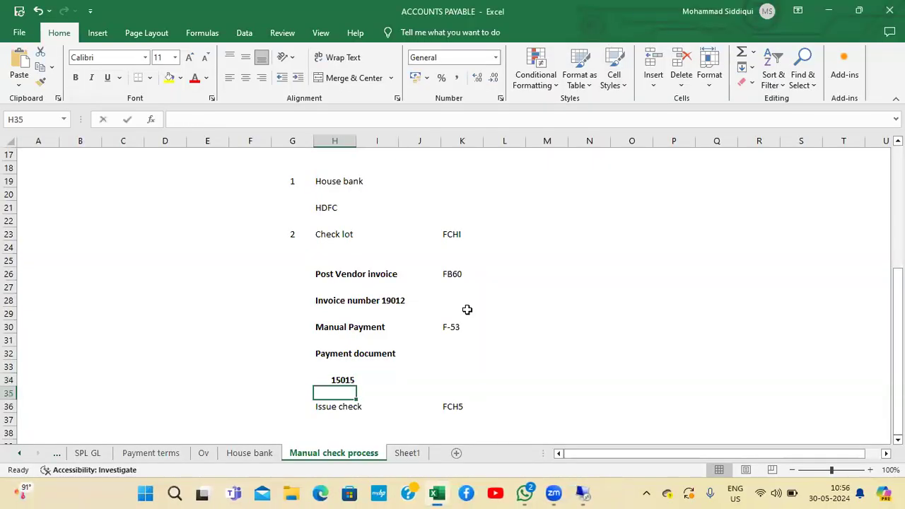
text(15016.)
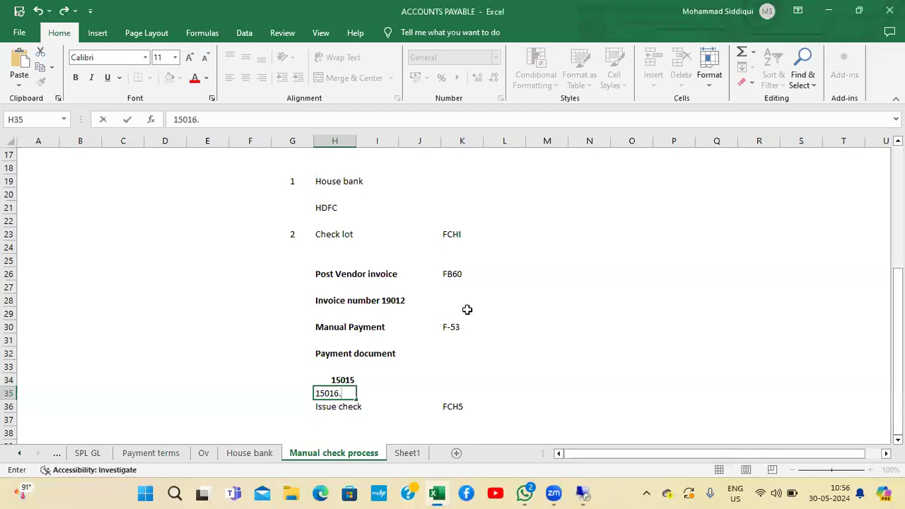
key(Return)
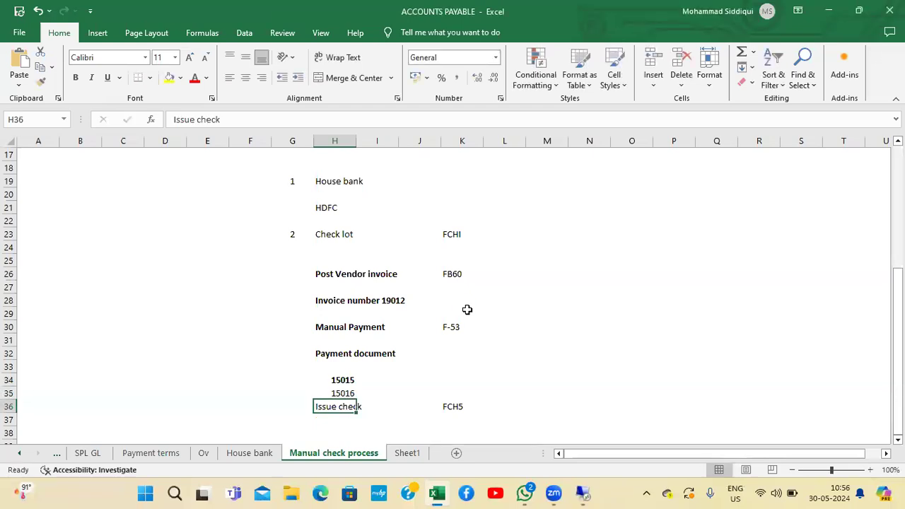
Enter check numbers 500000 and 500001 beside payment documents 15015 and 15016
key(Up)
key(Up)
key(Right)
key(Right)
text(500000)
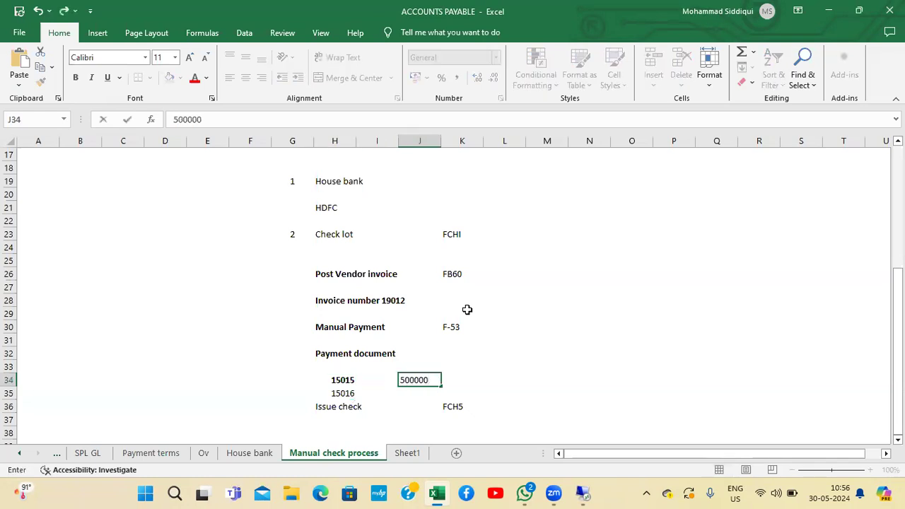
key(Return)
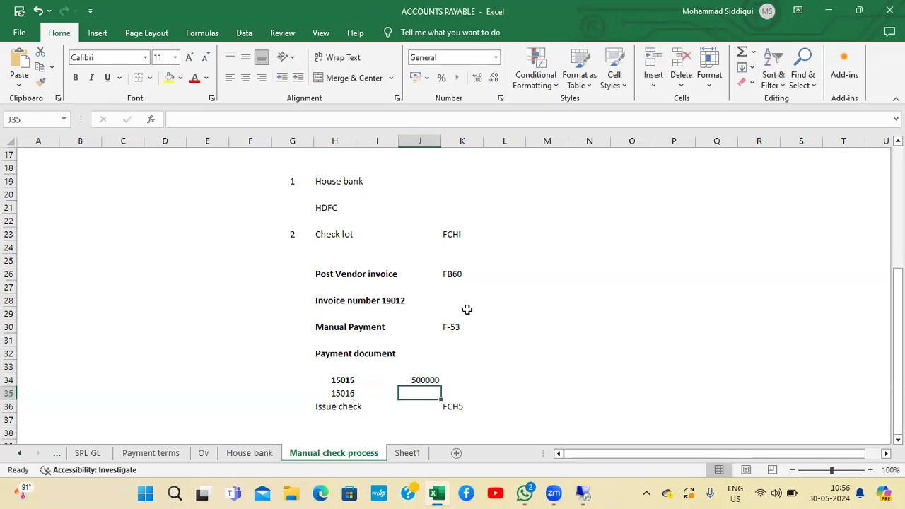
text(500)
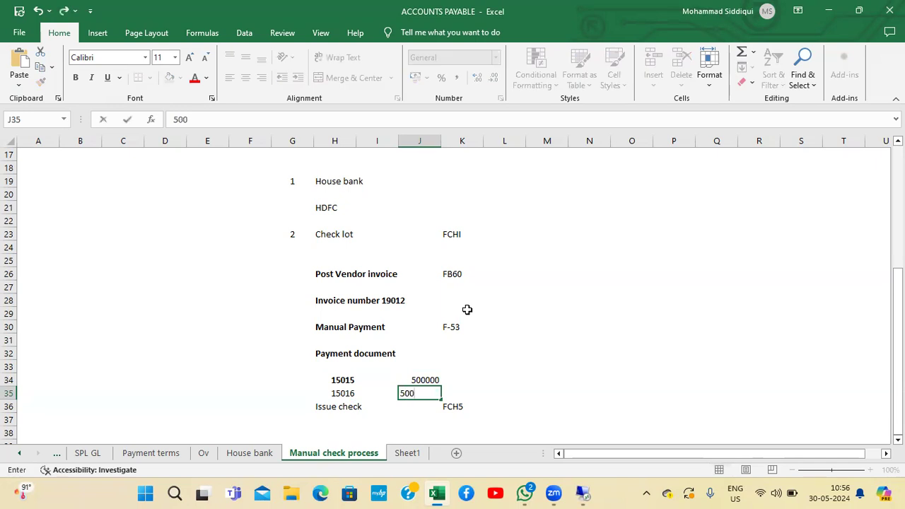
text(001)
key(Return)
Insert a blank row above the Issue check line
key(Up)
key(Down)
key(Left)
key(Left)
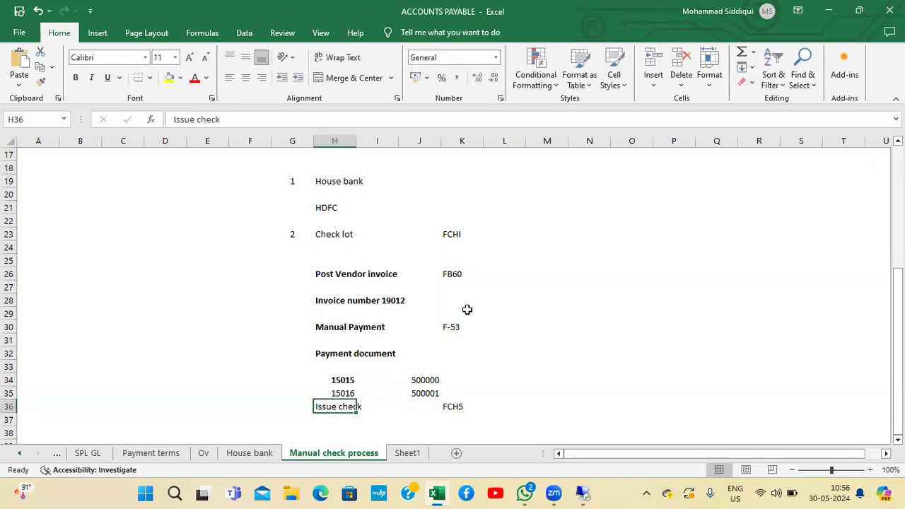
key(alt+h)
key(i)
key(r)
key(Down)
key(Down)
Return to SAP, leave the payment screen and start transaction FCH5
key(alt+Tab)
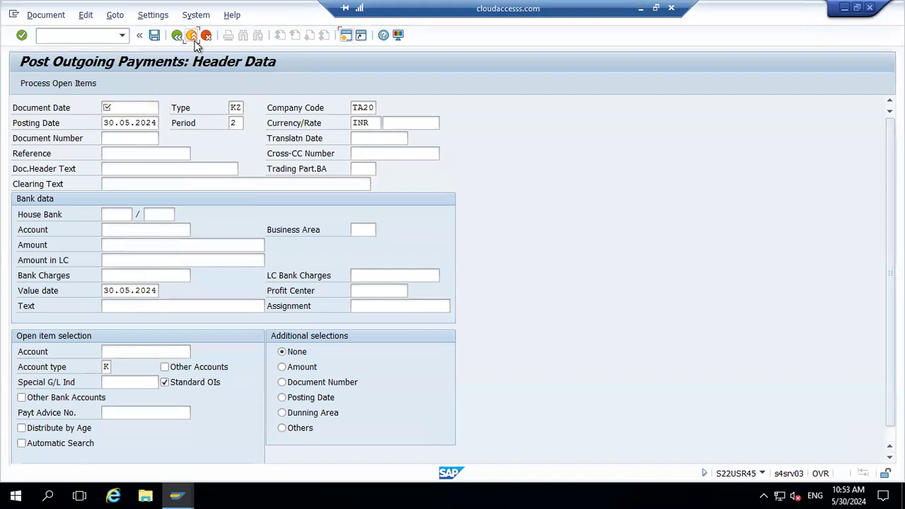
click(193, 35)
click(205, 276)
text(FCH5)
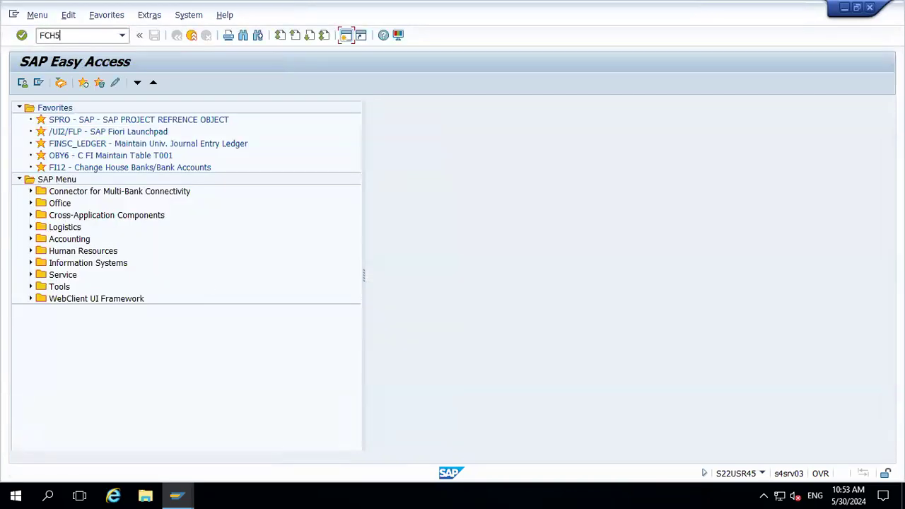
key(Return)
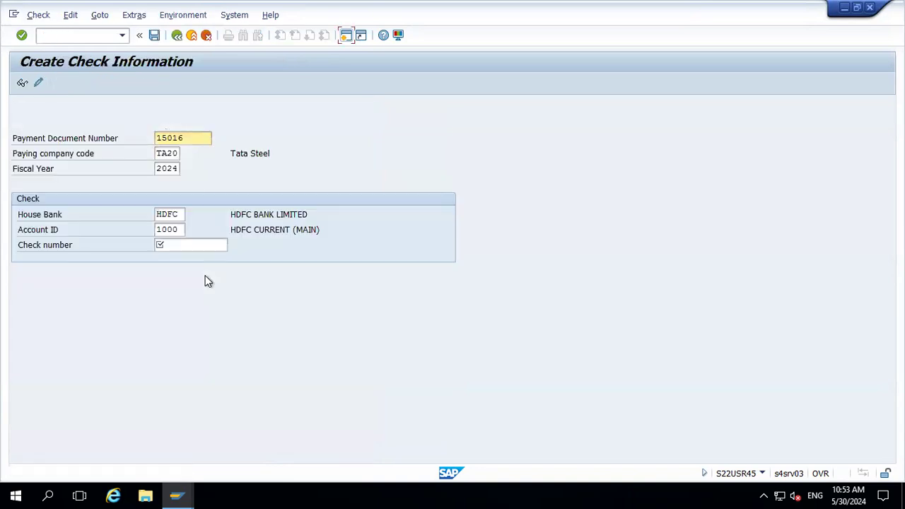
Try assigning check number 500000 to payment document 15016 and open the error's long text
click(180, 244)
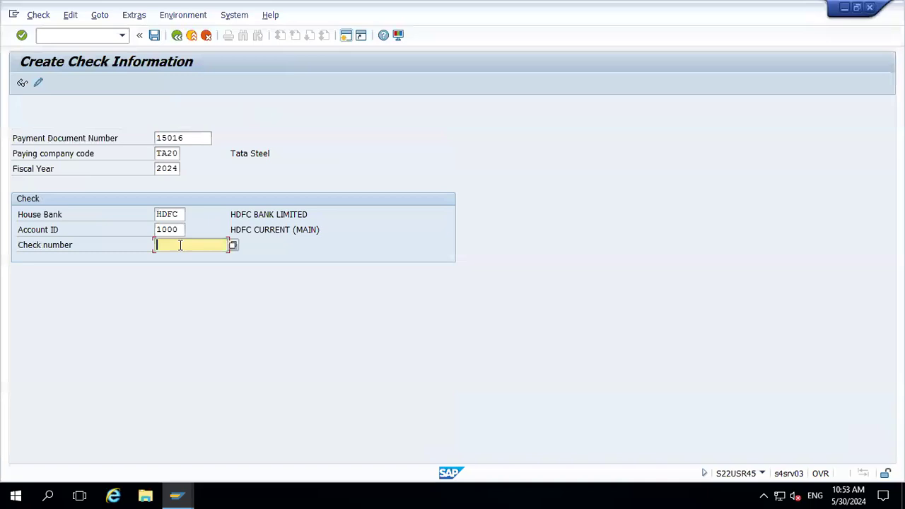
text(500)
key(Down)
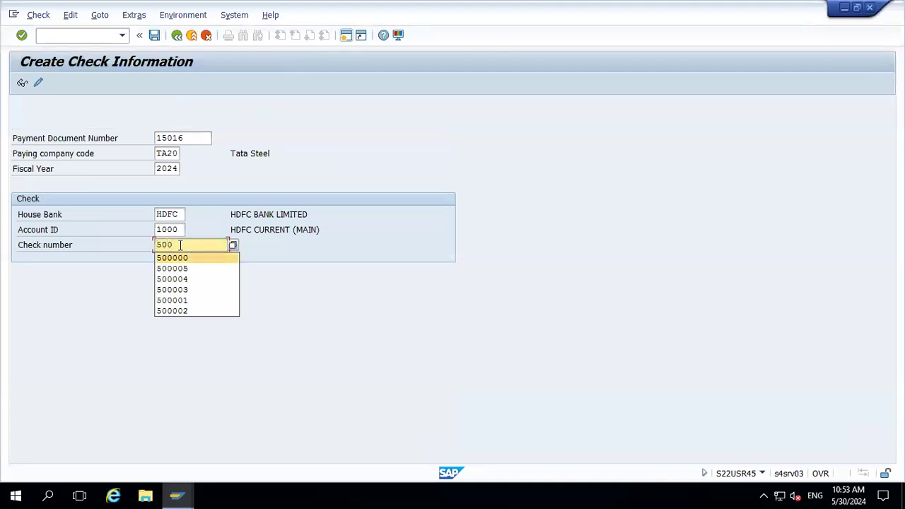
key(Return)
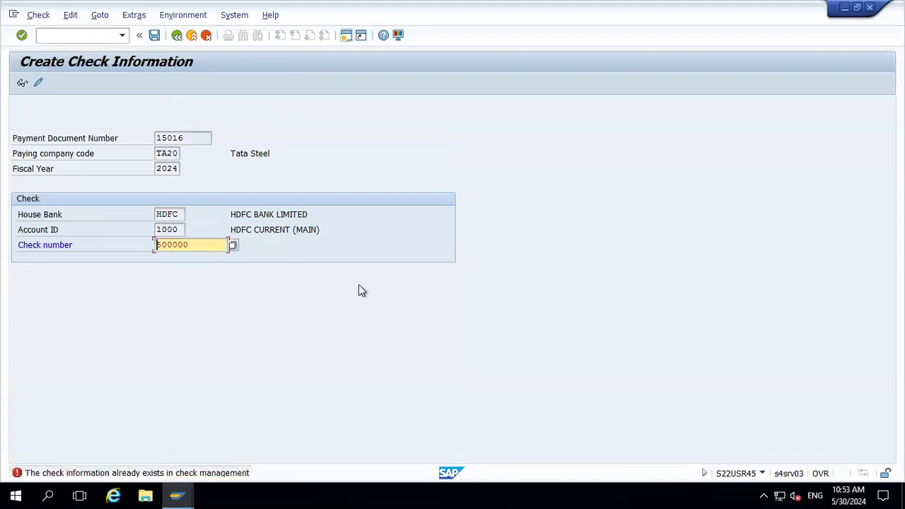
double_click(153, 473)
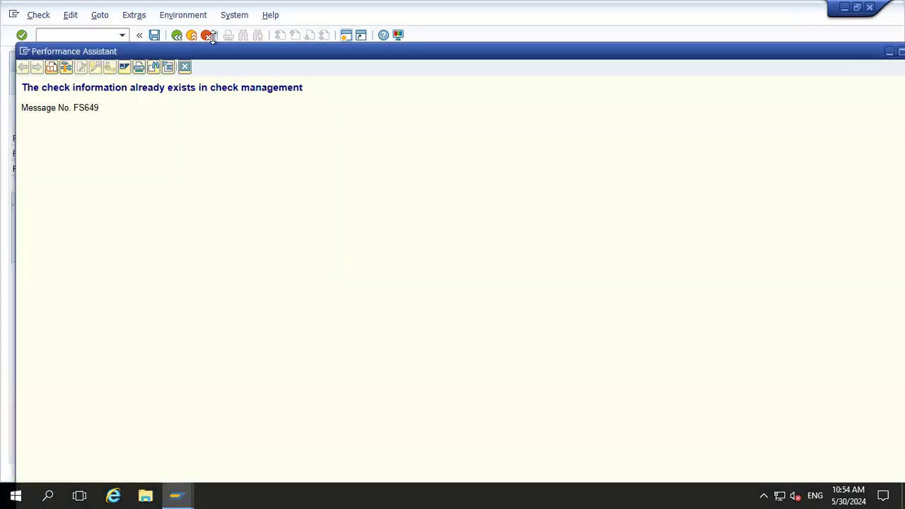
click(185, 66)
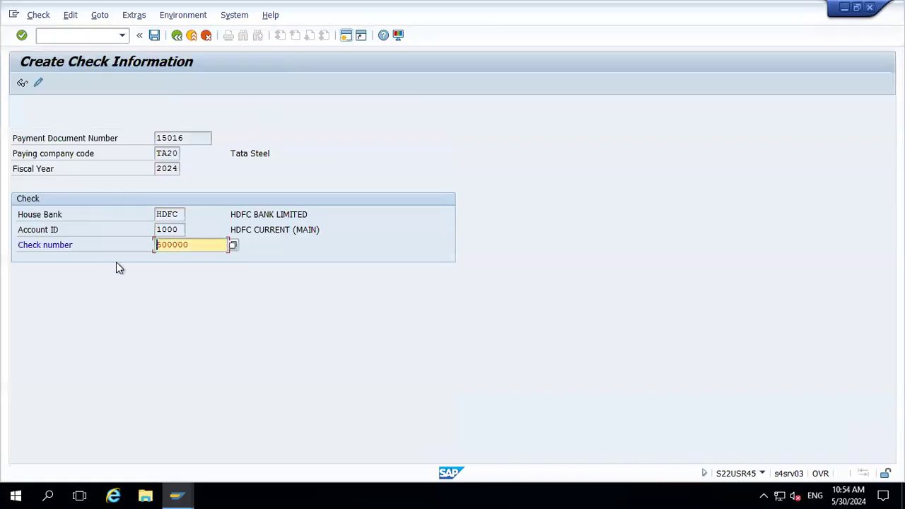
Try check number 500010 for the payment, then exit the check information without saving
click(192, 247)
key(BackSpace)
key(BackSpace)
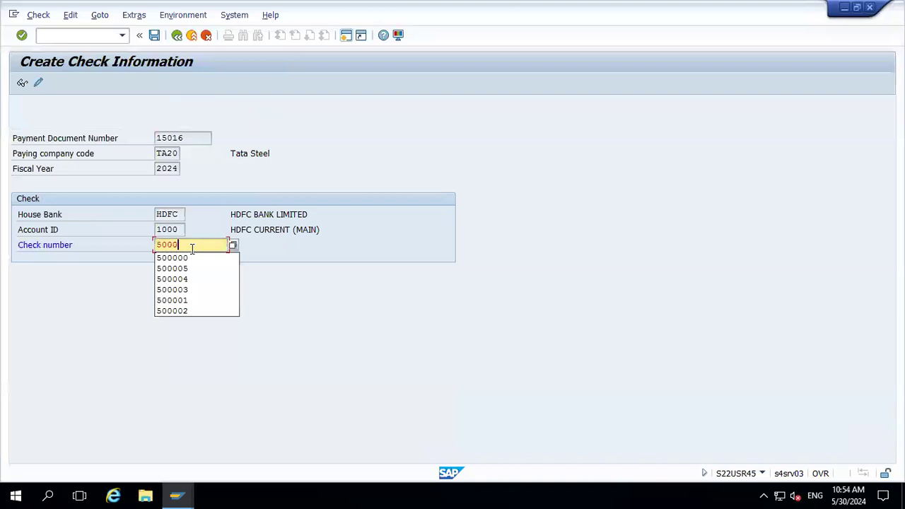
text(10)
key(Return)
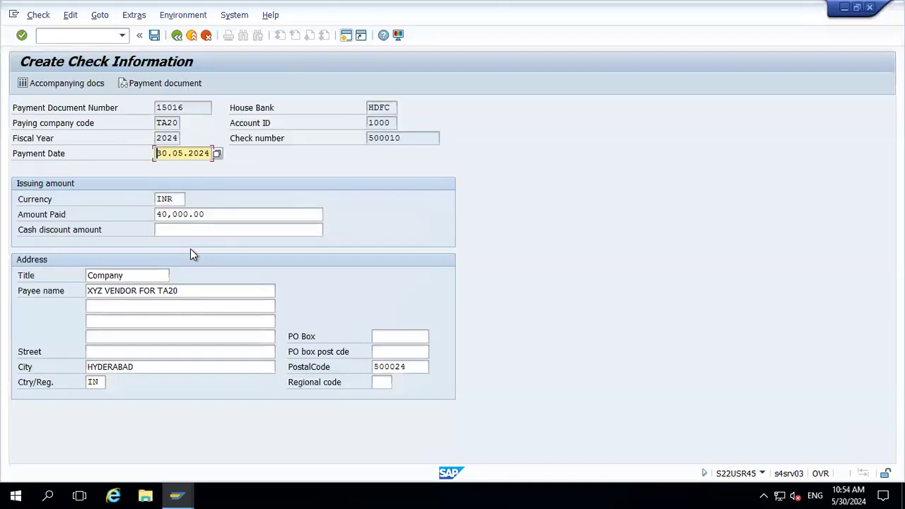
click(192, 36)
click(191, 35)
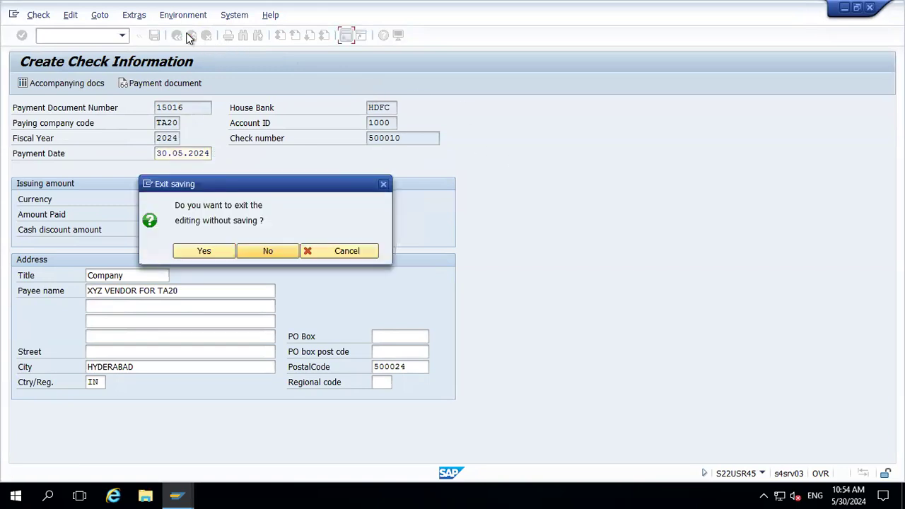
click(267, 256)
click(191, 36)
click(268, 256)
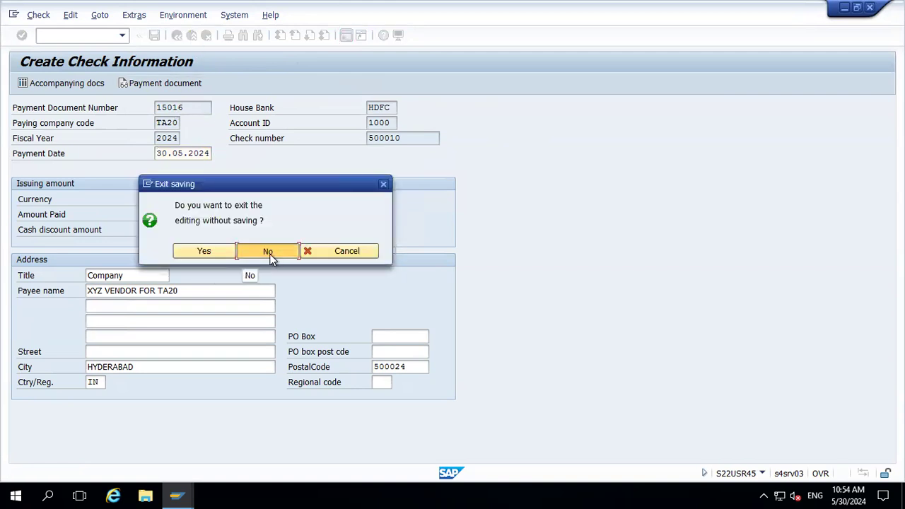
click(208, 39)
click(212, 251)
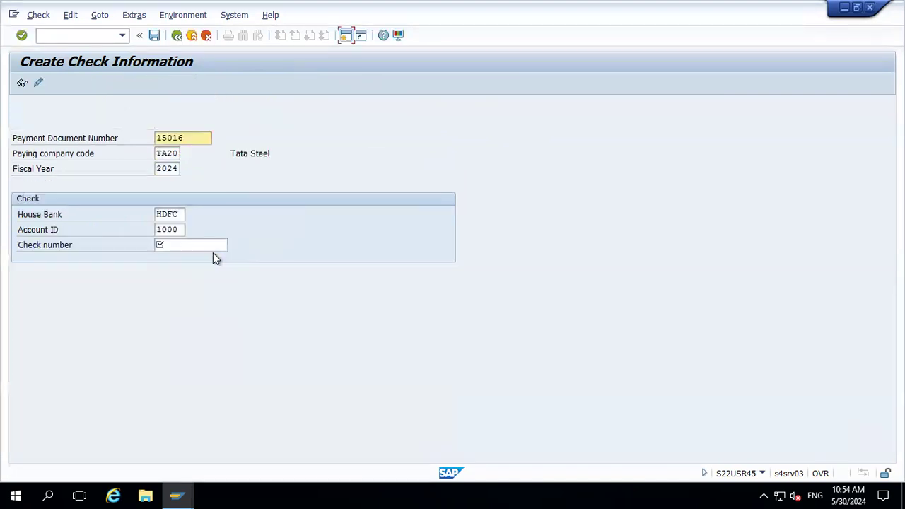
Assign check number 500001 to payment document 15016 with HDFC account 1000 and save
click(191, 245)
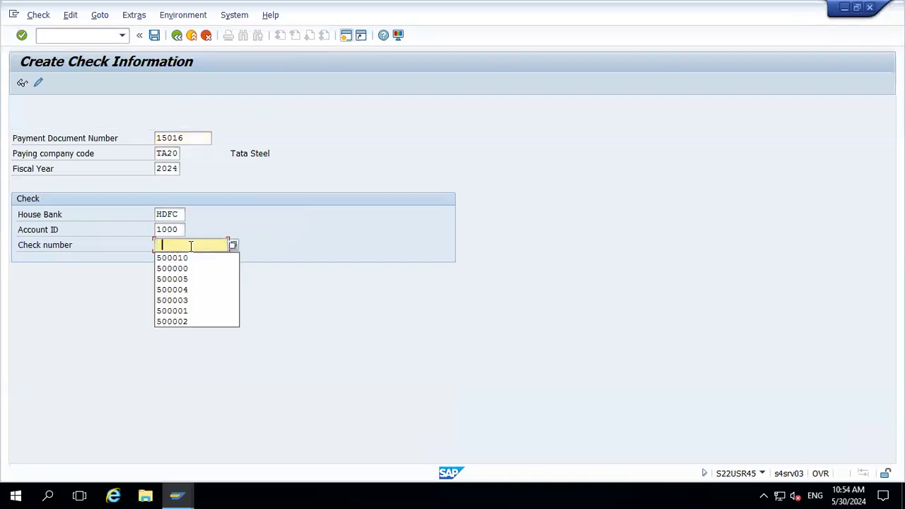
key(Down)
key(Down)
key(Return)
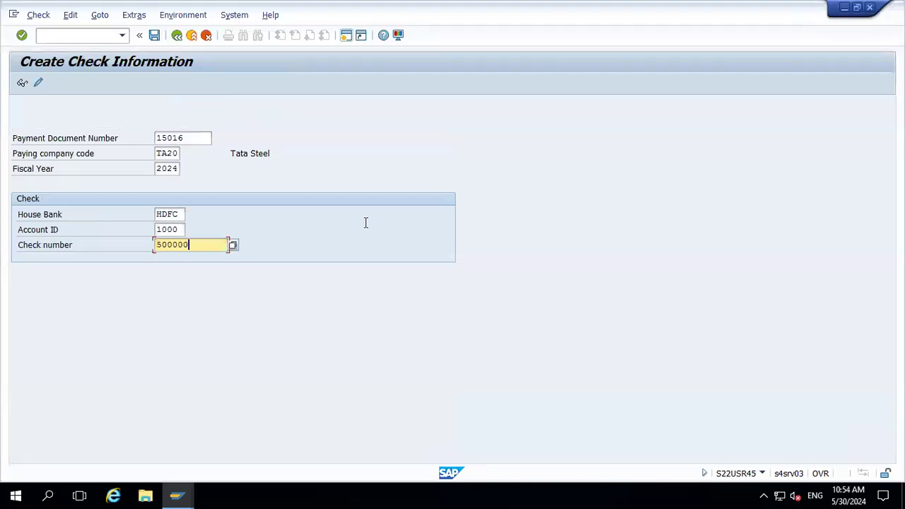
key(BackSpace)
key(BackSpace)
text(01)
key(Return)
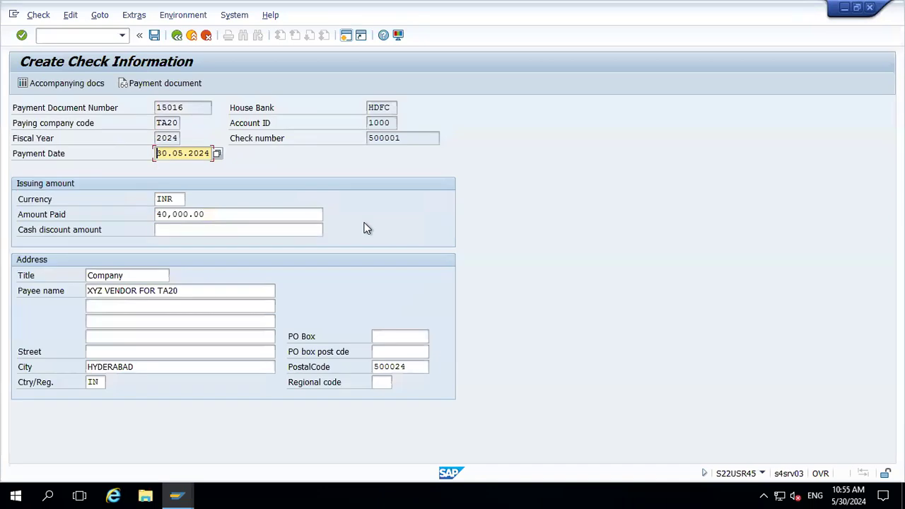
click(155, 37)
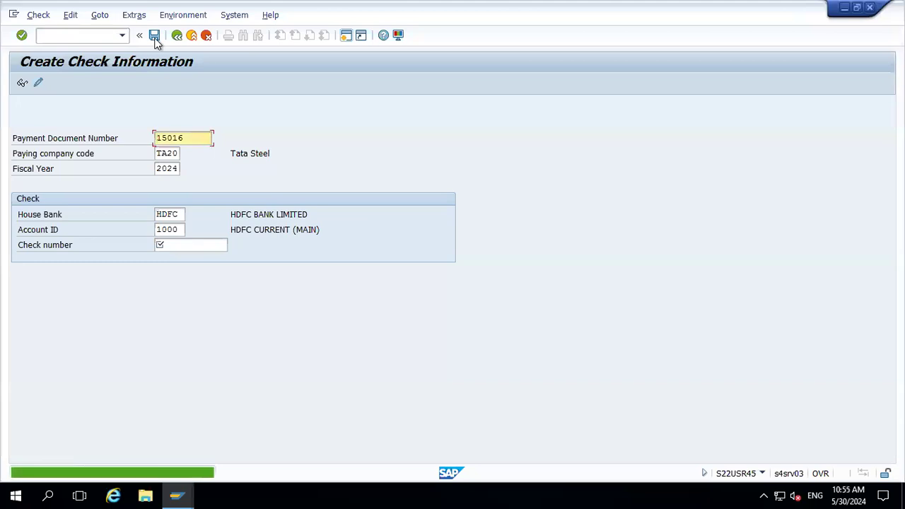
Display check 500001 and review its payment document and related vendor line items, then exit
click(23, 84)
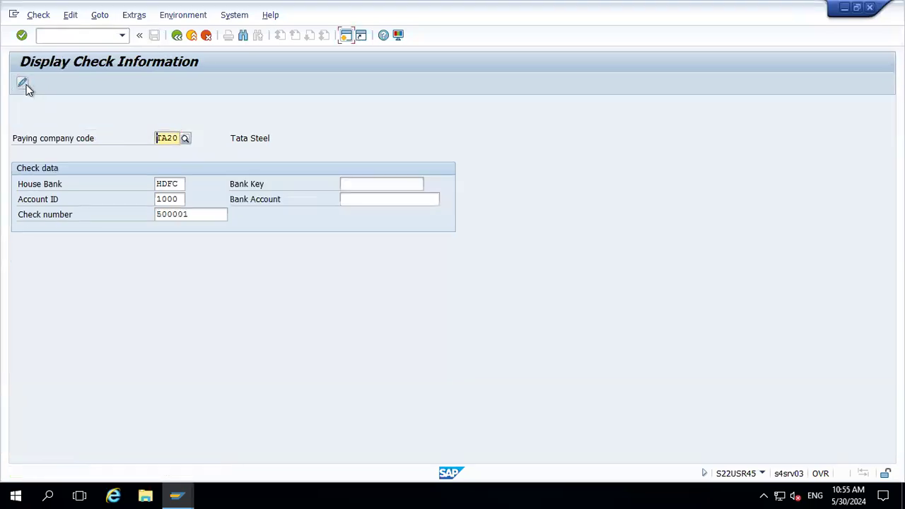
key(Return)
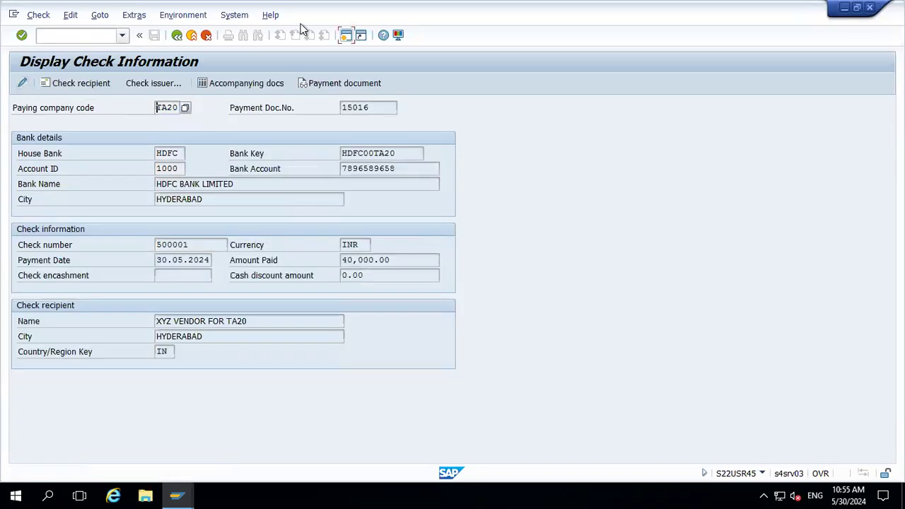
click(344, 84)
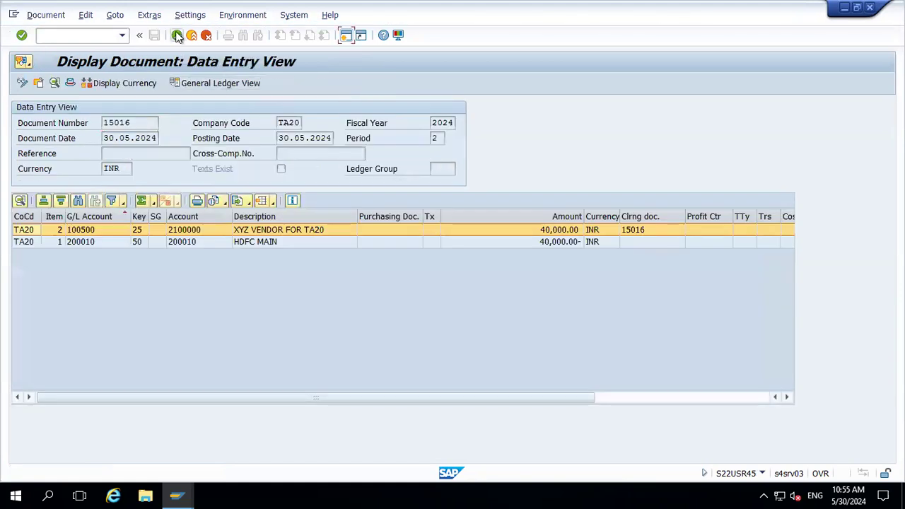
click(176, 35)
click(251, 86)
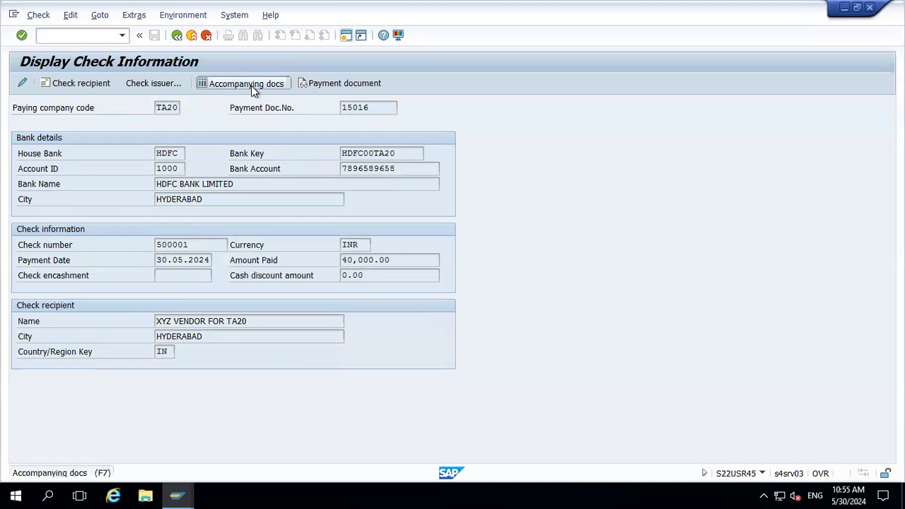
click(176, 36)
click(191, 36)
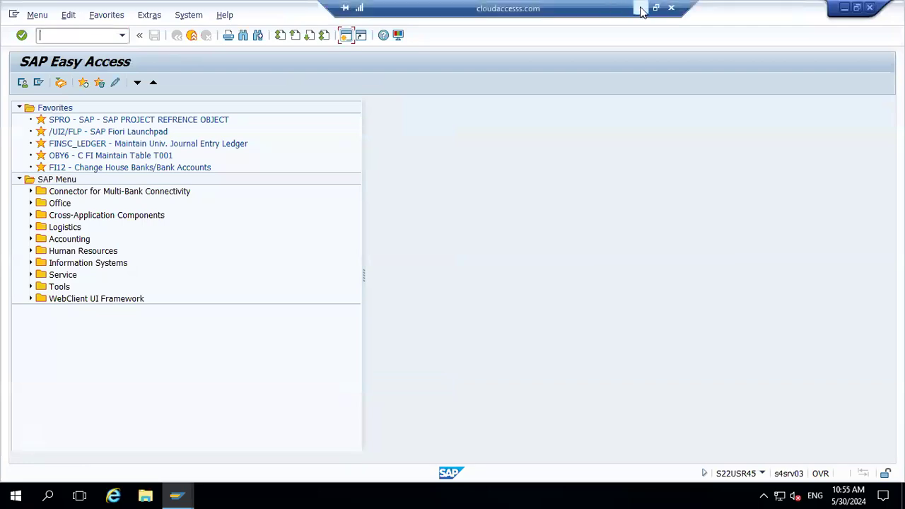
Add a Check register entry two rows below Issue check in the spreadsheet
click(641, 11)
scroll(431, 267, down, 1)
key(Up)
key(Up)
text(Check reg)
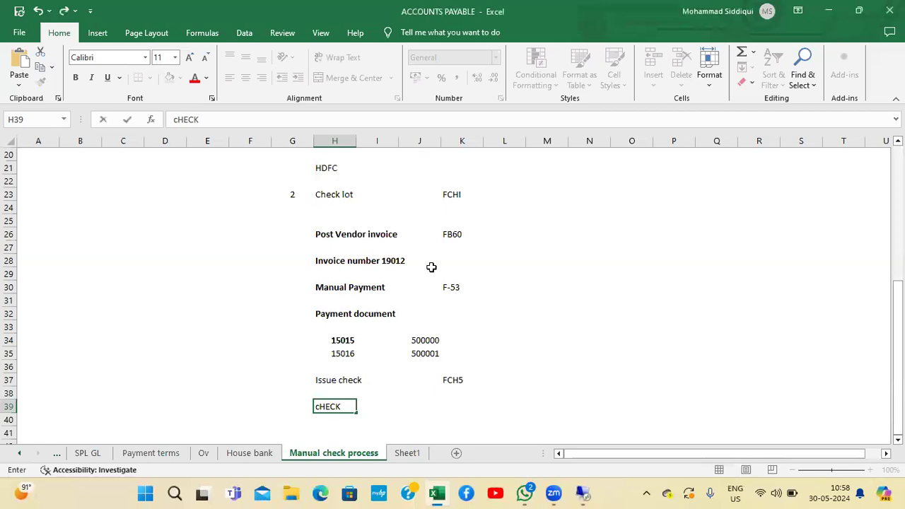
text(ister)
key(Return)
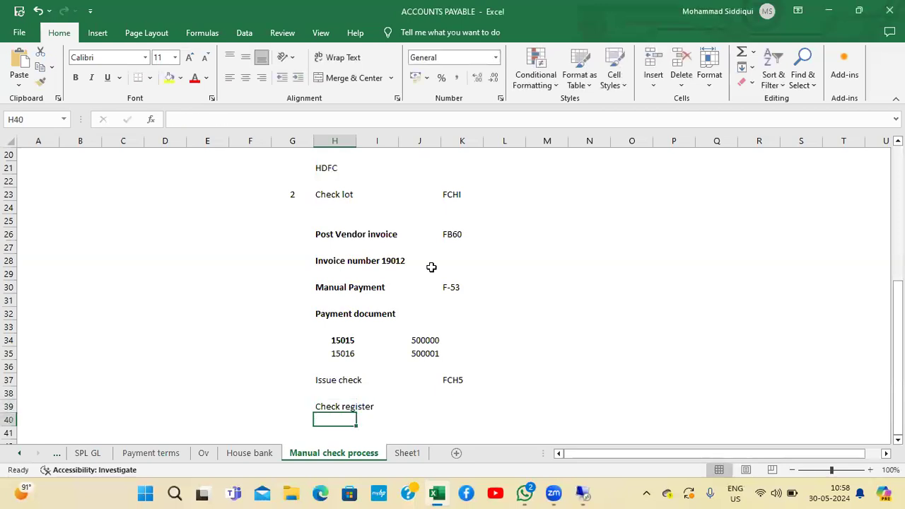
key(Up)
key(Right)
key(Right)
key(Right)
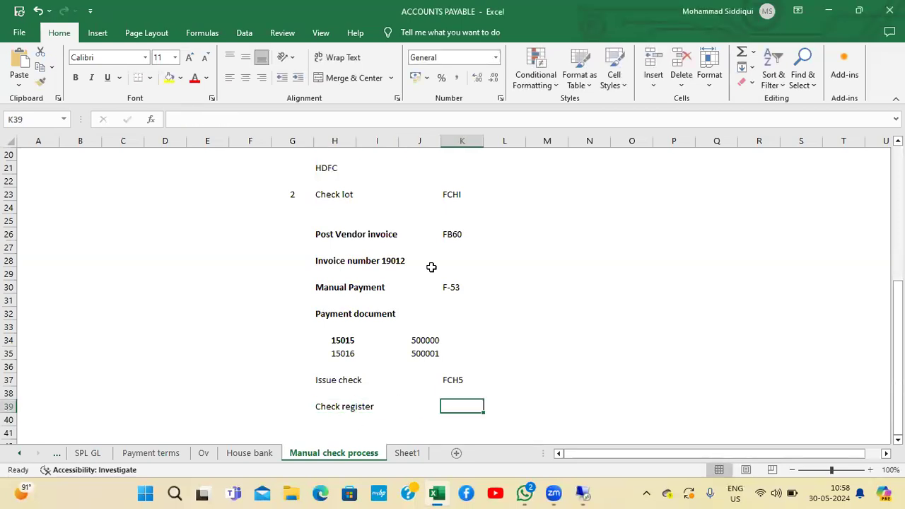
Enter FCHN as the transaction code for the Check register entry in the spreadsheet
text(FCHN)
key(Return)
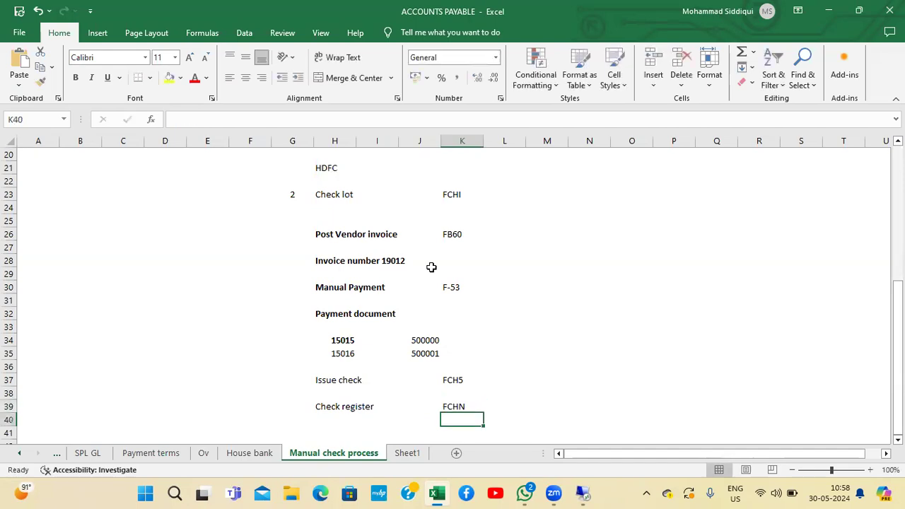
key(Up)
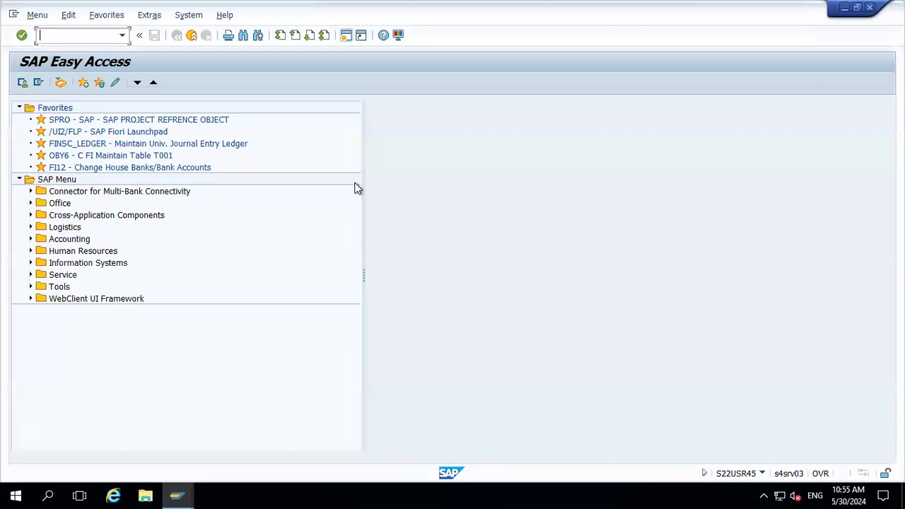
Run the FCHN check register for company code TA20, house bank HDFC and account ID 1000, and select check 500001
text(FCHN)
key(Return)
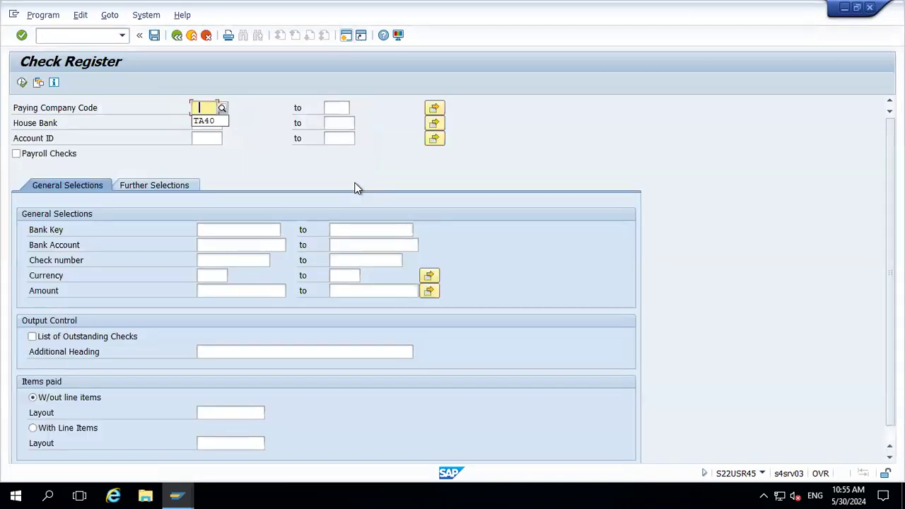
text(TA20)
key(Tab)
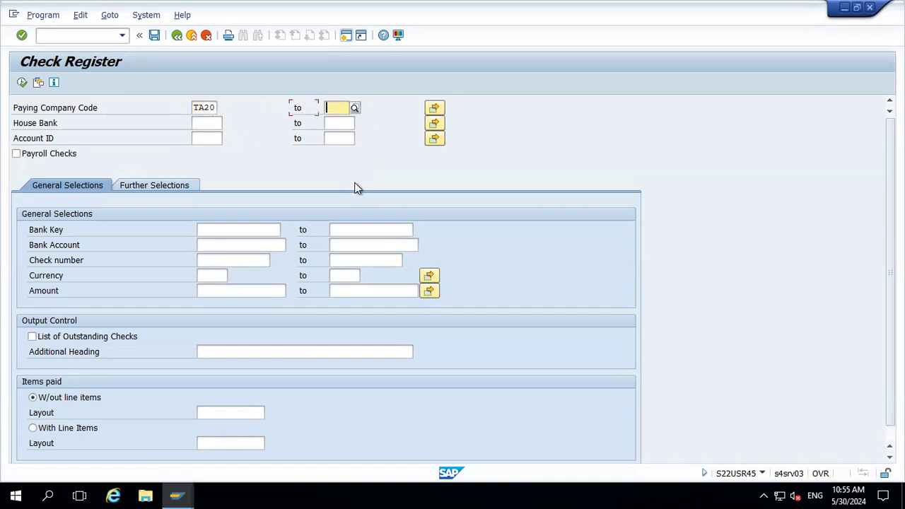
key(Tab)
key(Tab)
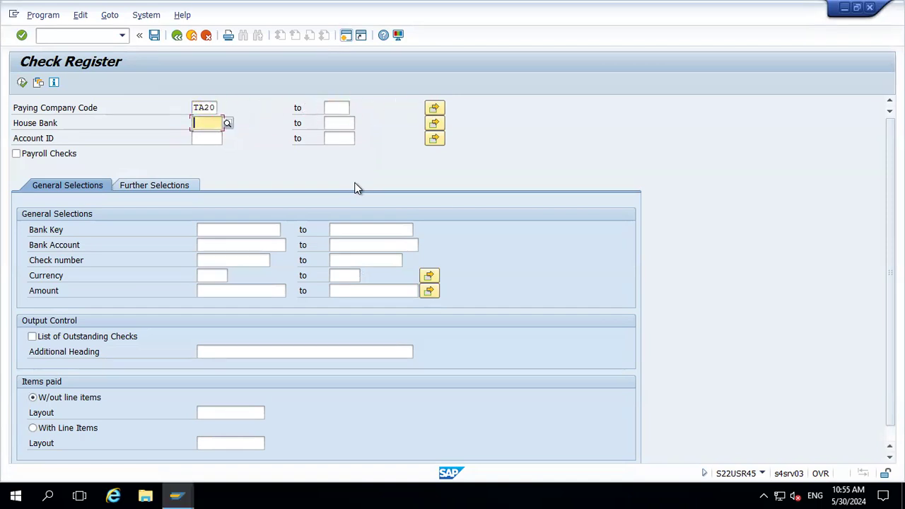
text(HDFC)
key(Tab)
key(Tab)
key(Tab)
text(1000)
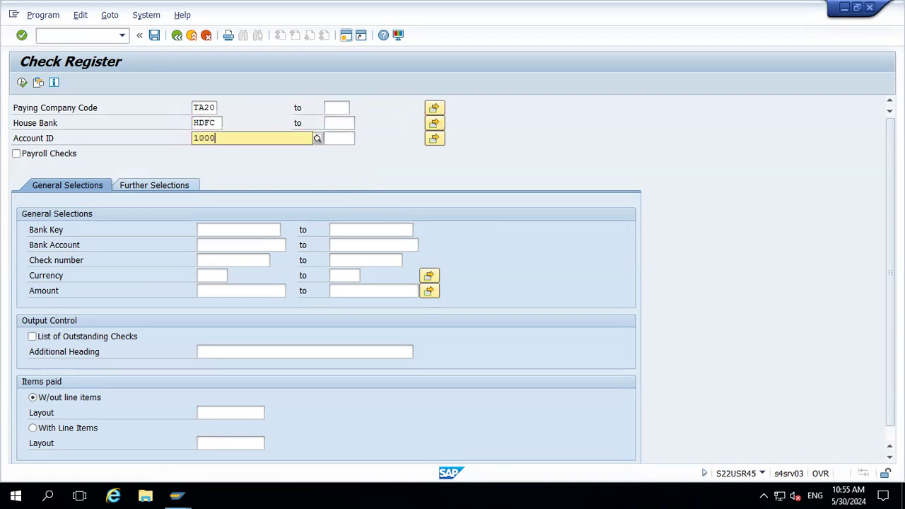
key(Return)
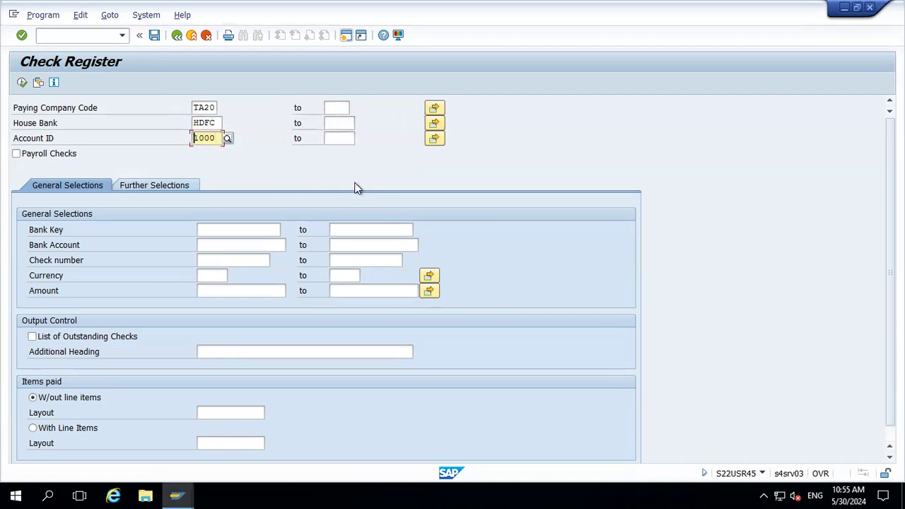
click(22, 83)
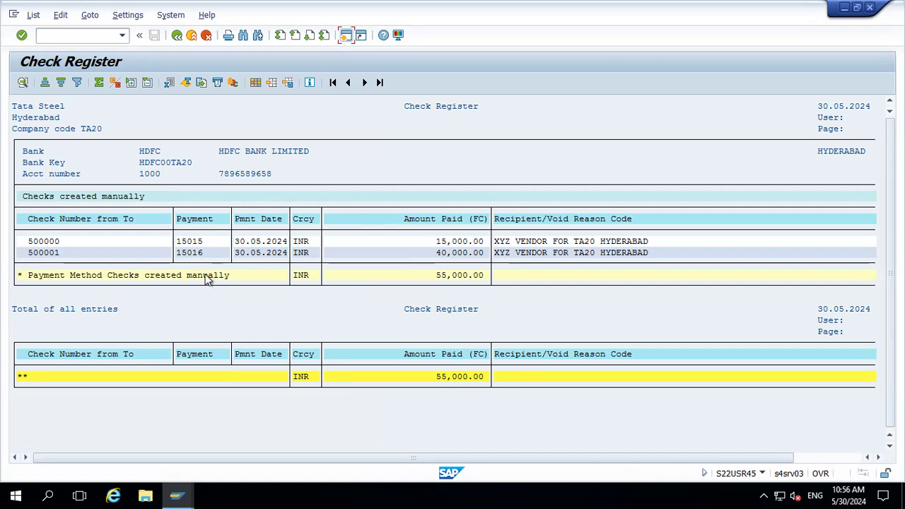
click(56, 254)
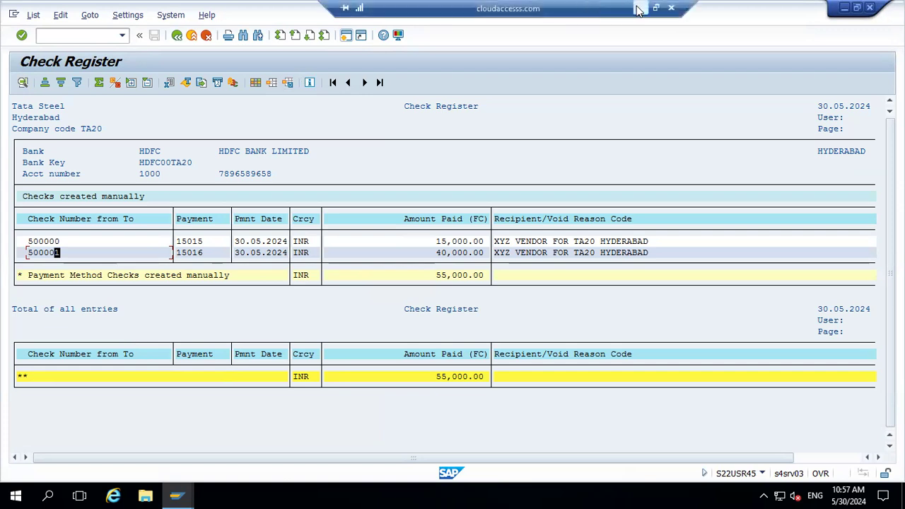
Add a 'Reissue for new check' heading two rows below the Check register entry in the spreadsheet
click(640, 8)
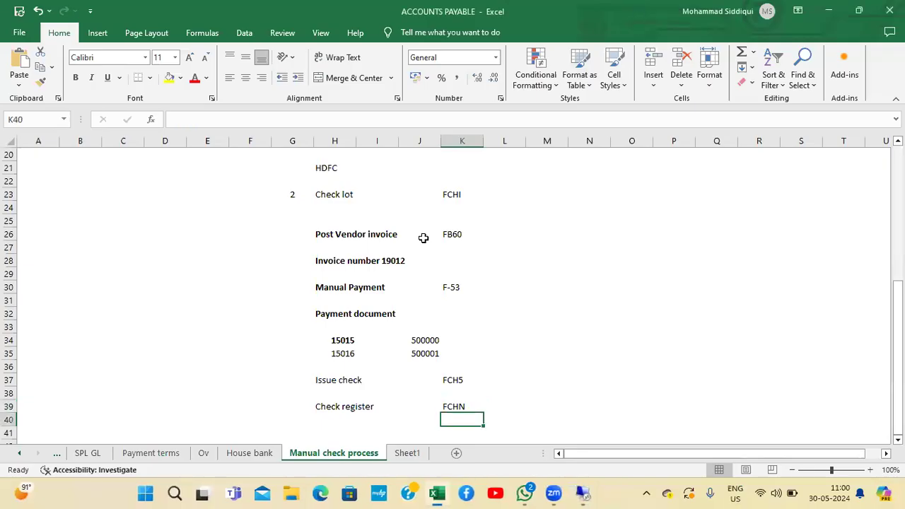
key(Down)
key(Down)
key(Down)
key(Down)
key(Down)
key(Down)
key(Down)
key(Down)
key(Up)
key(Up)
key(Up)
key(Up)
key(Up)
key(Up)
key(Up)
key(Left)
key(Left)
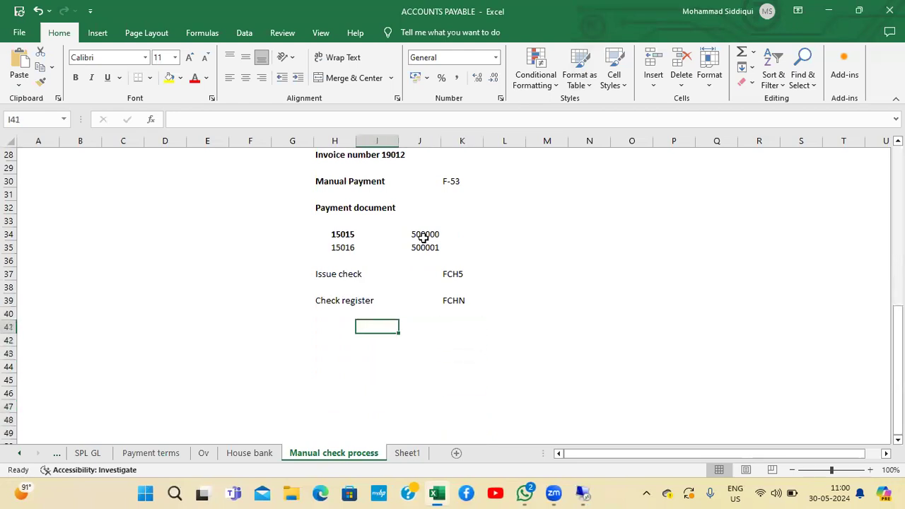
key(Left)
key(Down)
text(R)
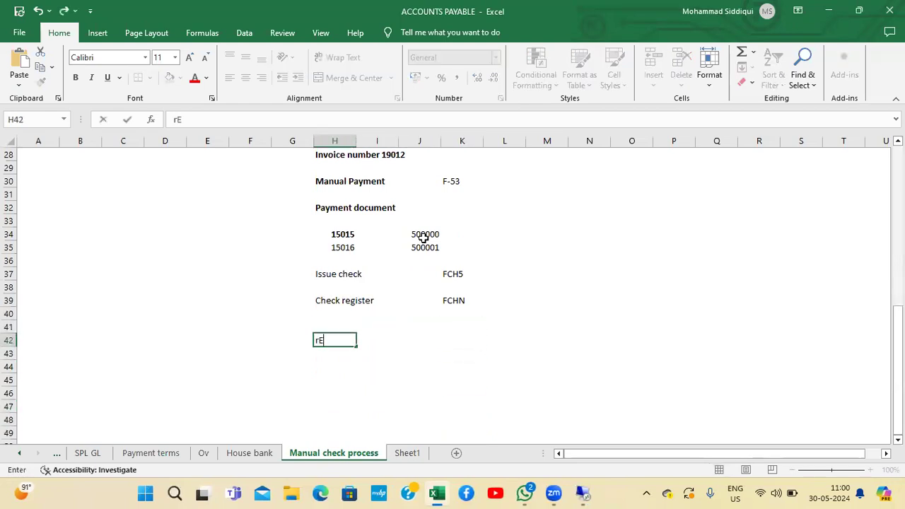
key(BackSpace)
text(Reissue for new check)
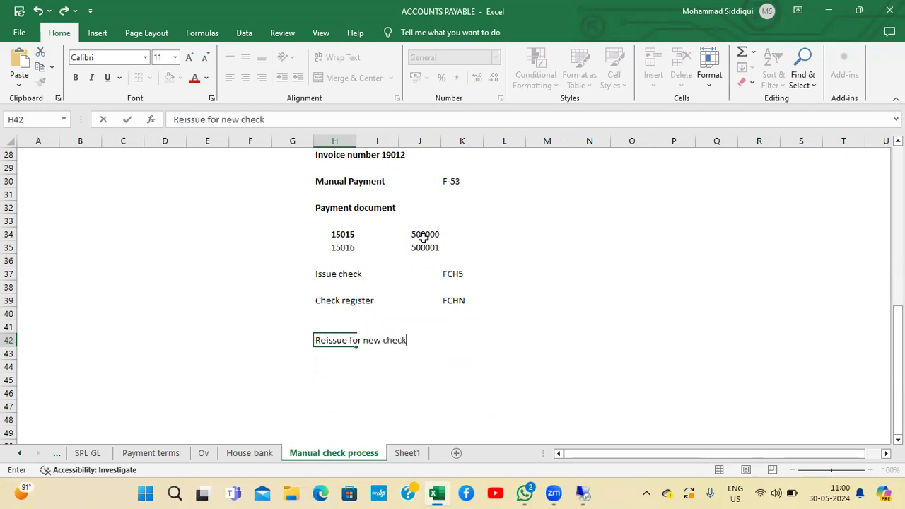
key(Return)
key(Return)
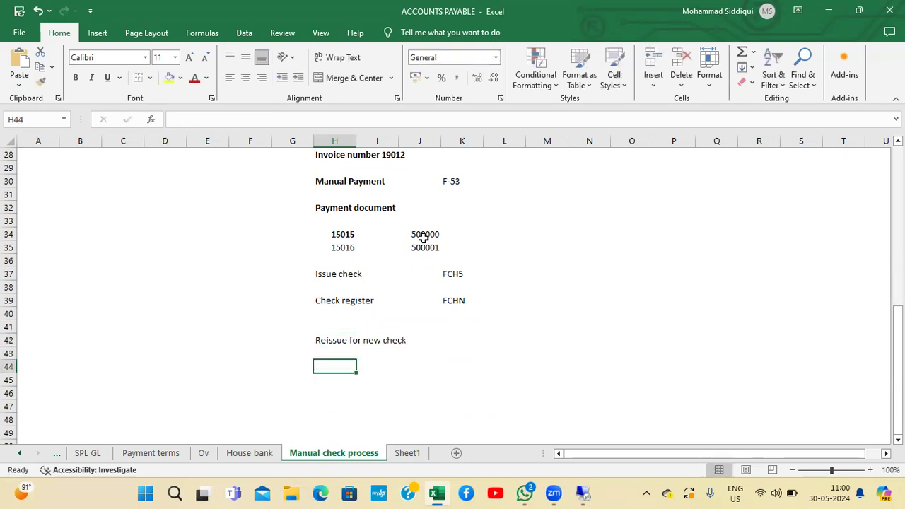
Add step 1 'Void the check' with transaction code FCH9 two rows below the reissue heading
key(Left)
text(1)
key(Tab)
text(Void the)
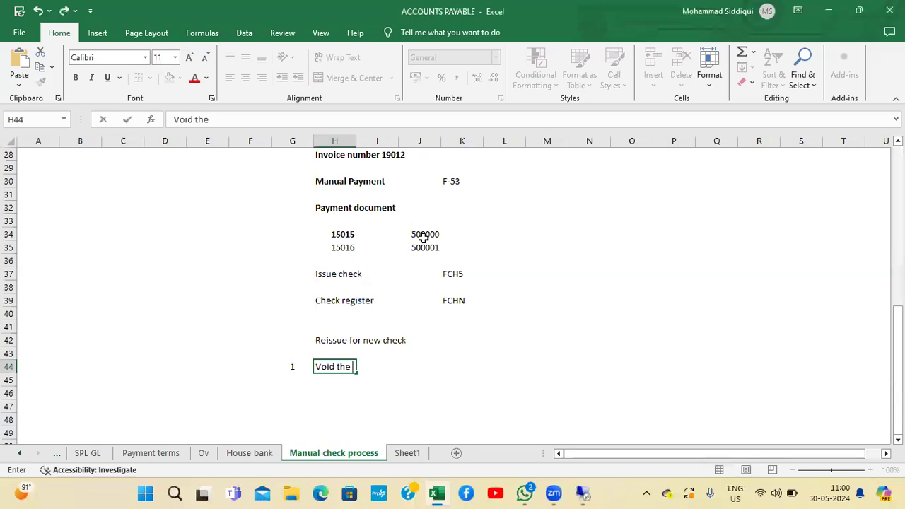
text( check)
key(Return)
key(Up)
key(Right)
key(Right)
key(Right)
key(Right)
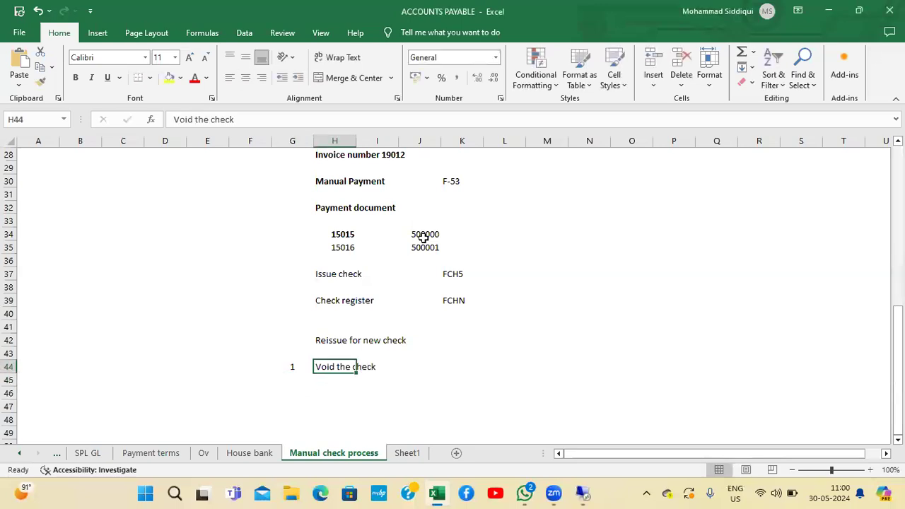
text(FCH)
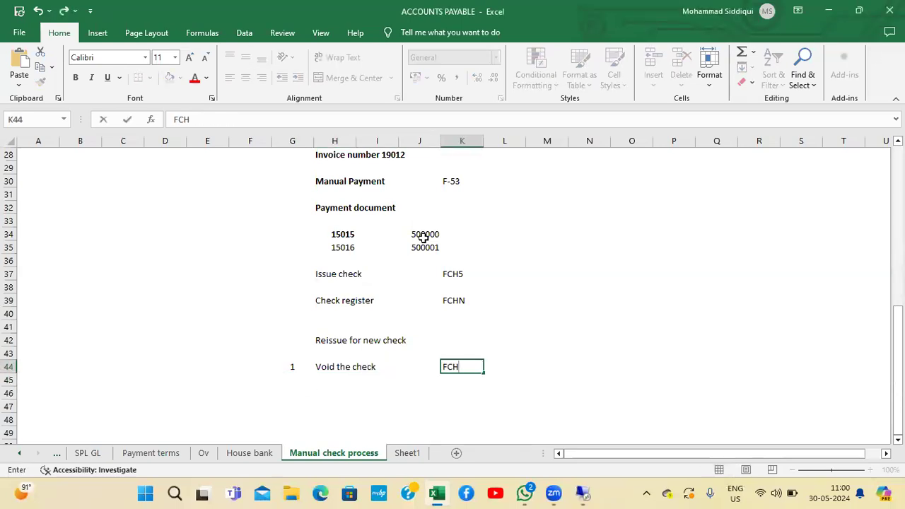
text(9)
key(Return)
Void check 500001 for TA20, HDFC account 1000 via FCH9 with void reason code 07 Stolen, and open the message details
key(Left)
key(Left)
key(Left)
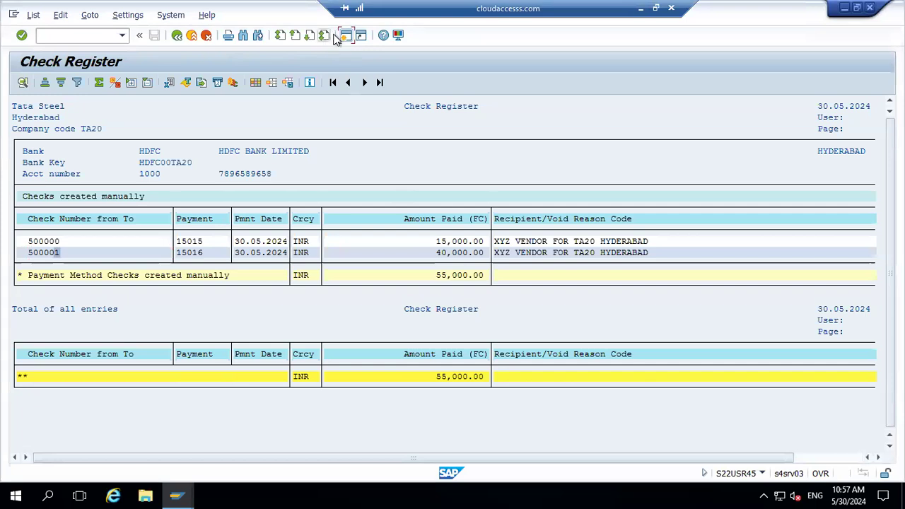
click(346, 36)
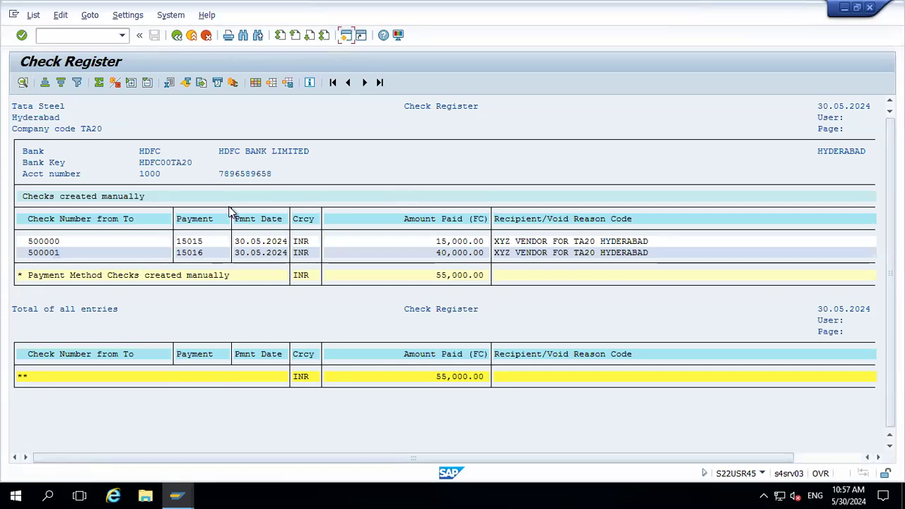
text(FCH9)
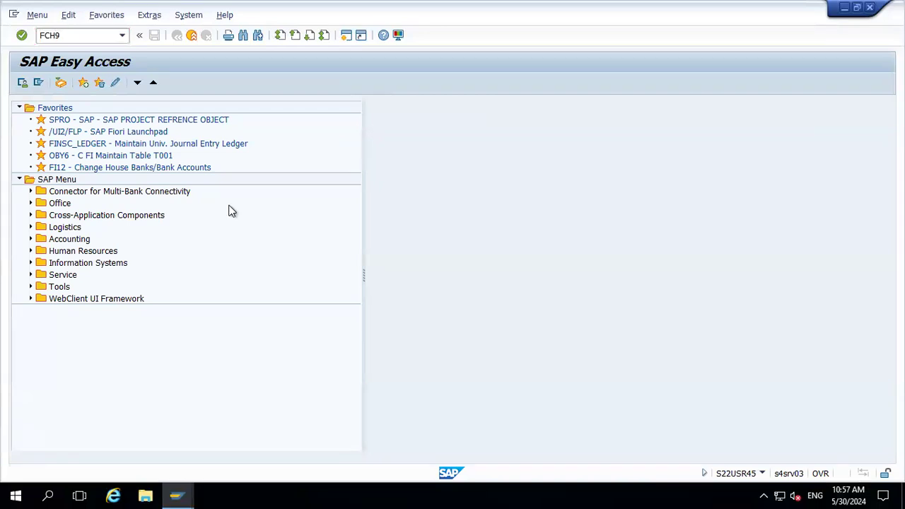
key(Return)
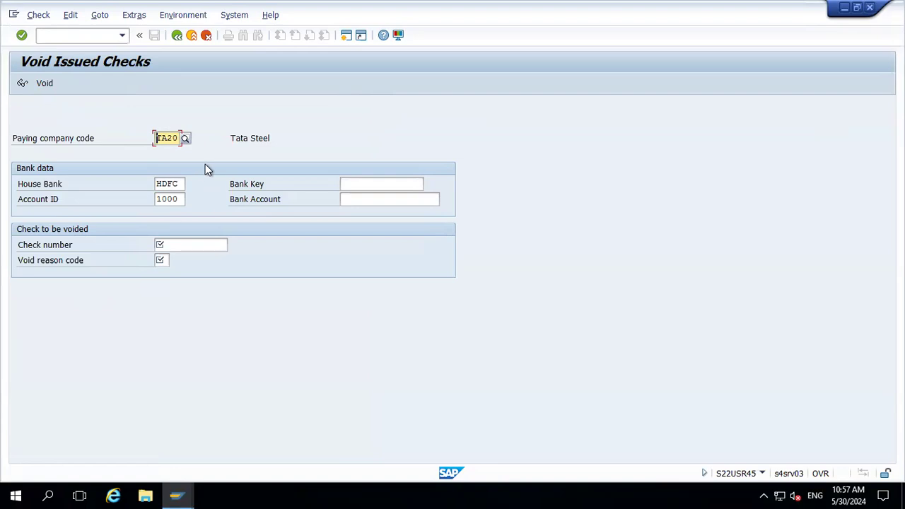
click(168, 243)
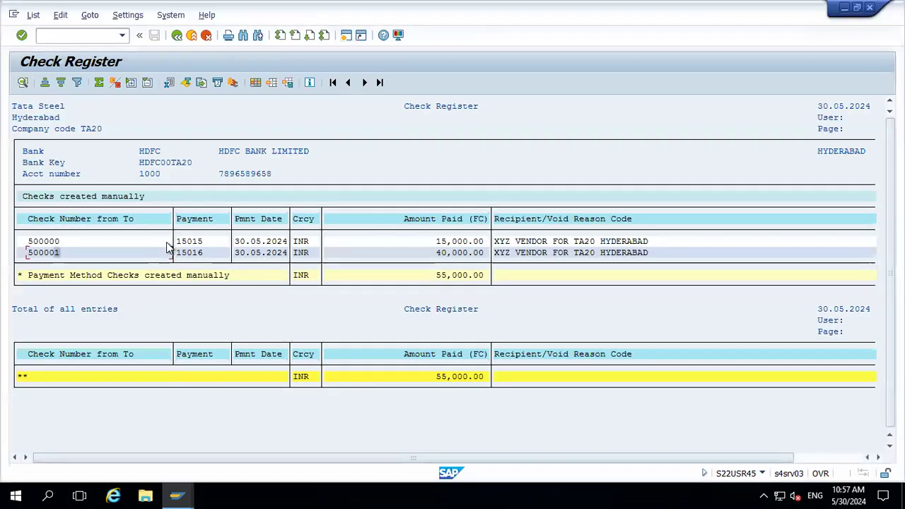
click(41, 255)
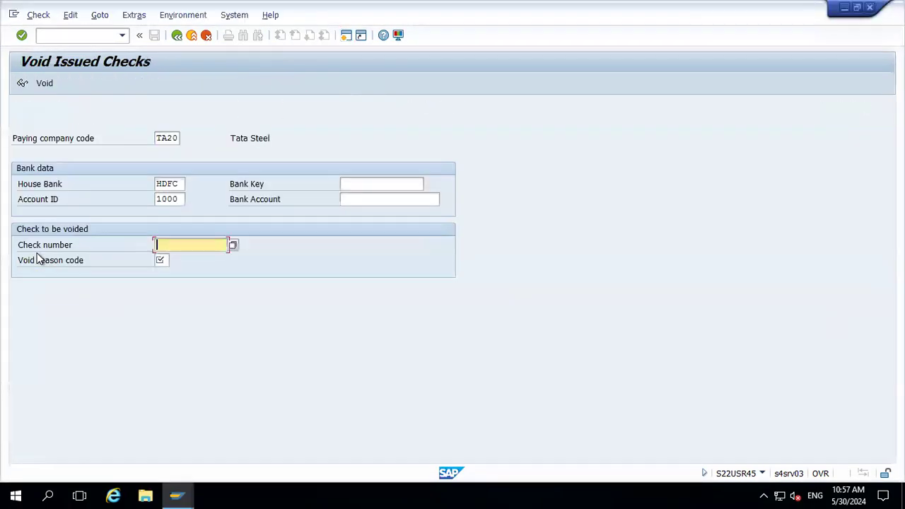
text(500)
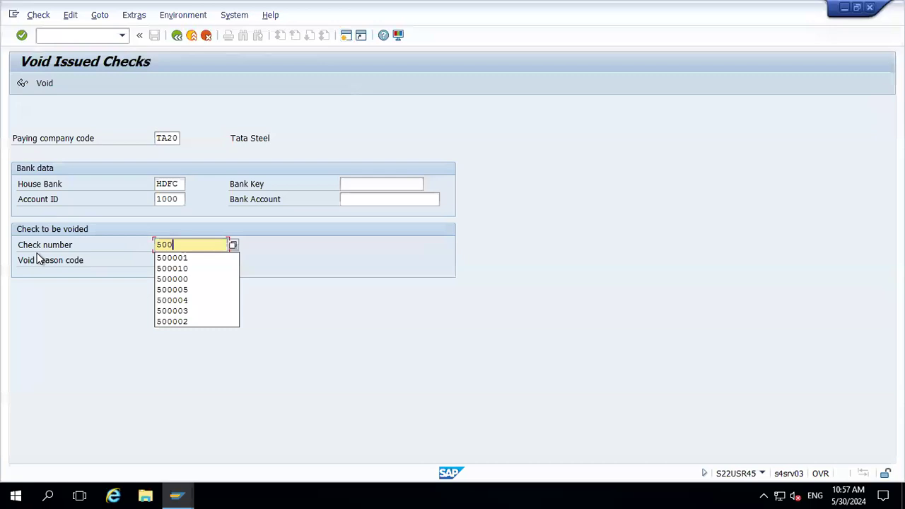
key(Down)
key(Tab)
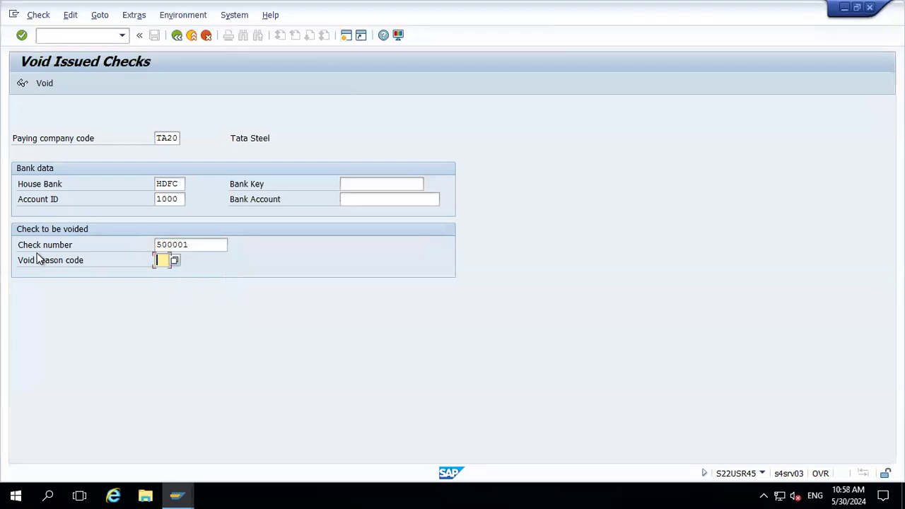
click(174, 261)
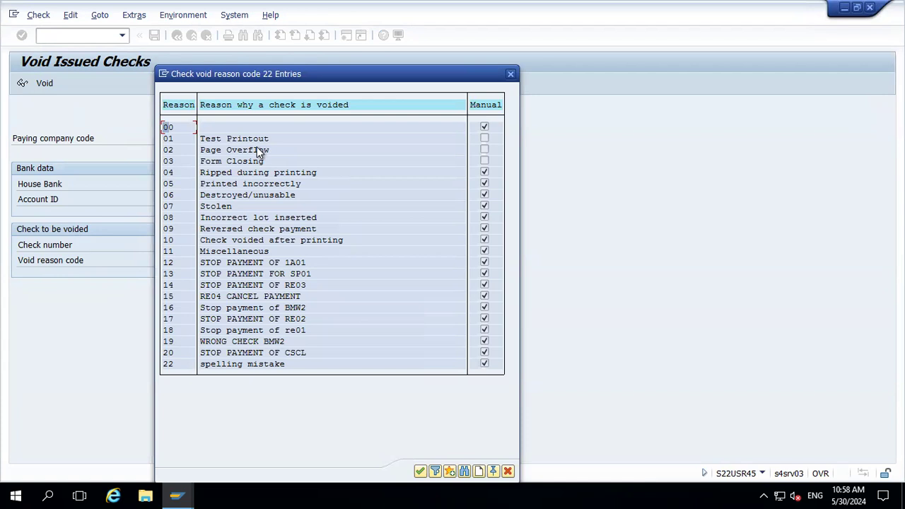
double_click(222, 208)
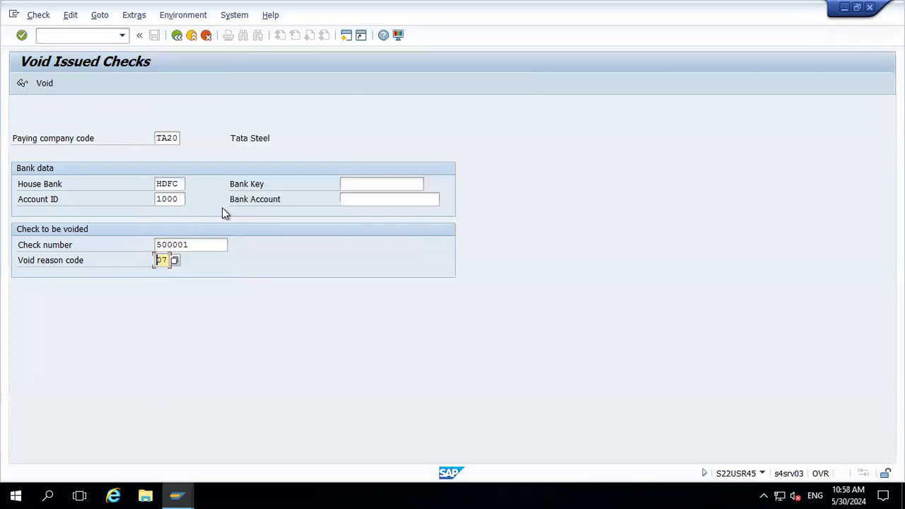
key(Return)
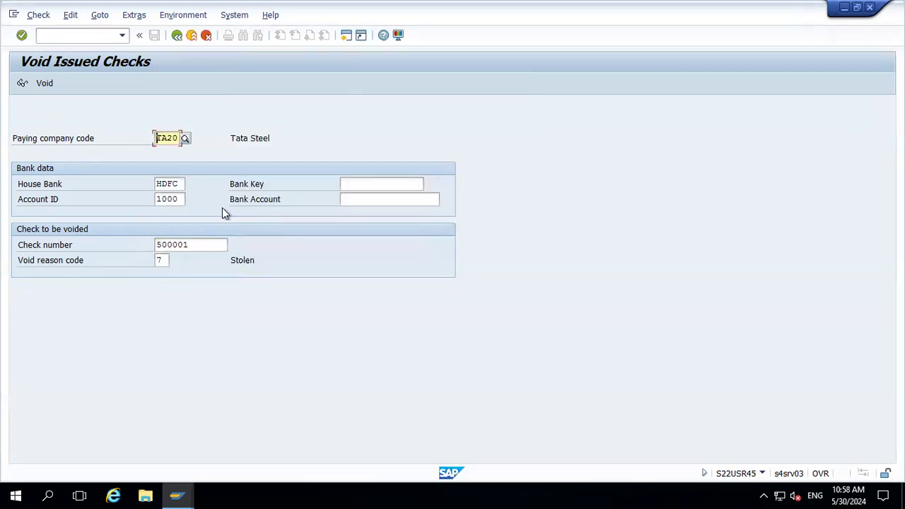
click(44, 83)
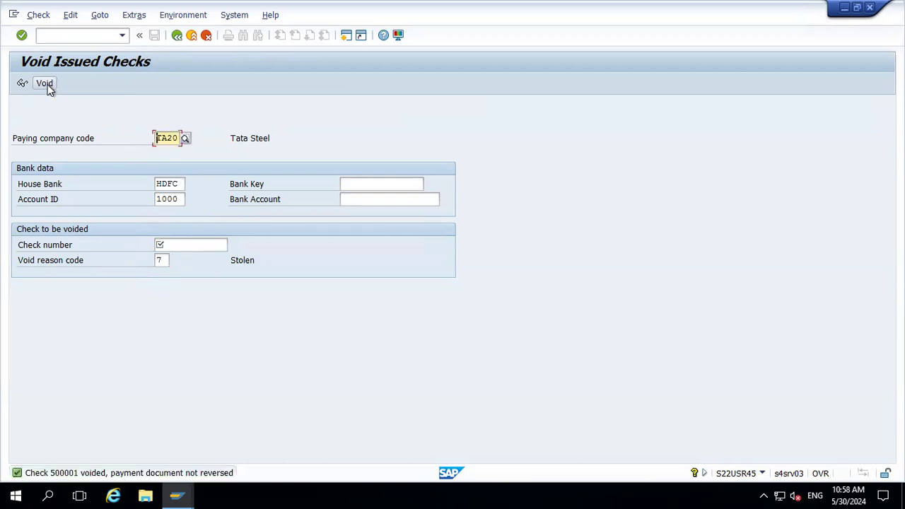
double_click(82, 476)
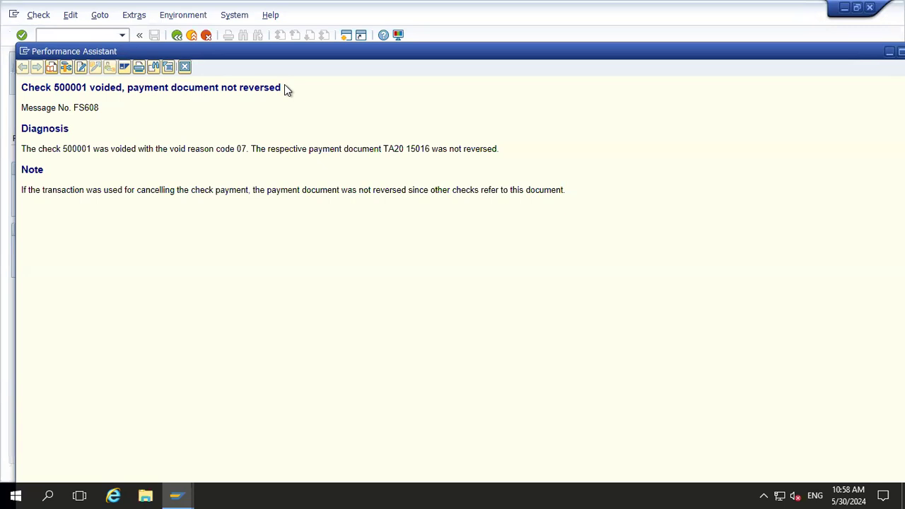
click(184, 67)
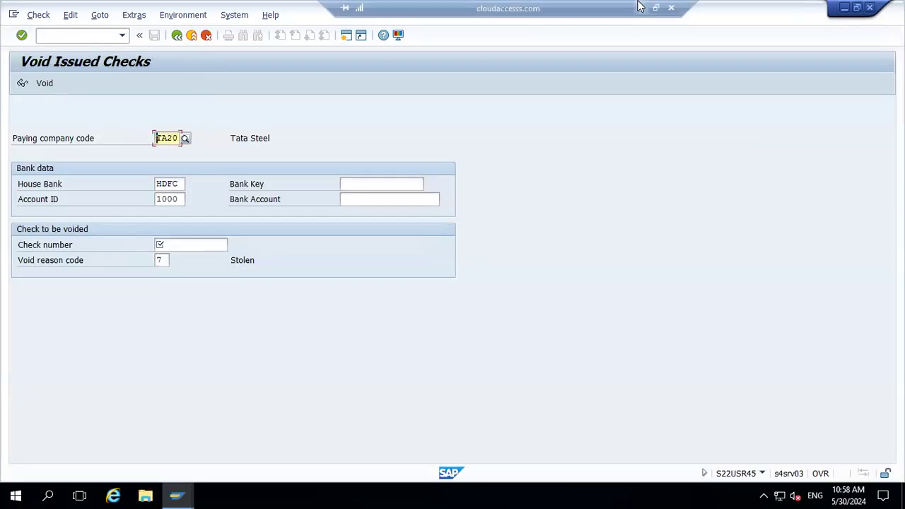
Note 'Only we cancel the check' and 'Payment document is not reversed' below the void step in the spreadsheet
click(640, 9)
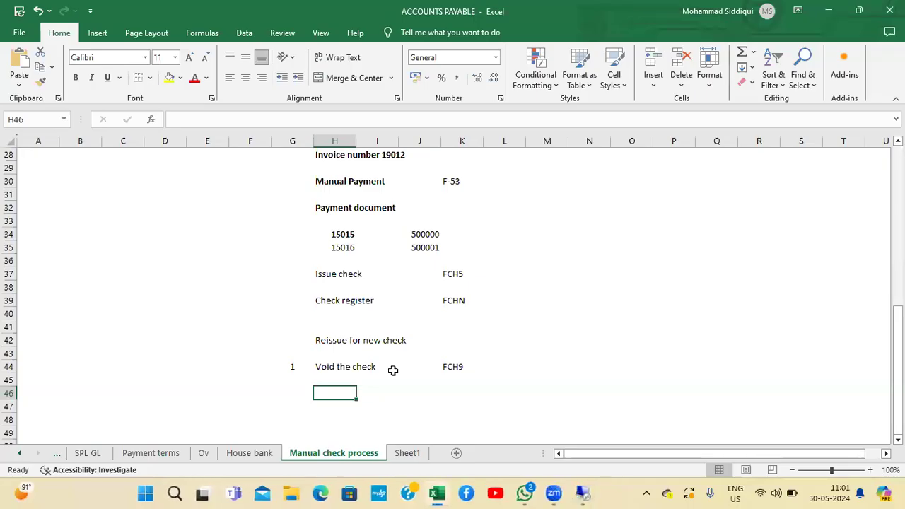
text(Only )
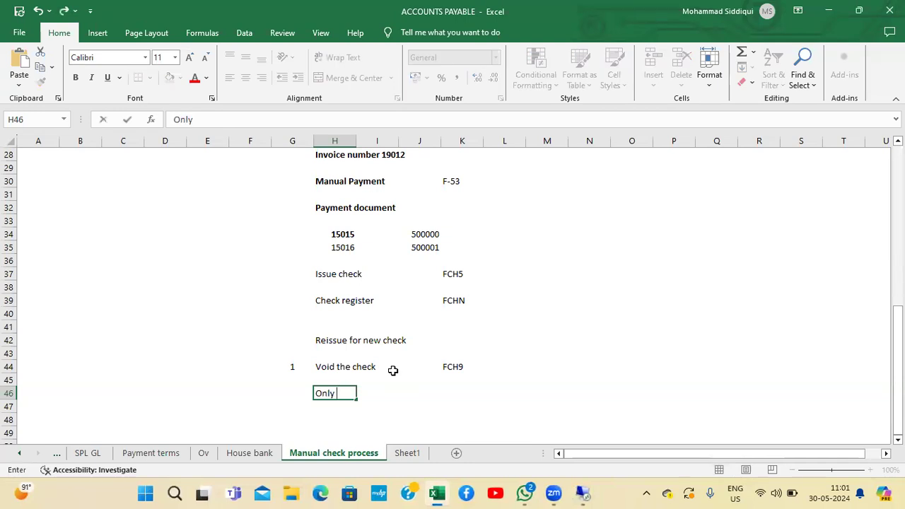
text(we can c)
text(ance)
text(l the check)
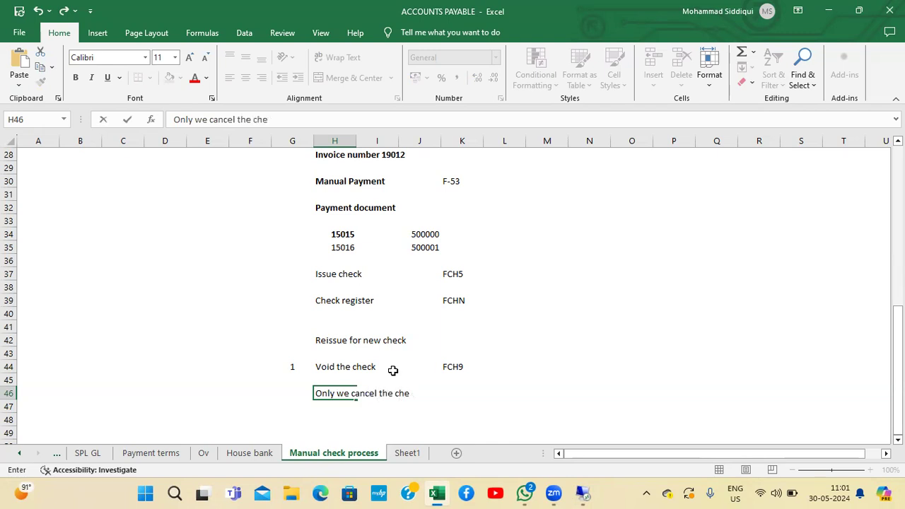
key(Return)
text(Payment )
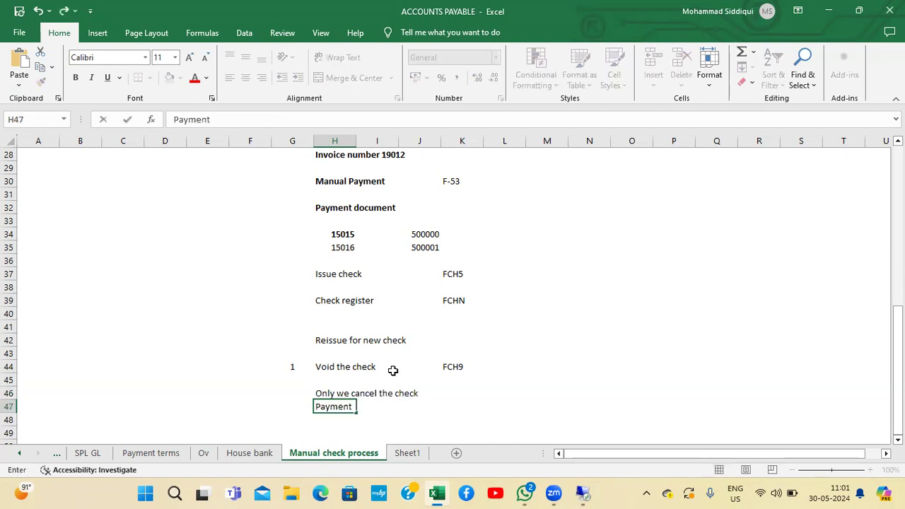
text(document is not reversed)
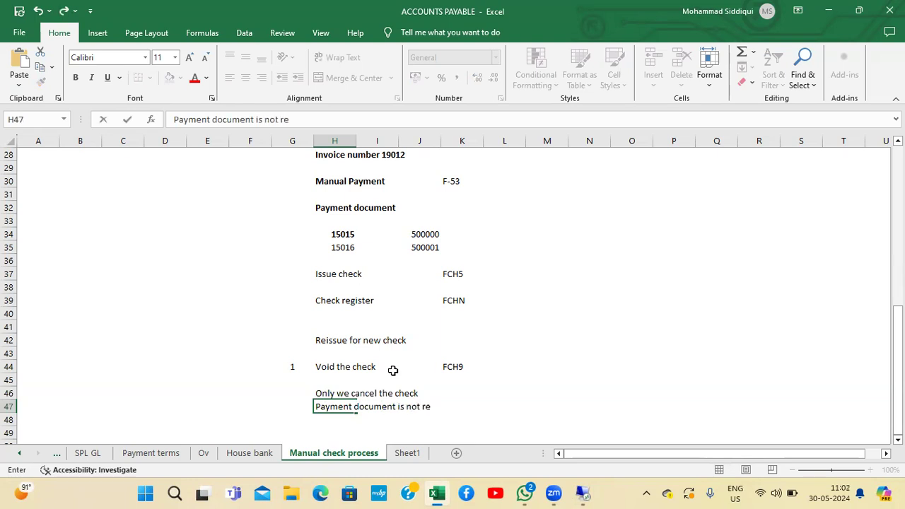
Commit the 'Payment document is not reversed' note in the spreadsheet and switch back to SAP
key(Return)
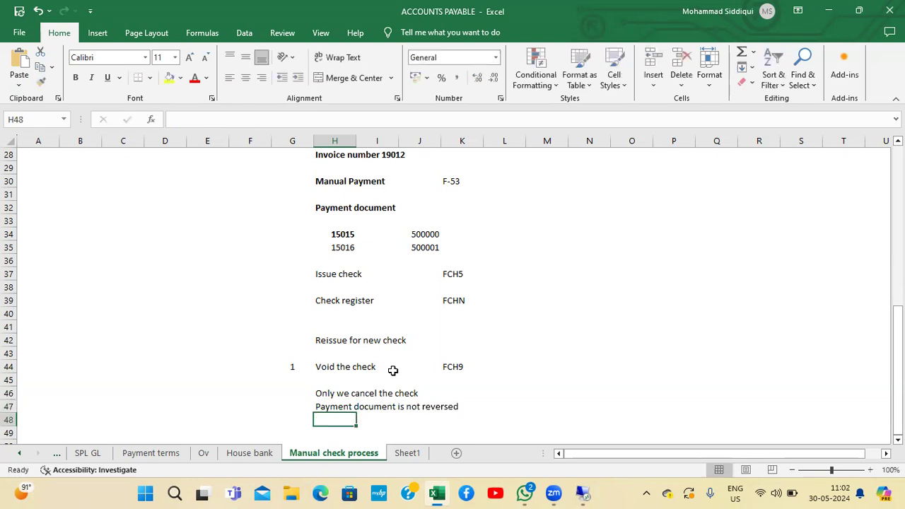
key(Down)
key(Down)
key(shift+Up)
key(Up)
key(Up)
key(Down)
key(Down)
key(alt+Tab)
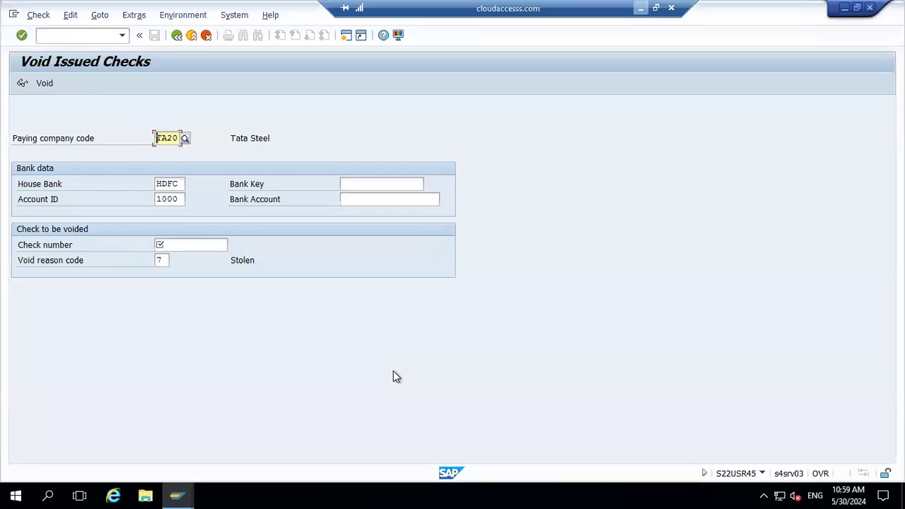
Run the check register FCHN for company code TA20, house bank HDFC, account 1000 and compare it with the other open windows
click(191, 35)
text(fchn)
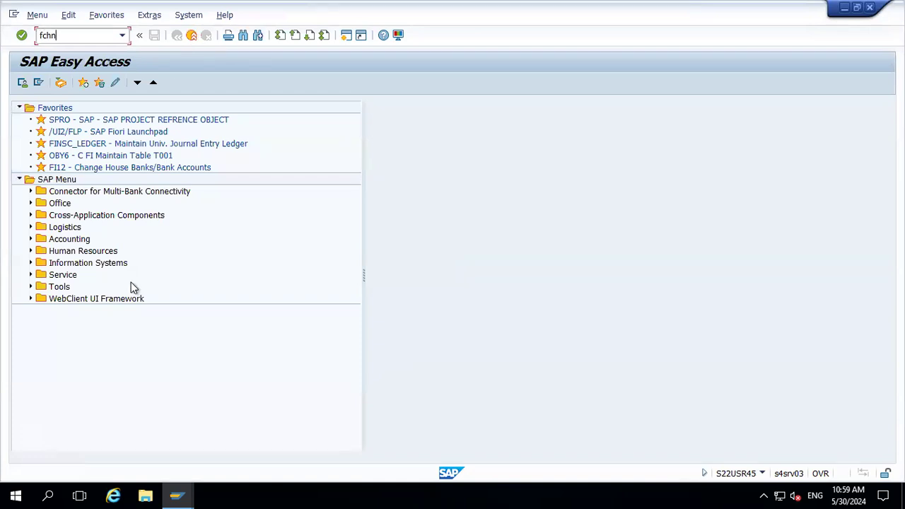
key(Return)
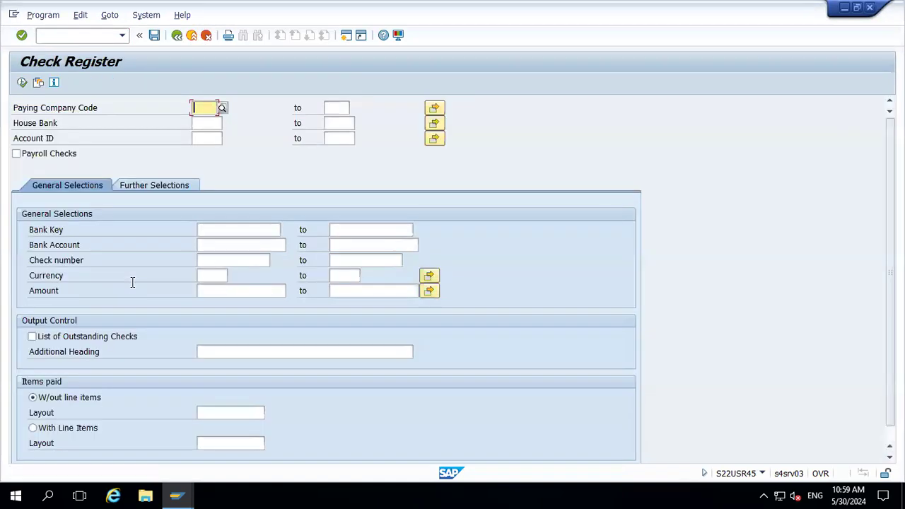
key(Down)
key(Tab)
key(Down)
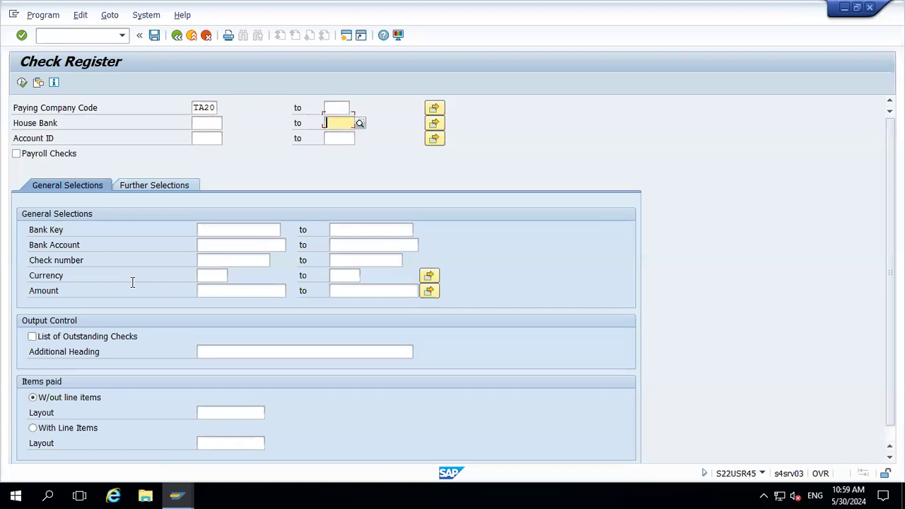
key(shift+Tab)
key(shift+Tab)
key(Tab)
key(Down)
key(Tab)
key(Tab)
key(Tab)
key(Down)
key(Return)
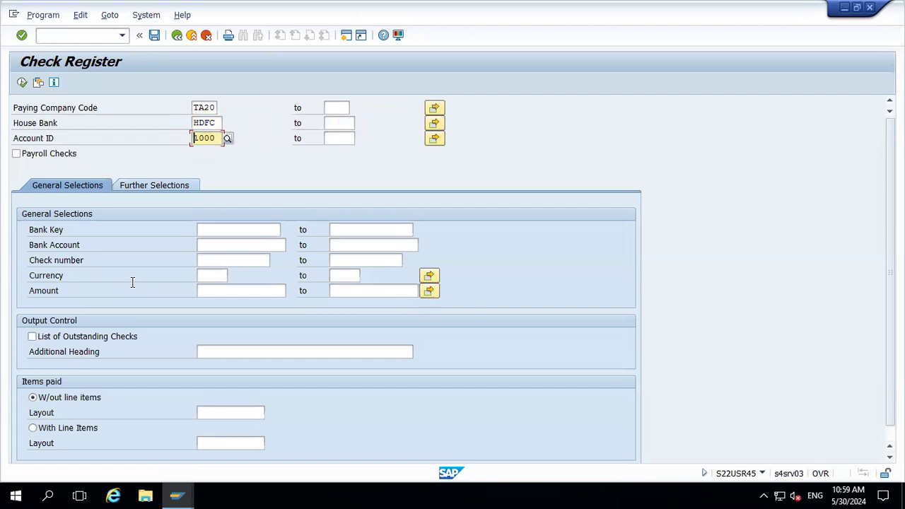
click(22, 82)
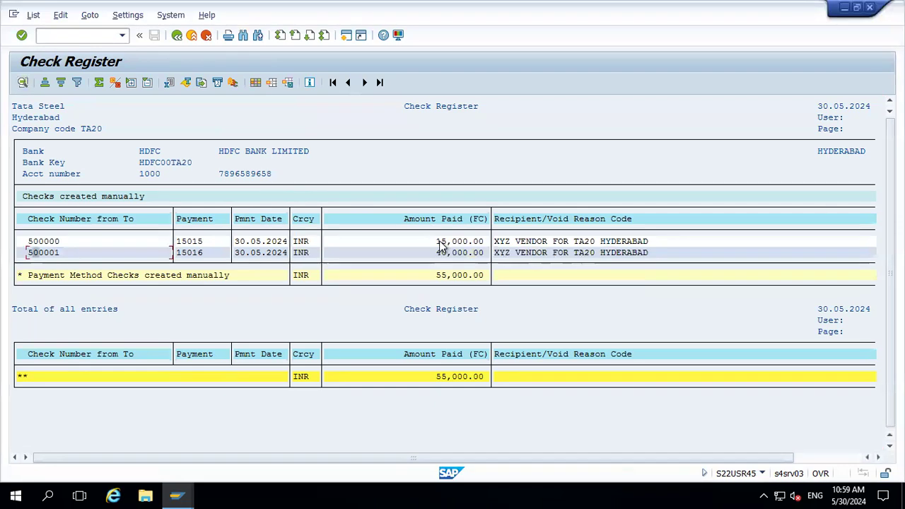
key(alt+Tab)
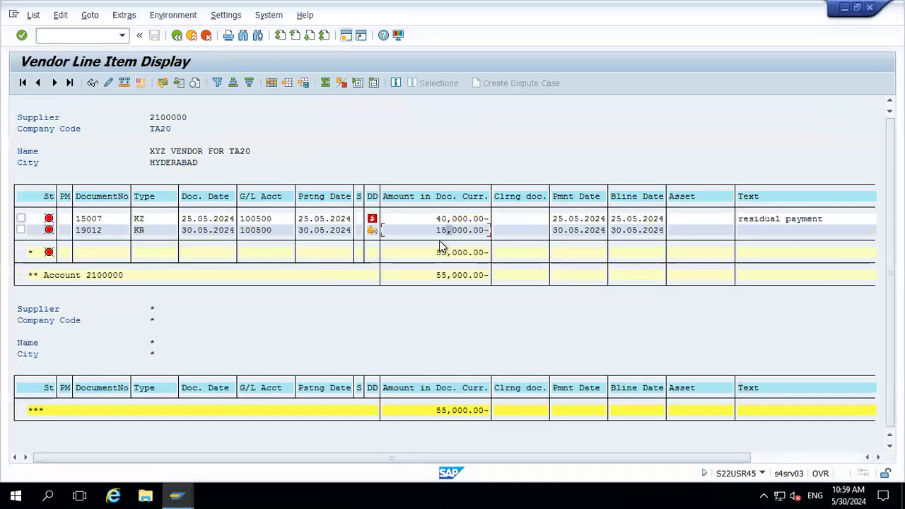
key(alt+Tab)
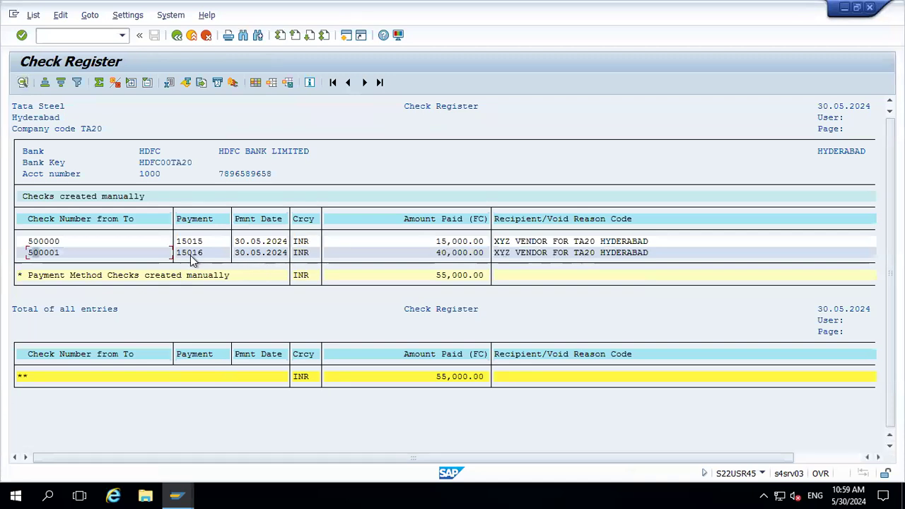
key(alt+Tab)
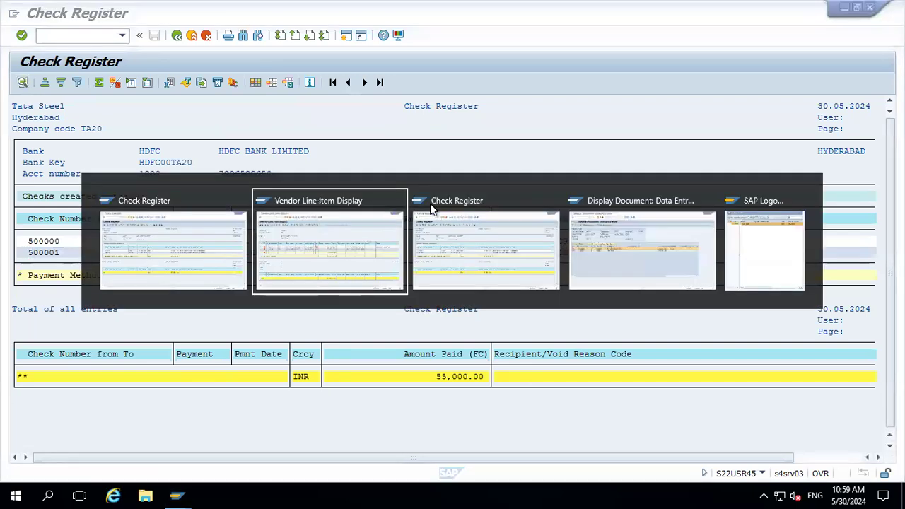
click(432, 206)
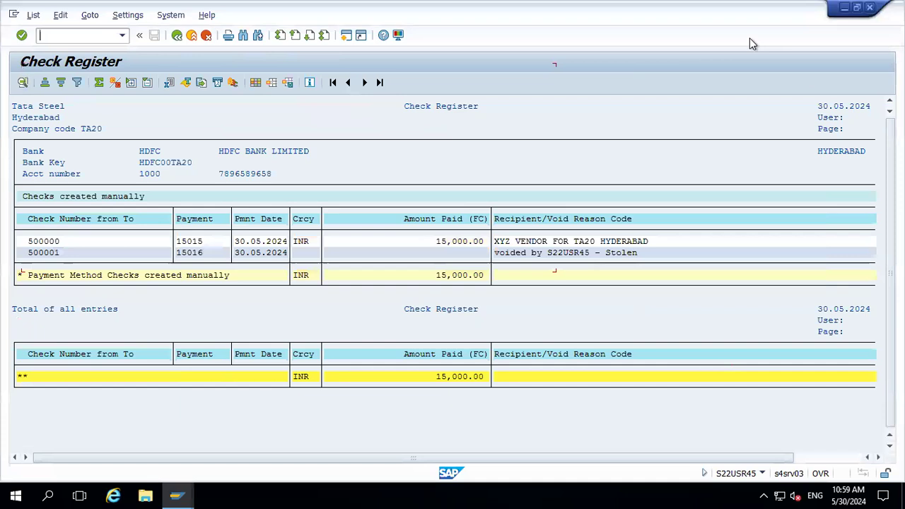
click(870, 8)
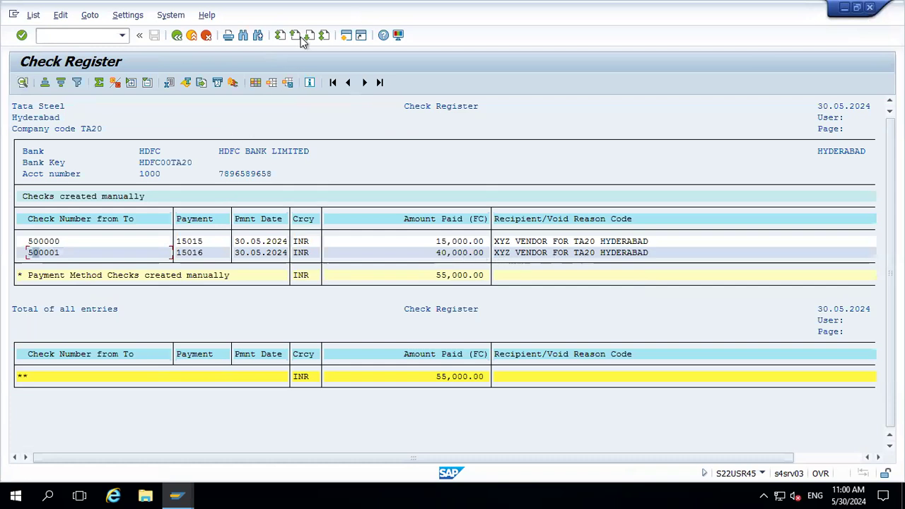
Issue new check 500002 for payment document 15016 via FCH5 and save it
click(177, 37)
click(191, 37)
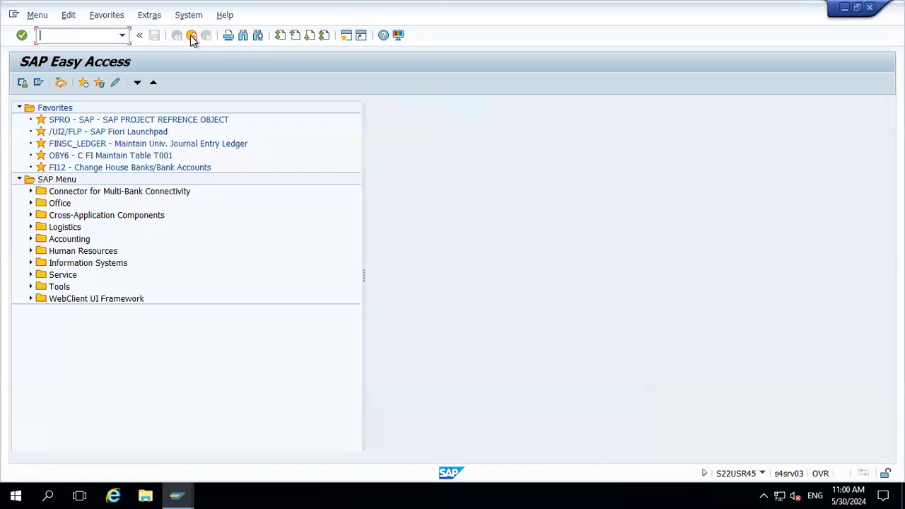
text(fch5)
key(Return)
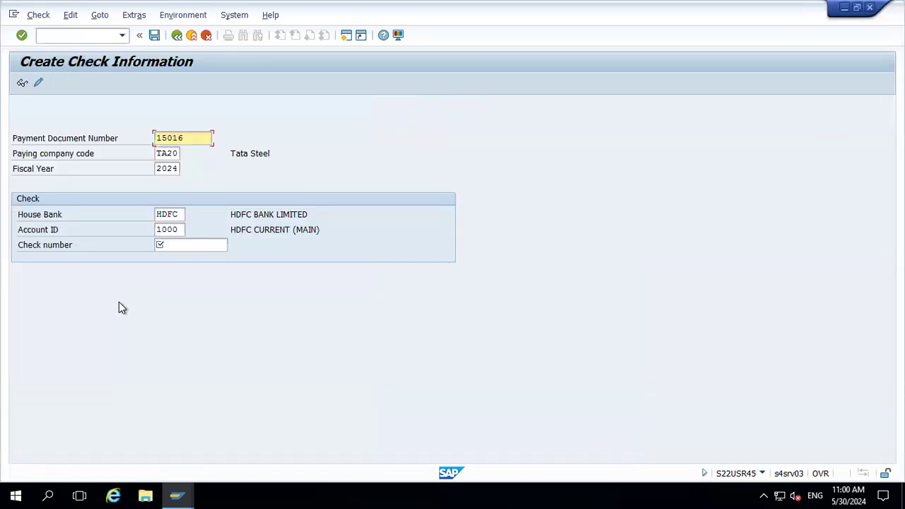
key(Tab)
key(Tab)
key(Tab)
key(Tab)
key(Tab)
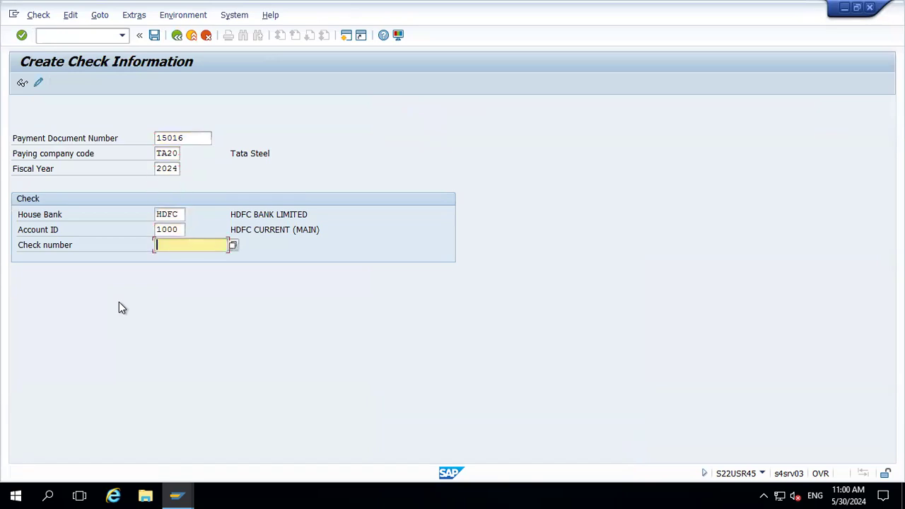
key(Down)
key(Return)
key(BackSpace)
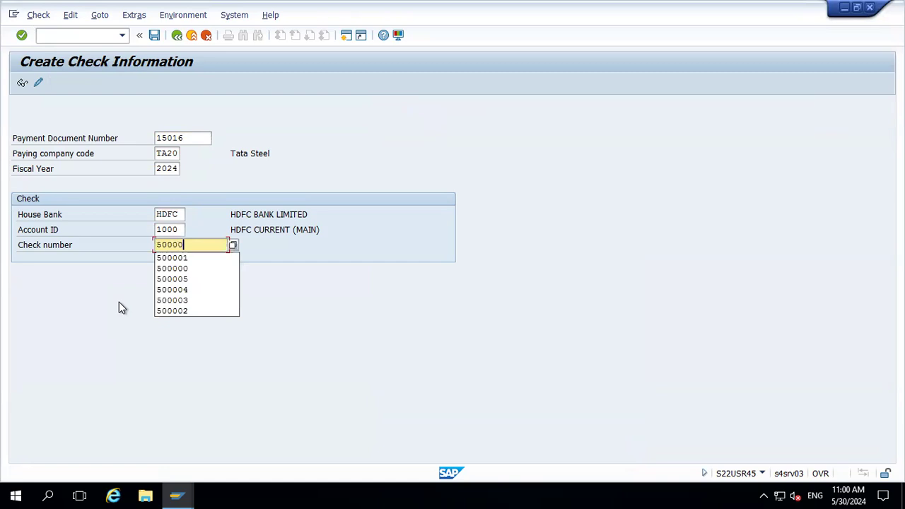
text(2)
key(Return)
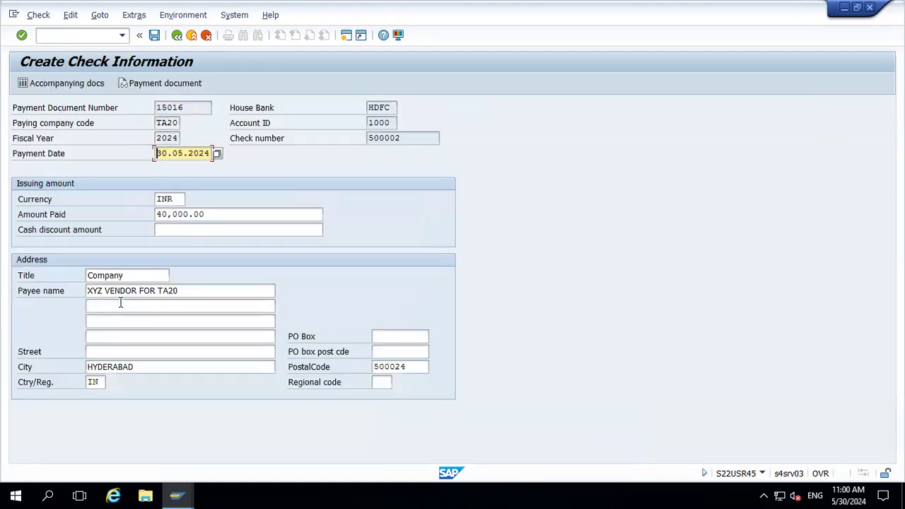
click(154, 35)
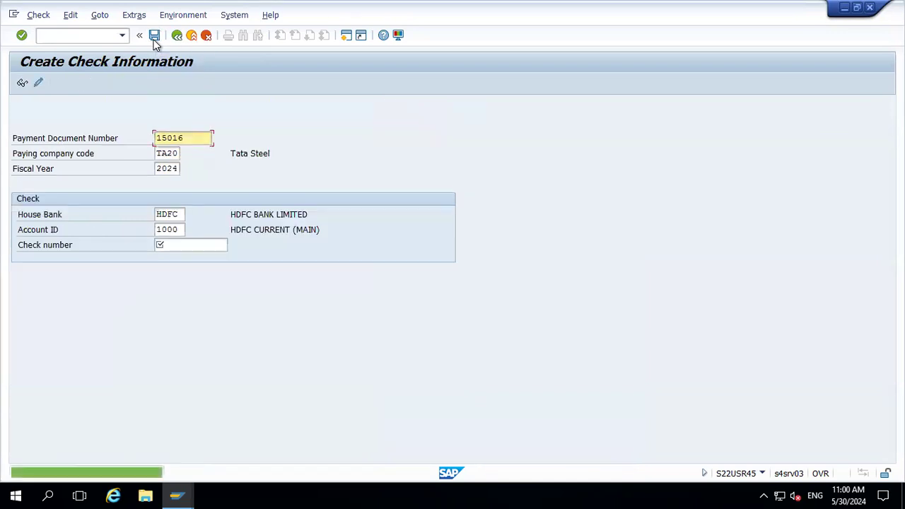
Rerun the check register FCHN for TA20, HDFC, account 1000 to review the voided and reissued checks
click(189, 35)
text(fchn)
key(Return)
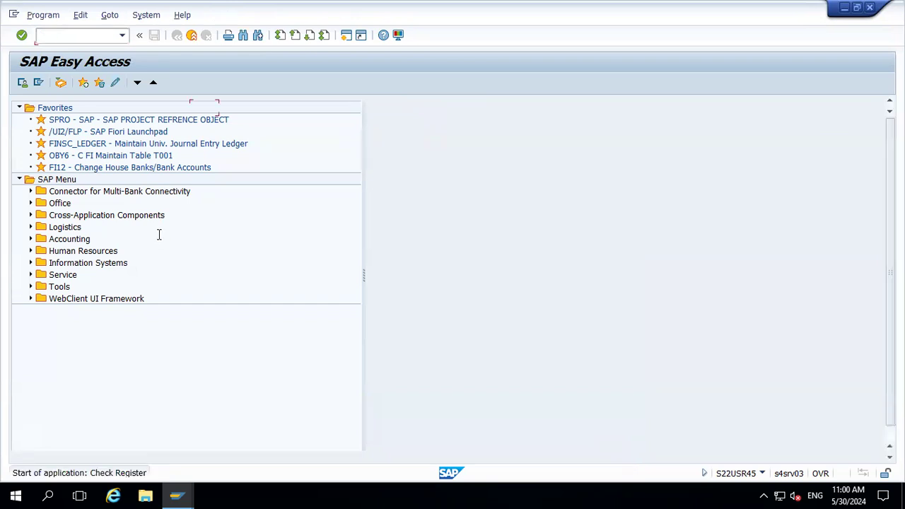
key(Down)
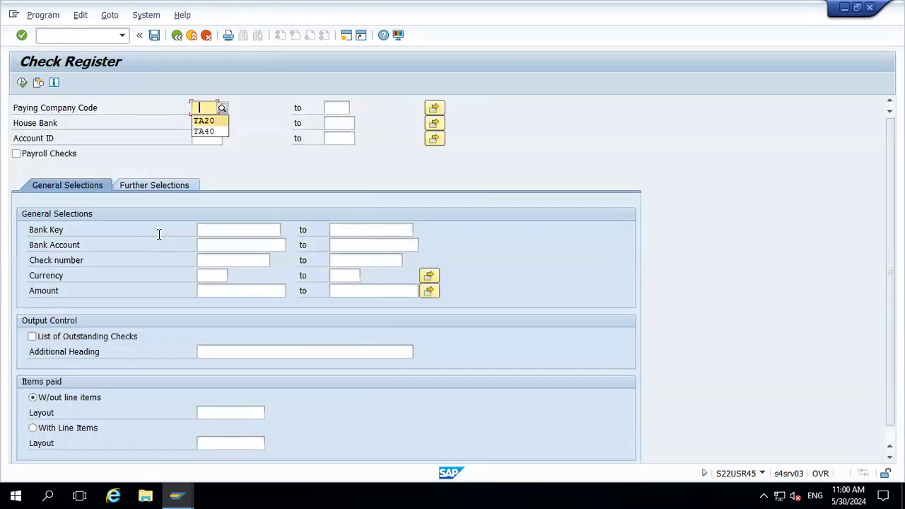
key(Tab)
key(Tab)
key(Down)
key(Tab)
key(Tab)
key(Down)
key(Return)
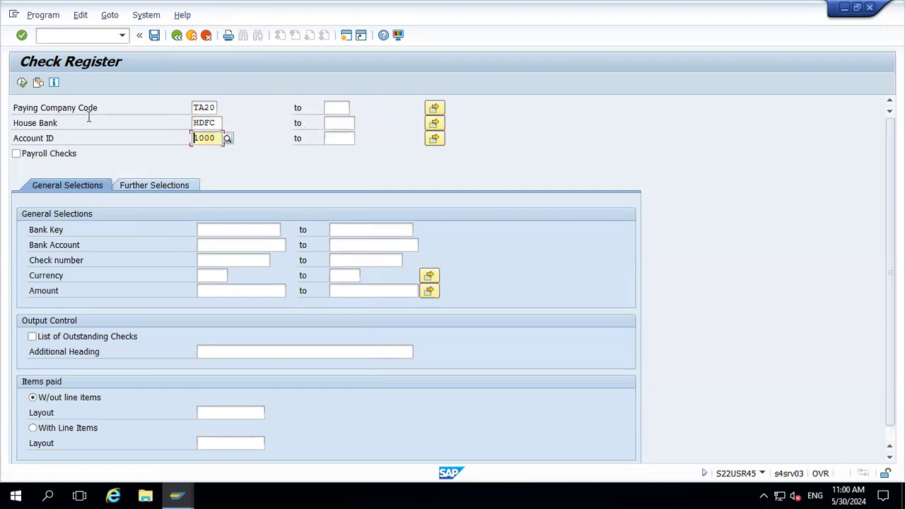
click(23, 82)
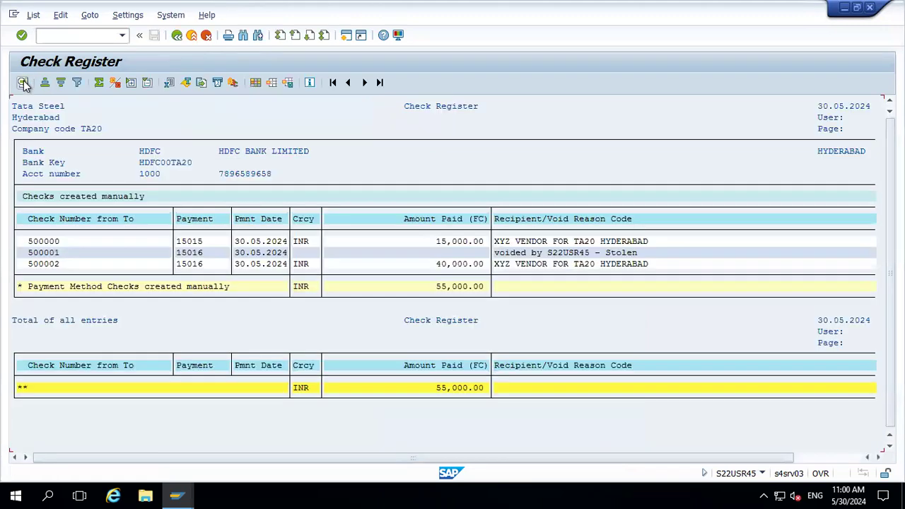
click(441, 265)
click(41, 264)
click(191, 36)
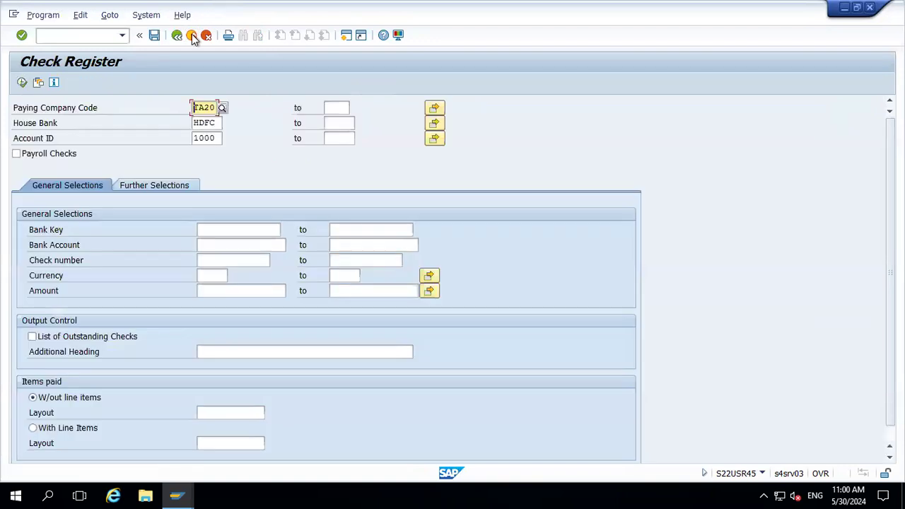
Enter step number 2 two rows below the void notes in the spreadsheet
click(193, 36)
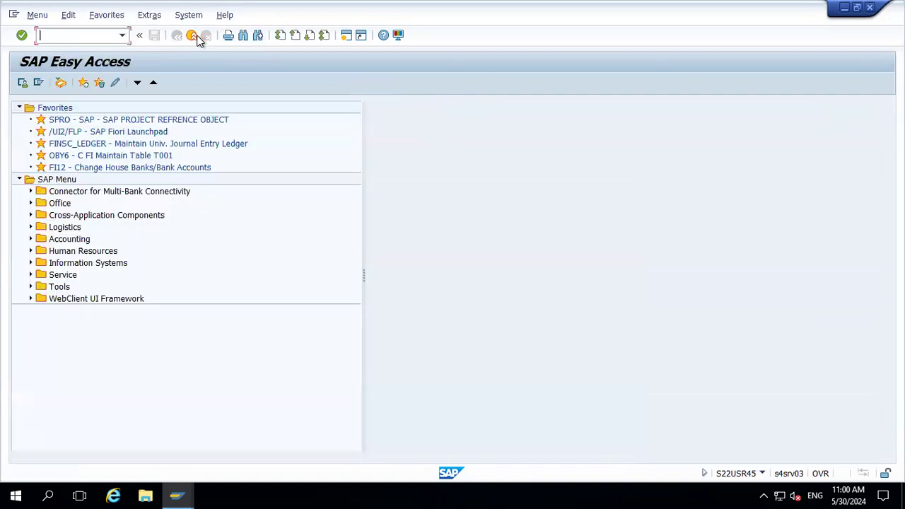
click(643, 7)
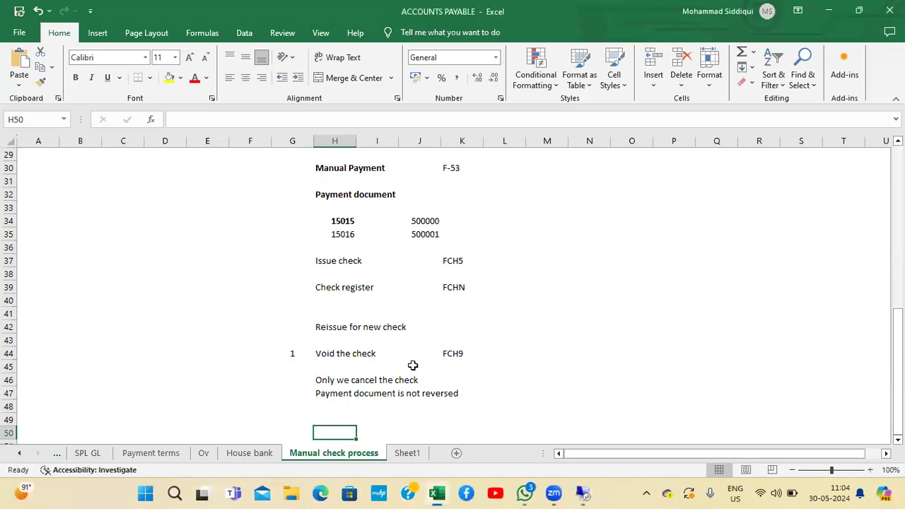
key(Up)
key(Down)
key(Down)
key(Down)
key(Down)
key(Down)
key(Down)
key(Down)
key(Up)
key(Up)
key(Up)
key(Up)
key(Up)
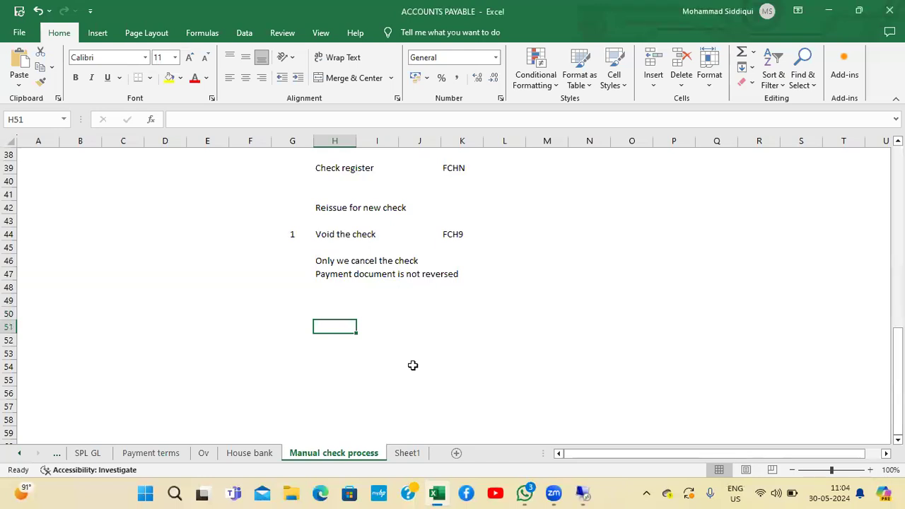
key(Left)
text(2)
key(Right)
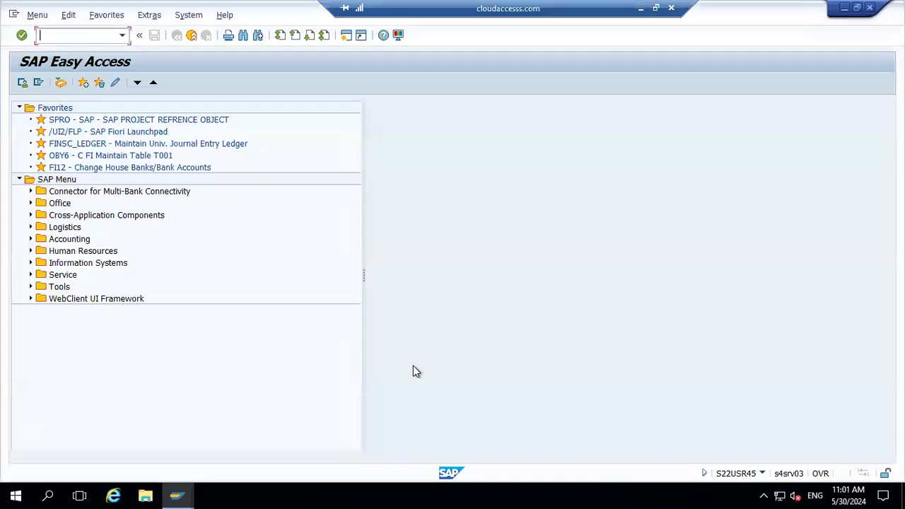
Open the Cancel Check Payment transaction FCH8 in SAP, then return to the spreadsheet
text(fch)
key(Return)
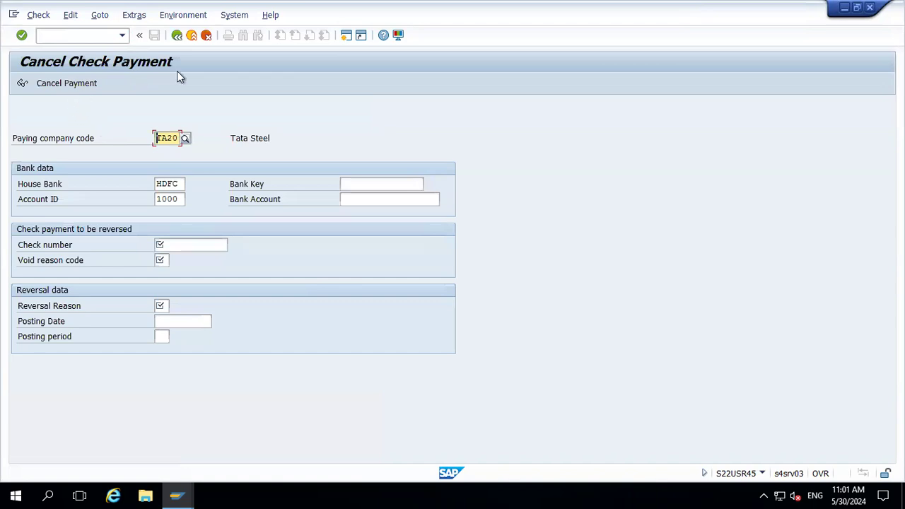
click(642, 8)
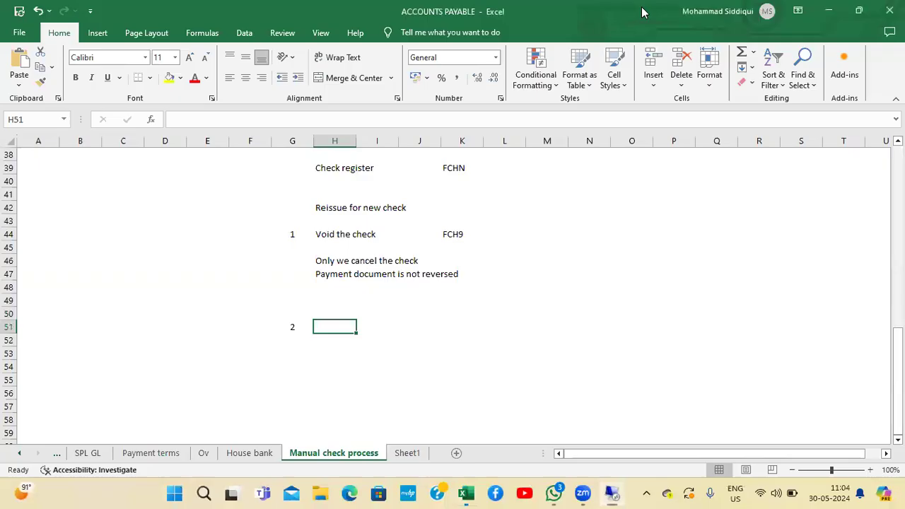
Add 'Cancel check payment' with transaction code FCH8 to step 2 in the spreadsheet
text(Ca)
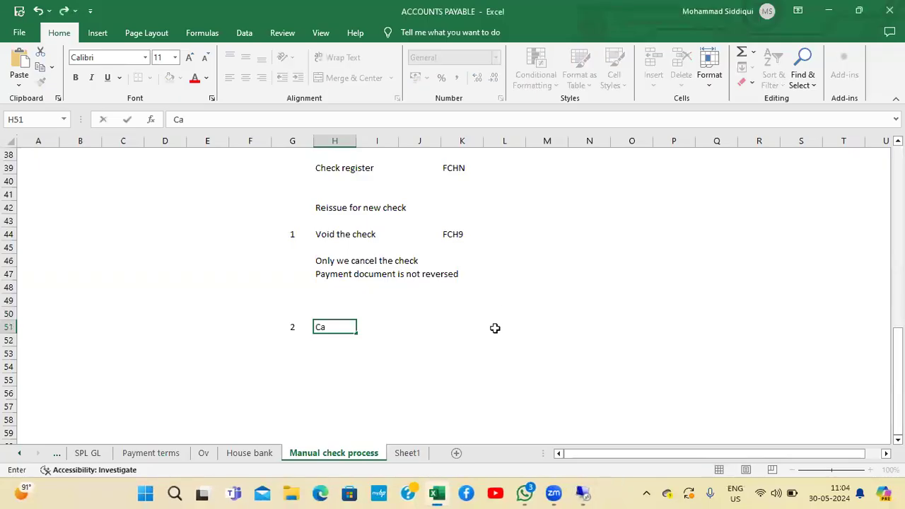
text(ncel check p)
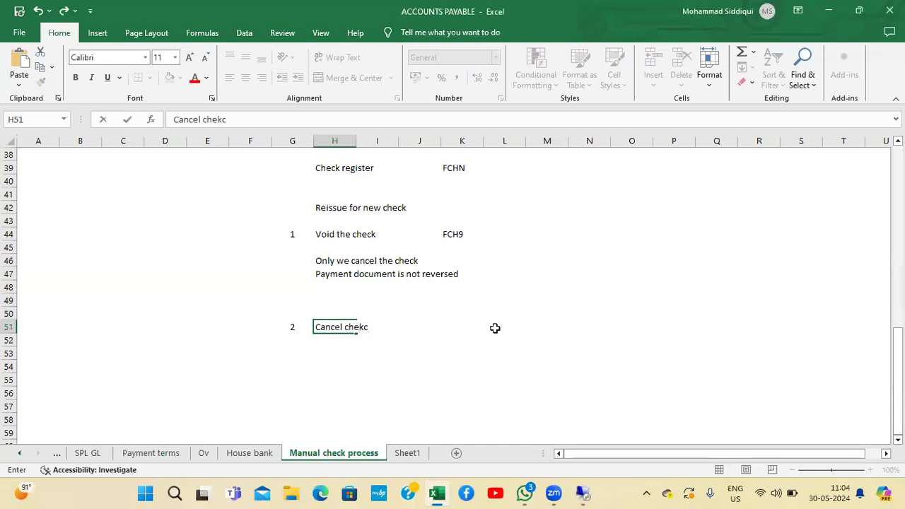
key(BackSpace)
text(payment)
key(Return)
key(Up)
key(Right)
key(Right)
key(Right)
key(Right)
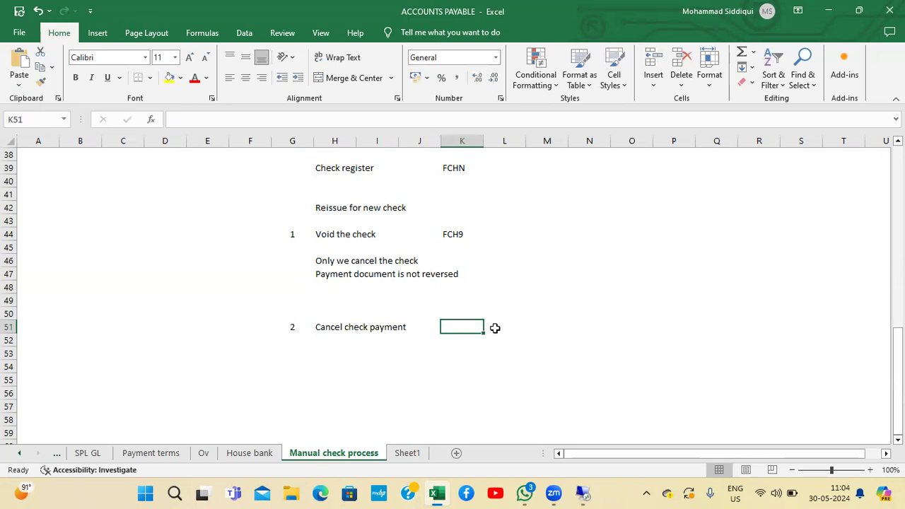
text(FCH)
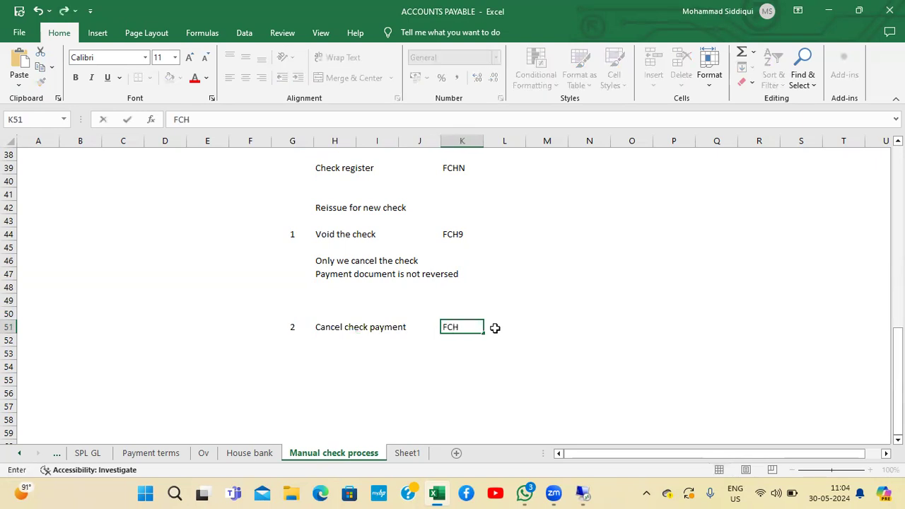
text(8)
key(Return)
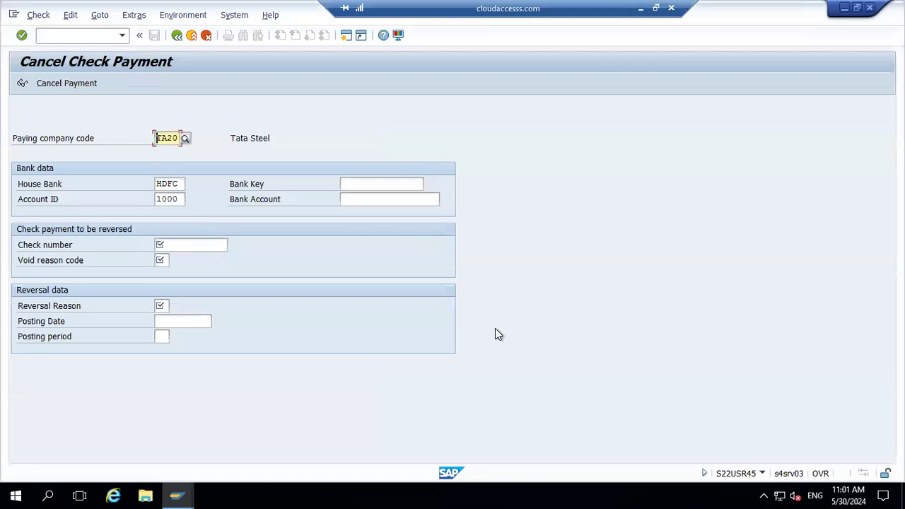
Redisplay the vendor line items for supplier 2100000 in TA20 with all items selected
key(alt+Tab)
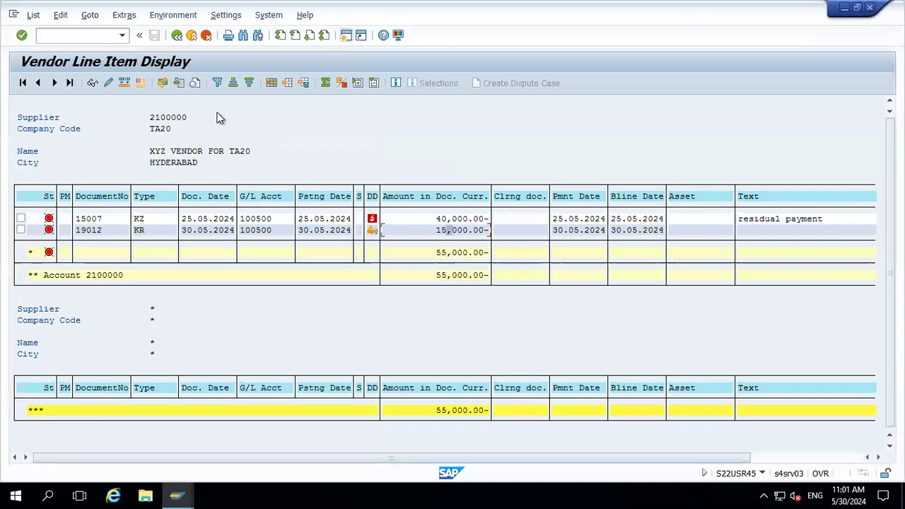
click(177, 35)
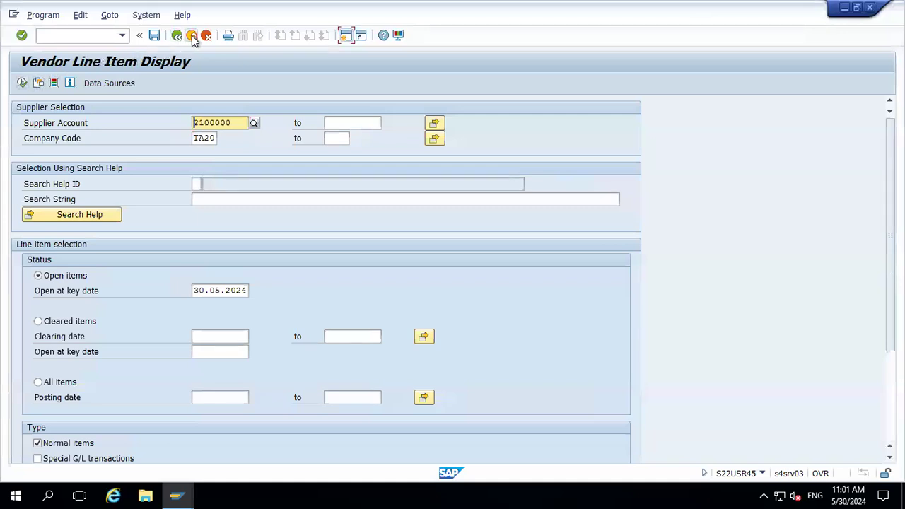
click(23, 83)
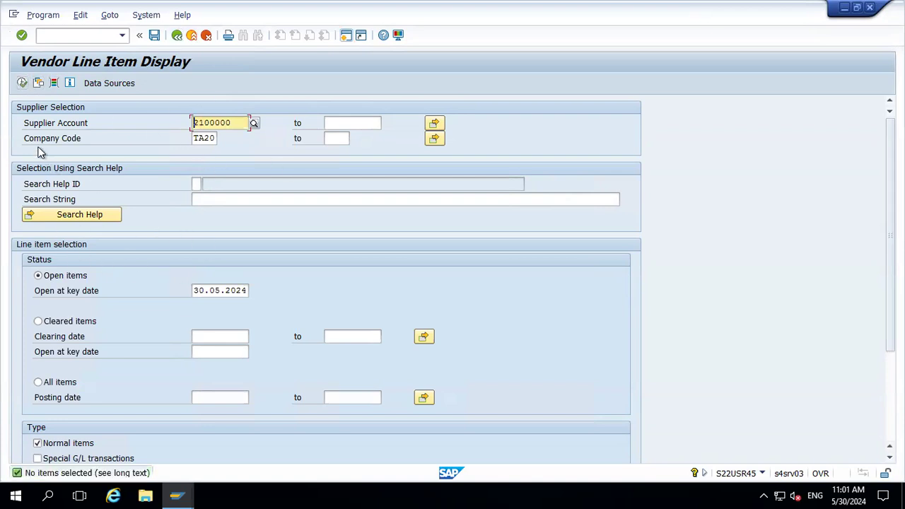
click(23, 82)
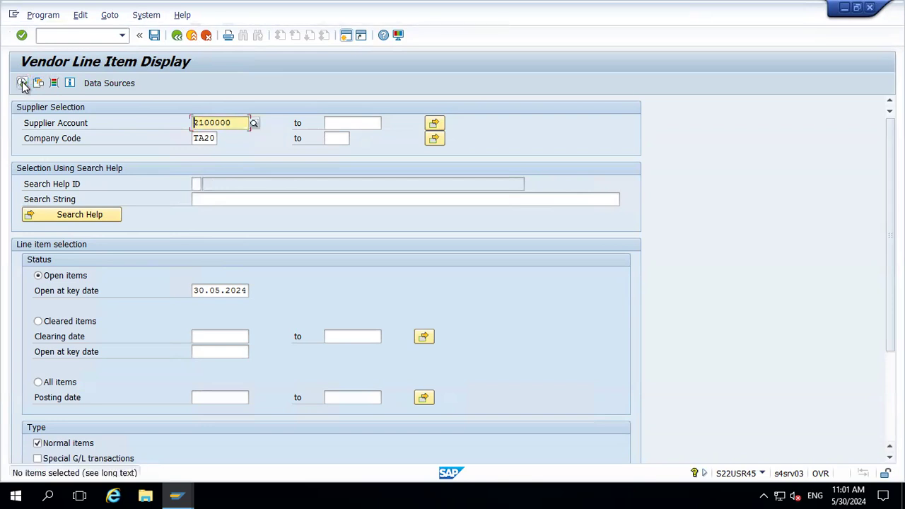
click(37, 382)
click(22, 82)
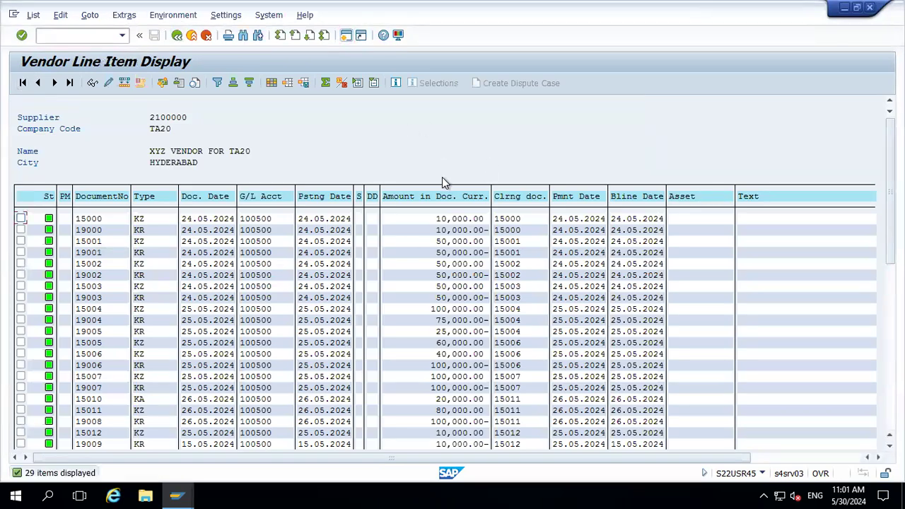
Open a new session and run the check register FCHN for company code TA20, house bank HDFC, account 1000
key(alt+Tab)
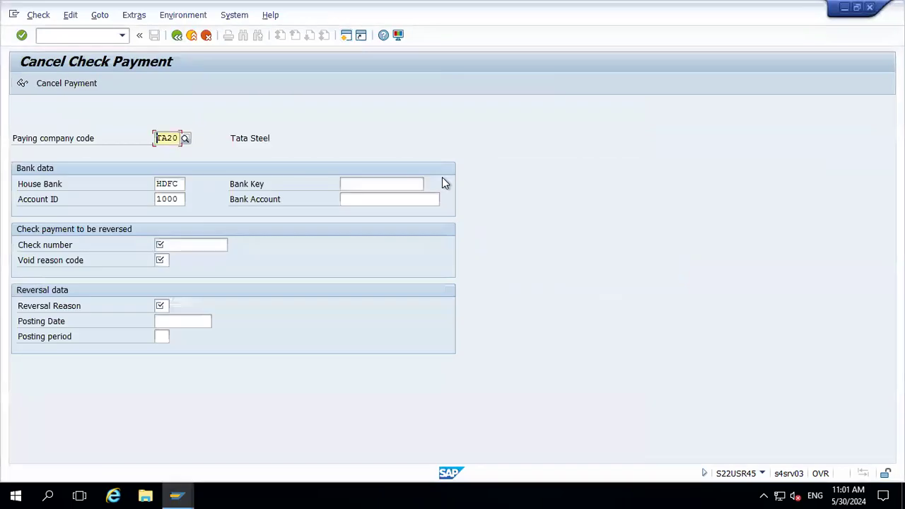
click(346, 35)
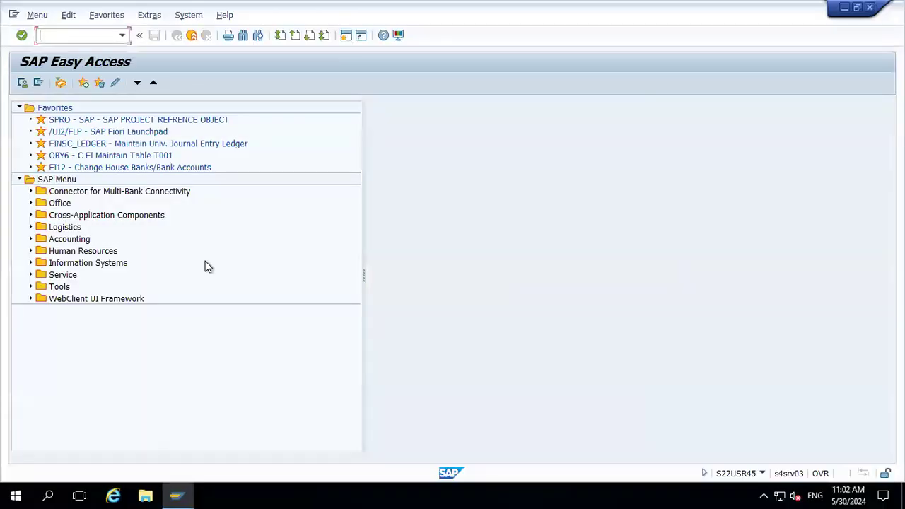
text(C)
text(CHN)
key(Return)
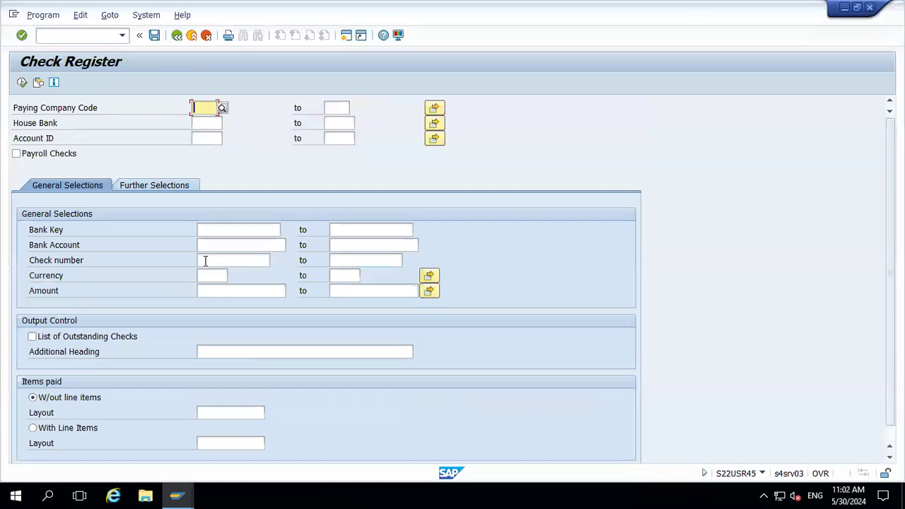
key(Down)
key(Tab)
key(Tab)
key(Tab)
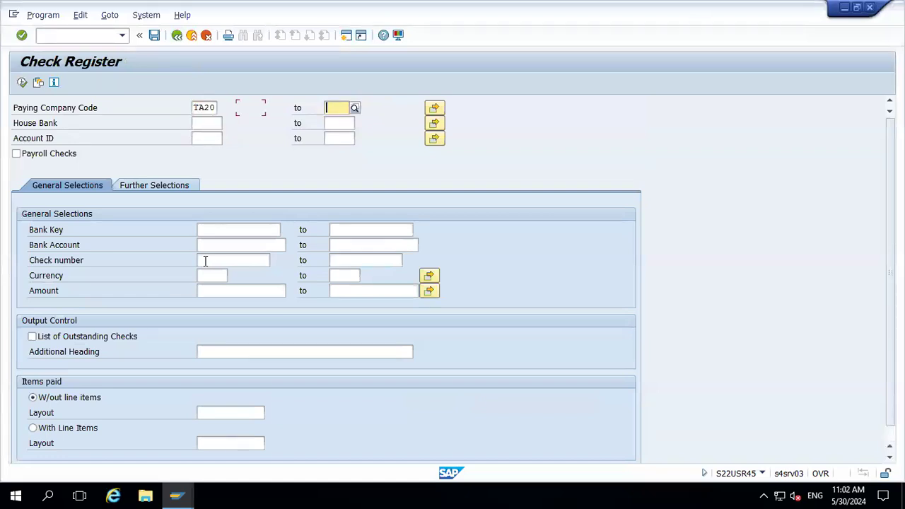
key(Down)
key(Tab)
key(Tab)
key(Tab)
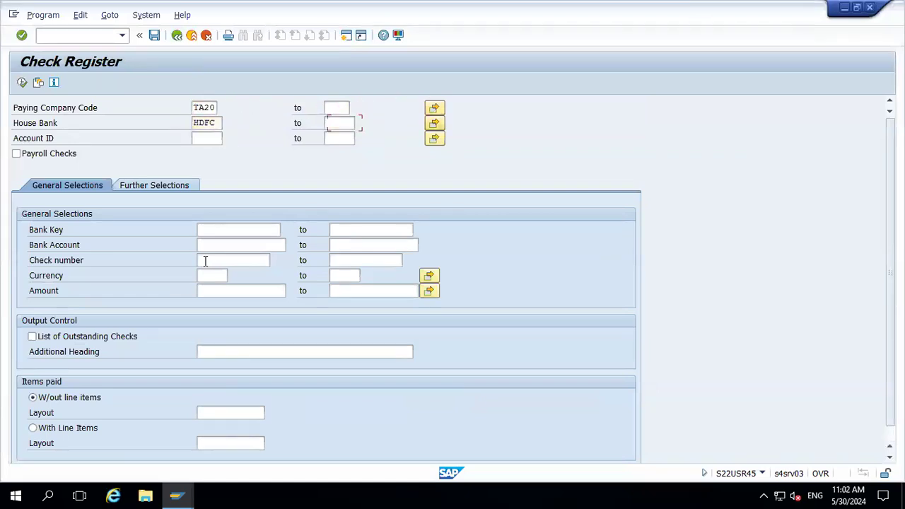
key(Down)
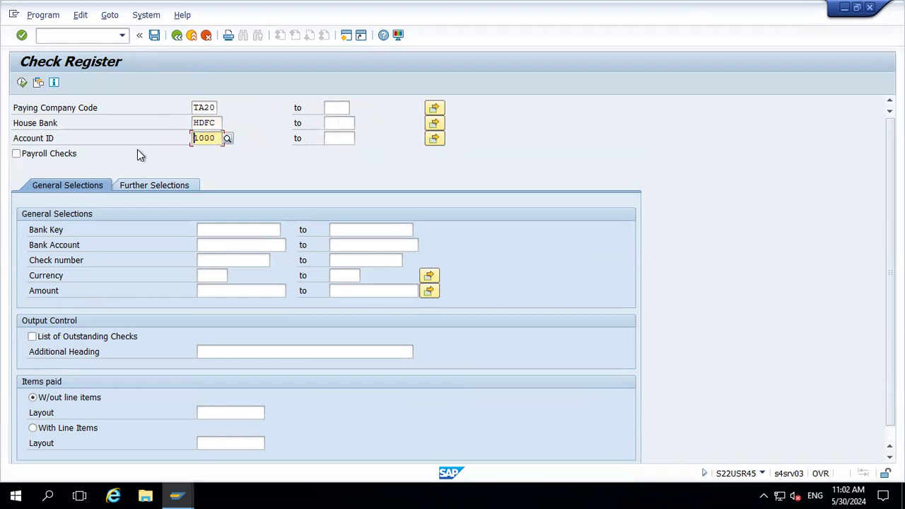
click(22, 83)
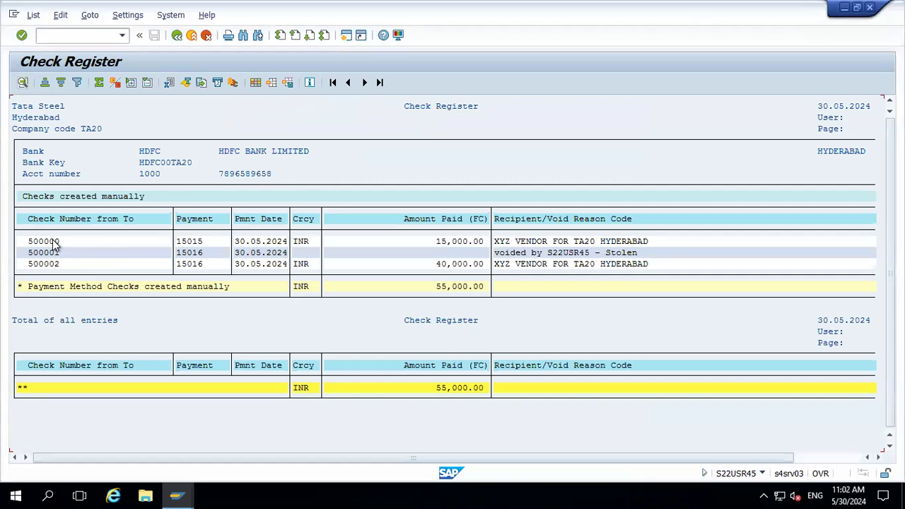
Display payment document 15015 for check 500000 using FB03
click(181, 241)
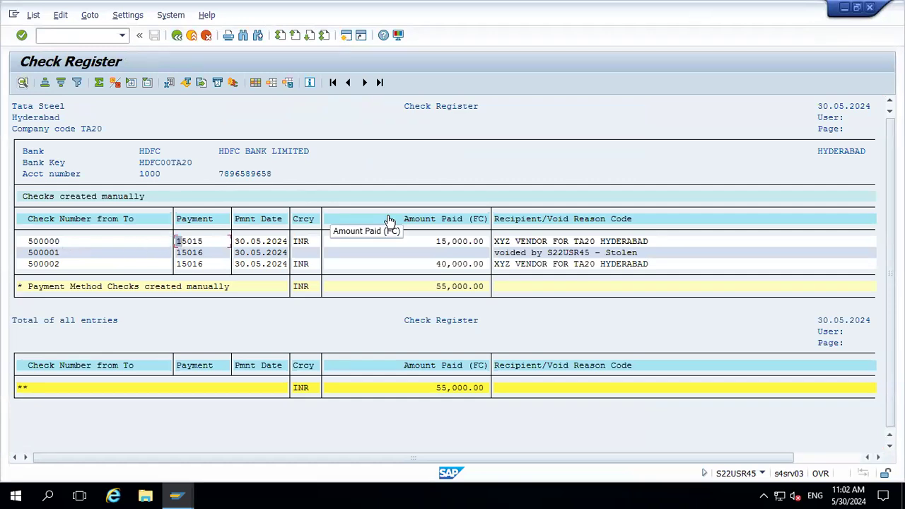
click(191, 243)
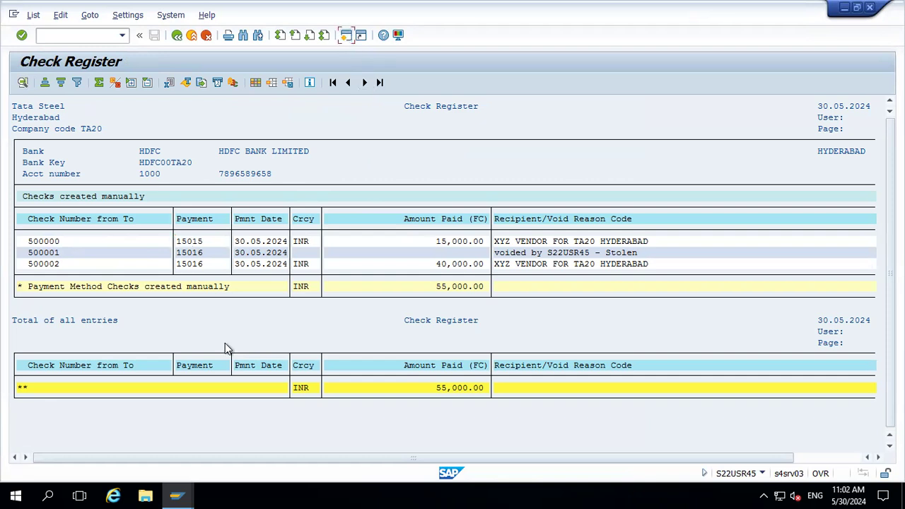
key(F3)
text(FB03)
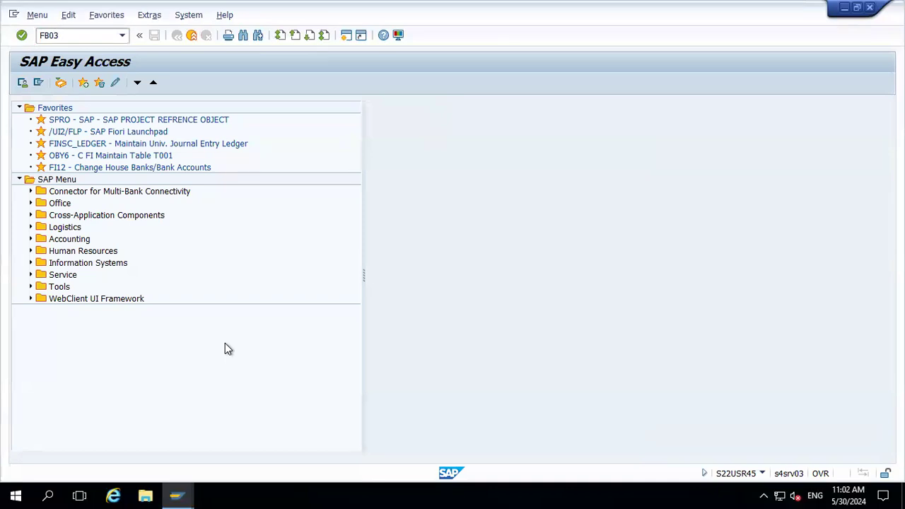
key(Return)
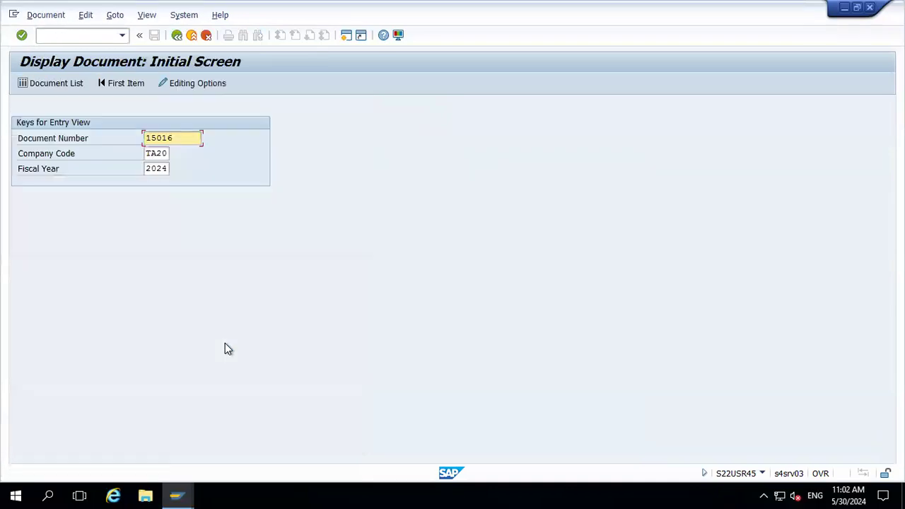
key(F3)
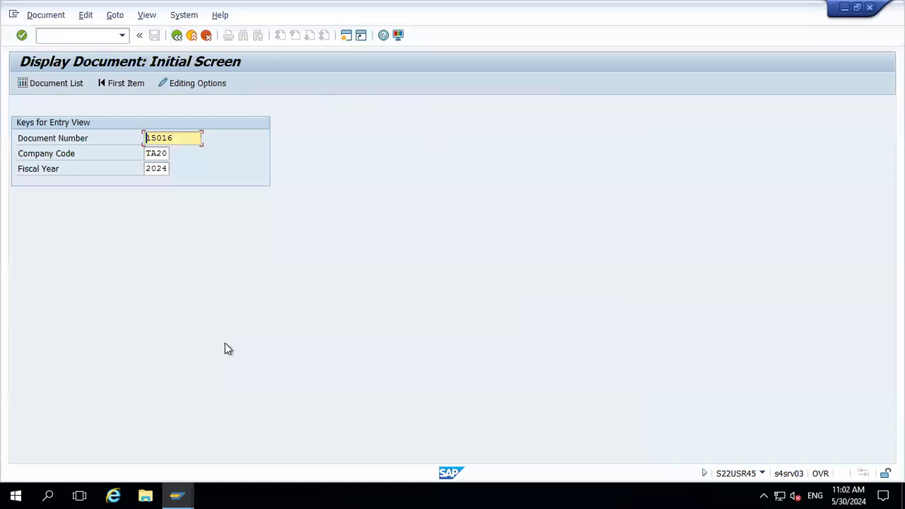
key(Right)
key(Right)
key(Right)
text(5)
key(Return)
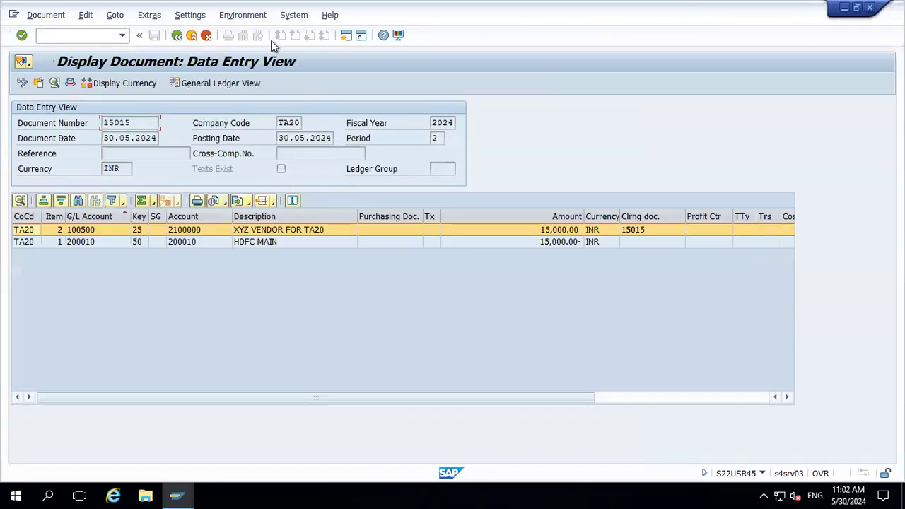
Show the payment usage of document 15015 and compare it with the vendor line items
click(251, 17)
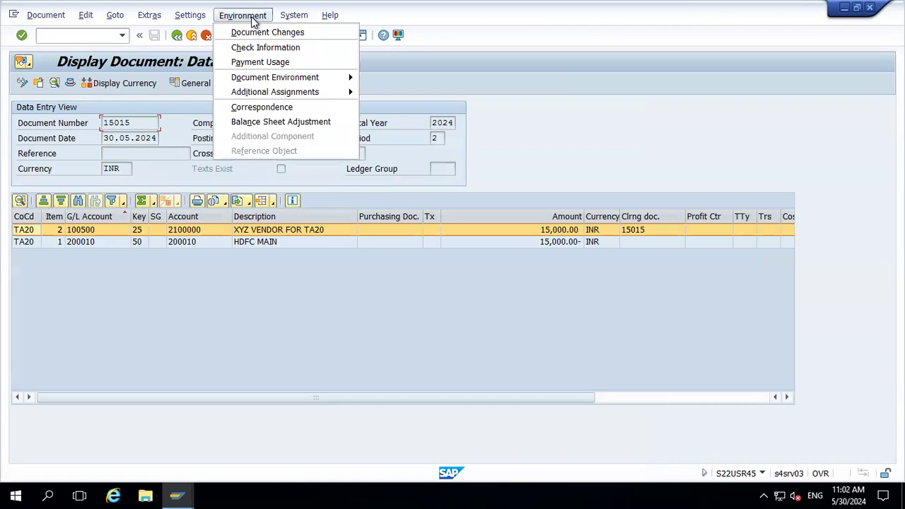
click(260, 62)
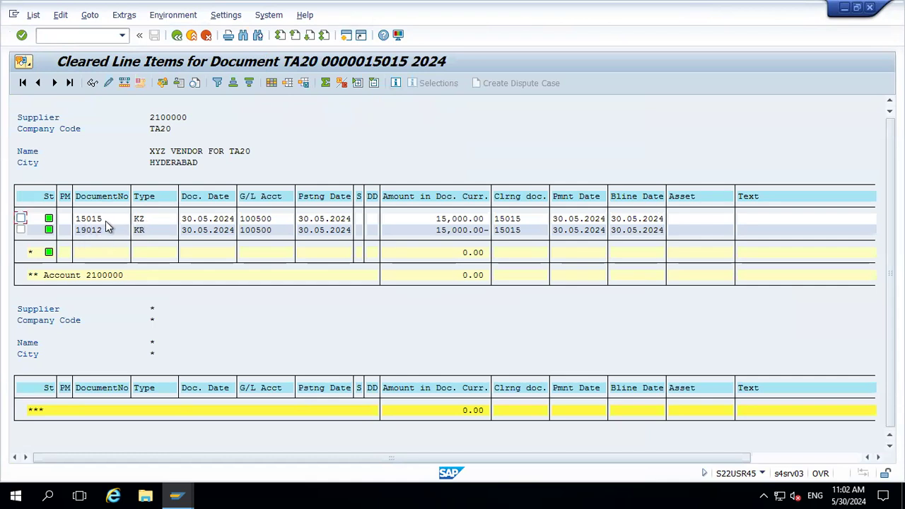
key(alt+Tab)
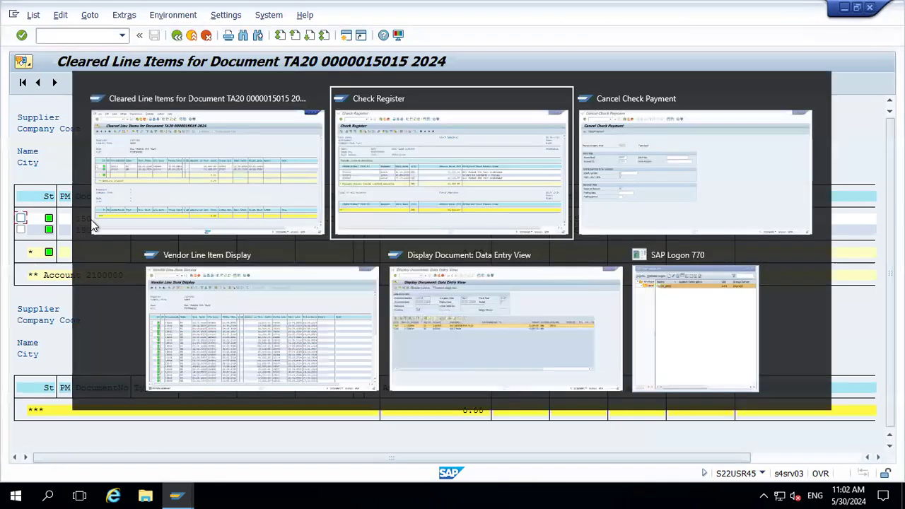
key(alt+Tab)
key(alt+Tab)
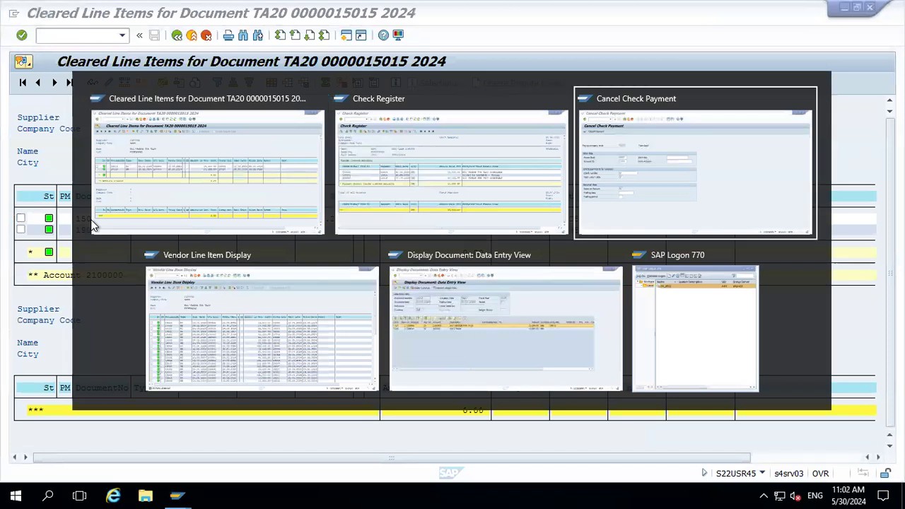
key(alt+Tab)
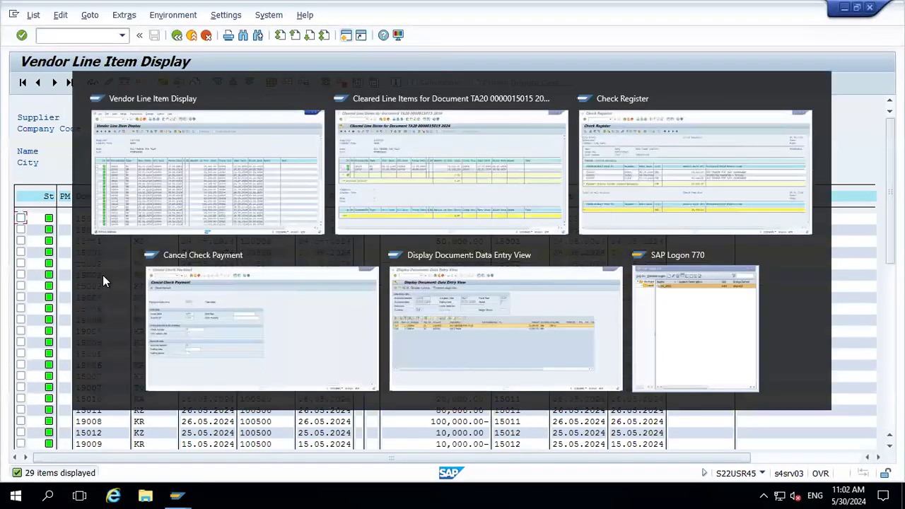
key(alt+Tab)
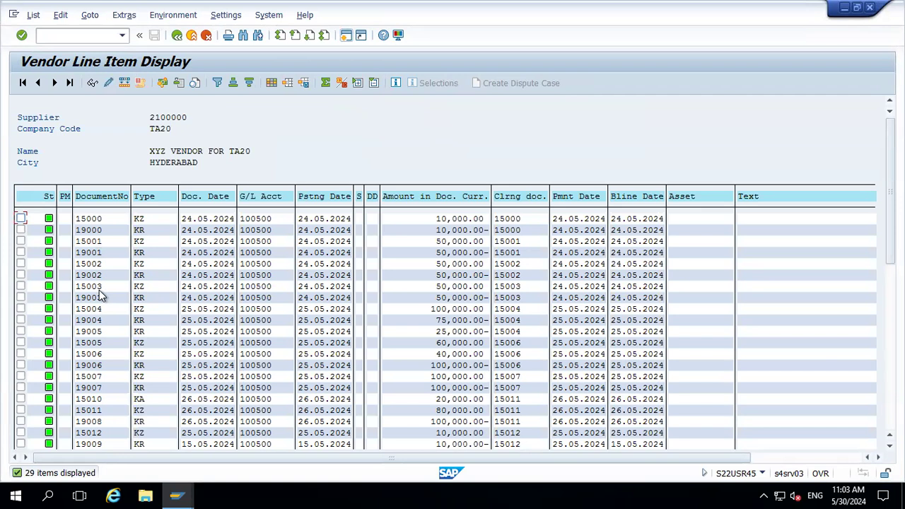
key(alt+Tab)
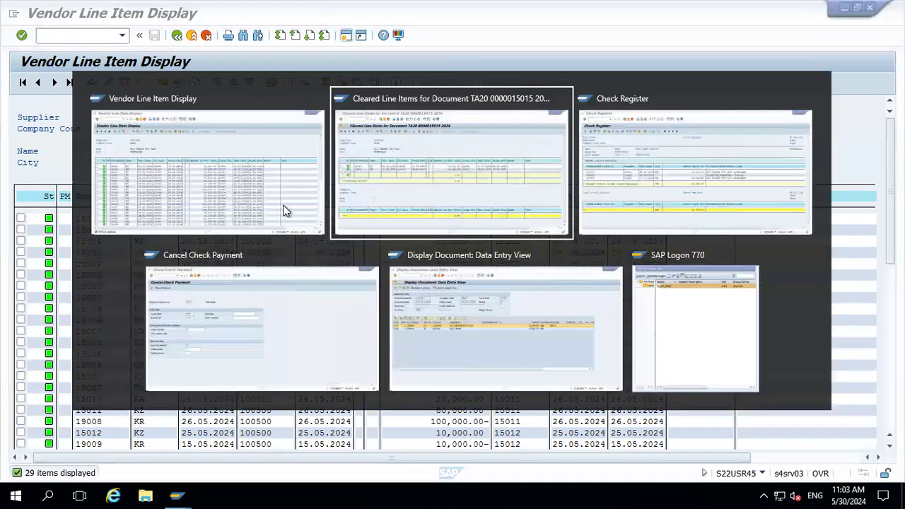
key(alt+Tab)
key(alt+Tab)
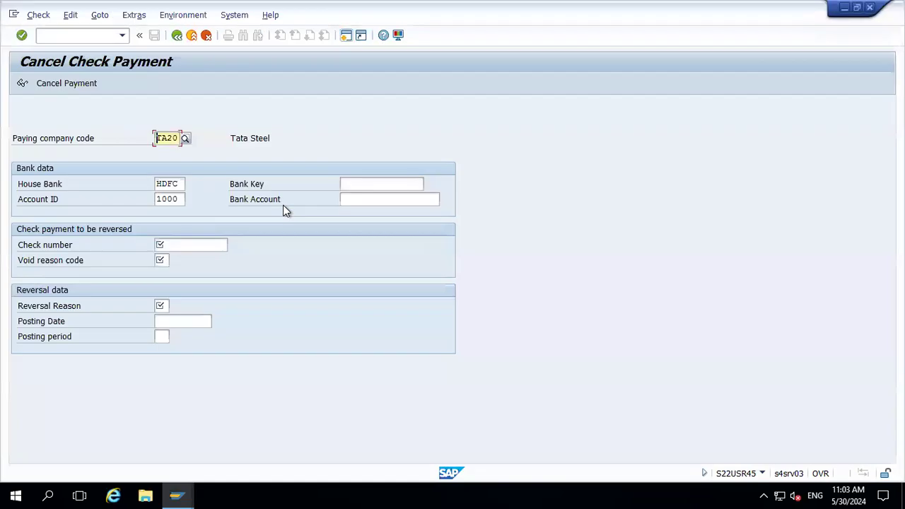
Enter check number 500000 in Cancel Check Payment
click(194, 245)
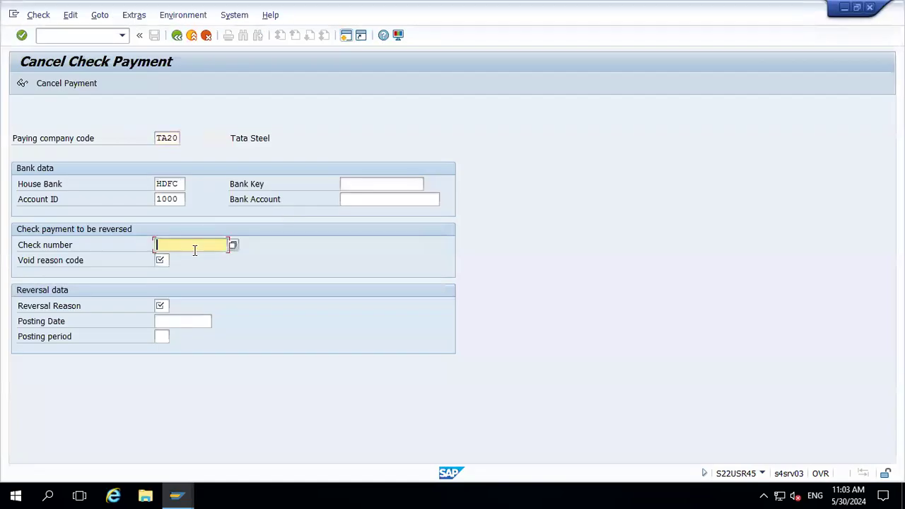
key(alt+Tab)
key(alt+Tab)
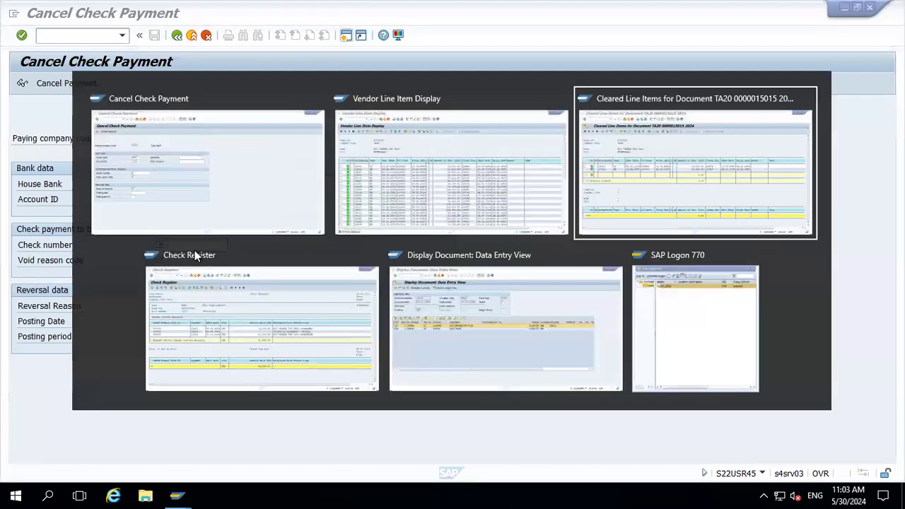
key(alt+Tab)
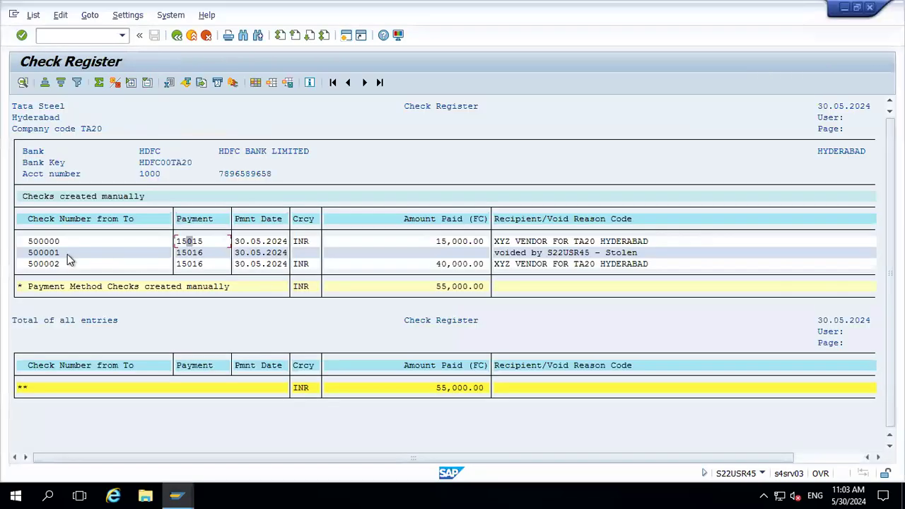
key(alt+Tab)
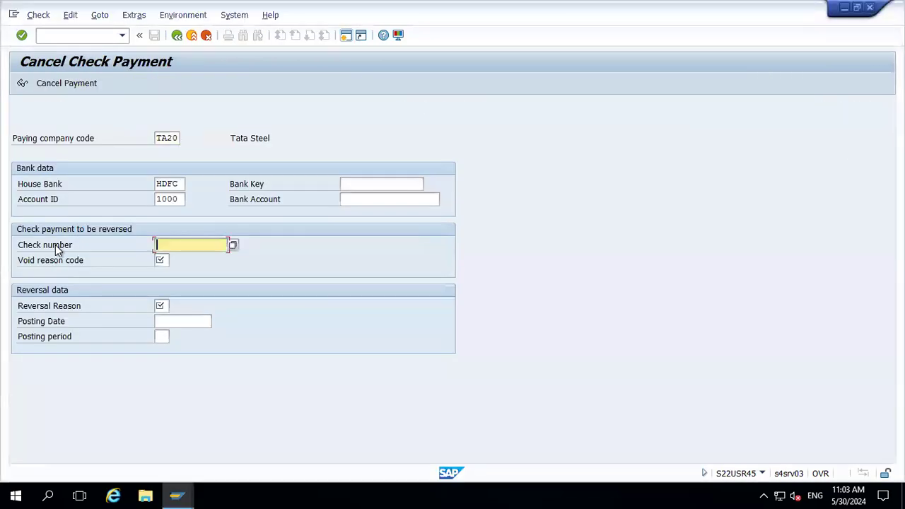
text(500000)
key(Tab)
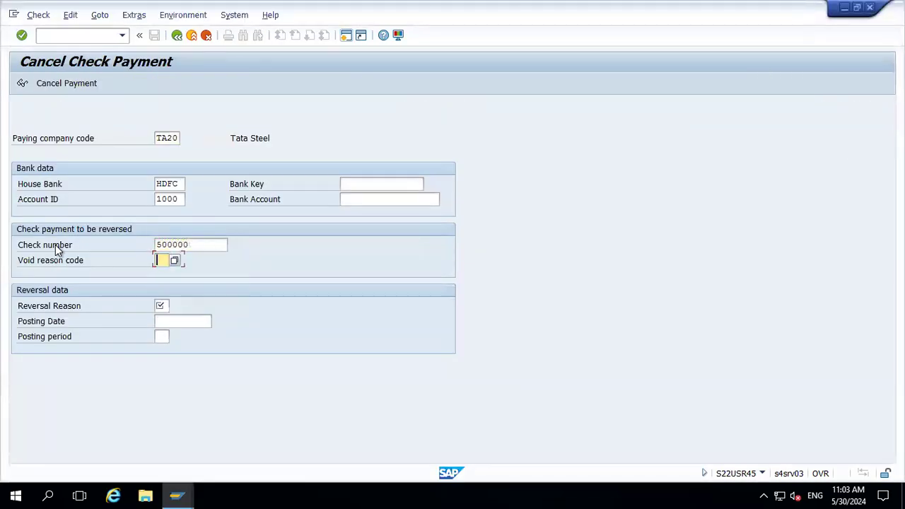
Set the void reason code to 07 (Stolen) from the list of void reasons
click(55, 244)
click(163, 259)
click(176, 261)
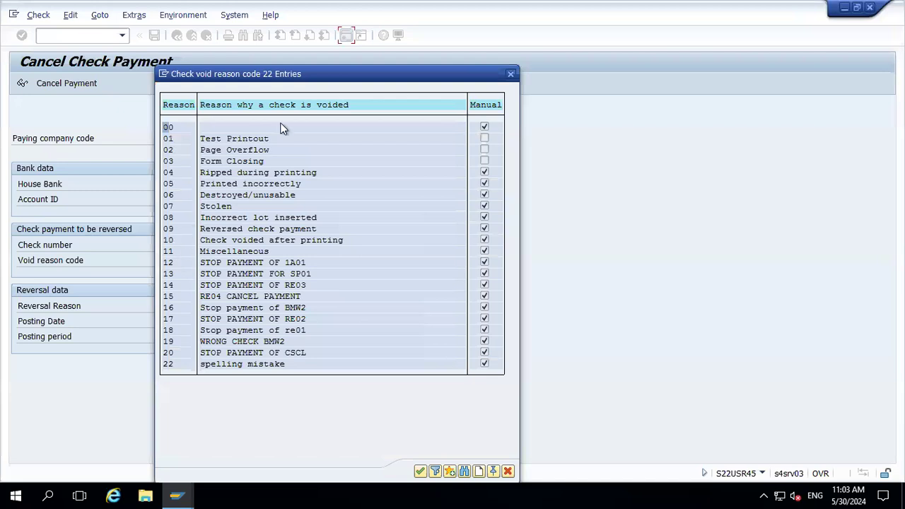
double_click(215, 205)
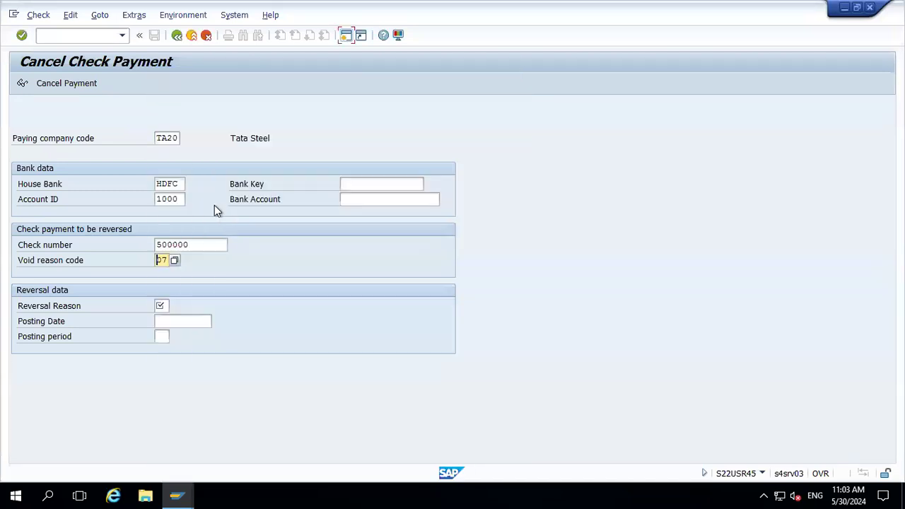
Choose reversal reason 01 (Wrong posting), confirm the entries, and open the details of the error message
click(162, 305)
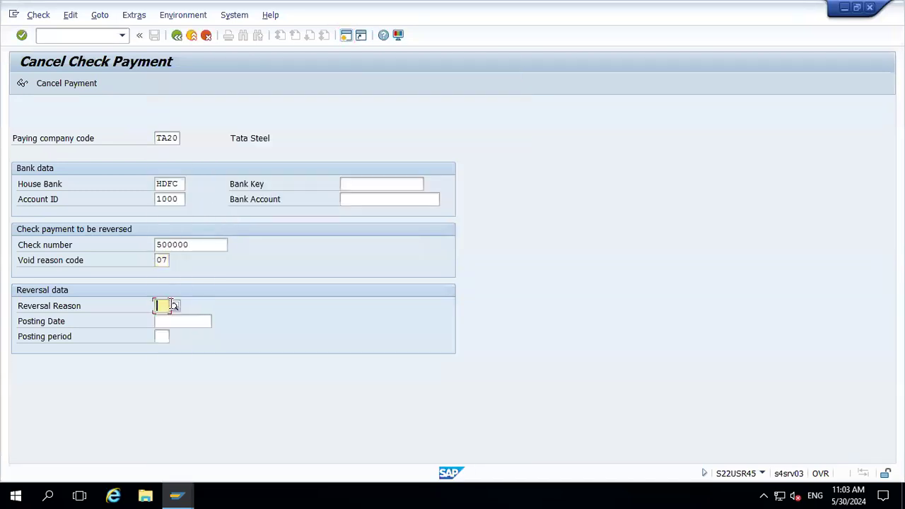
click(174, 306)
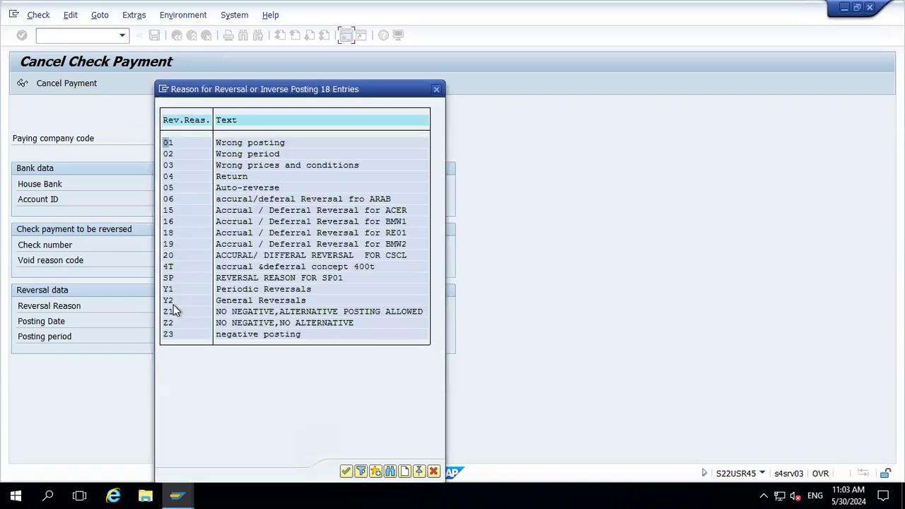
double_click(233, 143)
key(Return)
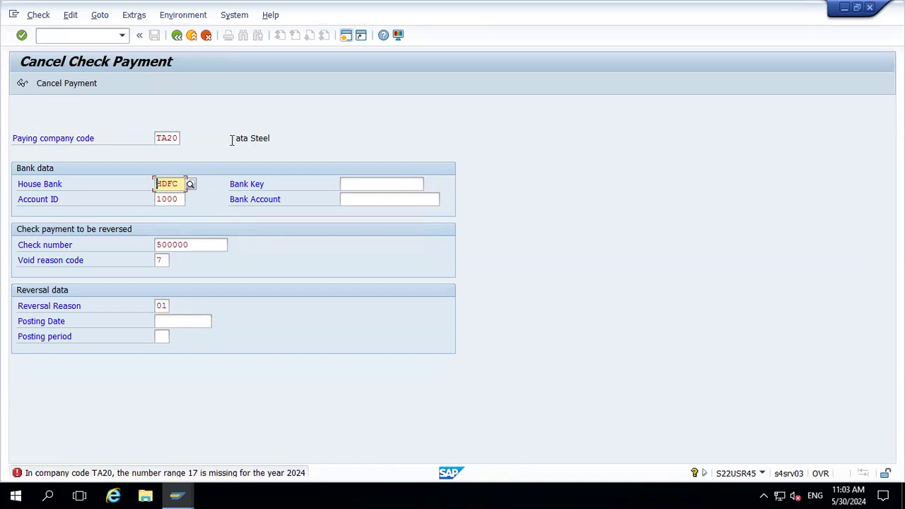
double_click(145, 473)
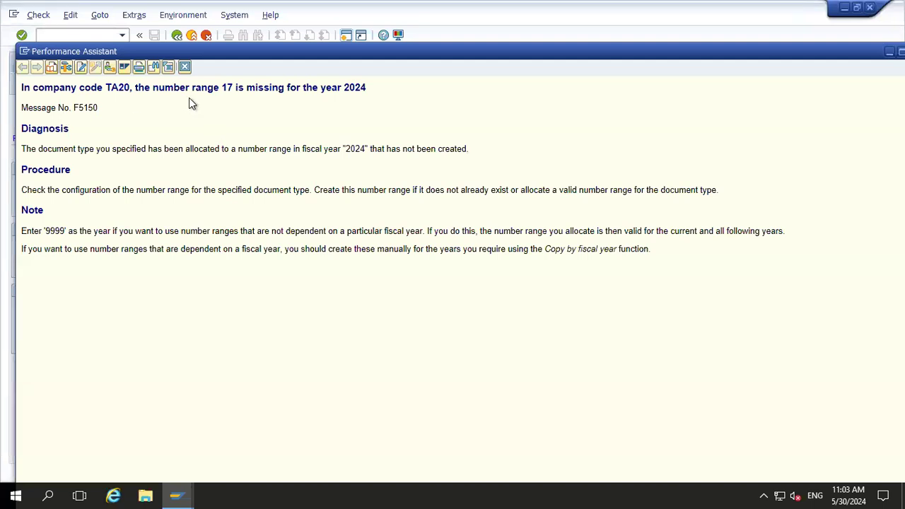
click(186, 68)
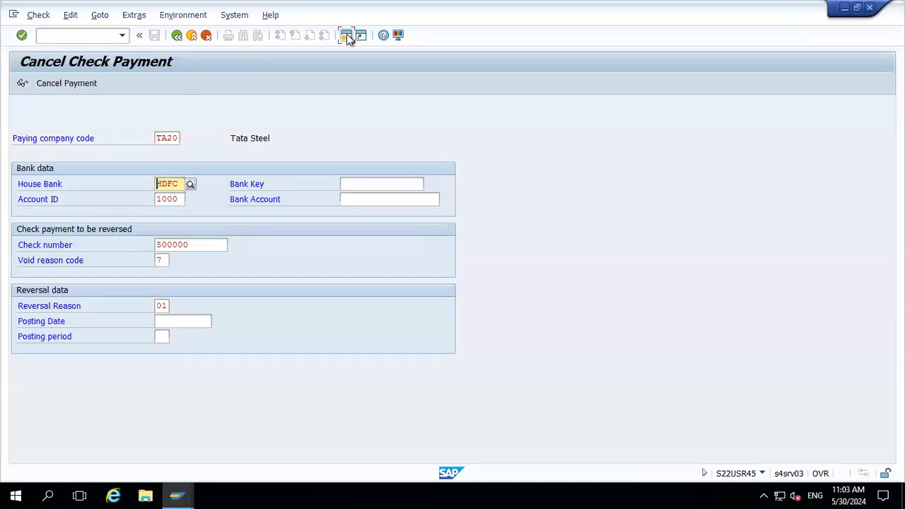
Leave the transaction and open FBN1 number range intervals for company code TA20 in change mode
key(F3)
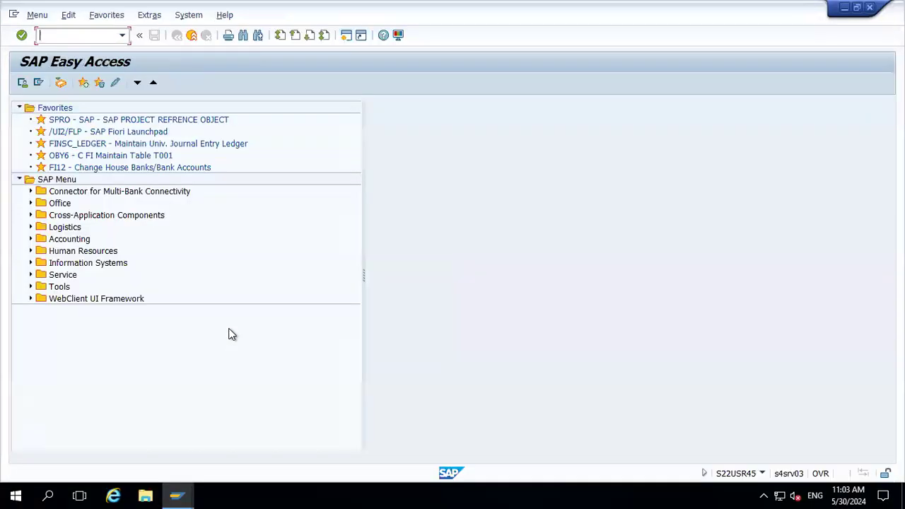
text(FBN1)
key(Return)
text(TA20)
click(189, 153)
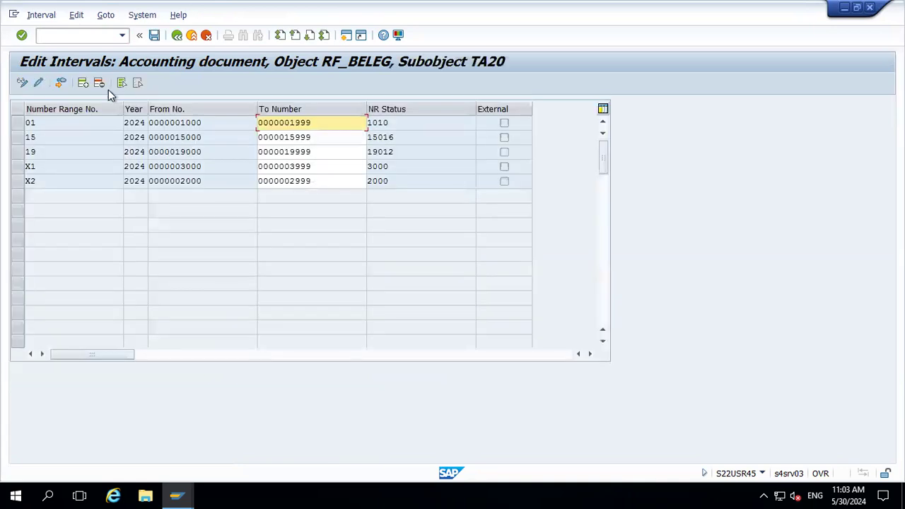
Add number range 17 for year 2024 from 17000 to 17999 and save the intervals
click(84, 83)
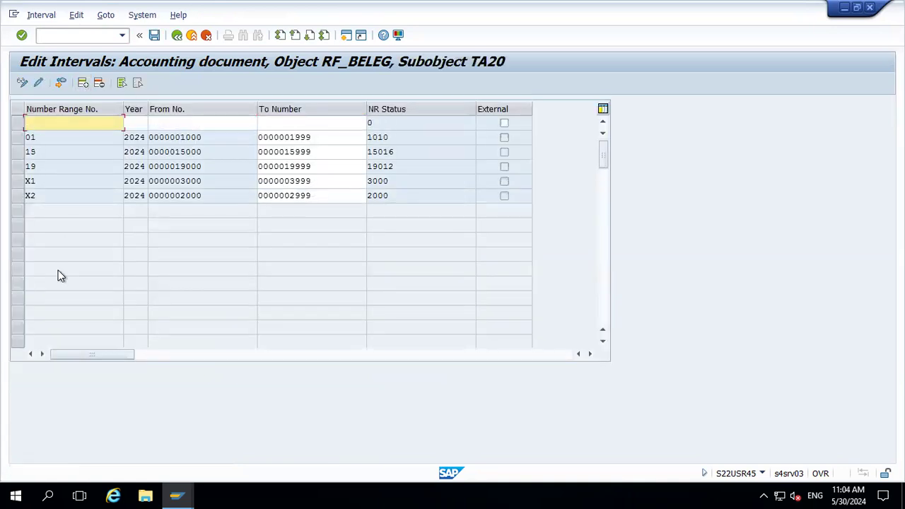
text(17)
text(2024)
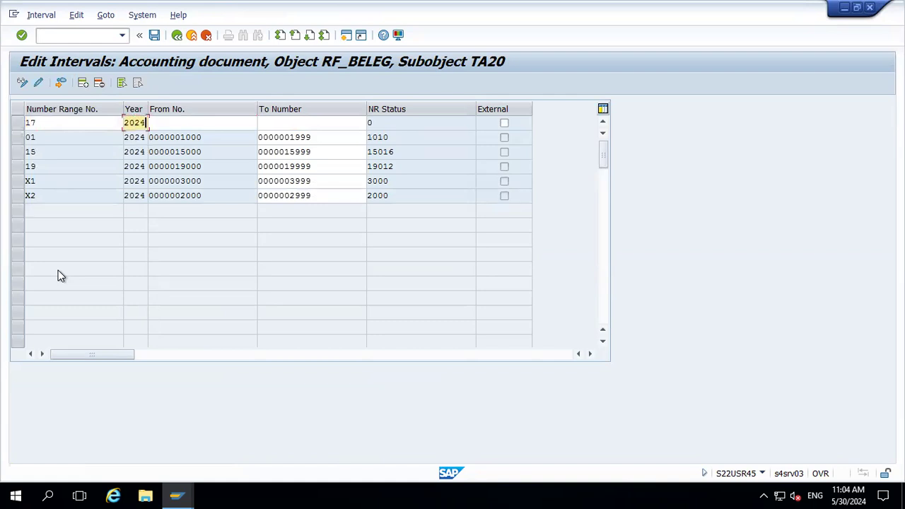
key(Tab)
text(17000)
key(Tab)
text(17999)
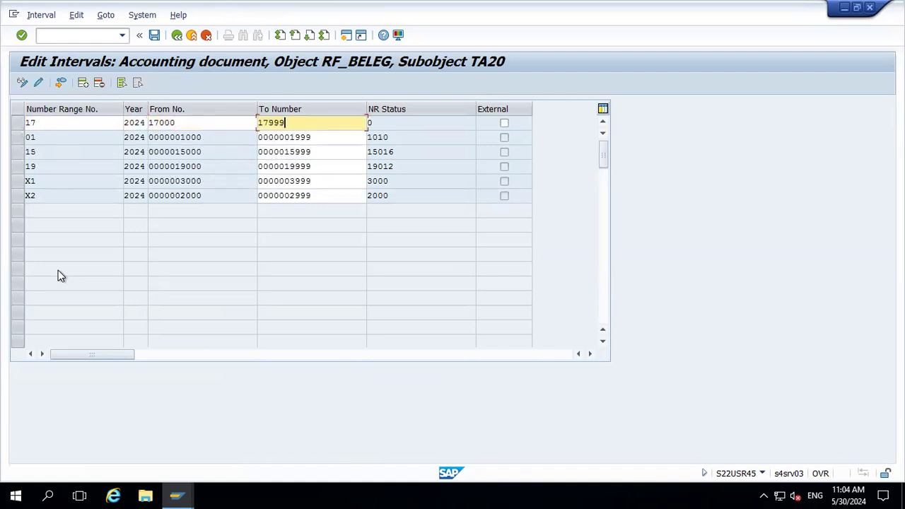
key(Return)
key(ctrl+s)
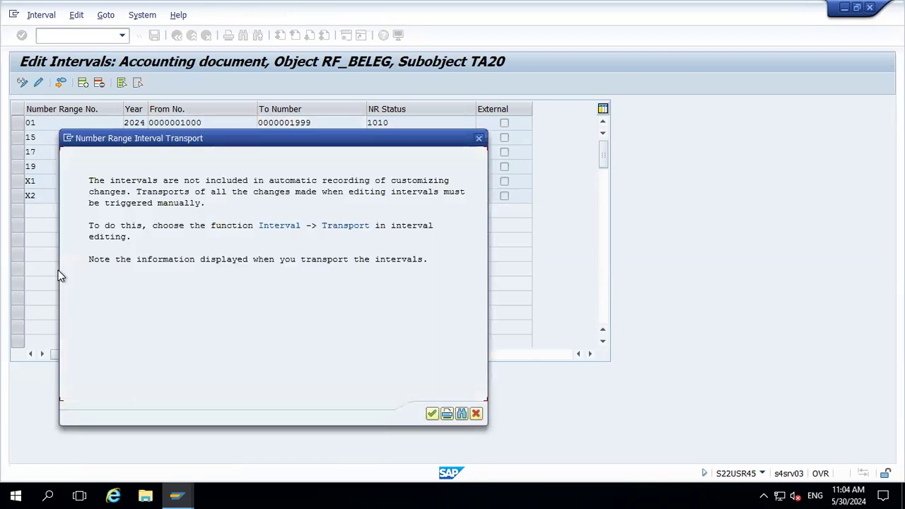
key(Return)
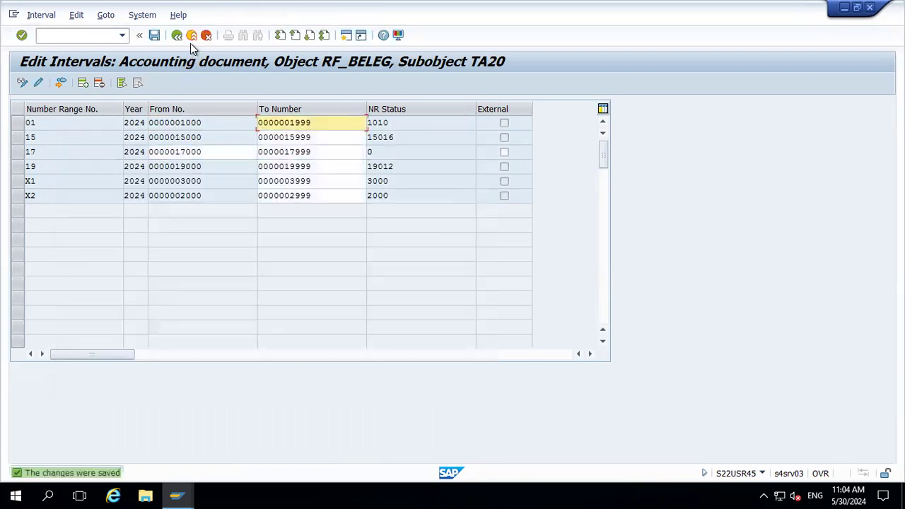
Return to Cancel Check Payment, validate the entries and cancel the payment for check 500000
click(190, 41)
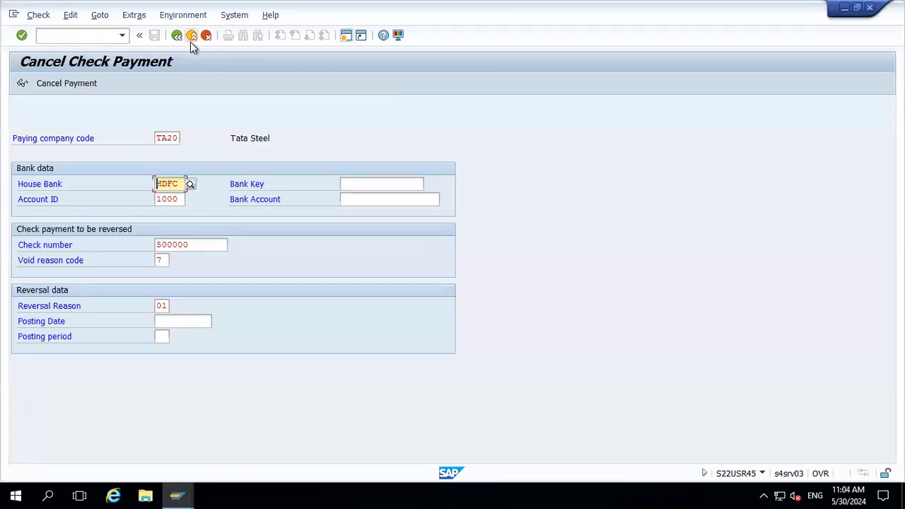
key(Return)
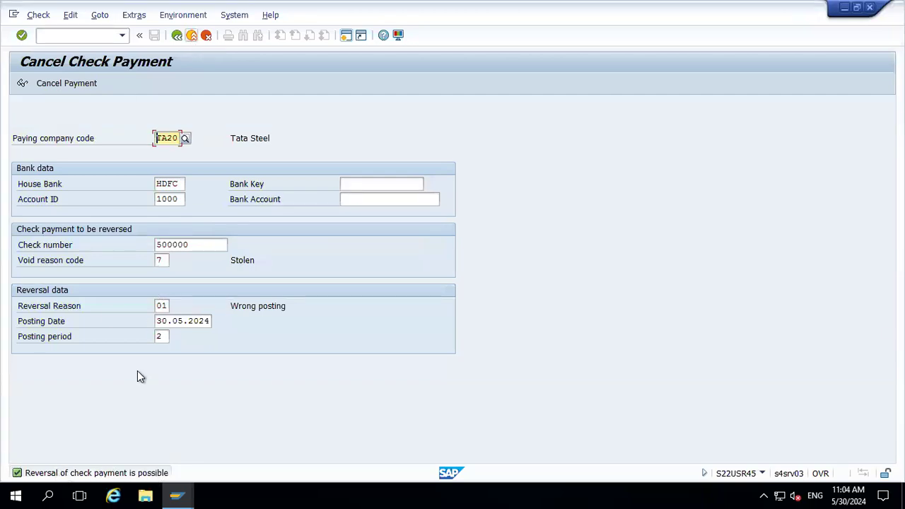
click(77, 84)
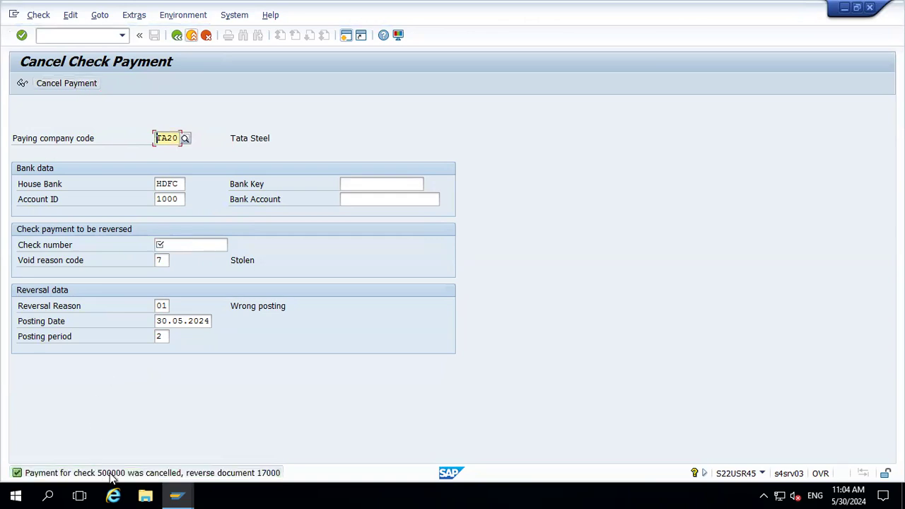
double_click(110, 475)
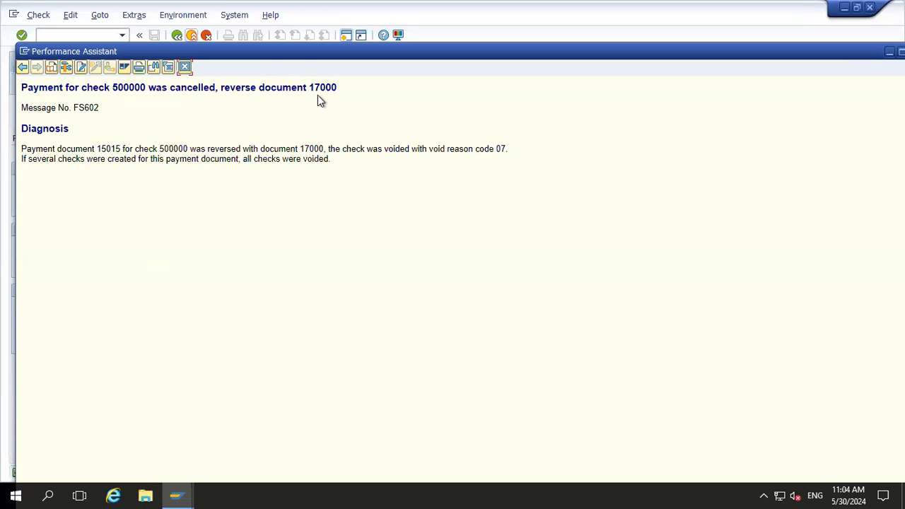
click(183, 68)
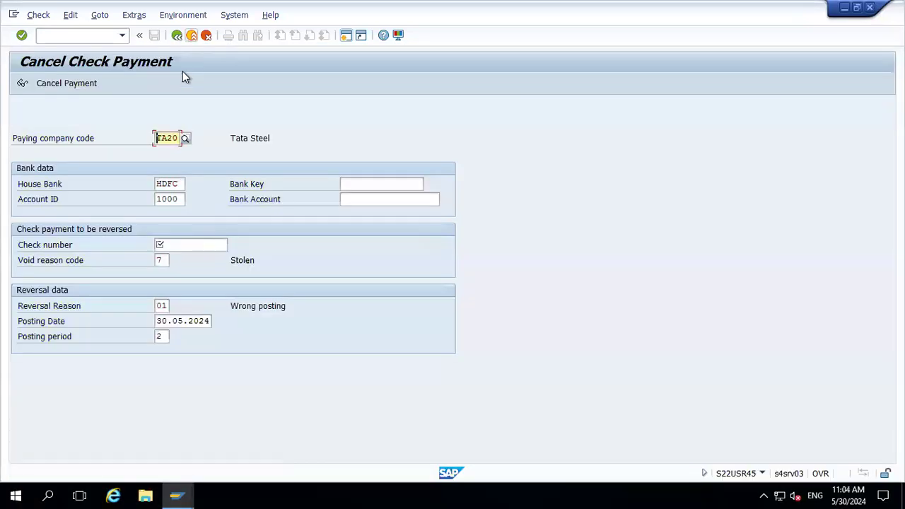
Switch to the Vendor Line Item Display window and refresh the list
key(alt+Tab)
key(Tab)
key(Tab)
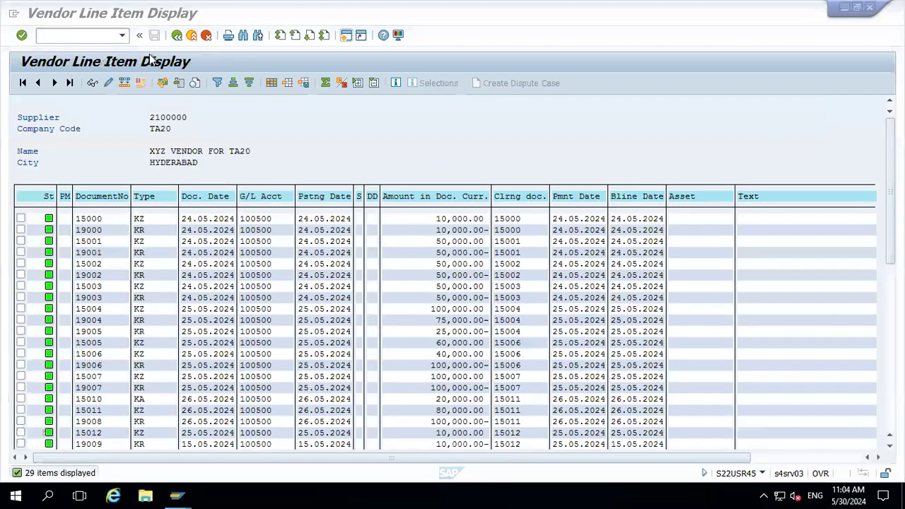
click(33, 15)
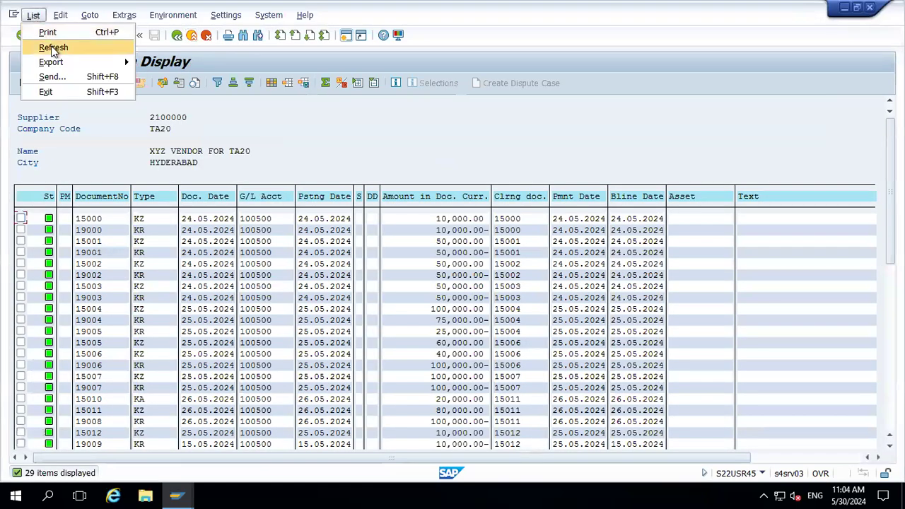
click(39, 44)
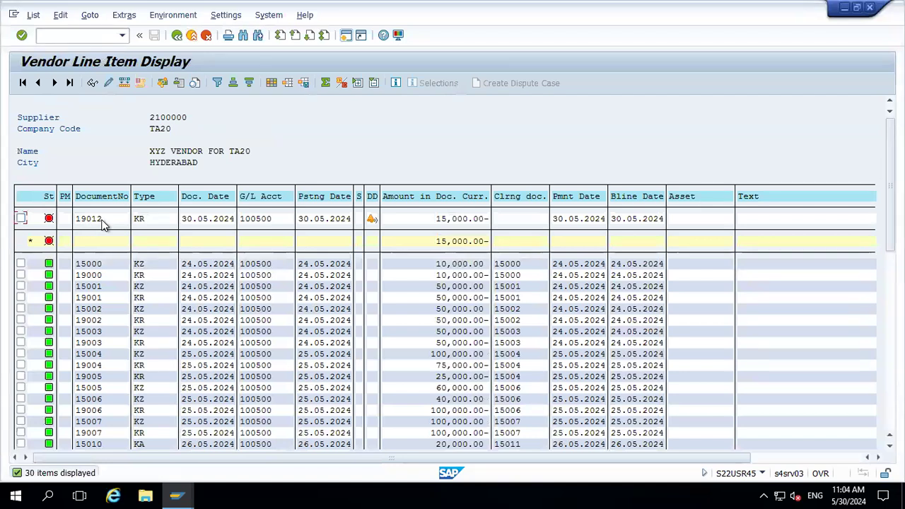
Examine the vendor line items, scrolling to the payment 15015 and reversal document 17000 entries
key(alt+Tab)
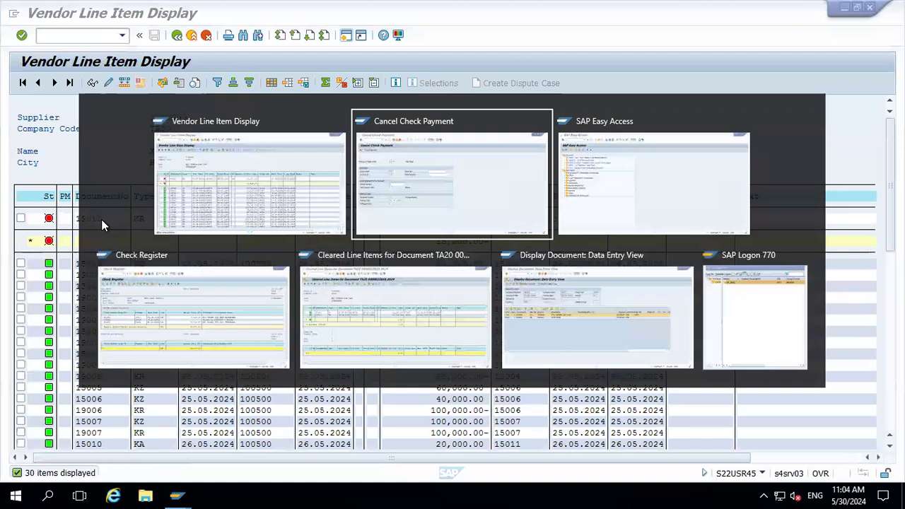
key(Tab)
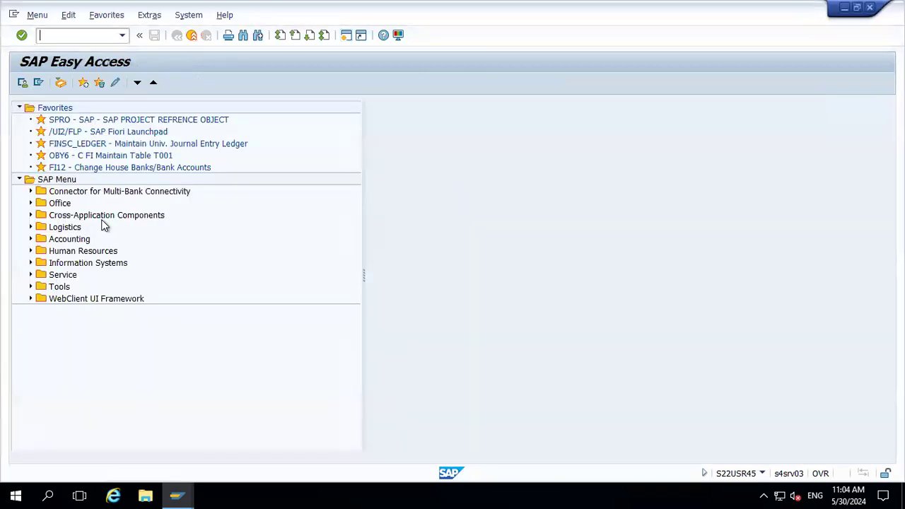
key(alt+Tab)
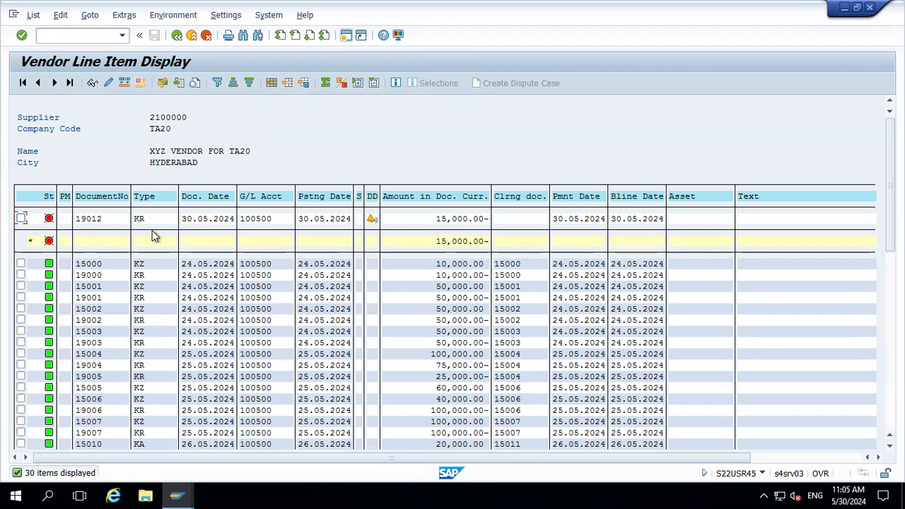
click(114, 223)
click(103, 377)
scroll(104, 377, down, 7)
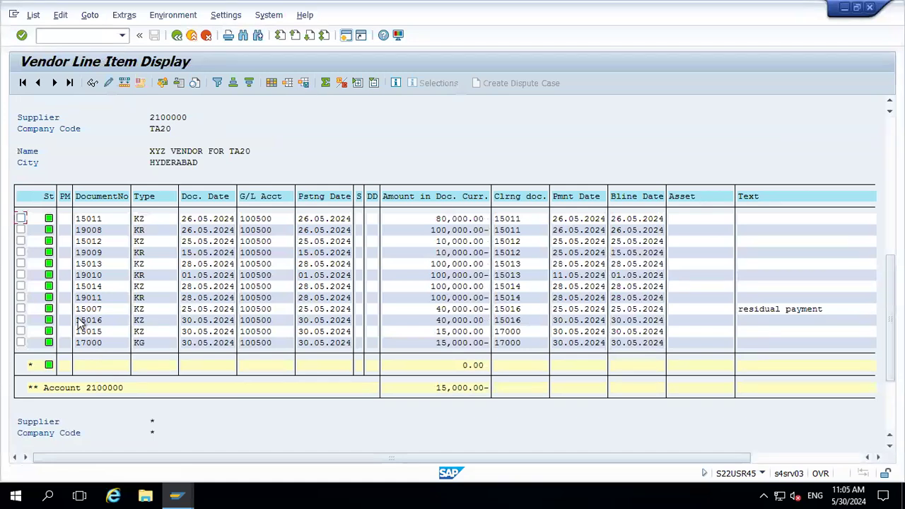
click(513, 332)
click(97, 333)
click(890, 178)
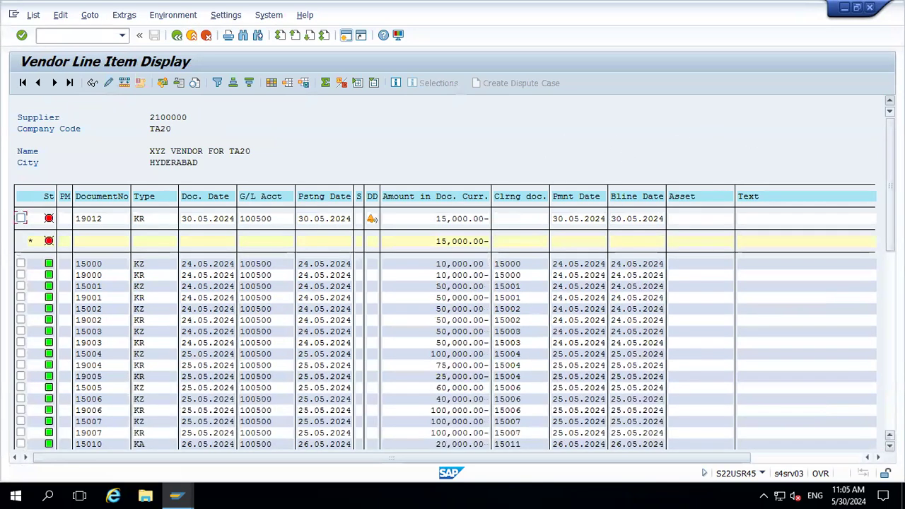
Switch to the check register report and refresh it
key(alt+Tab)
key(alt+Tab)
key(alt+Tab)
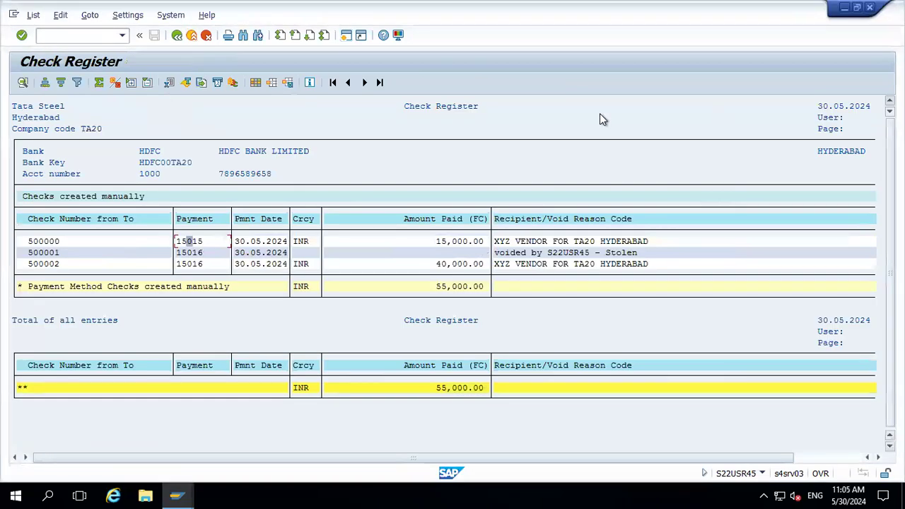
click(176, 35)
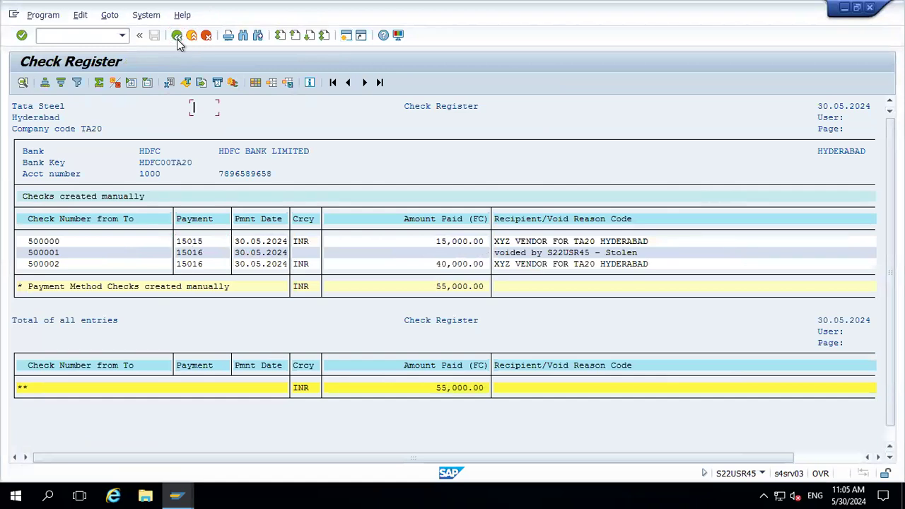
click(22, 82)
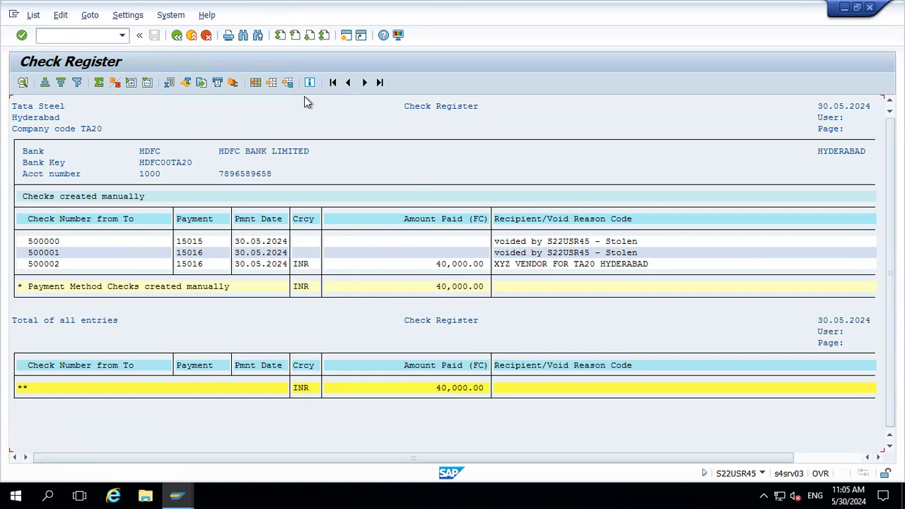
Exit the check register and switch to the Manual check process spreadsheet in Excel
click(189, 39)
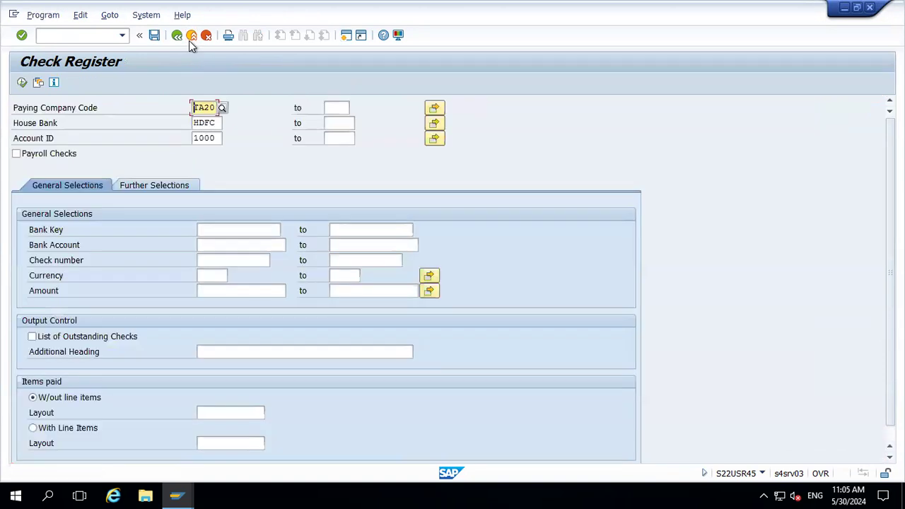
click(190, 39)
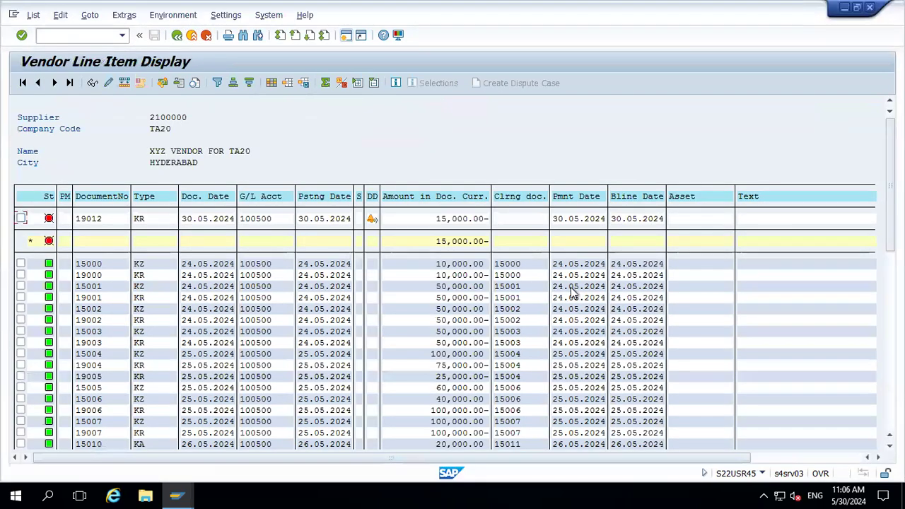
click(639, 10)
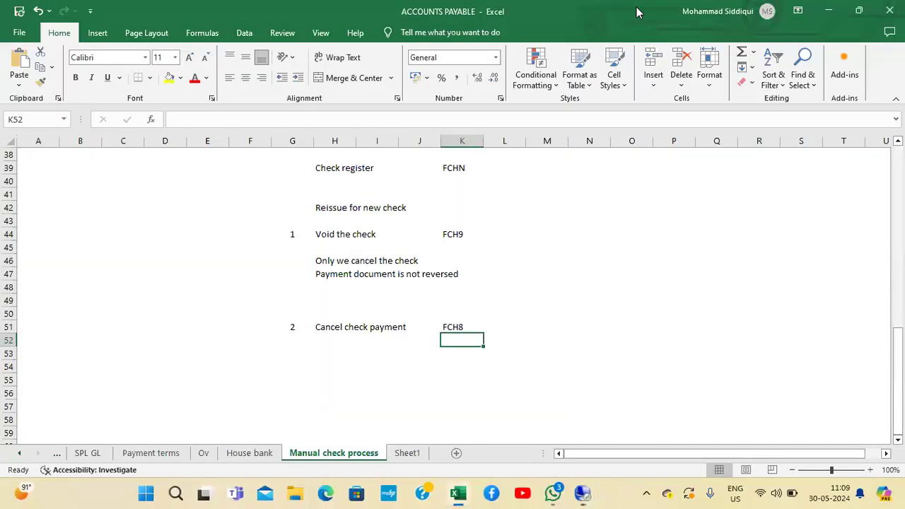